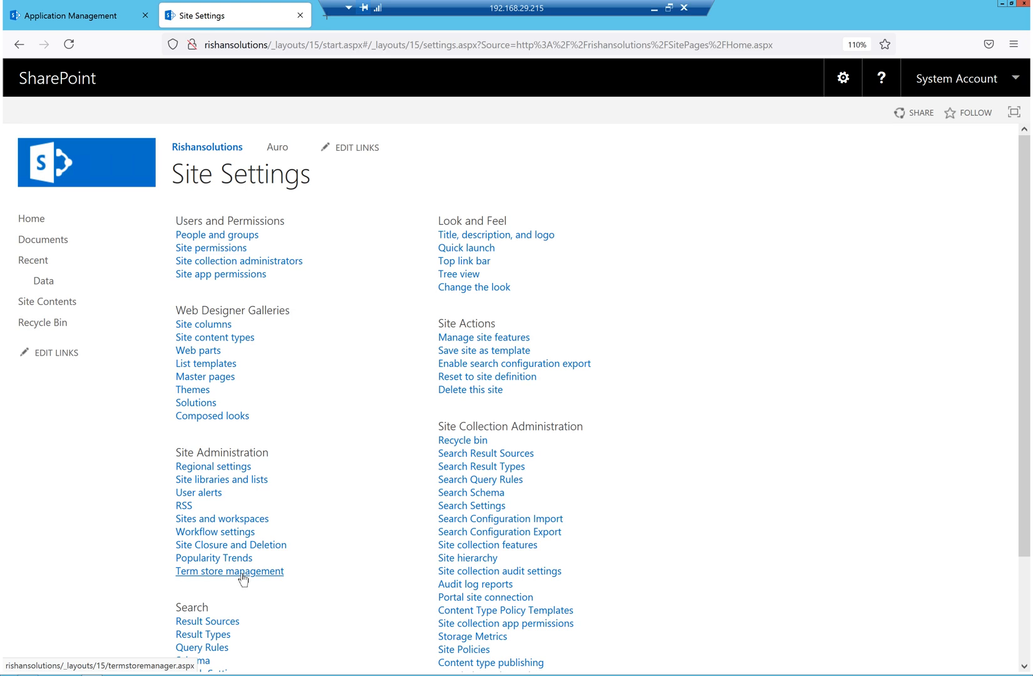
Open the site's term store management page and examine the availability of its metadata service application
left_click(242, 573)
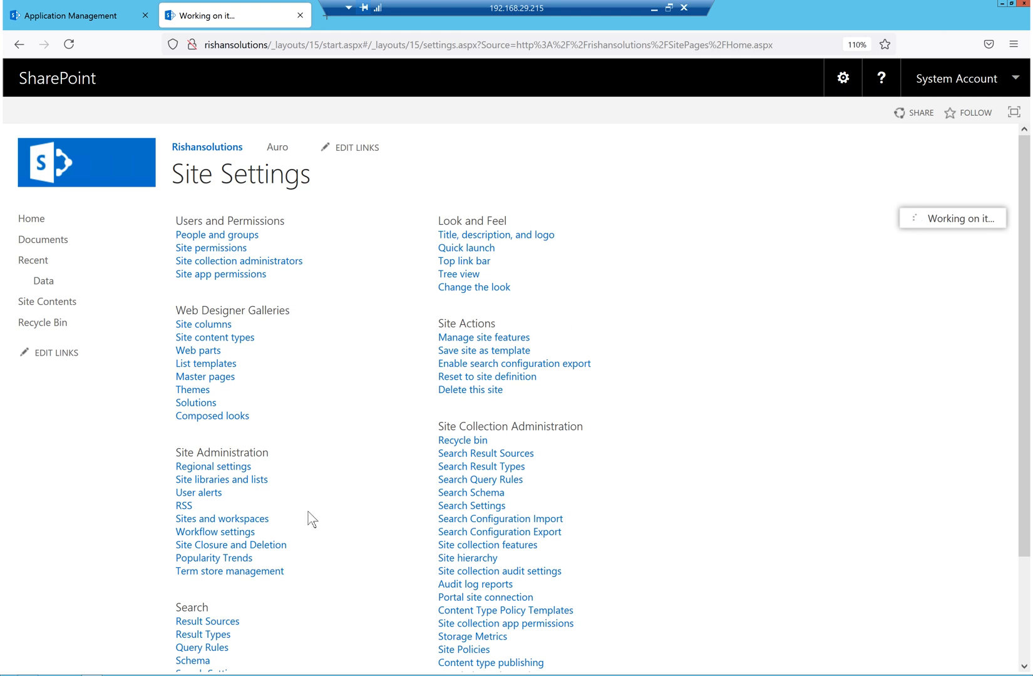
left_click(225, 573)
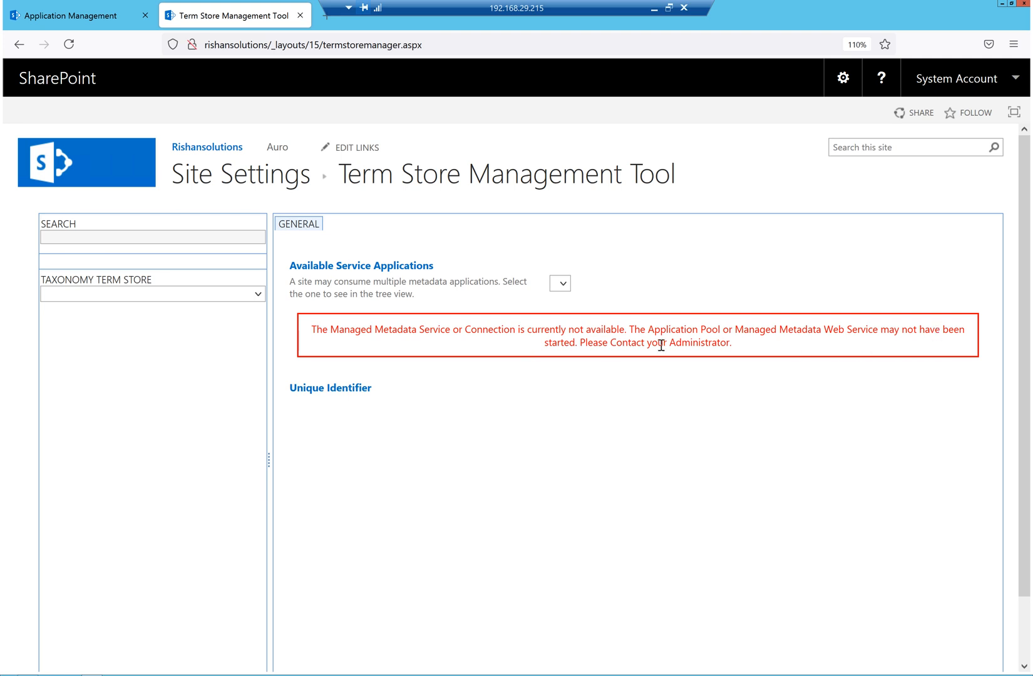
left_click_drag(740, 344, 356, 329)
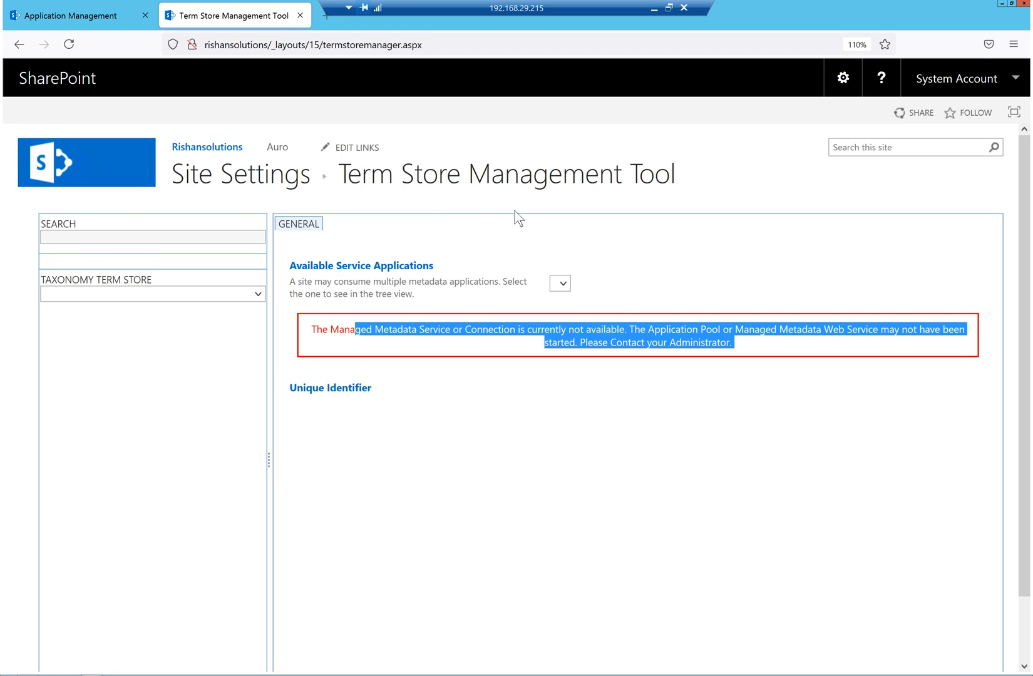
Start a new Managed Metadata Service among Central Administration's service applications and name it "Managed Metadata Service App"
left_click(61, 17)
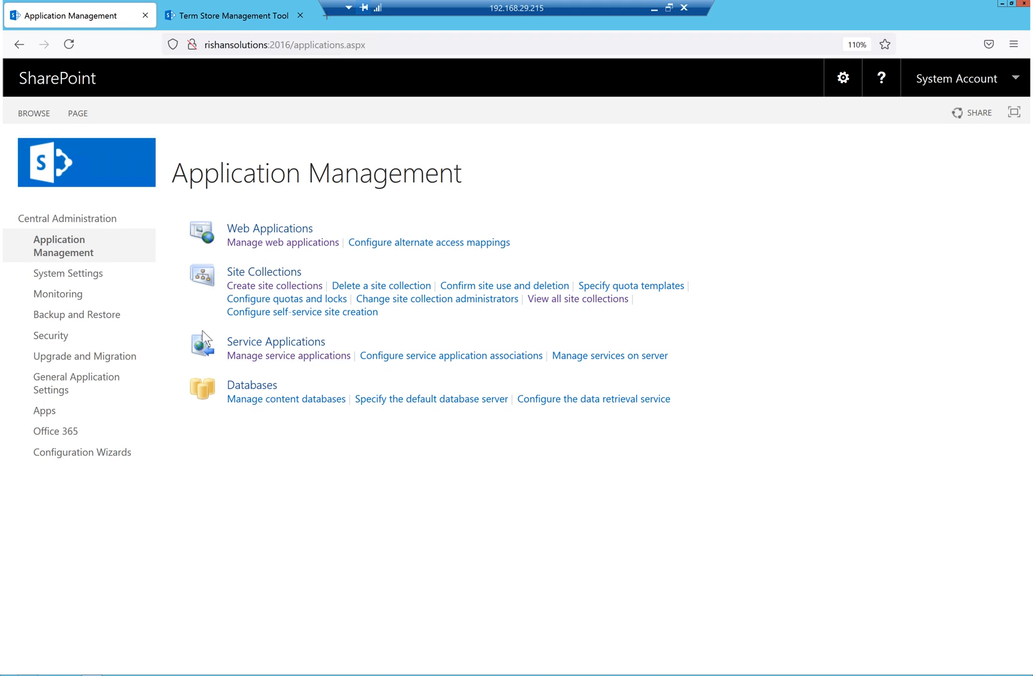
left_click(306, 358)
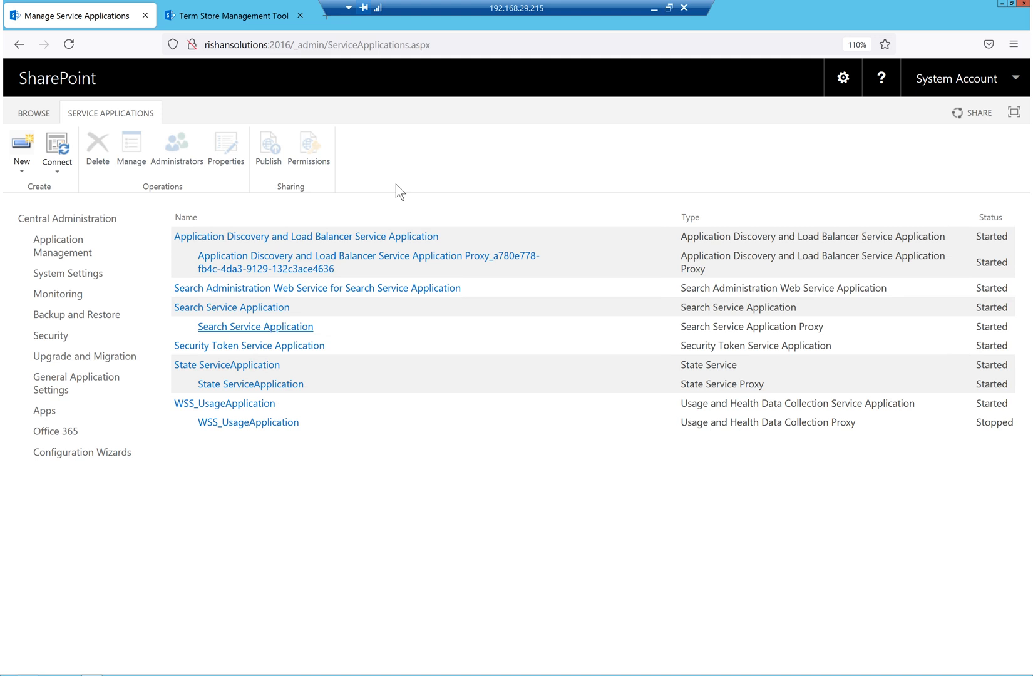
left_click(21, 162)
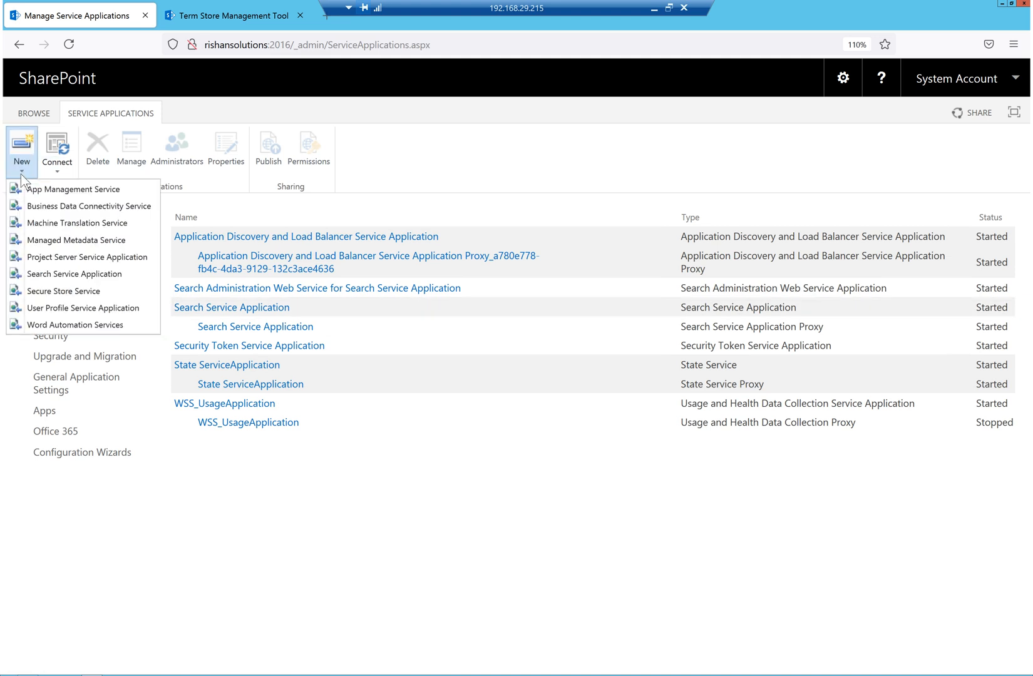
left_click(68, 241)
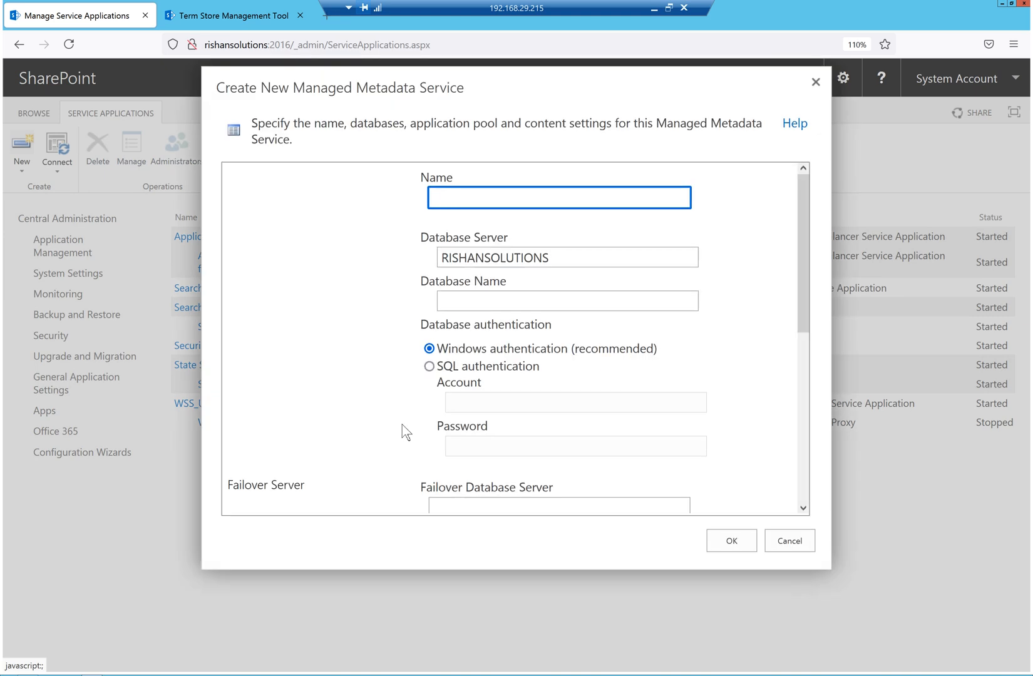
type("Managed Metadata")
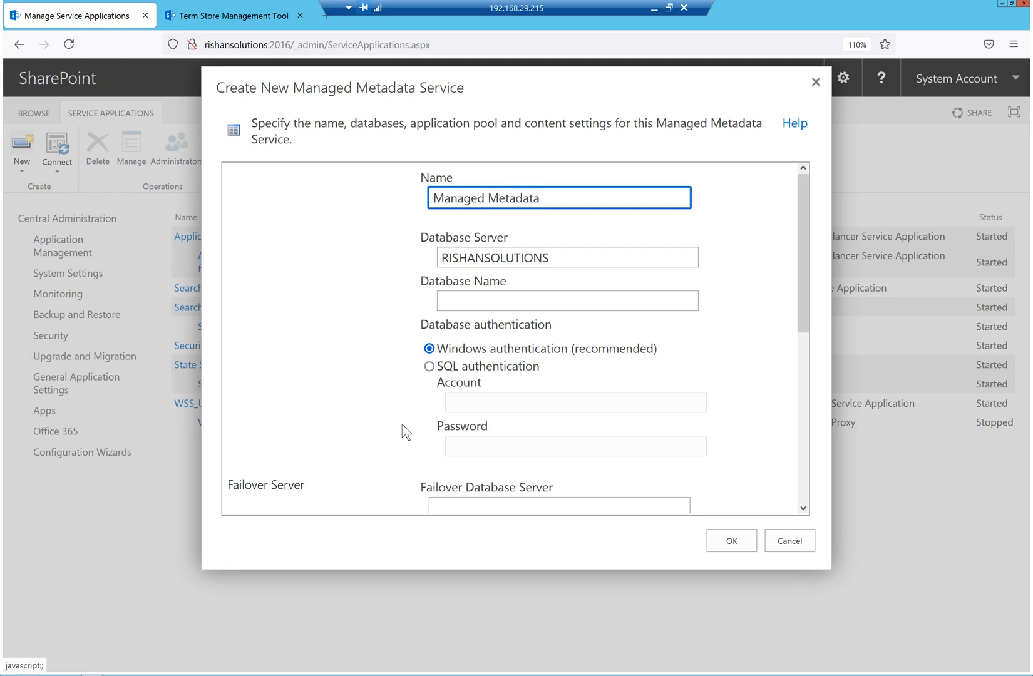
type(" Service App")
Enter MMSA_DB as the database name for the new Managed Metadata Service
double_click(464, 259)
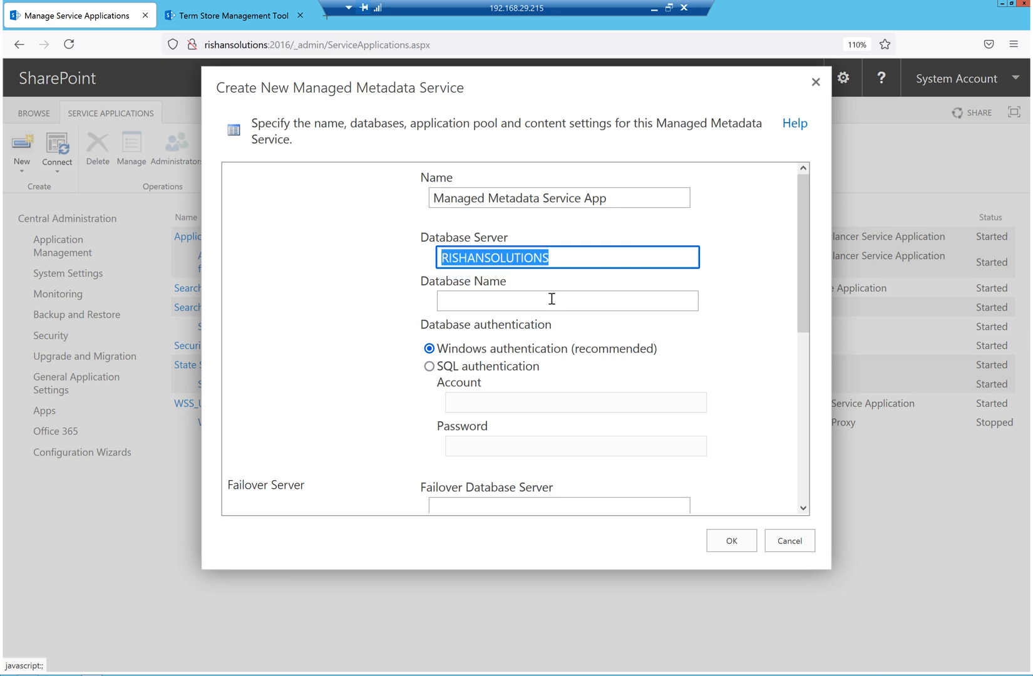
left_click(523, 302)
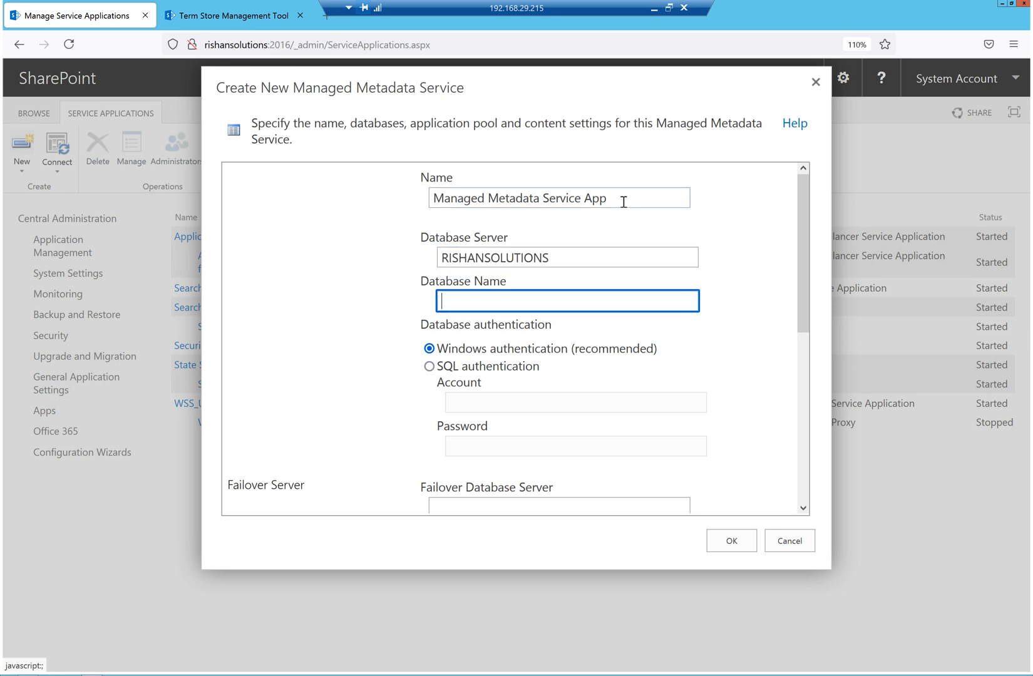
left_click_drag(622, 198, 455, 201)
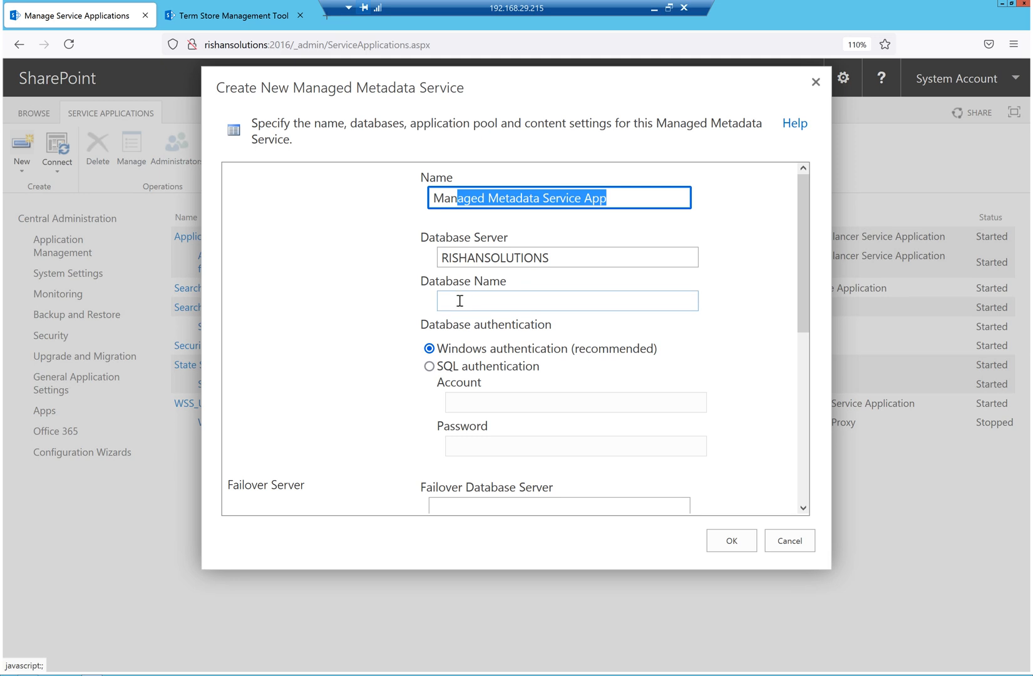
left_click(506, 304)
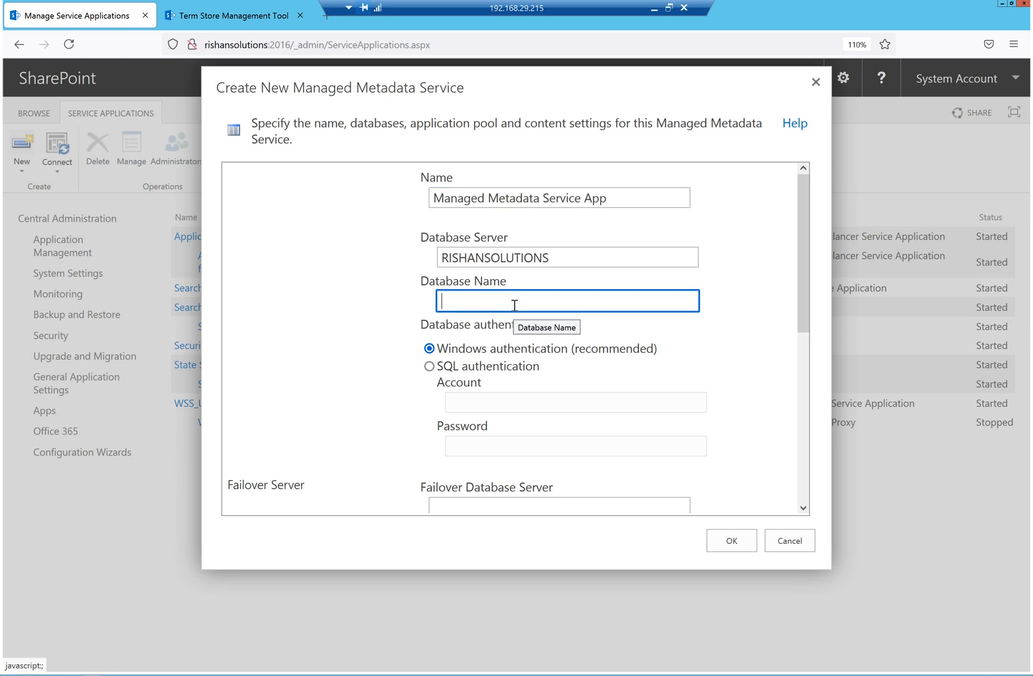
type("MMS_DB")
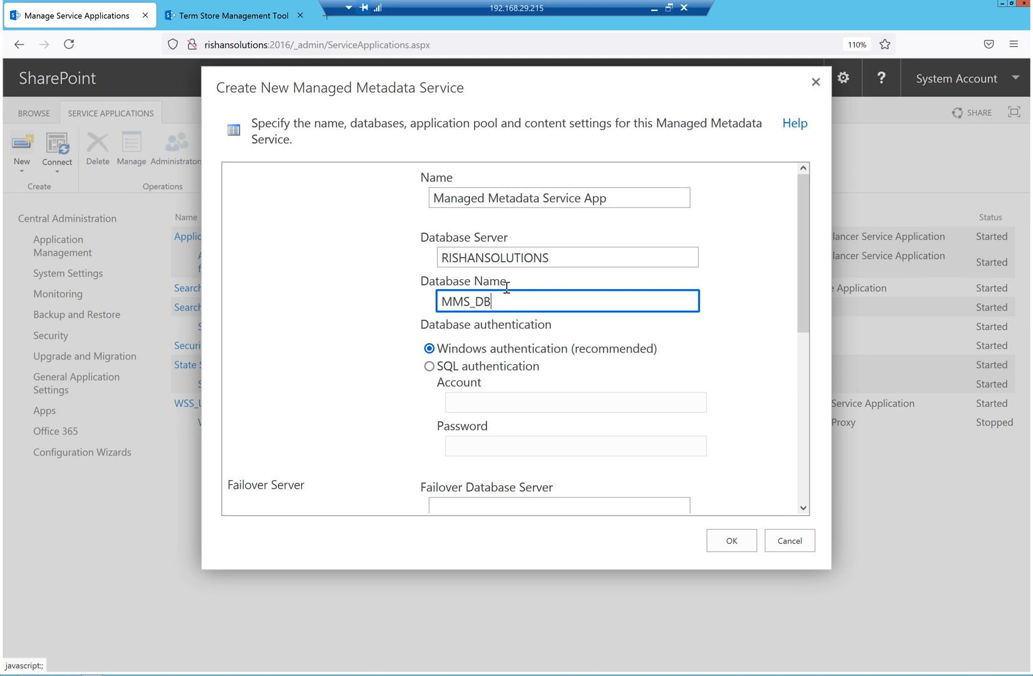
left_click(471, 304)
type("A")
Review the database authentication, failover server and application pool settings of the new Managed Metadata Service
scroll(588, 335, "down", 1)
scroll(509, 321, "down", 1)
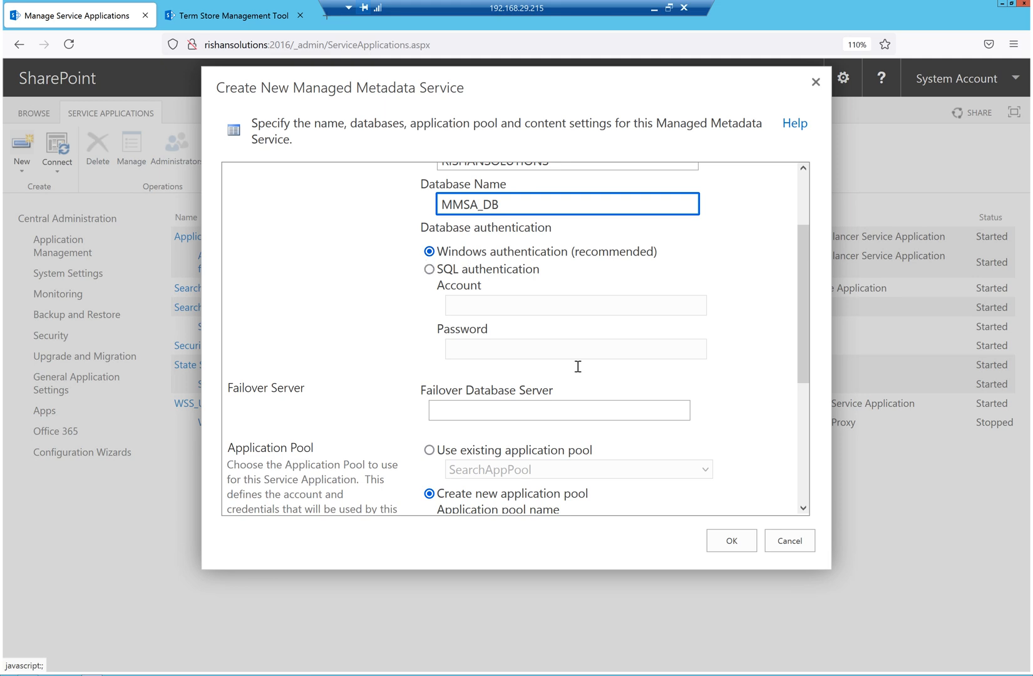
scroll(592, 355, "down", 2)
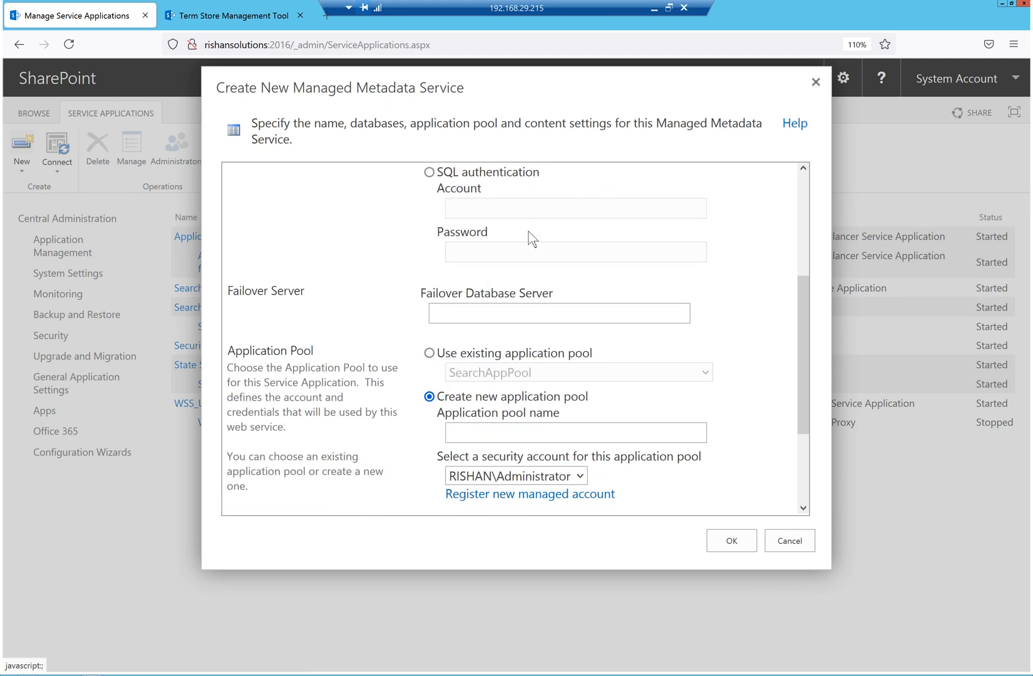
scroll(529, 231, "up", 2)
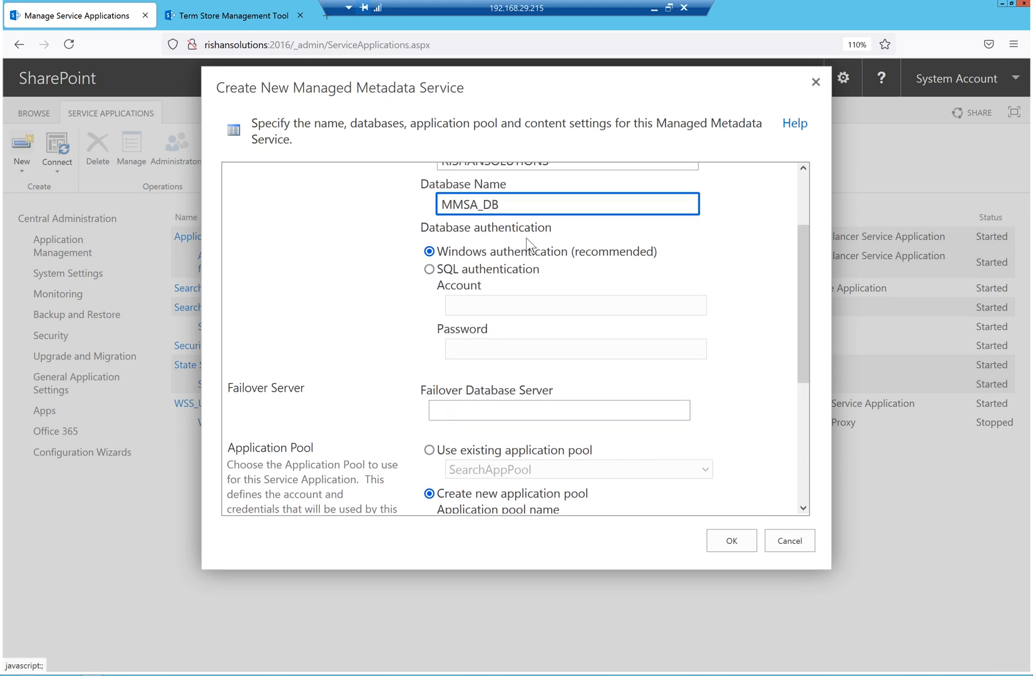
scroll(537, 284, "up", 2)
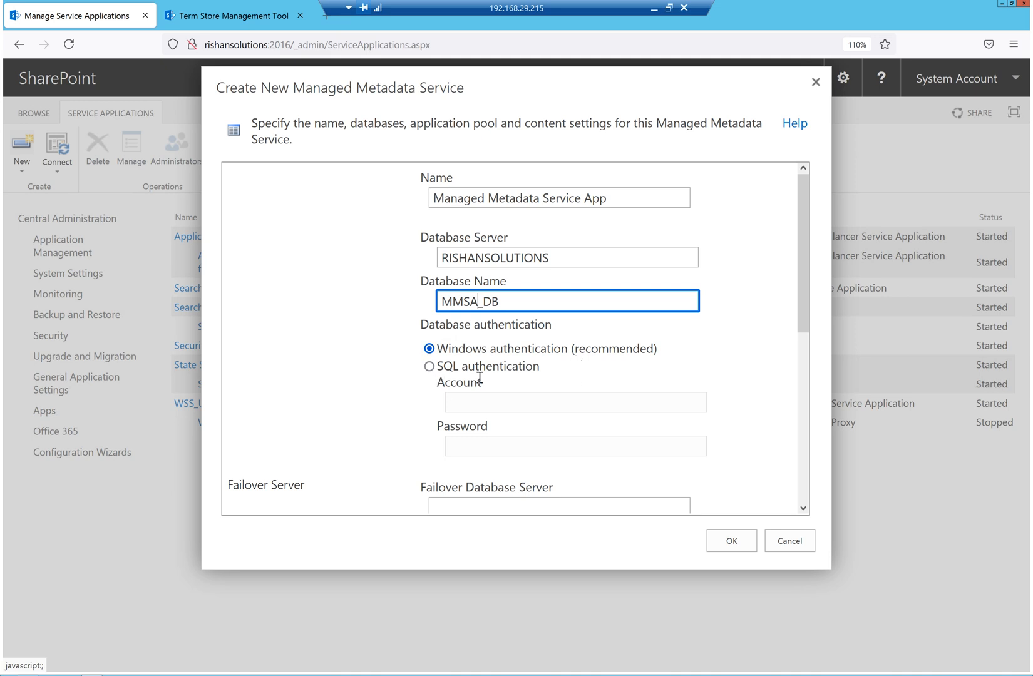
scroll(505, 358, "down", 2)
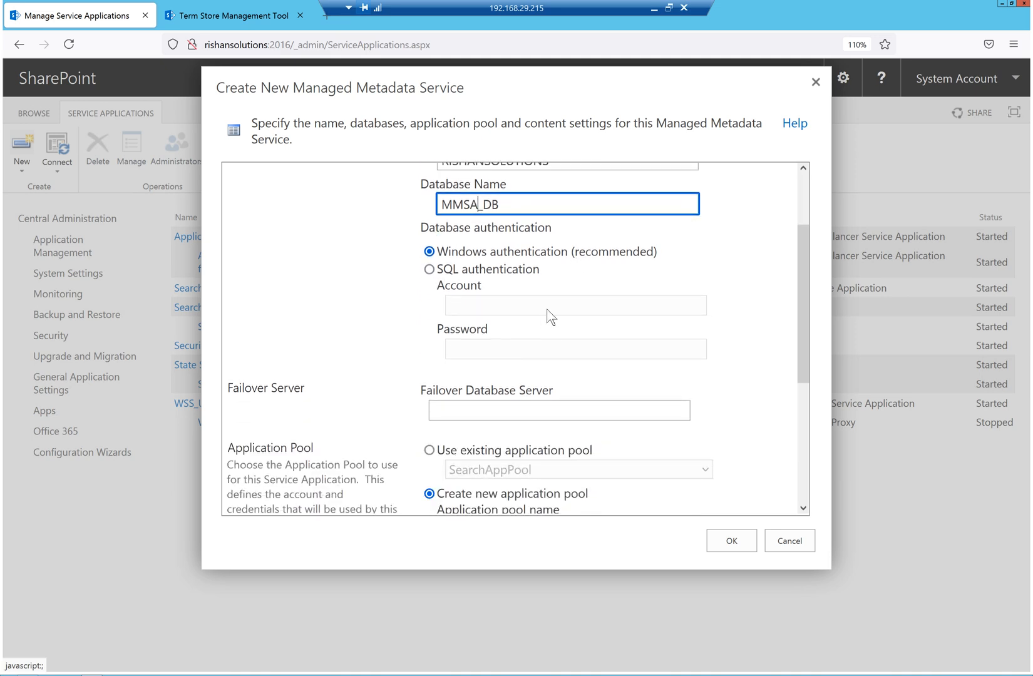
scroll(593, 360, "down", 4)
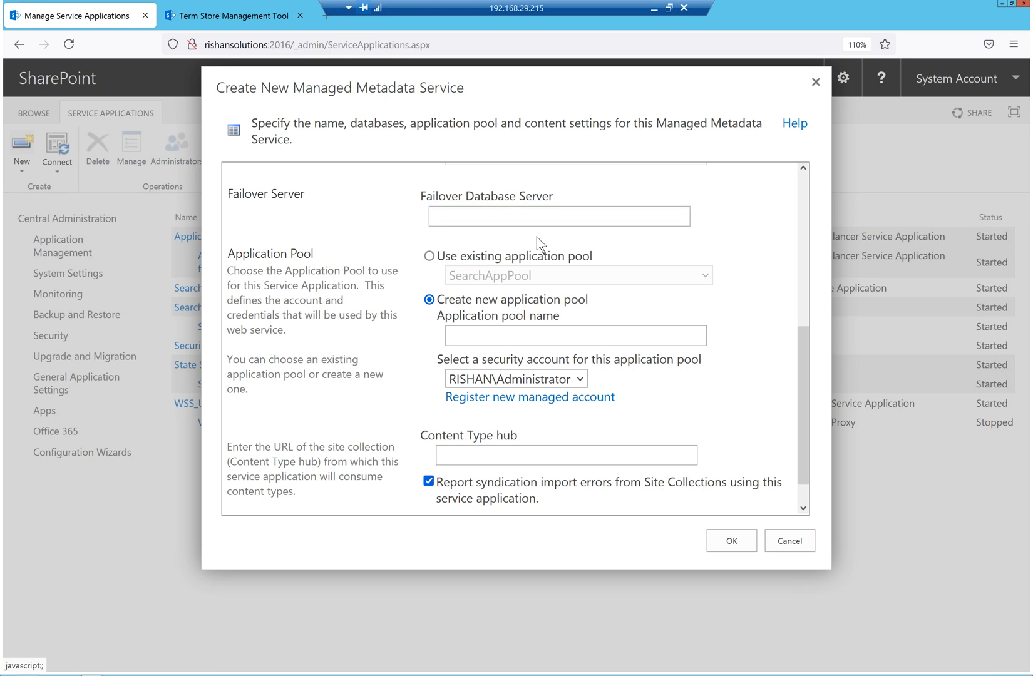
scroll(565, 266, "up", 3)
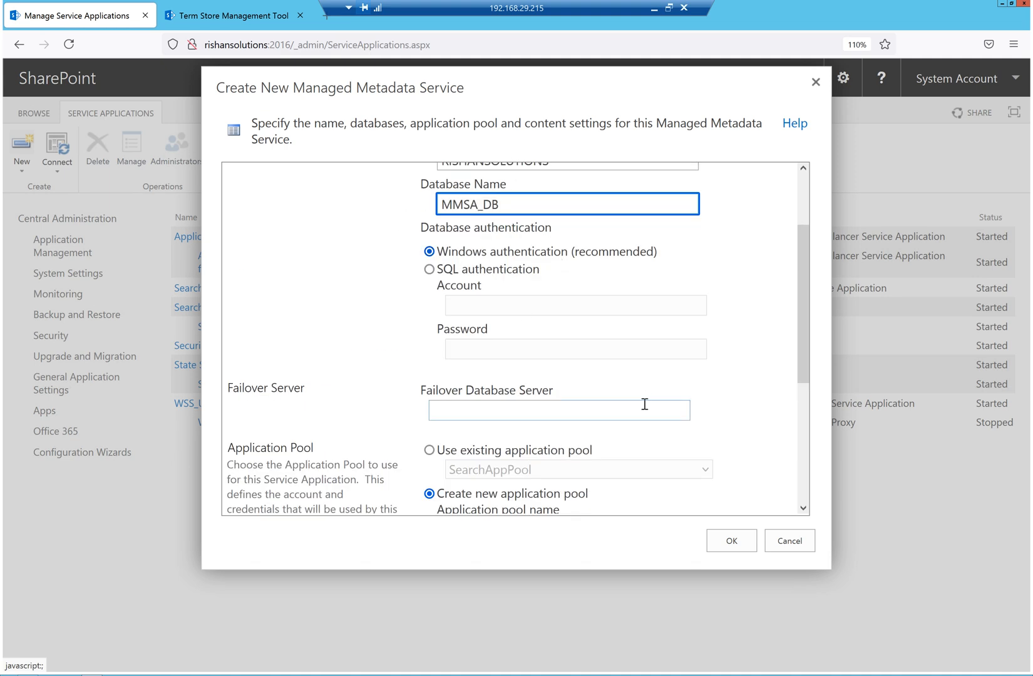
Set the service to use the existing application pool SharePoint Web Services System
scroll(644, 404, "down", 3)
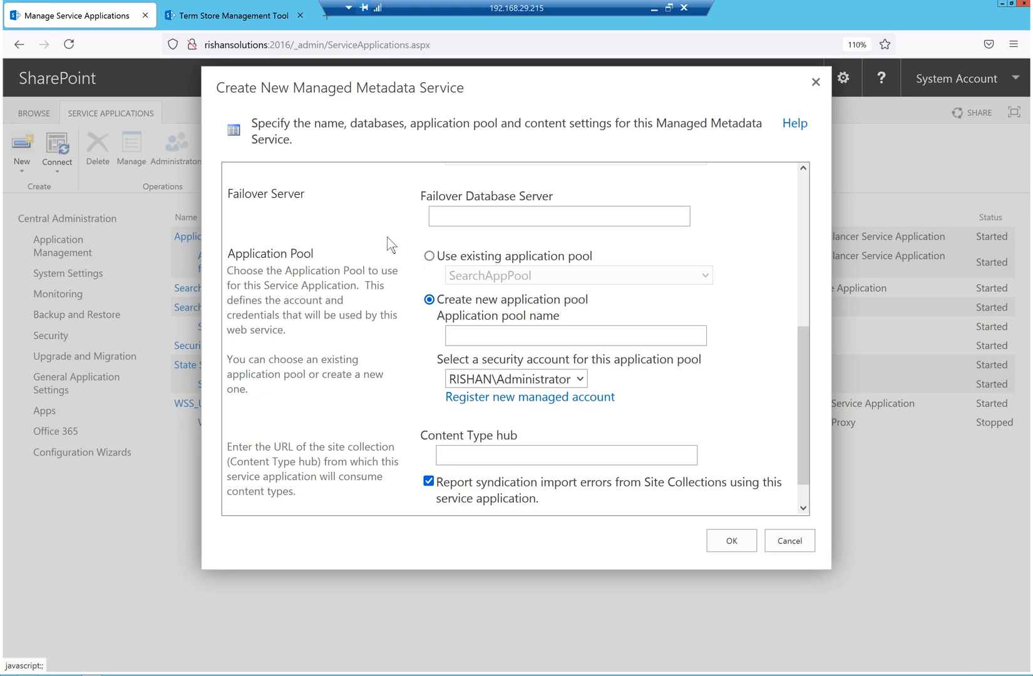
left_click(429, 256)
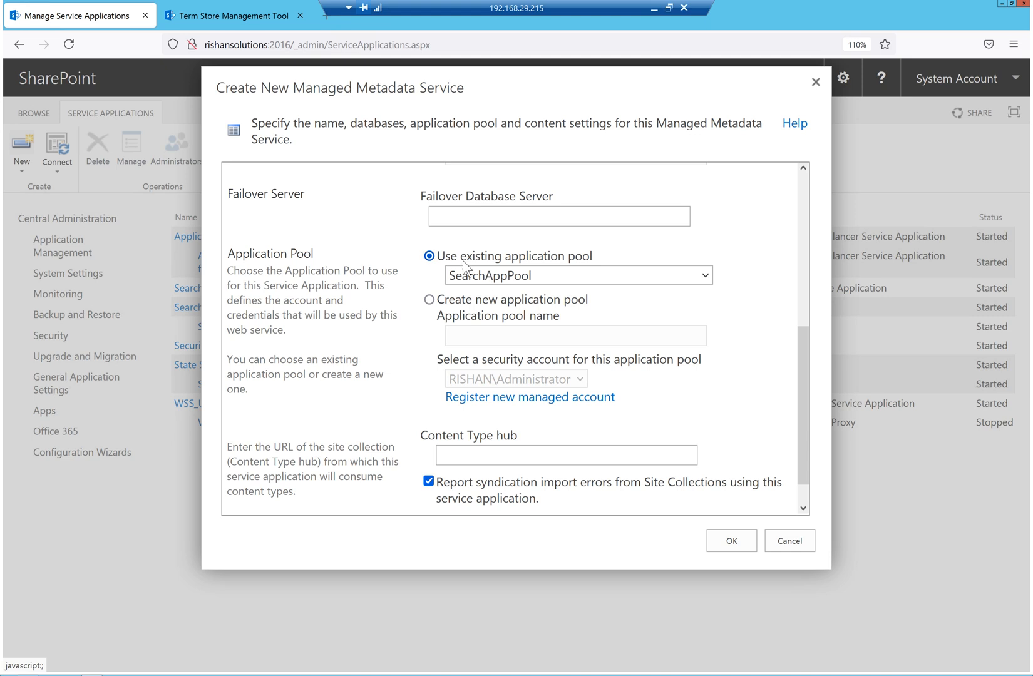
left_click(501, 277)
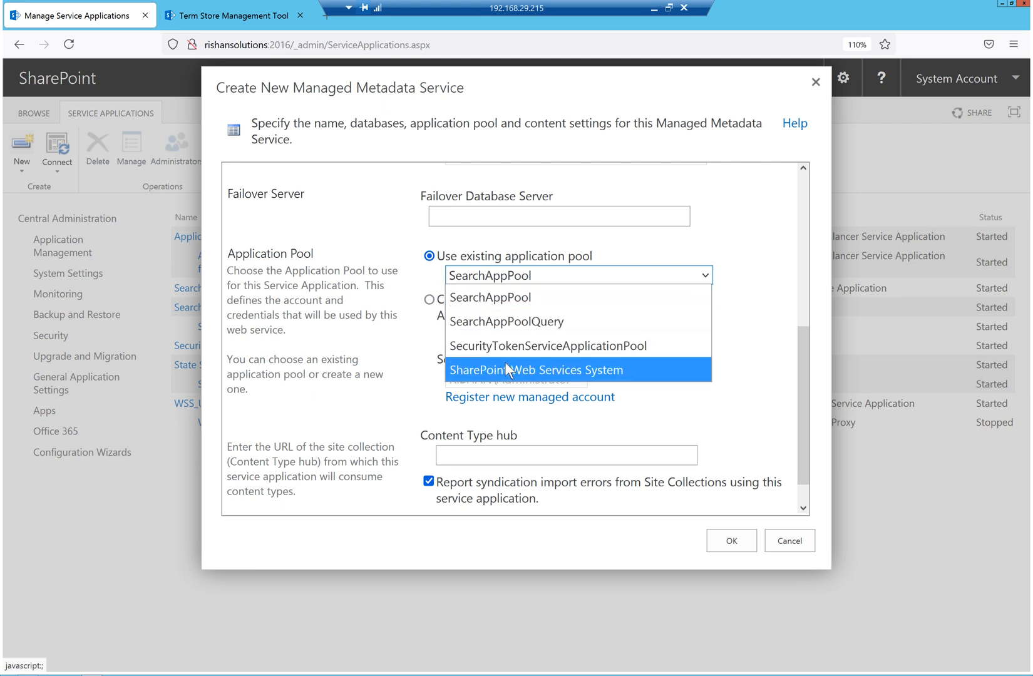
left_click(581, 369)
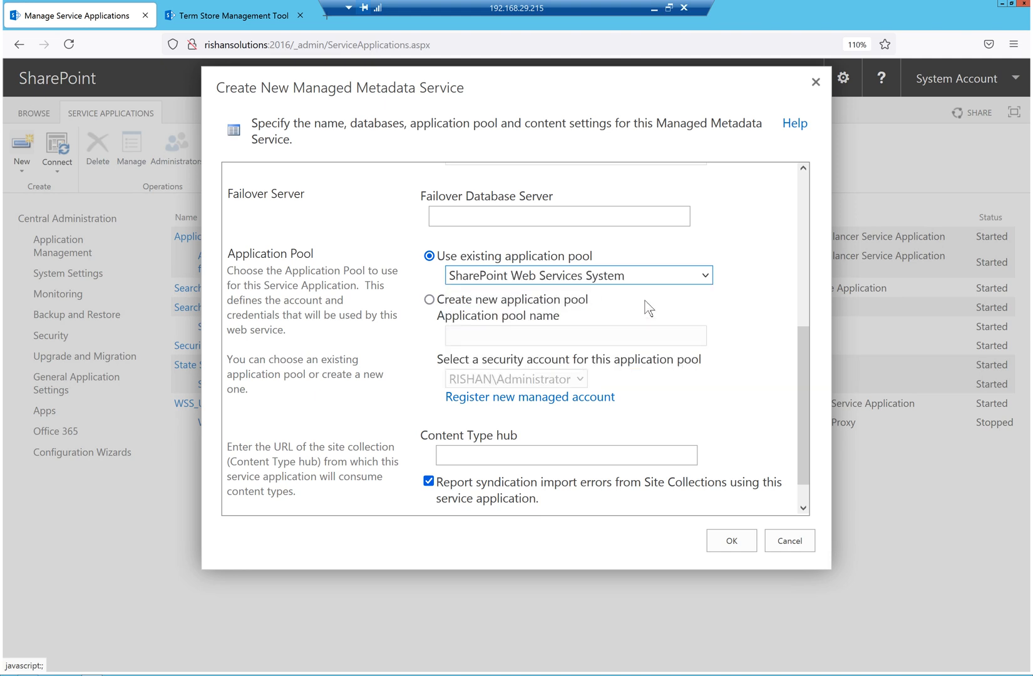
scroll(645, 339, "down", 1)
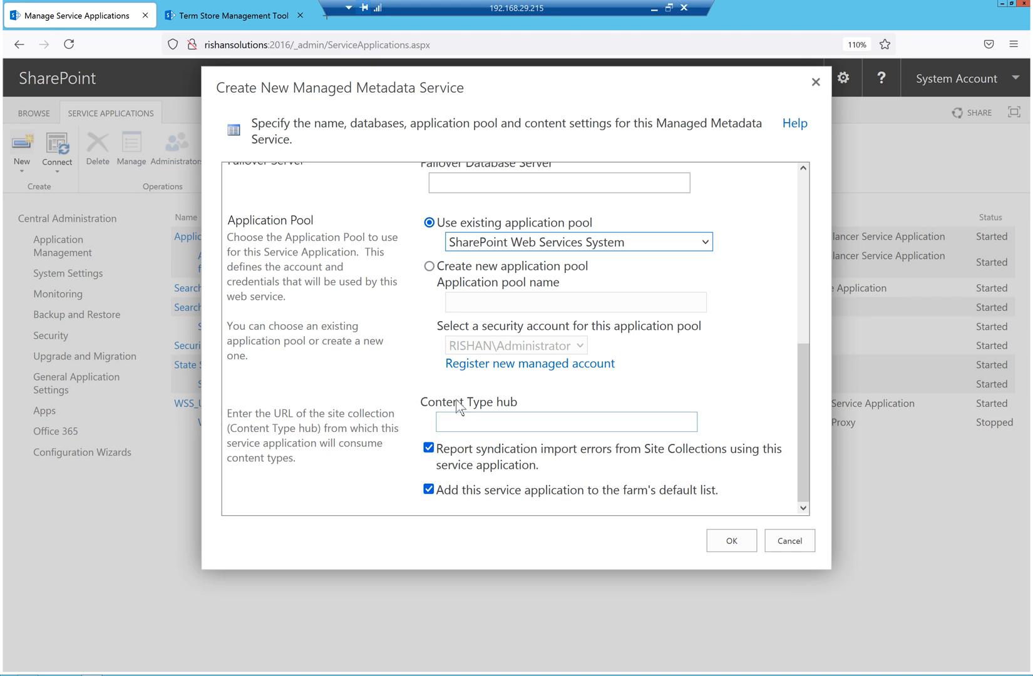
left_click_drag(519, 402, 419, 402)
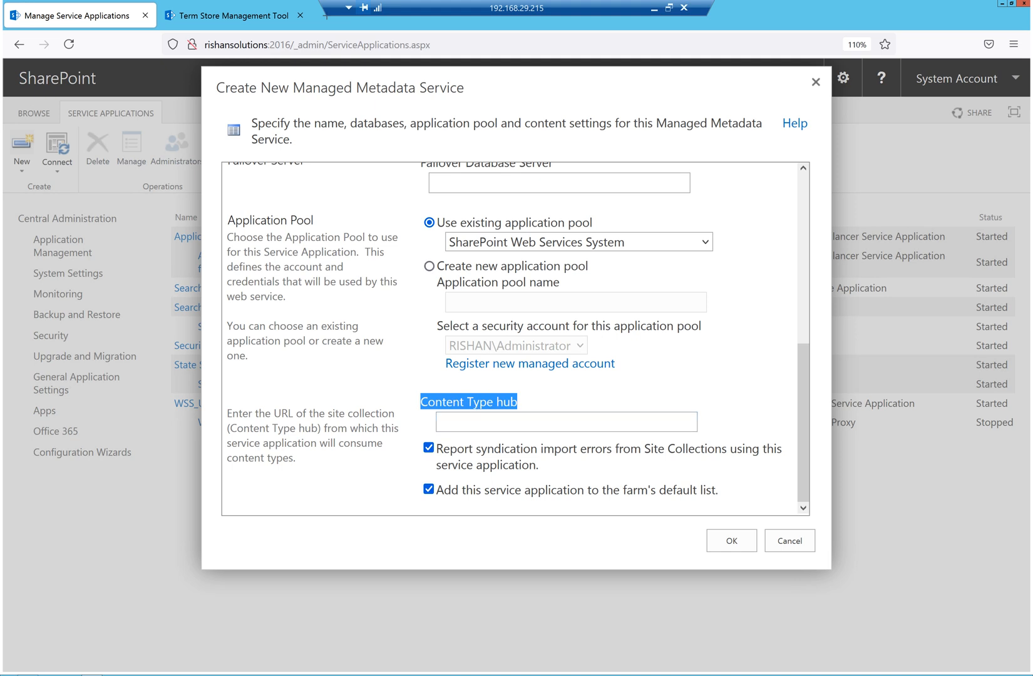
left_click(236, 9)
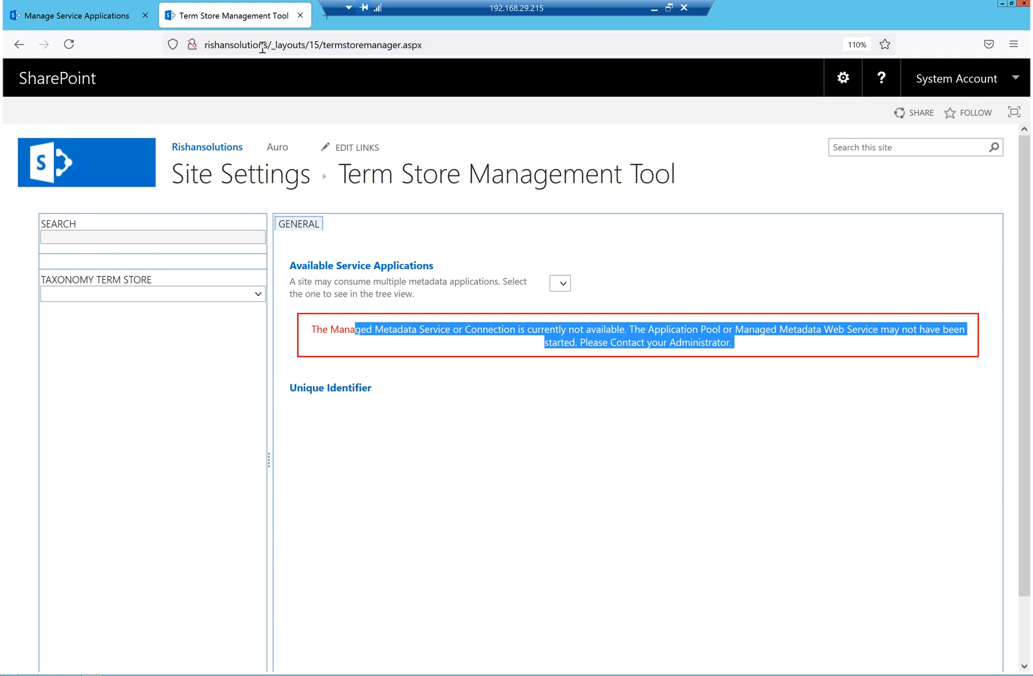
left_click(269, 46)
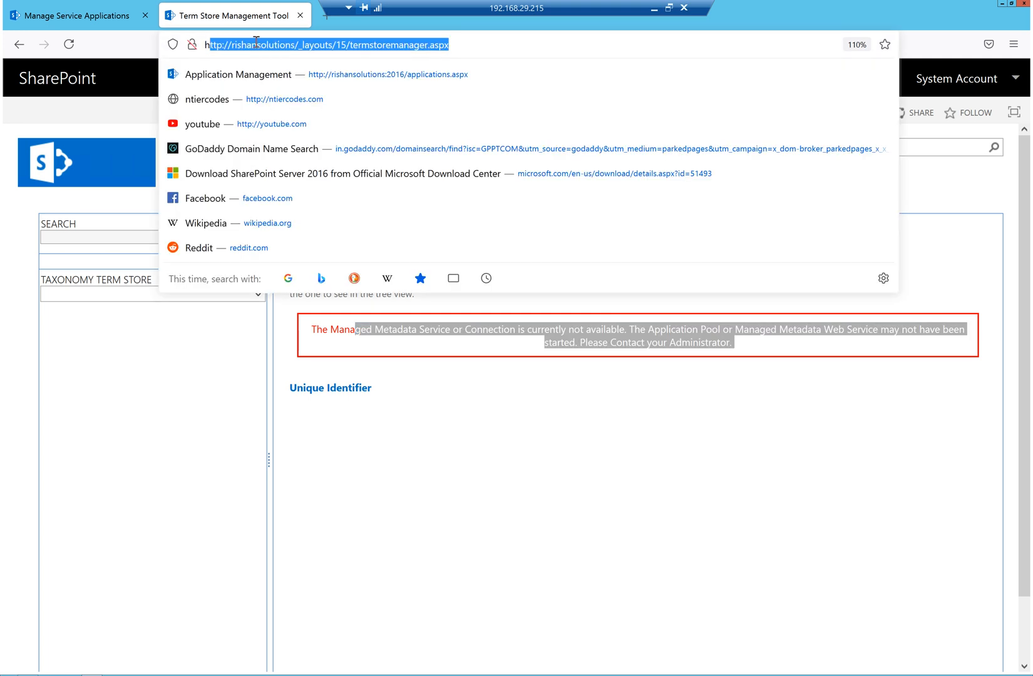
left_click(278, 45)
left_click_drag(295, 45, 203, 46)
key("ctrl+c")
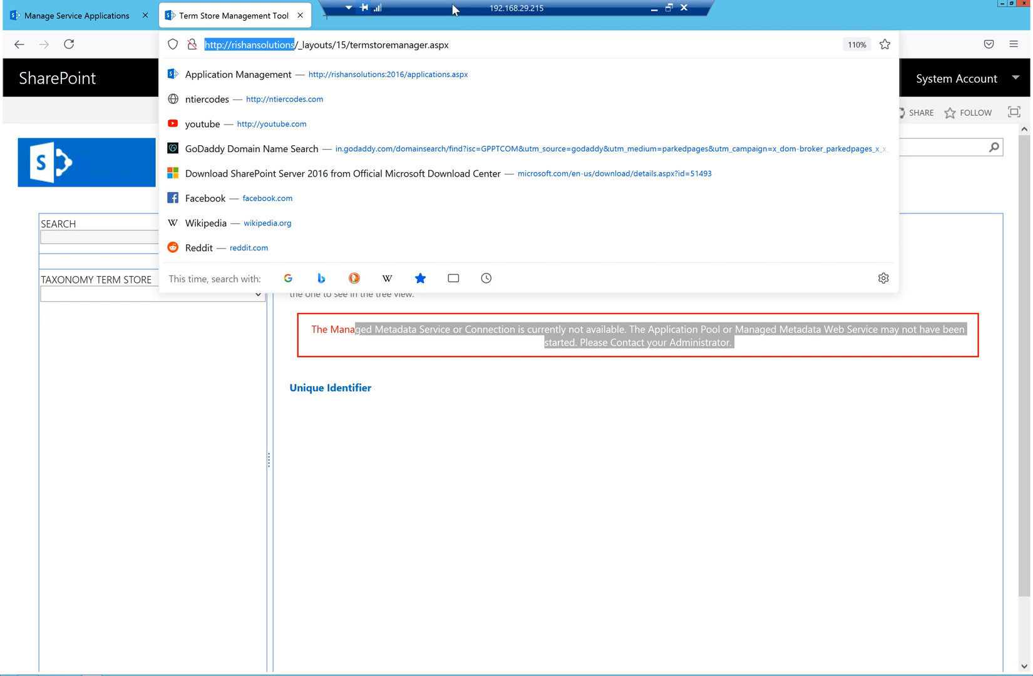
left_click(35, 14)
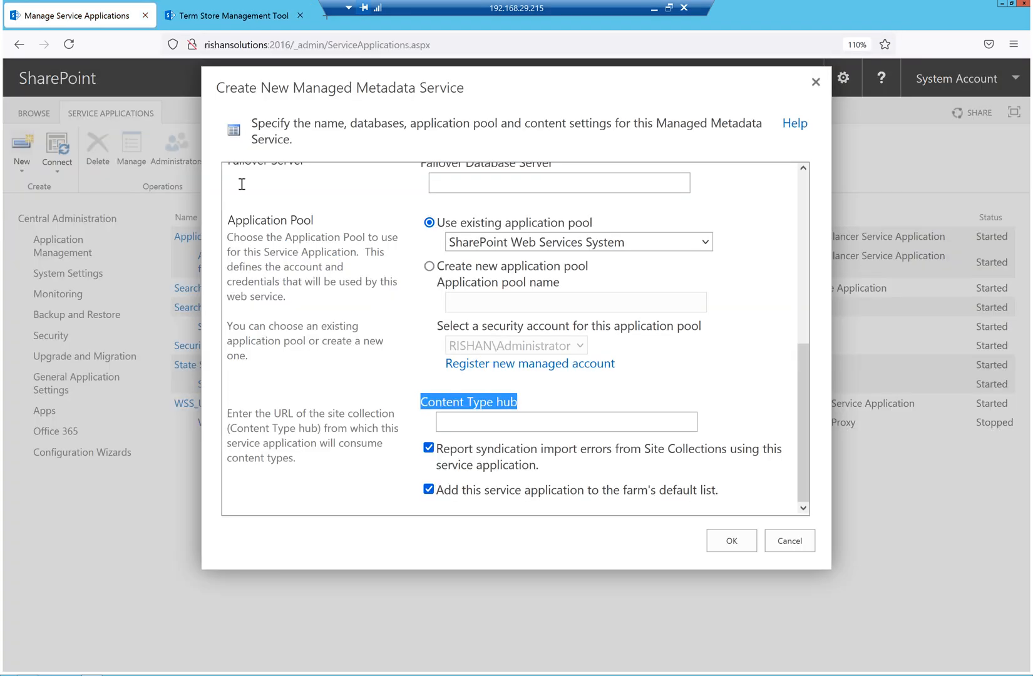
left_click(512, 418)
key("ctrl+v")
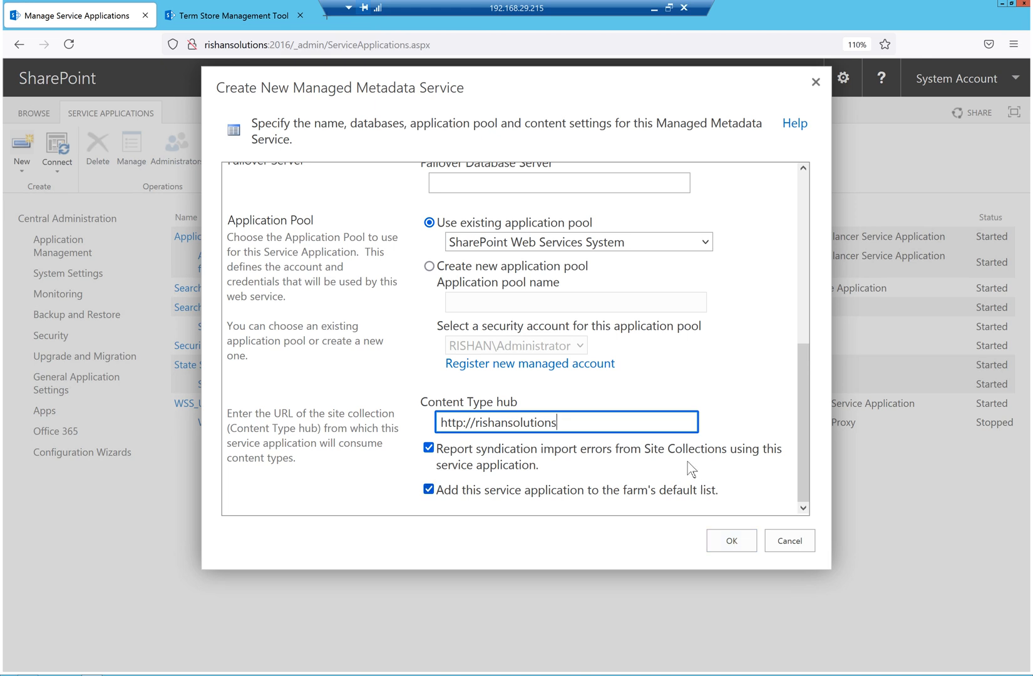
Submit the new Managed Metadata Service for creation and return to the Term Store Management Tool page
left_click(731, 539)
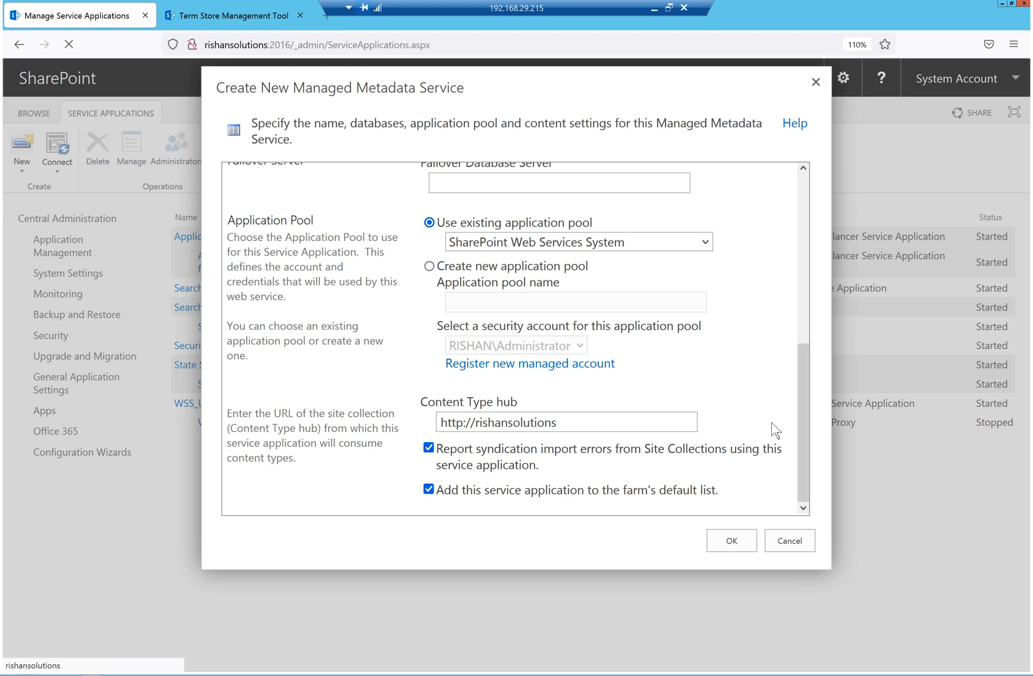
left_click_drag(804, 439, 806, 194)
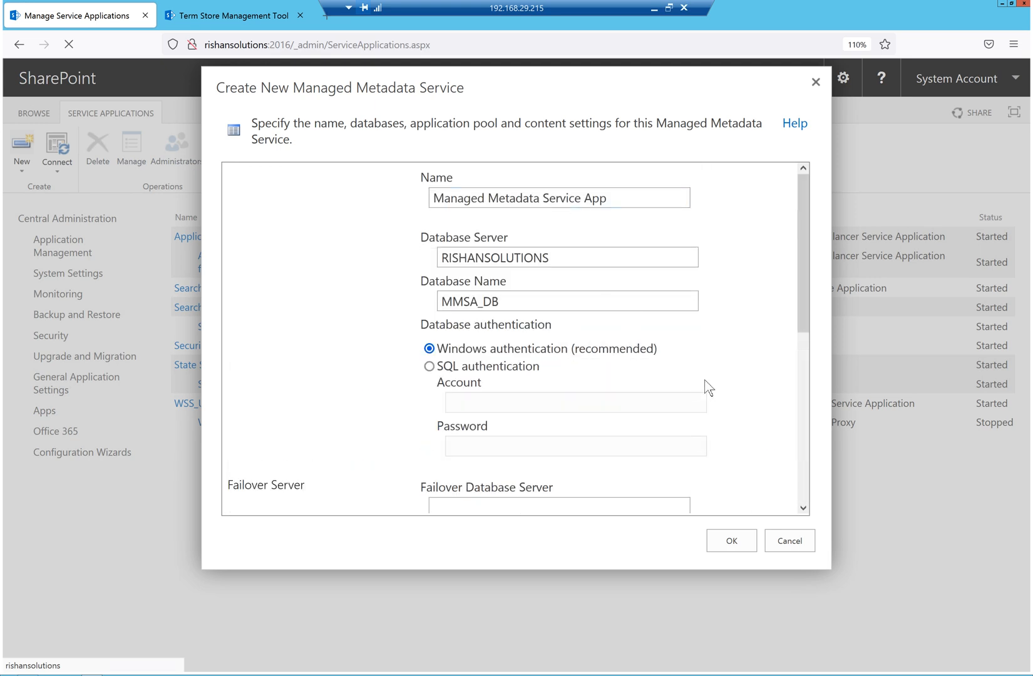
scroll(720, 407, "down", 5)
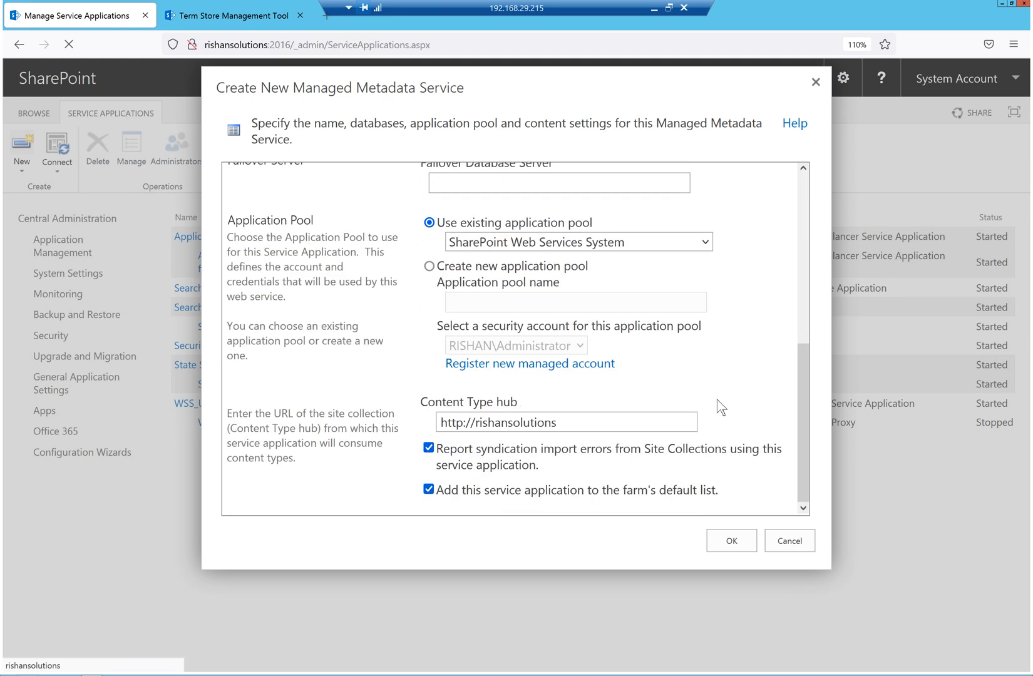
left_click(211, 20)
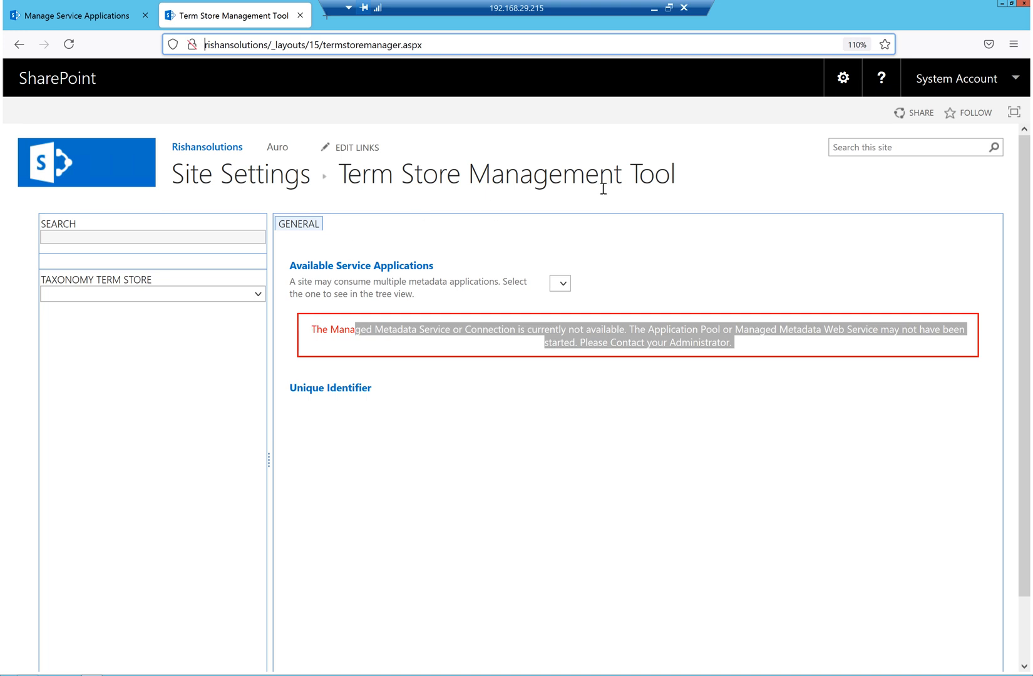
left_click_drag(678, 180, 344, 181)
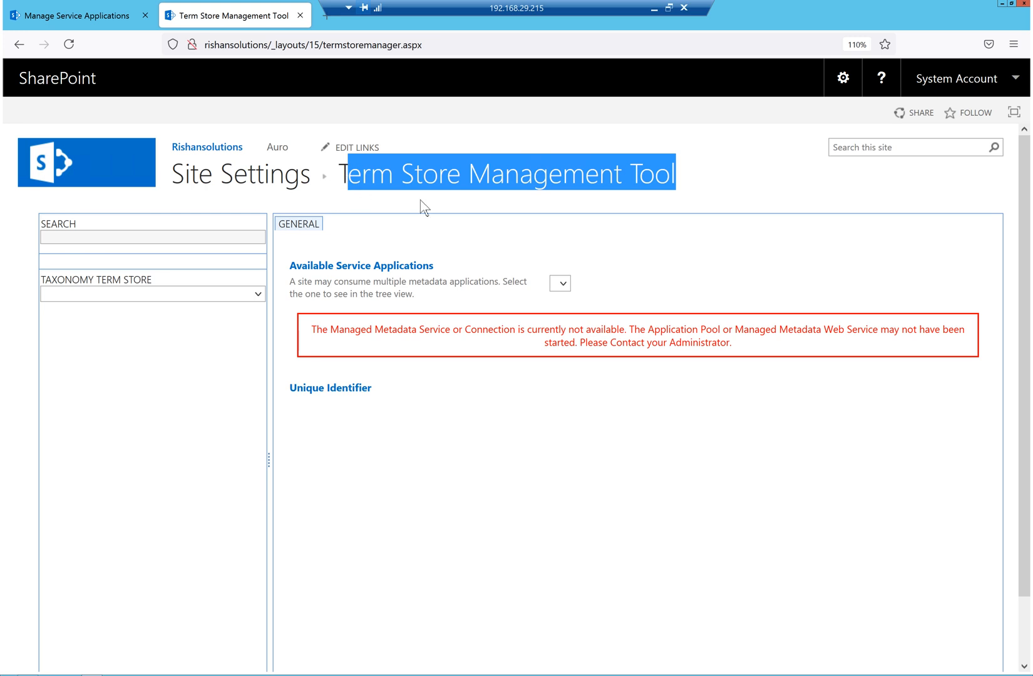
left_click(73, 9)
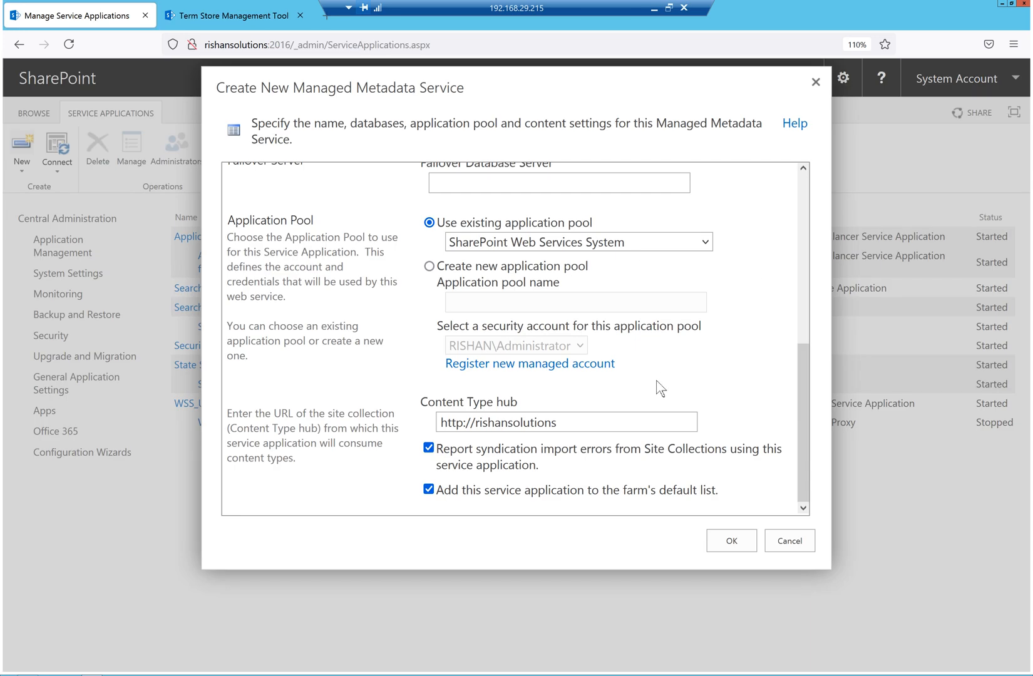
left_click(579, 426)
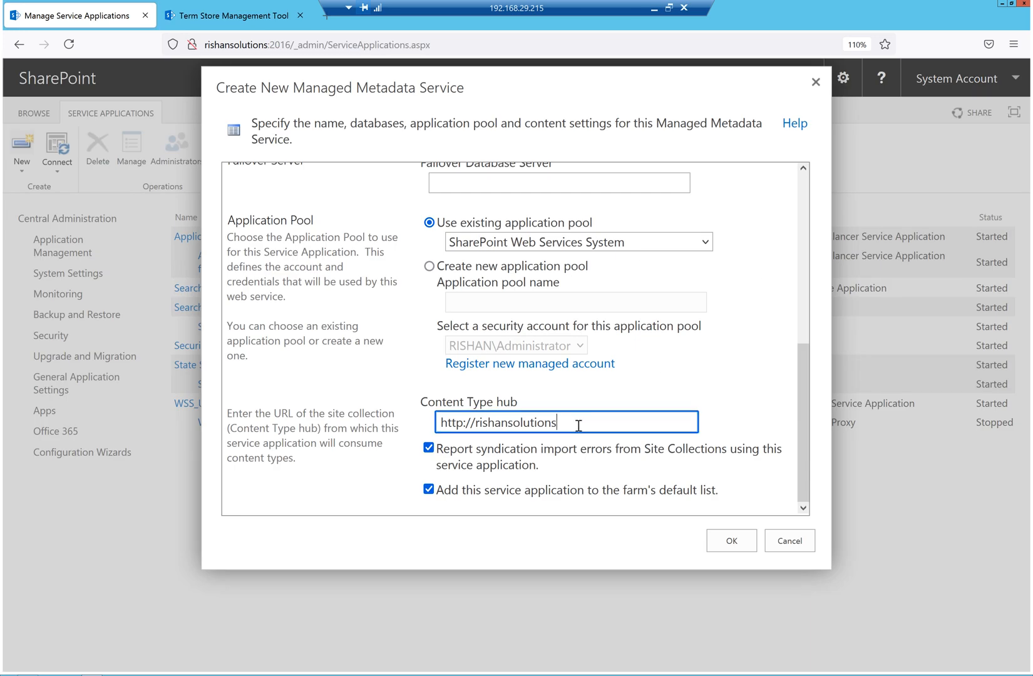
left_click(742, 388)
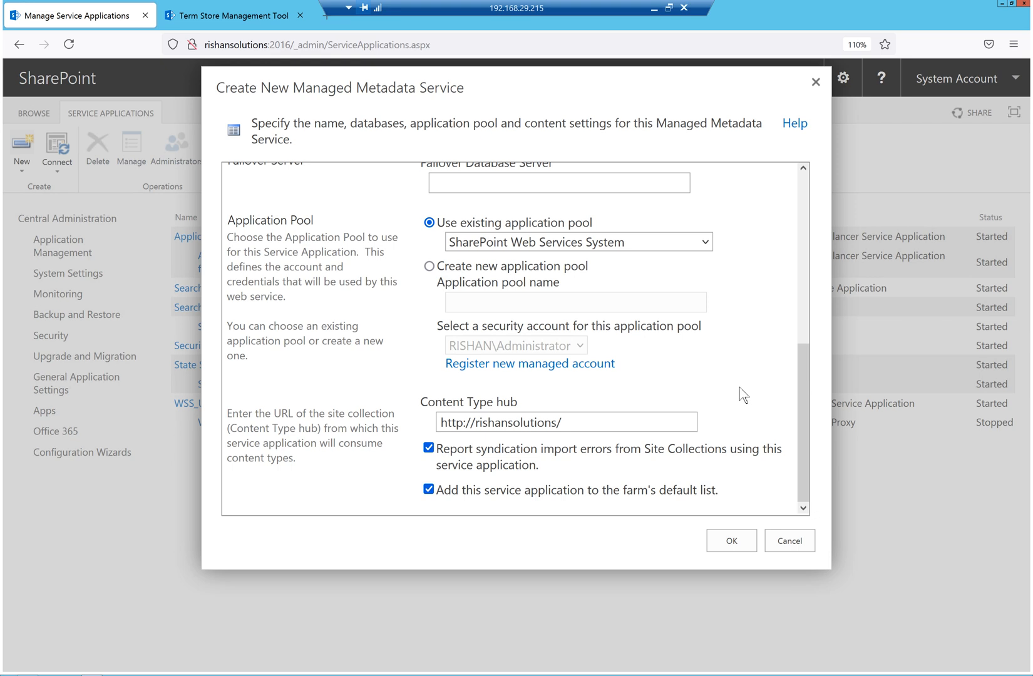
Set the new service to use the existing application pool SearchAppPoolQuery
scroll(741, 389, "up", 5)
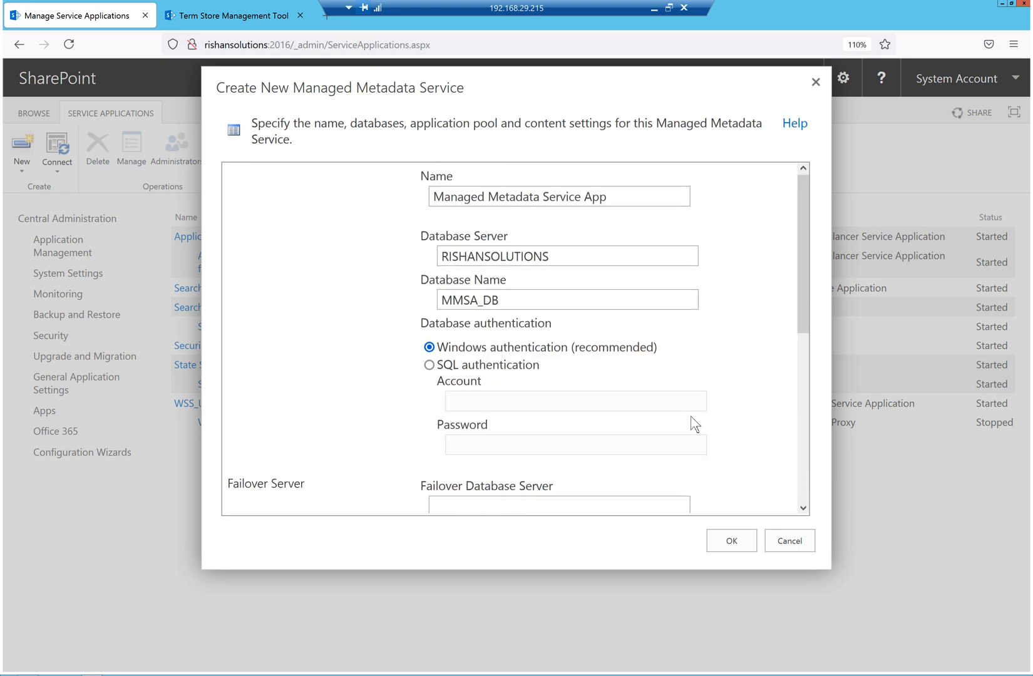
scroll(694, 425, "down", 3)
scroll(694, 425, "down", 2)
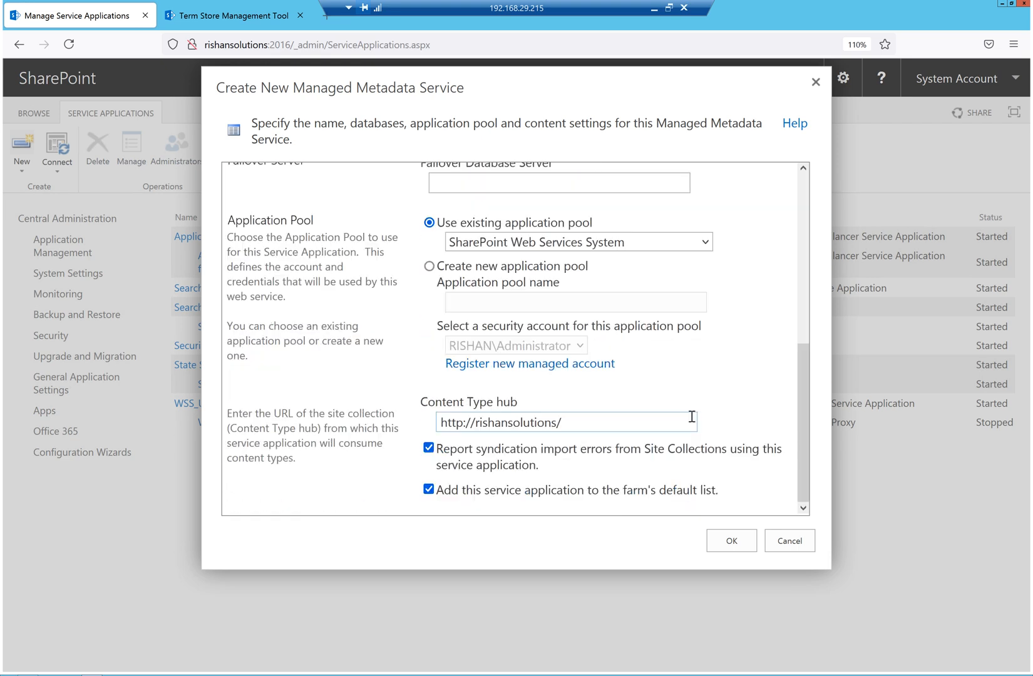
left_click(576, 243)
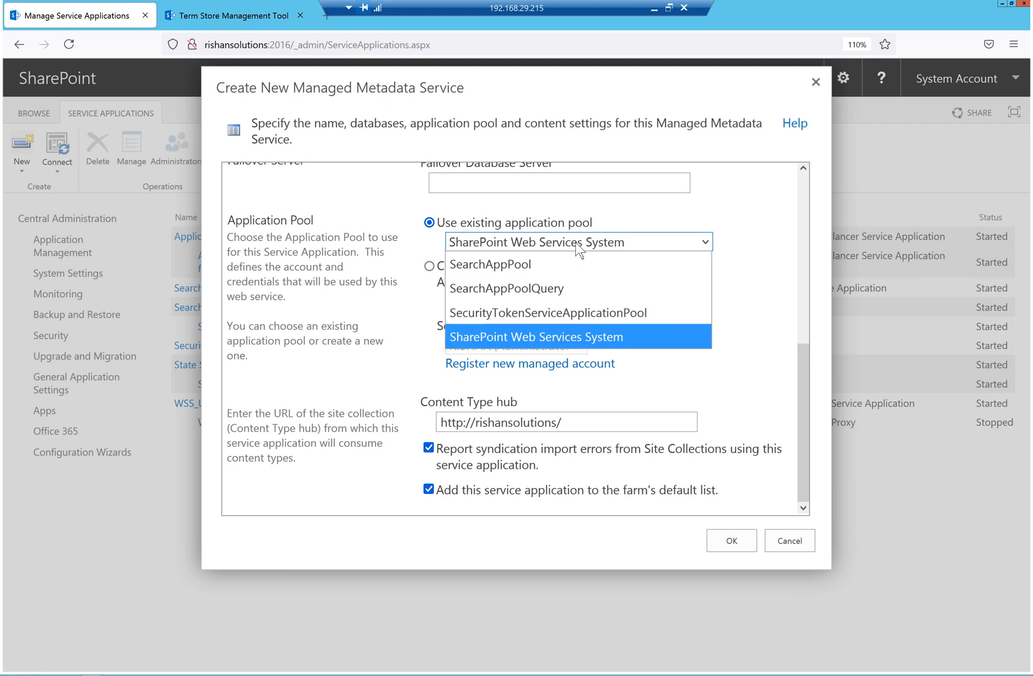
left_click(529, 257)
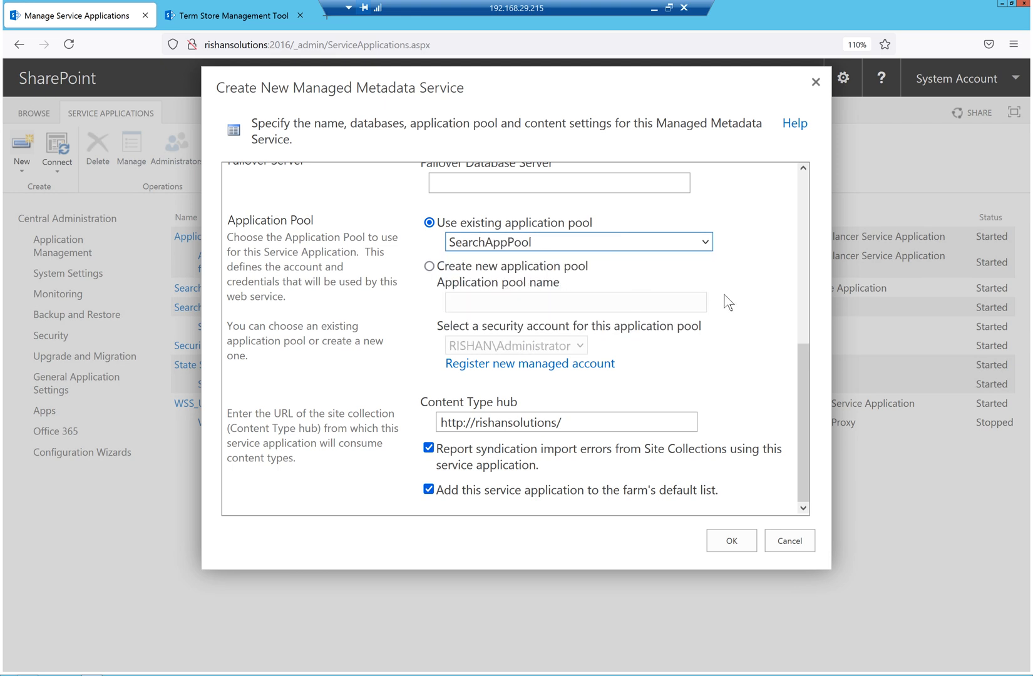
left_click(569, 244)
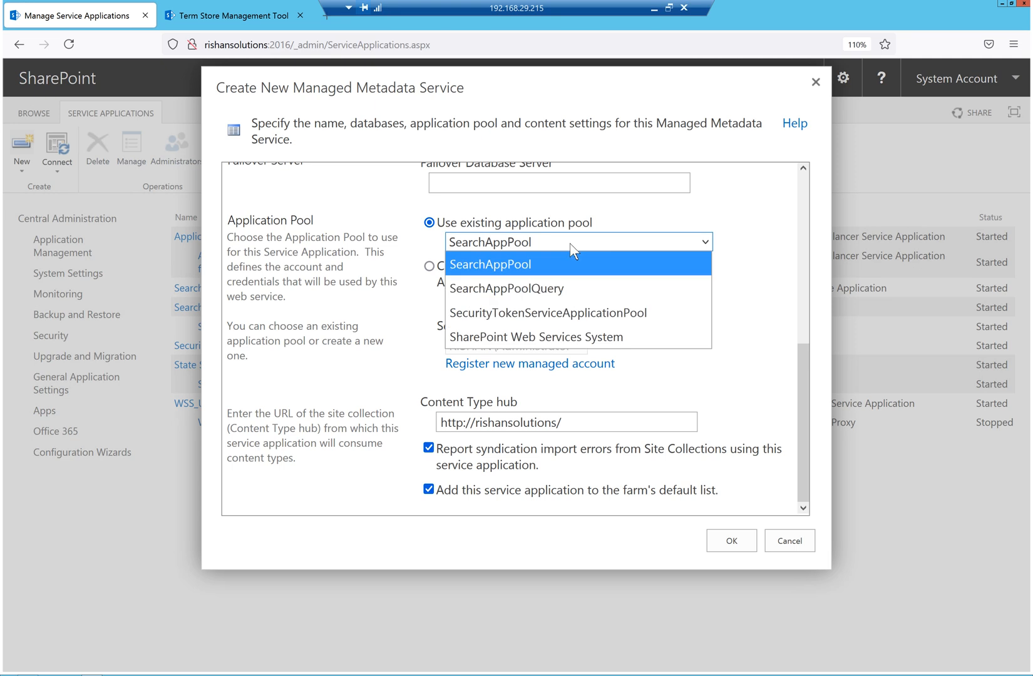
left_click(509, 284)
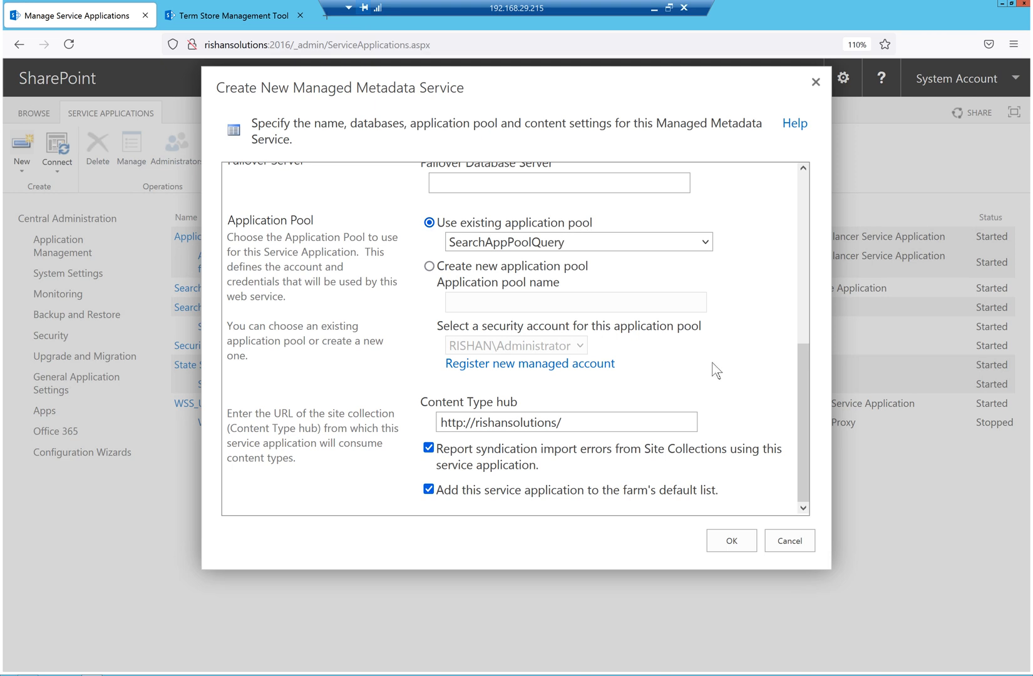
Review the service settings, submit the new Managed Metadata Service for creation and return to the service applications list
scroll(752, 379, "up", 5)
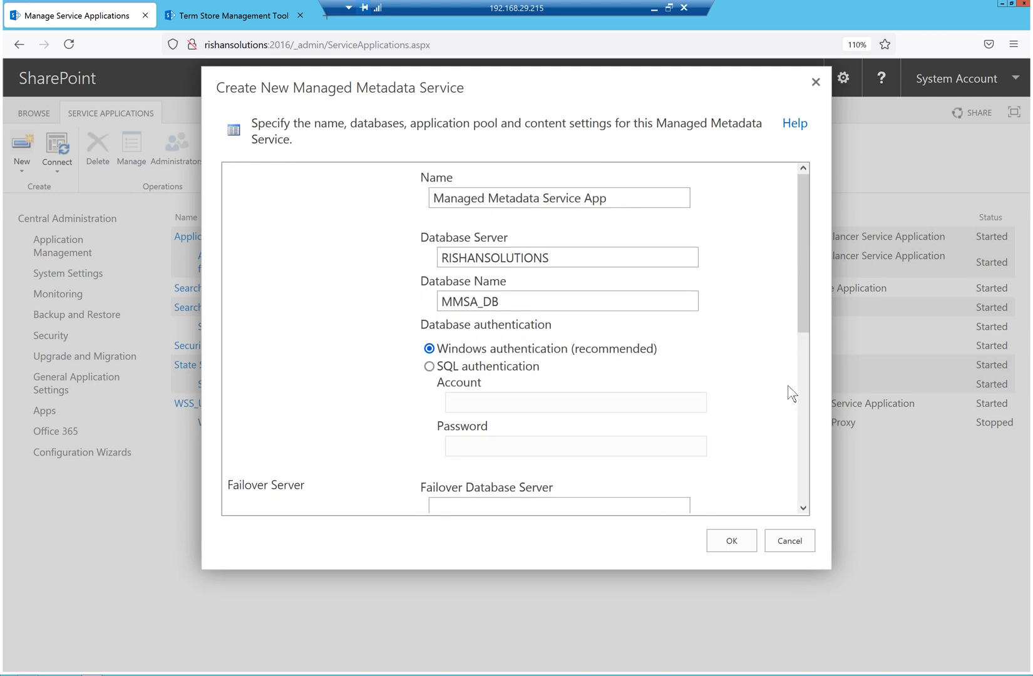
scroll(787, 388, "down", 5)
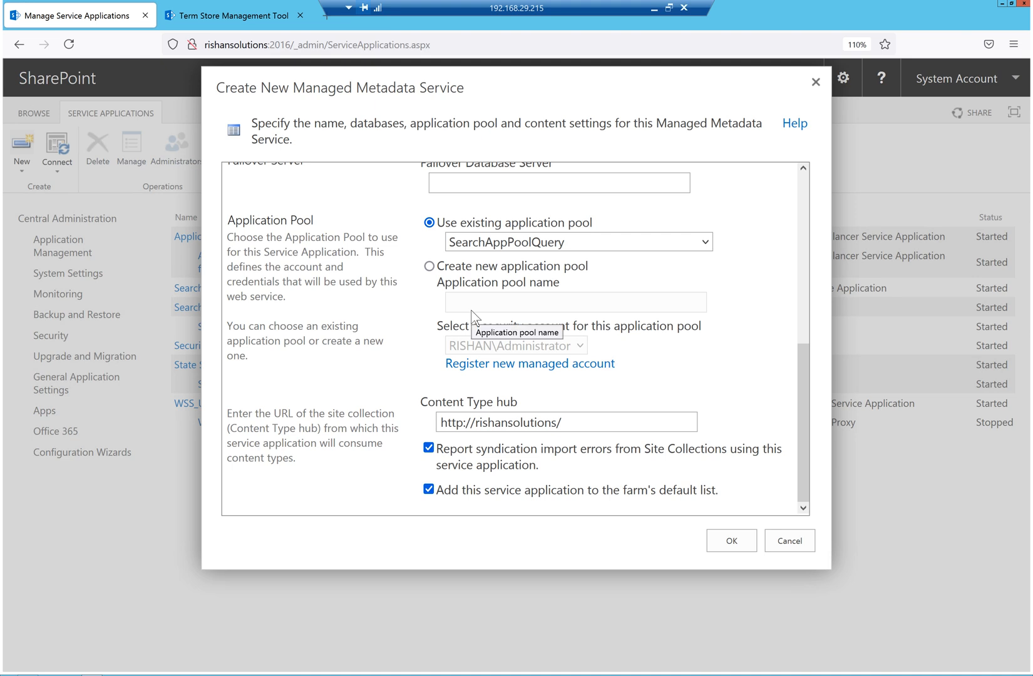
scroll(473, 313, "up", 5)
scroll(685, 379, "down", 5)
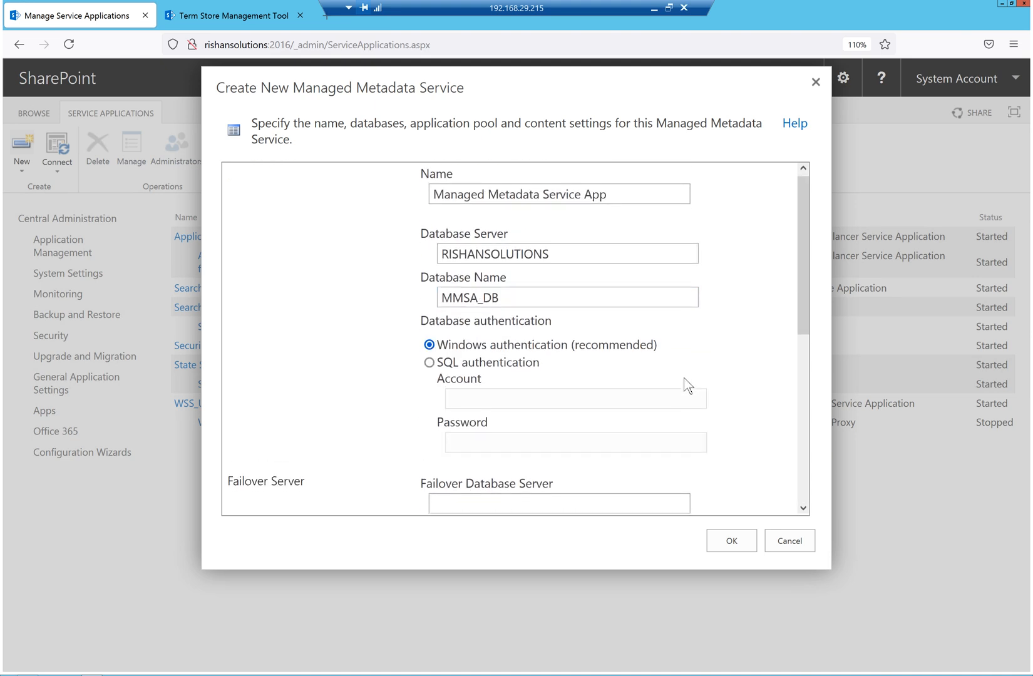
left_click(730, 539)
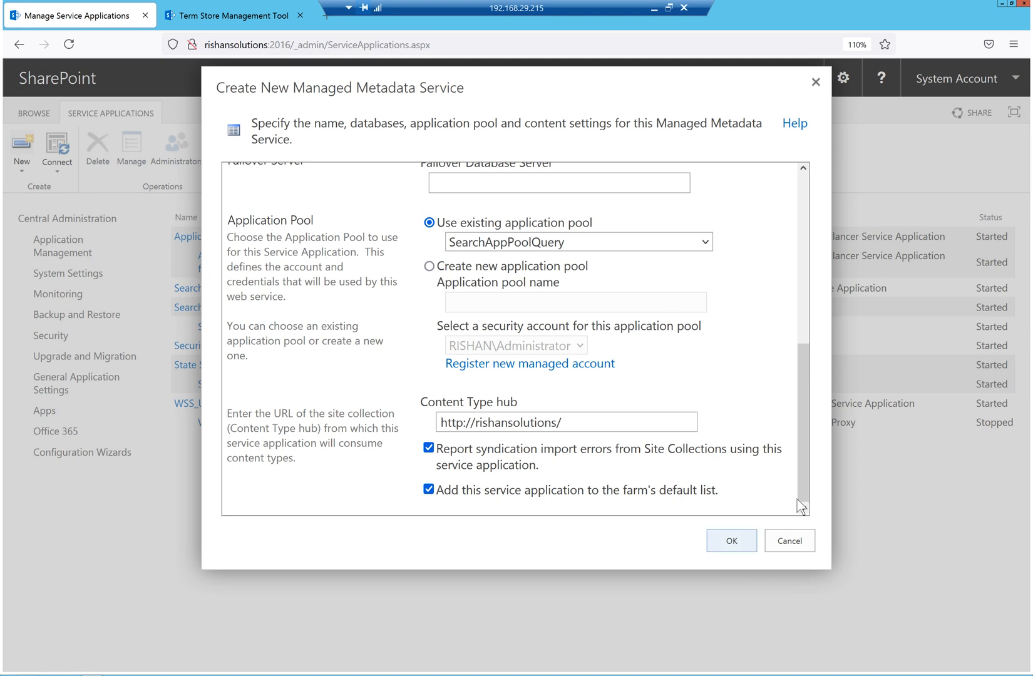
left_click(249, 11)
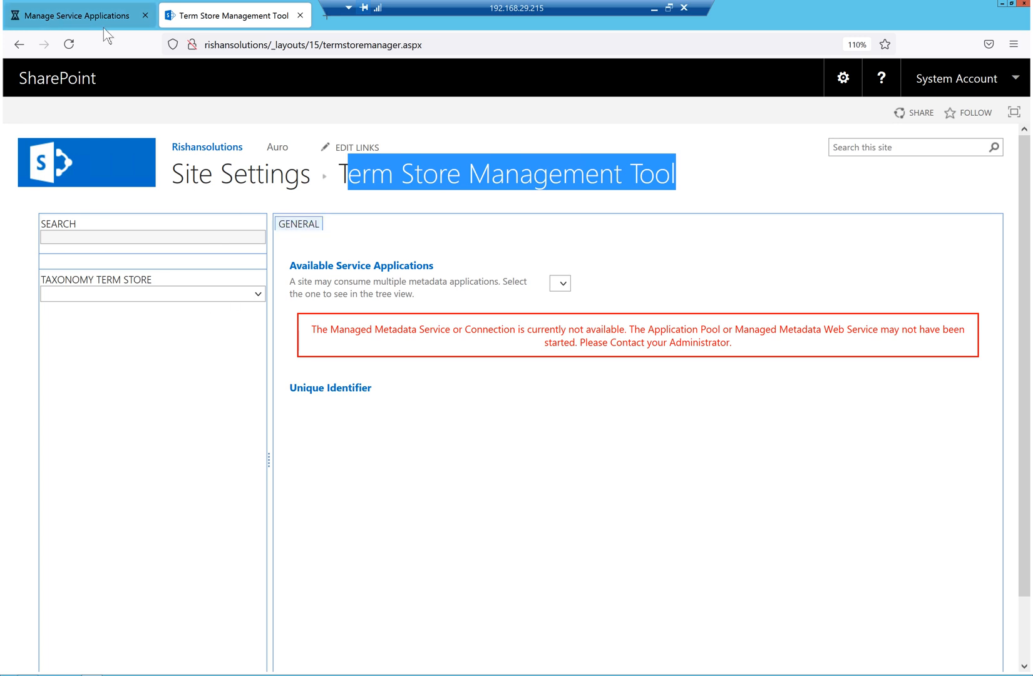
left_click(47, 14)
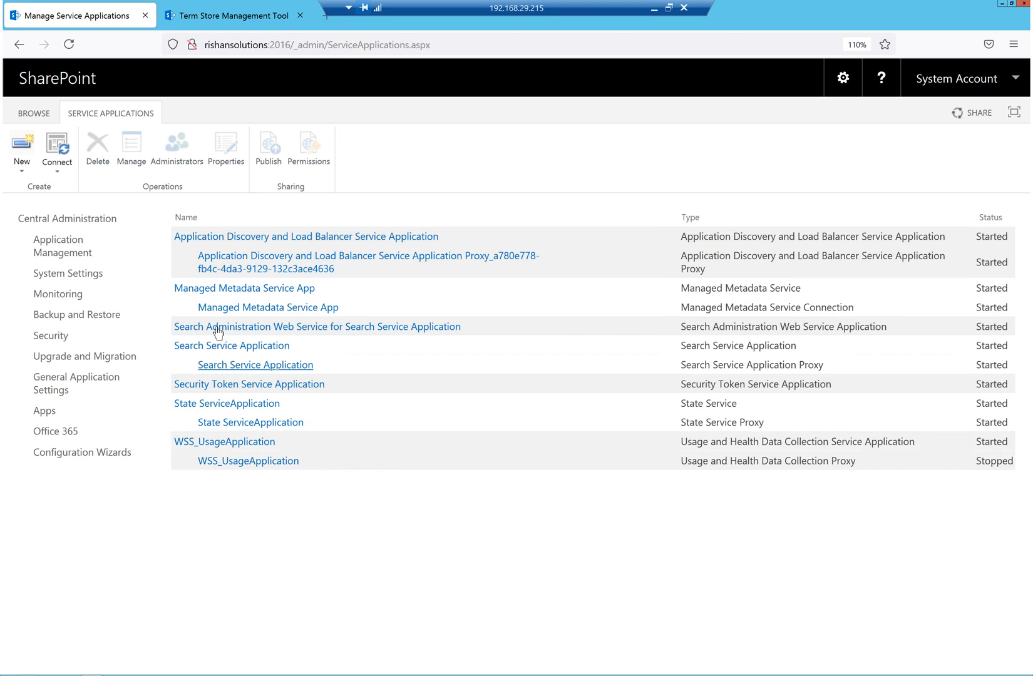
Select the Managed Metadata Service App in the service applications list and open its management page
left_click(274, 289)
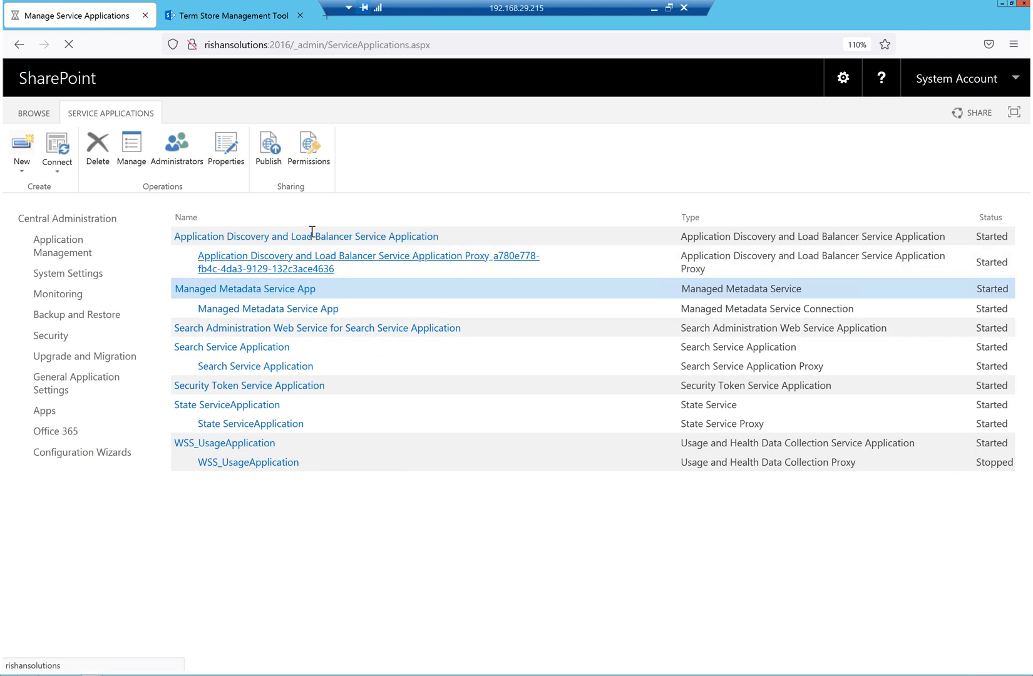
left_click(129, 154)
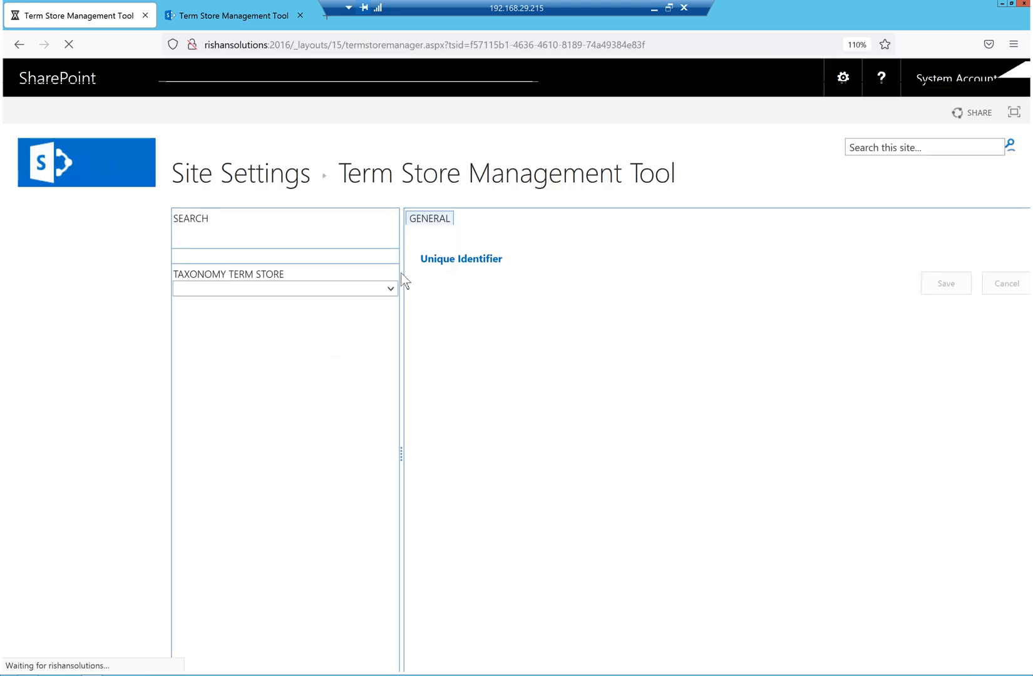
left_click_drag(720, 179, 361, 177)
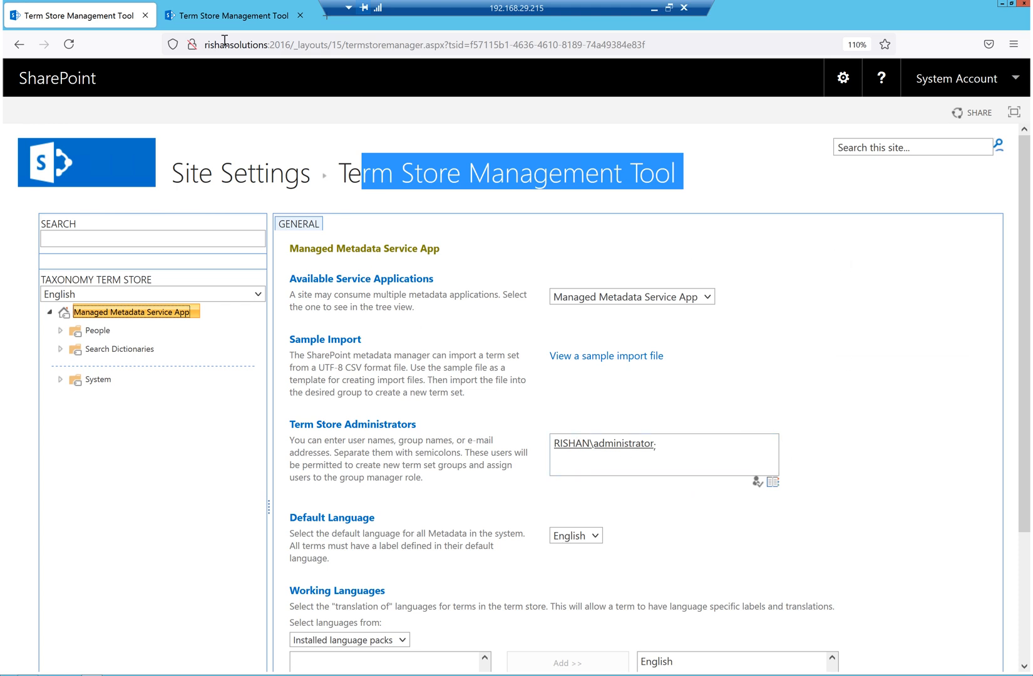
Reload the Term Store Management Tool page of the rishansolutions site
left_click(223, 22)
left_click(445, 44)
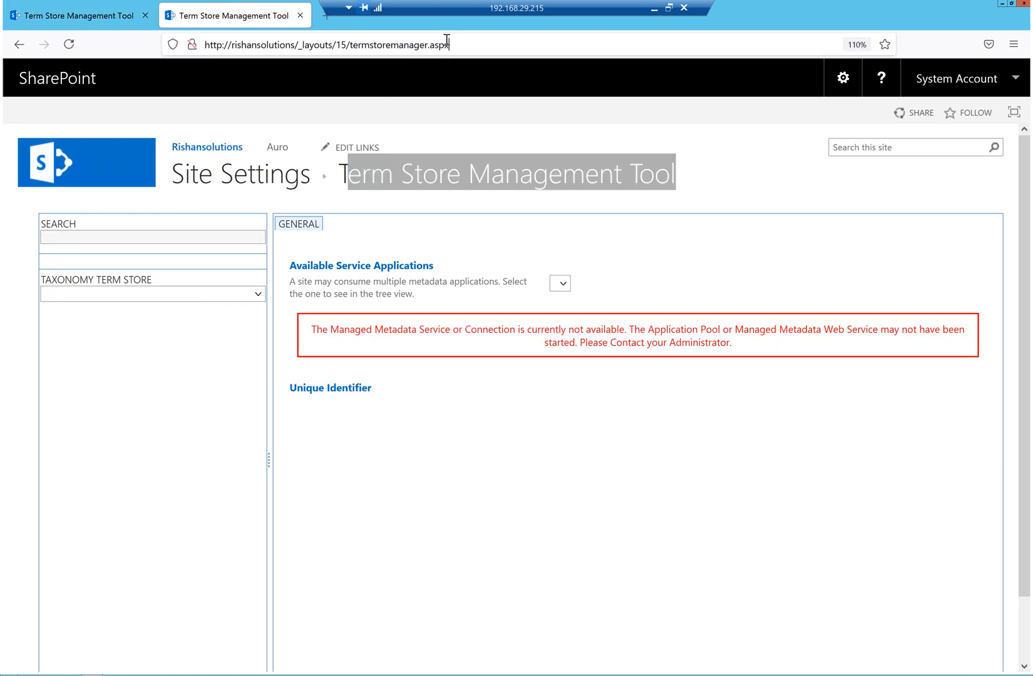
key("Return")
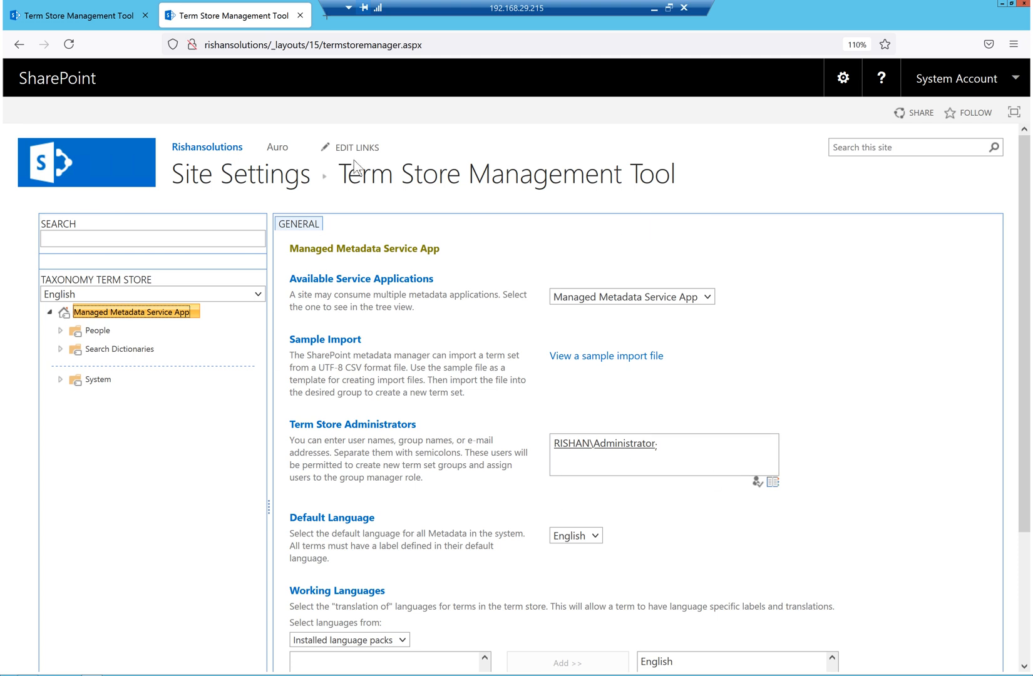
In the Central Administration term store, create a group named RishanSolutions under Managed Metadata Service App
left_click(69, 19)
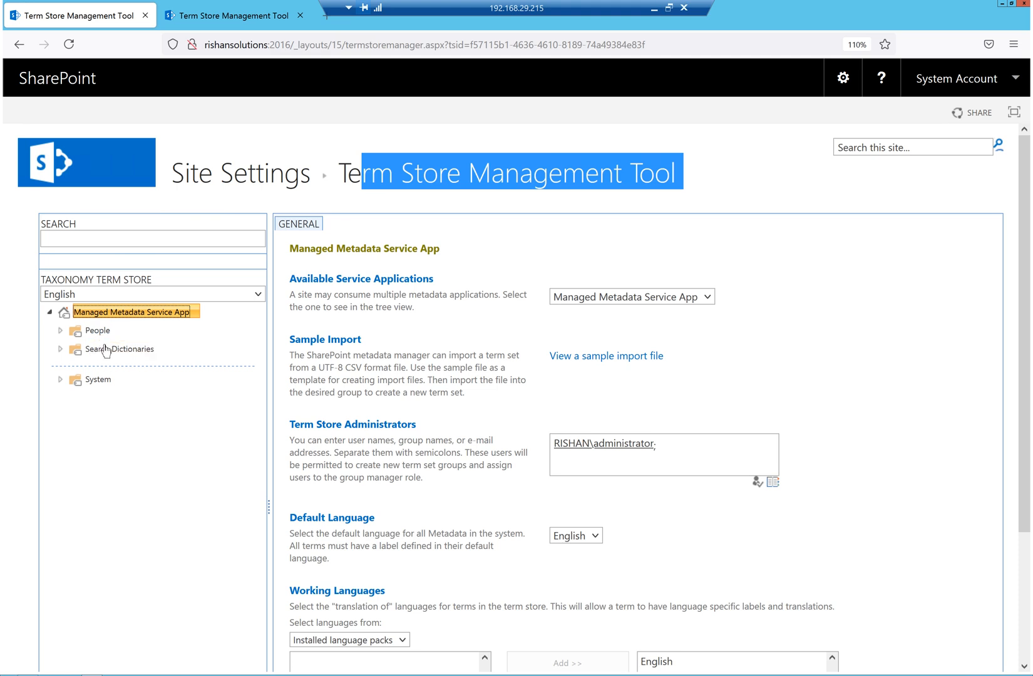
left_click(131, 314)
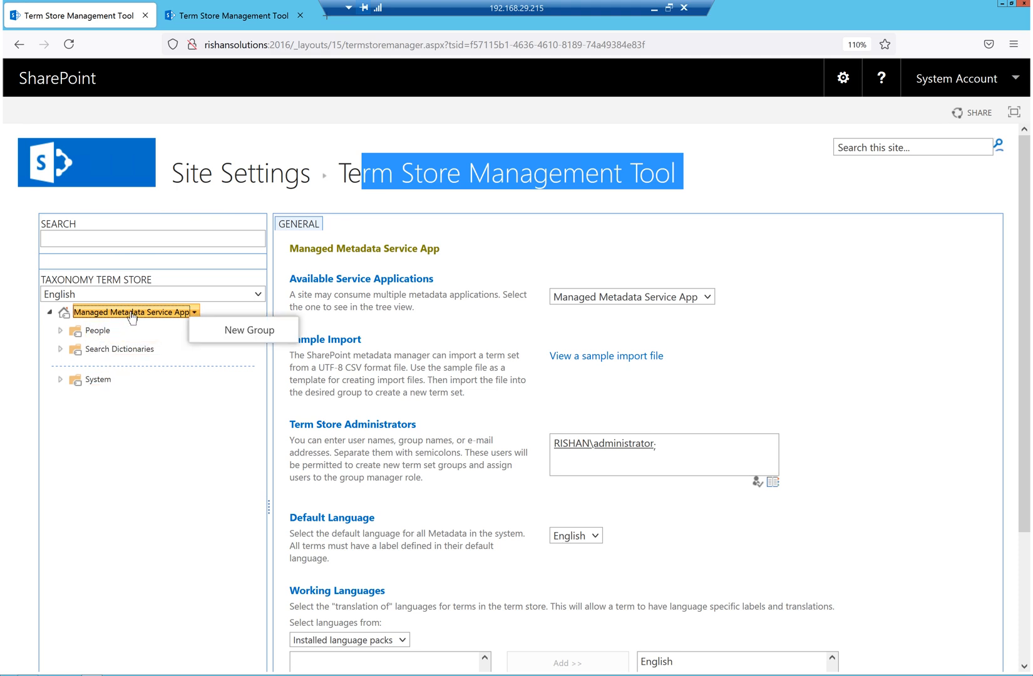
left_click(243, 330)
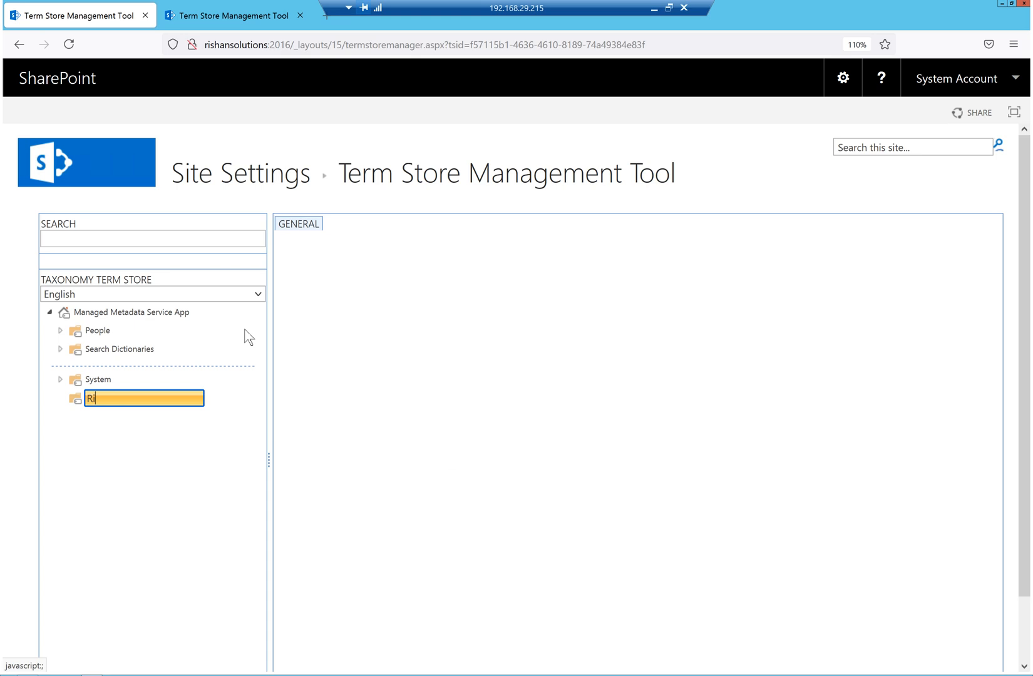
type("RishanSolution")
key("Return")
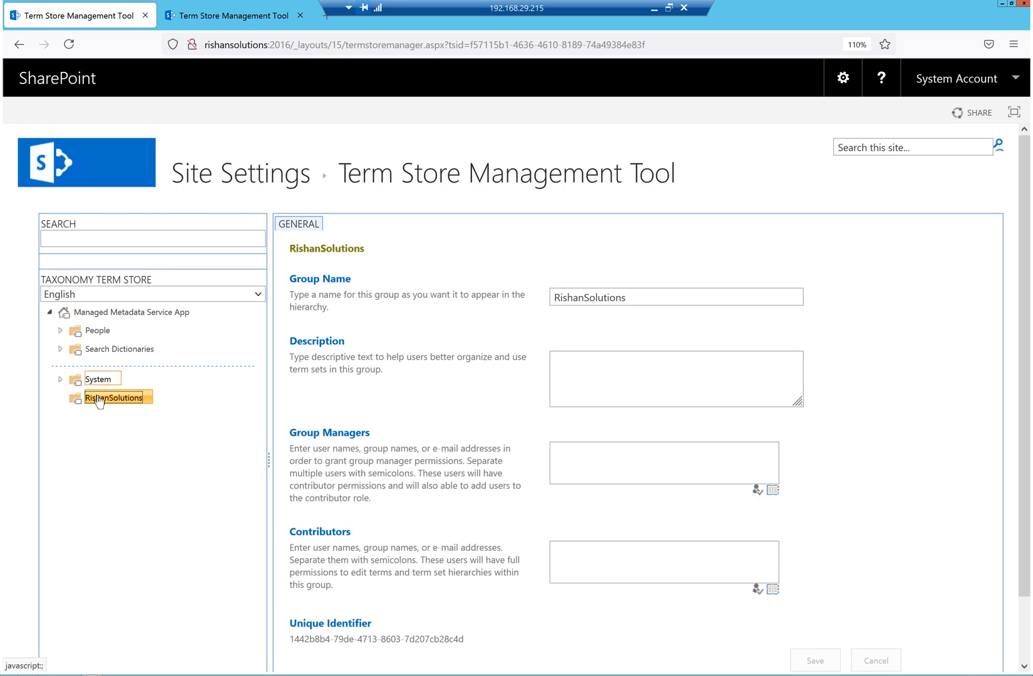
View the RishanSolutions group's term set options and enter Optional as the group's description
left_click(100, 397)
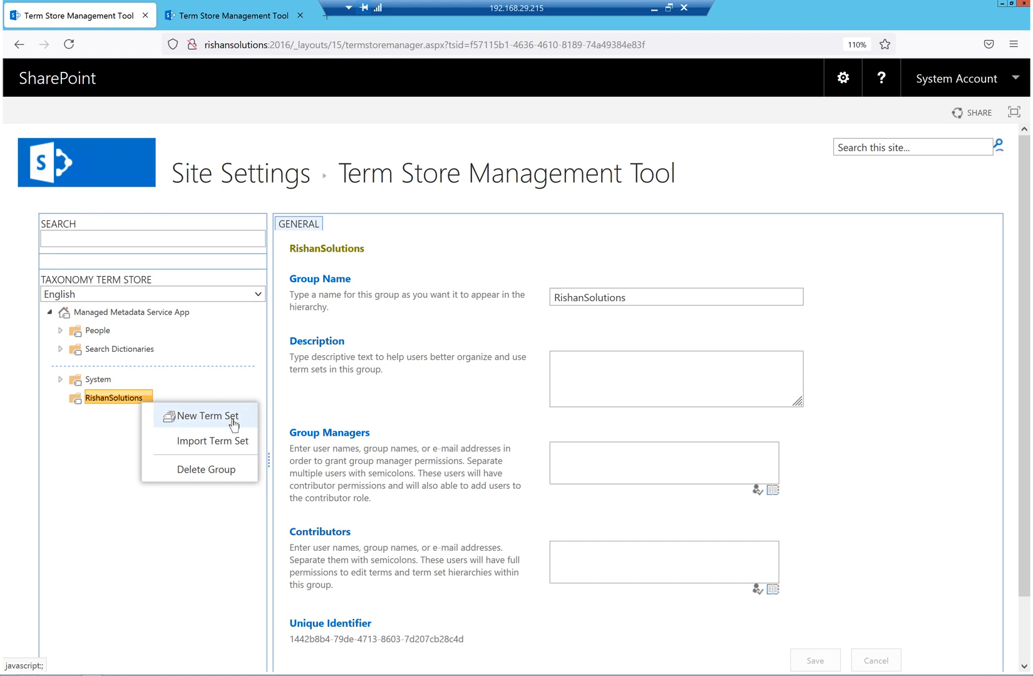
left_click(108, 413)
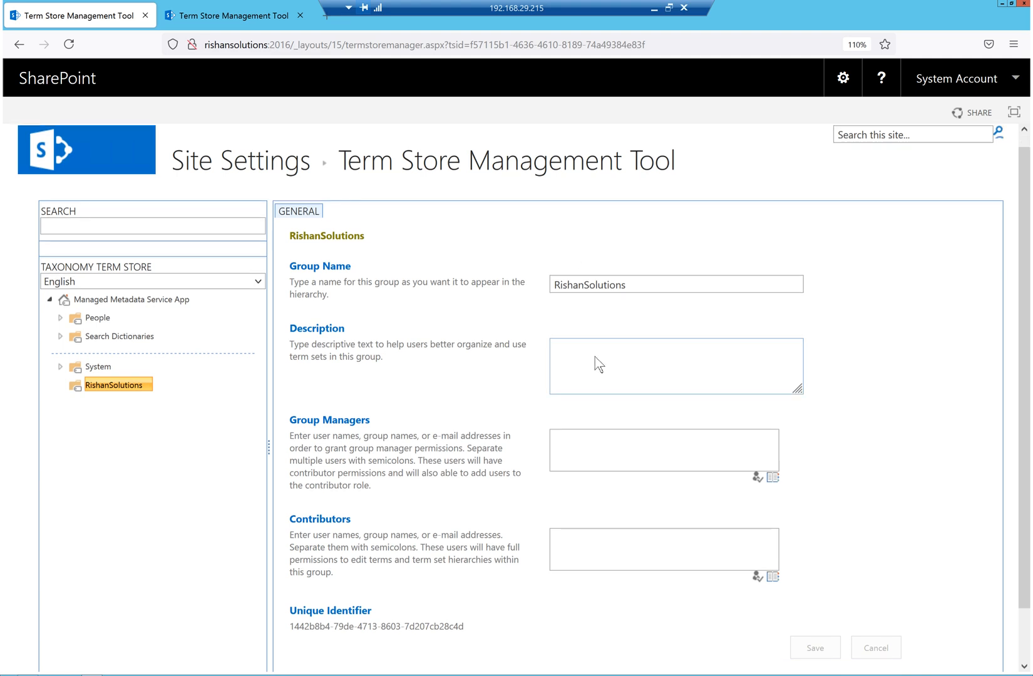
scroll(605, 363, "down", 2)
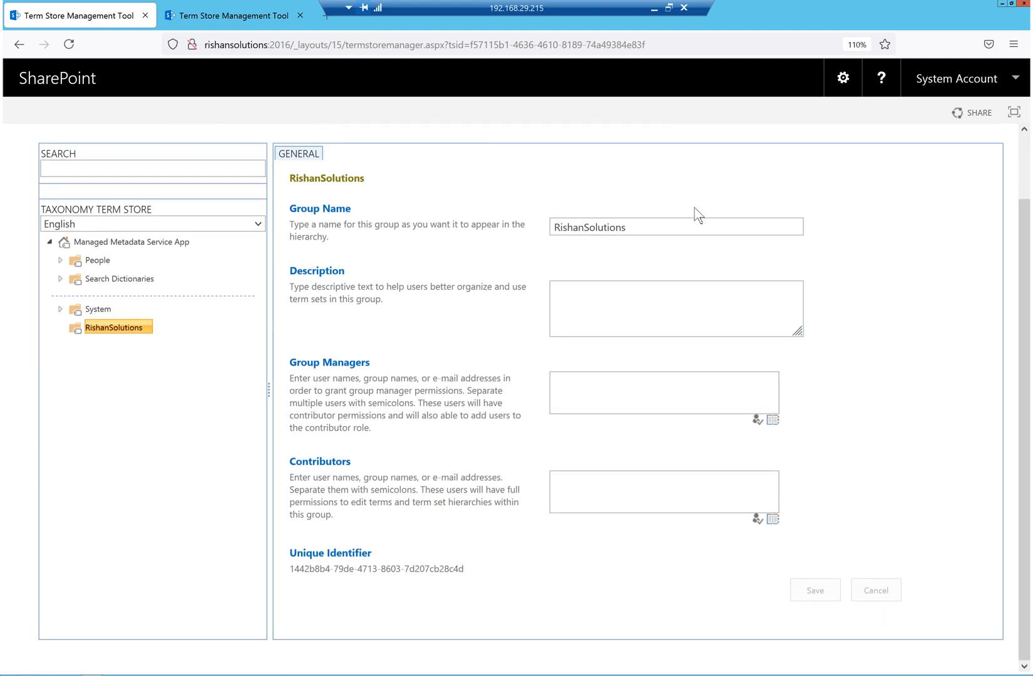
left_click_drag(626, 227, 526, 230)
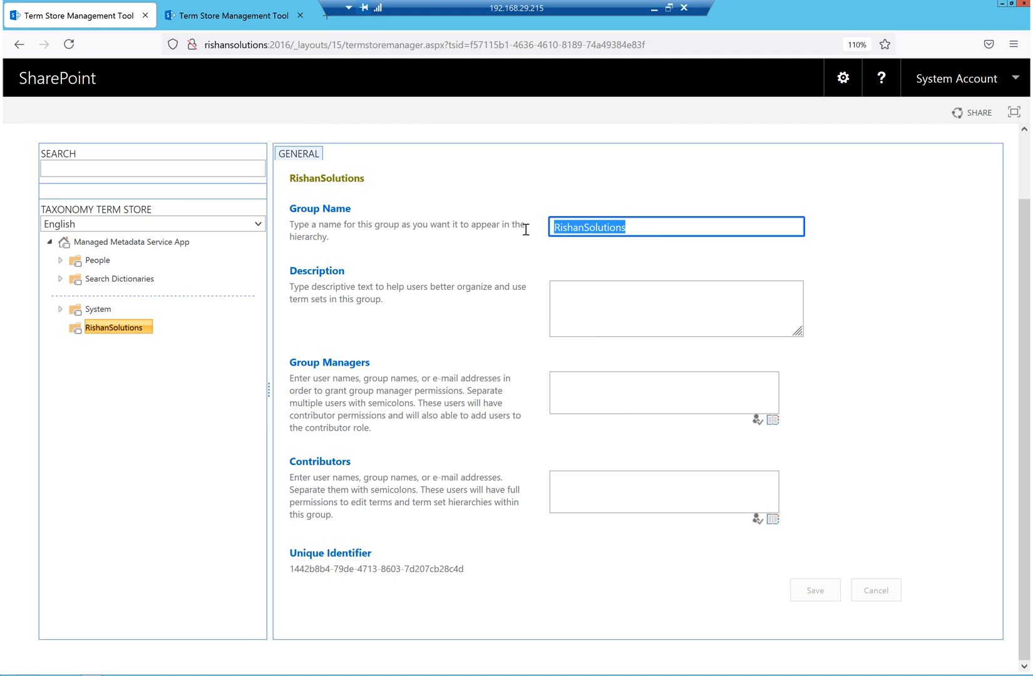
left_click(666, 314)
type("Optional")
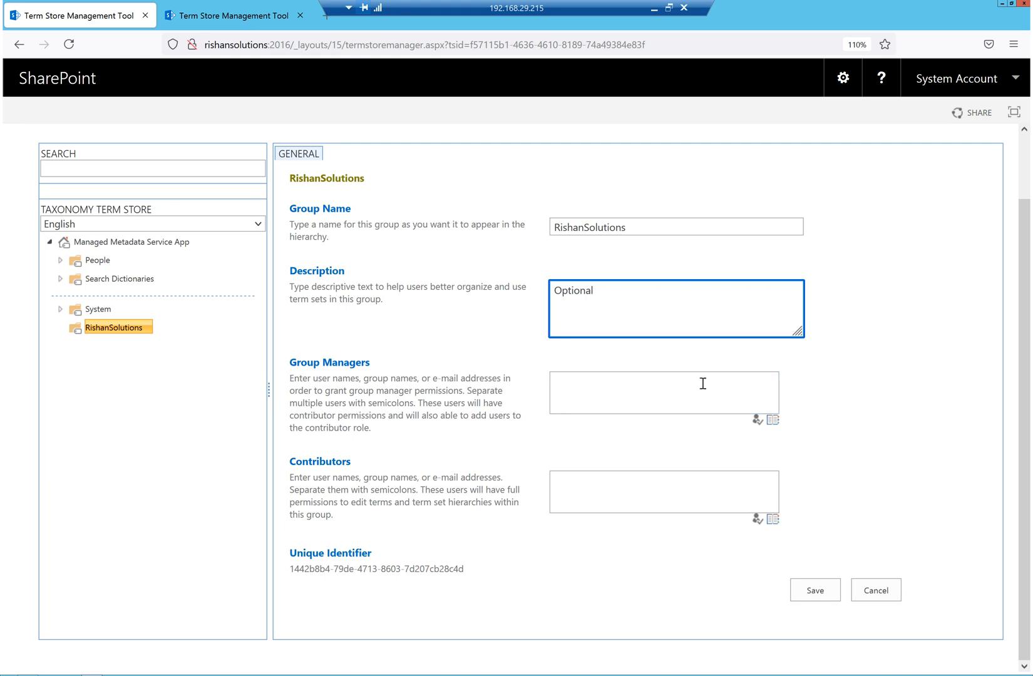
Try to add RSIT as a group manager of the RishanSolutions group and clear that entry
left_click(663, 397)
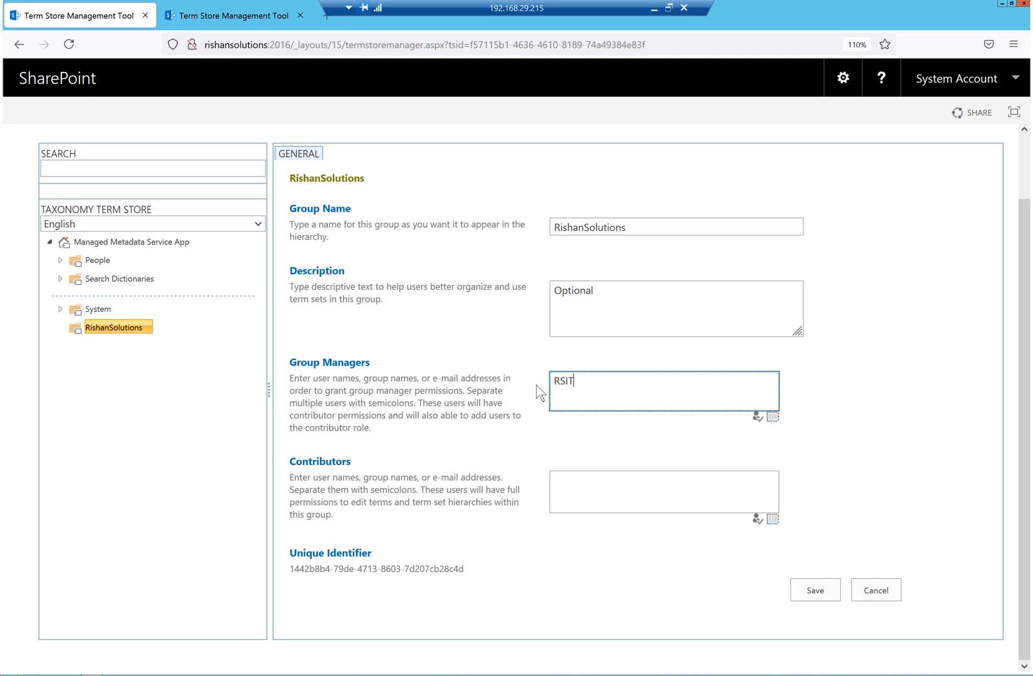
key("ctrl+k")
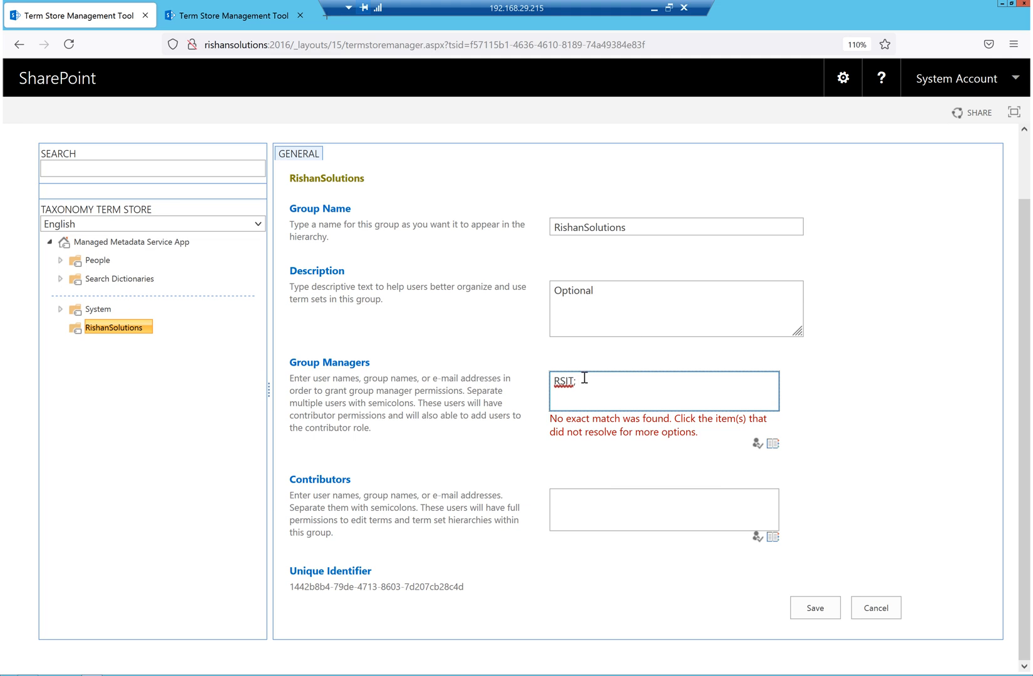
double_click(559, 382)
key("Delete")
key("BackSpace")
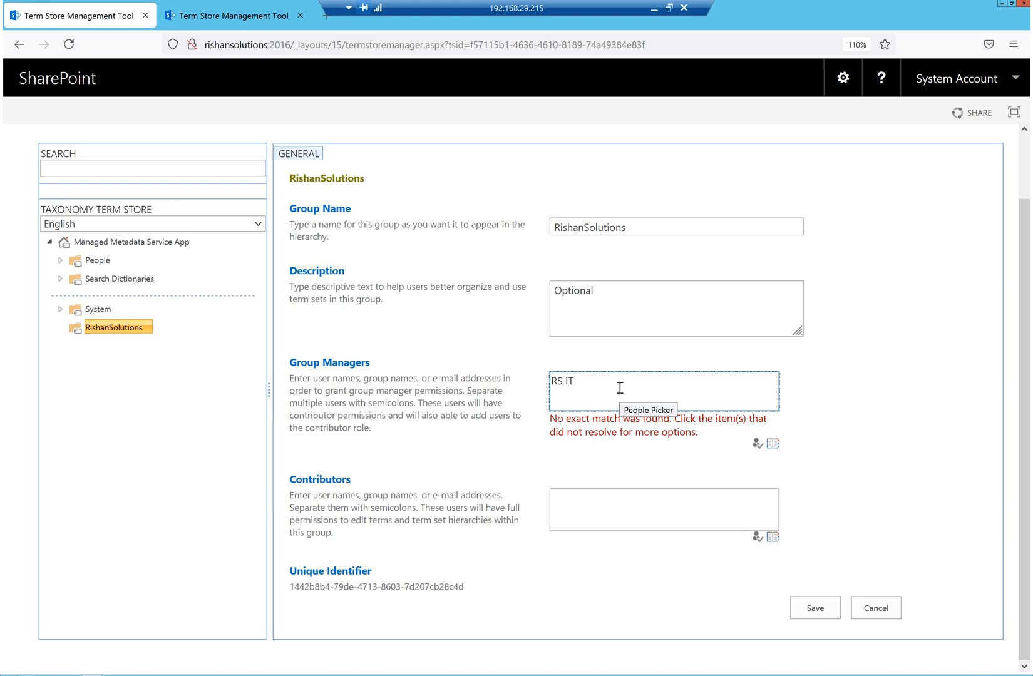
Replace the Group Managers entry with the manager's account name and resolve it against the directory
left_click_drag(565, 384, 548, 384)
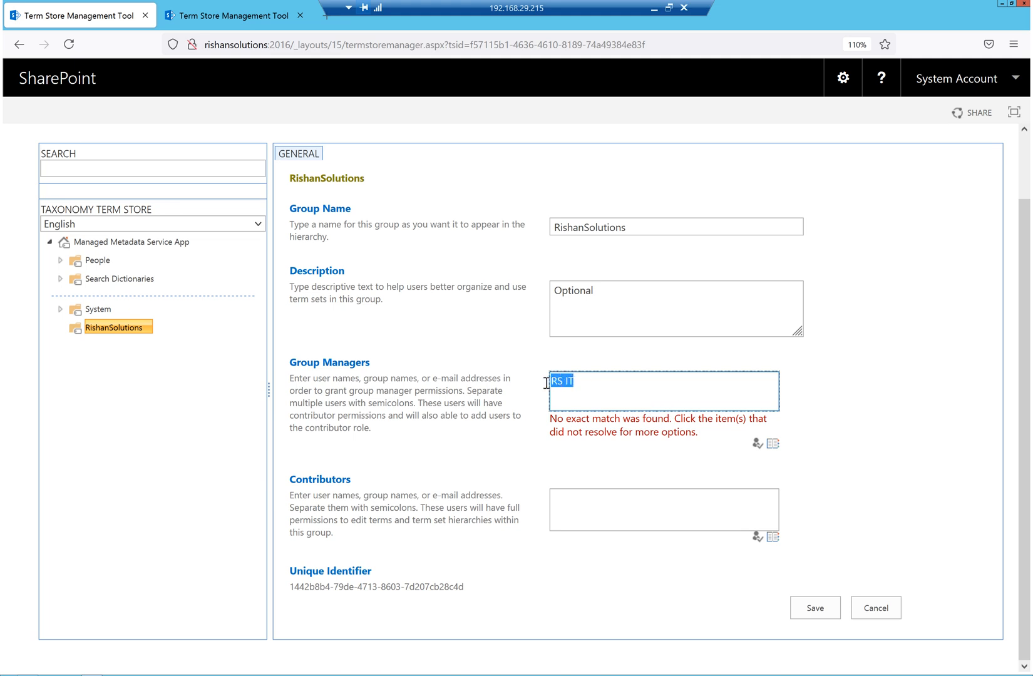
type("Rishan")
key("ctrl+k")
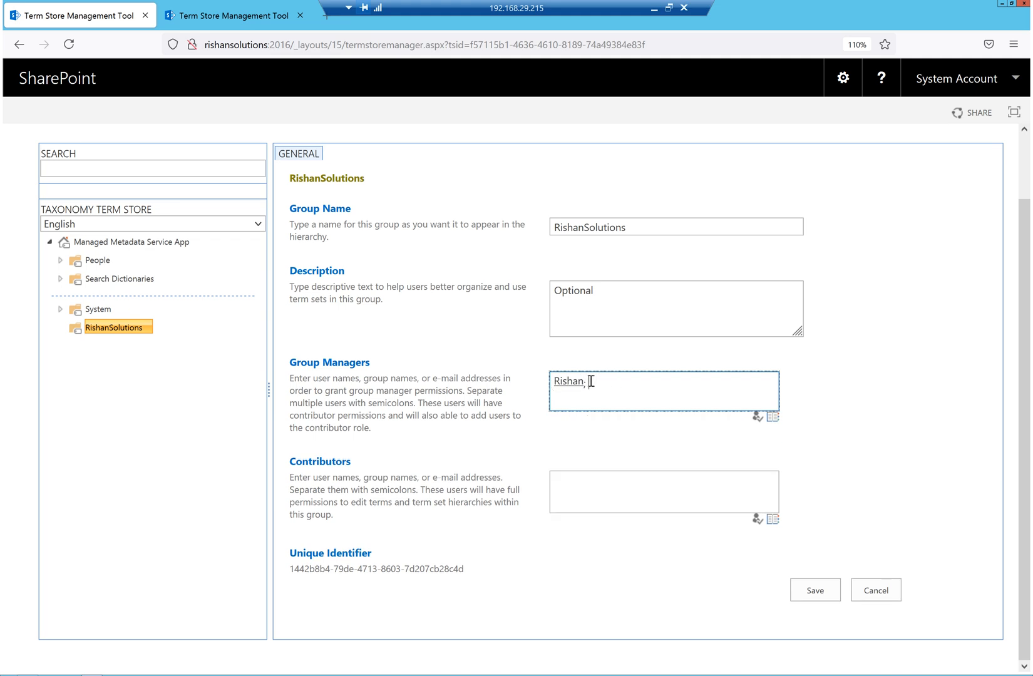
Search the directory for rs and add BUILTIN\Administrators to the RishanSolutions group's managers
left_click(771, 418)
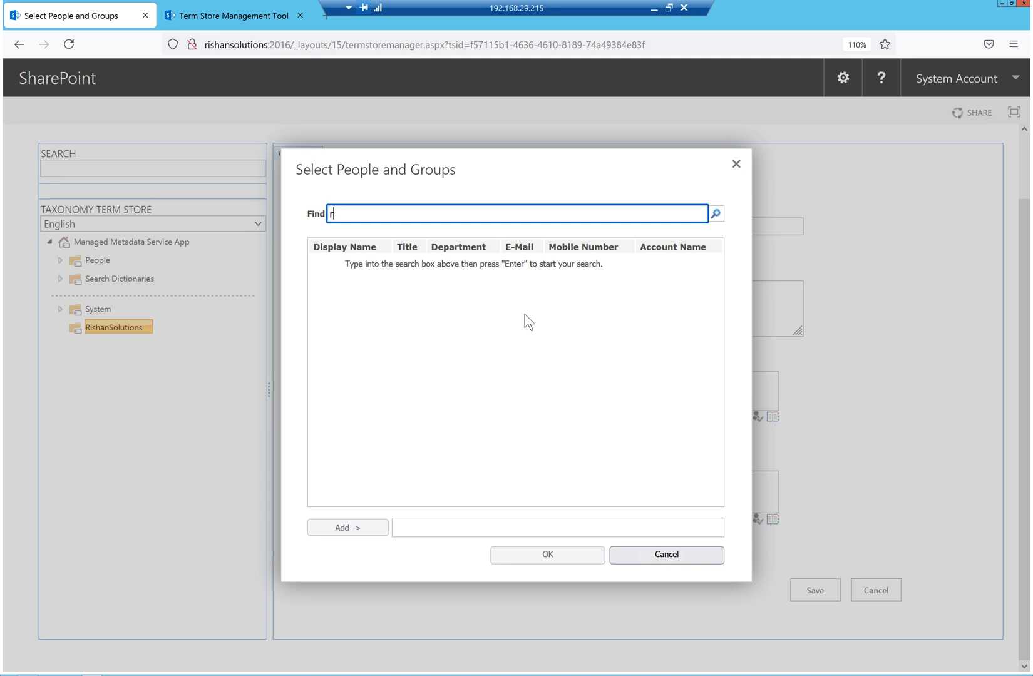
key("Return")
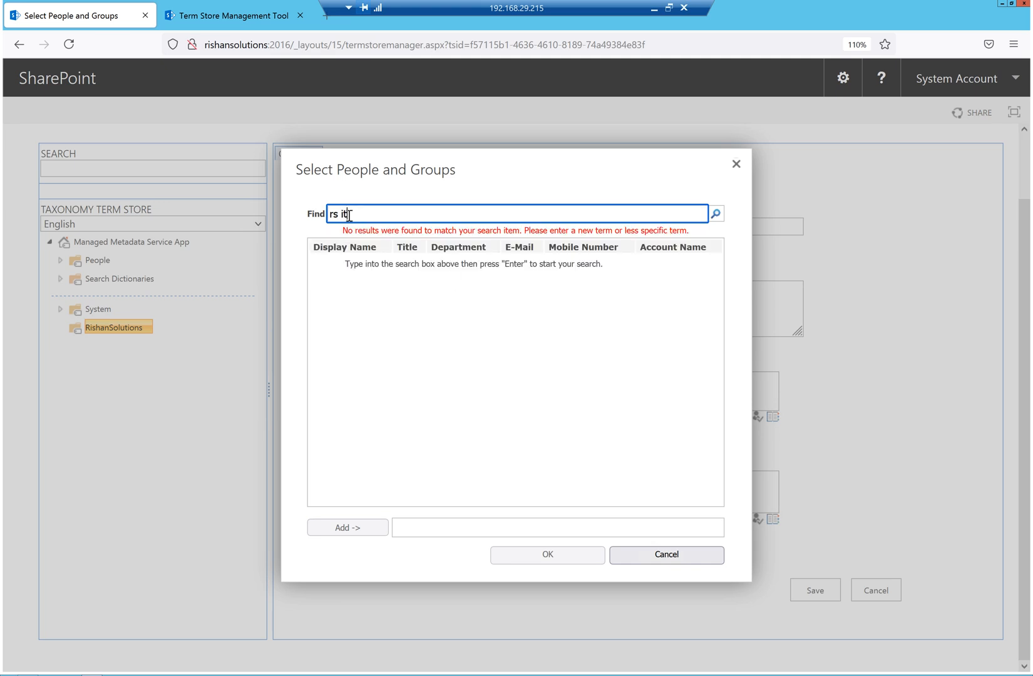
key("BackSpace")
key("BackSpace")
key("BackSpace")
key("BackSpace")
key("BackSpace")
type("rs")
key("Return")
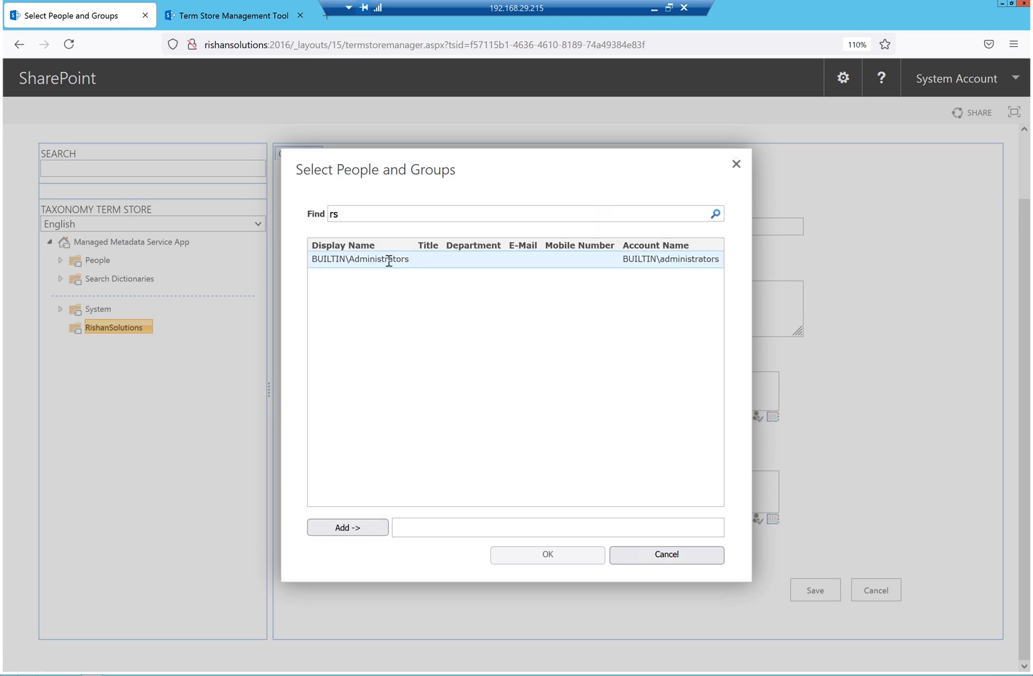
double_click(374, 259)
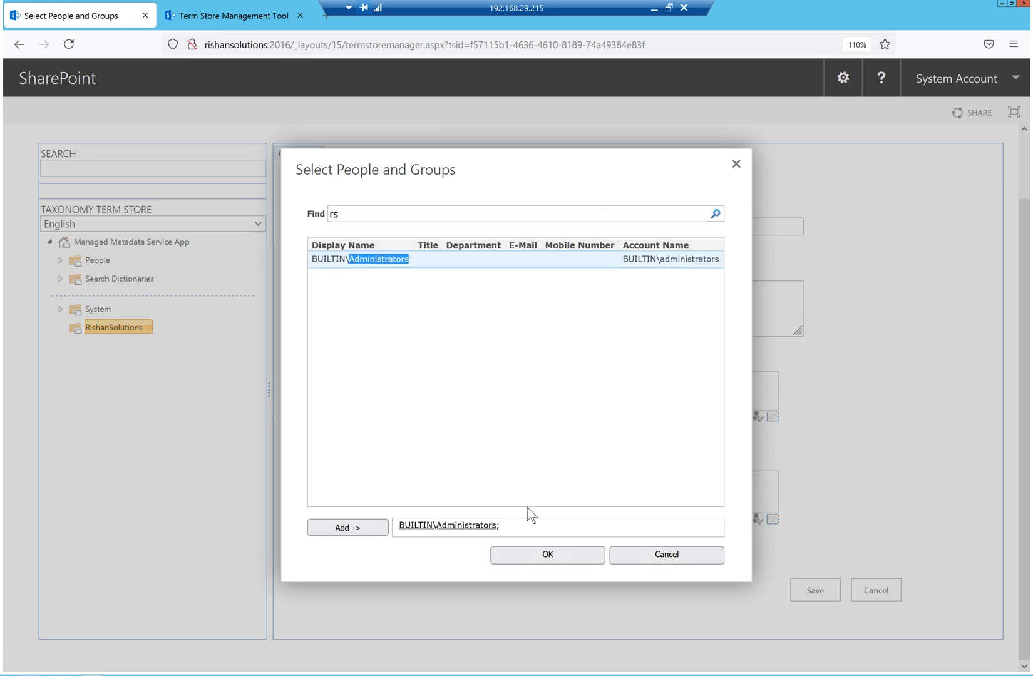
left_click(543, 559)
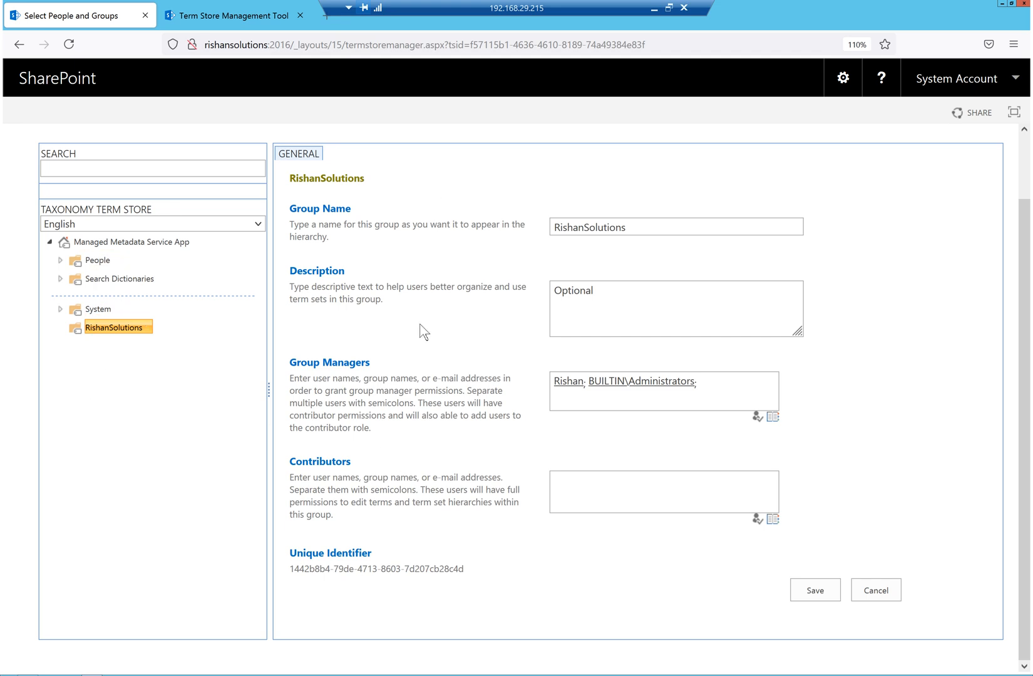
Highlight the RishanSolutions group's unique identifier and save the group's settings
left_click_drag(465, 569, 289, 571)
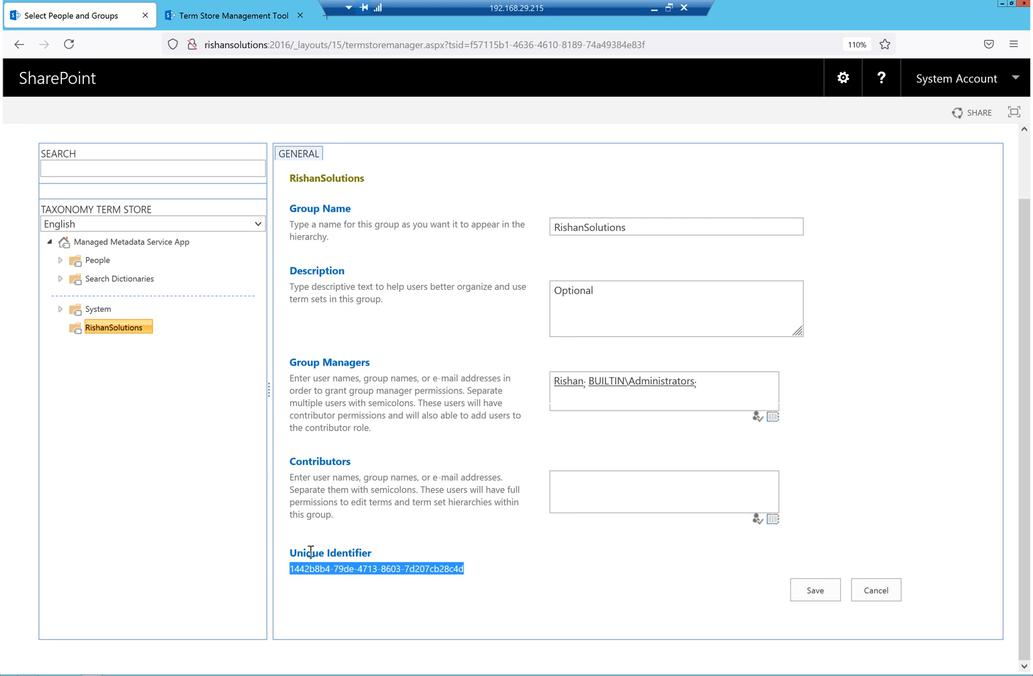
mouse_move(147, 330)
left_click(144, 327)
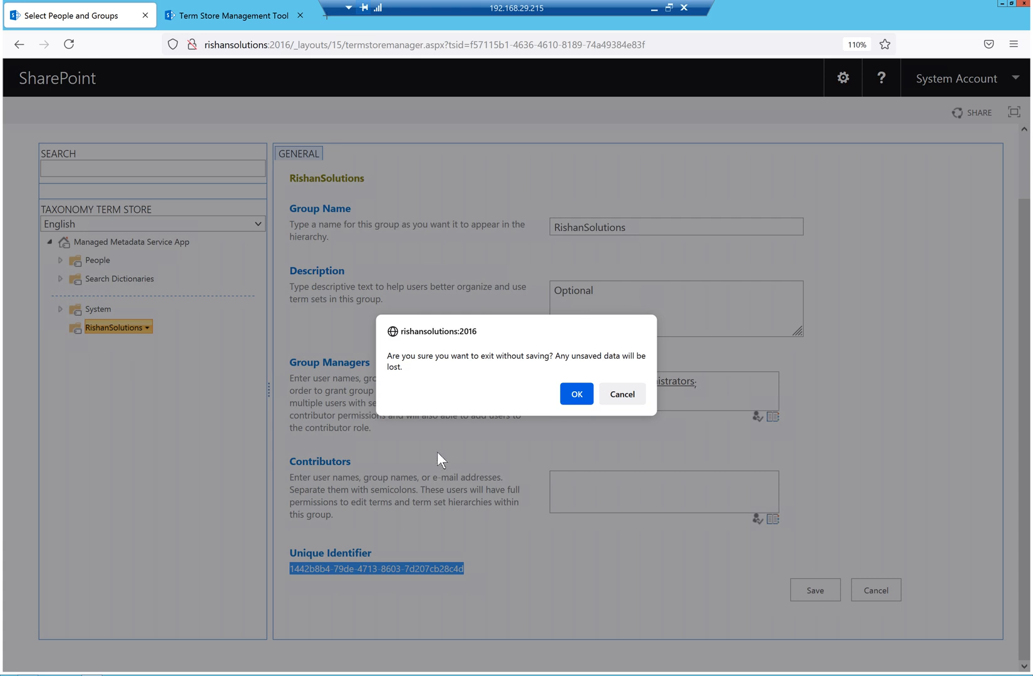
left_click(623, 392)
left_click(825, 591)
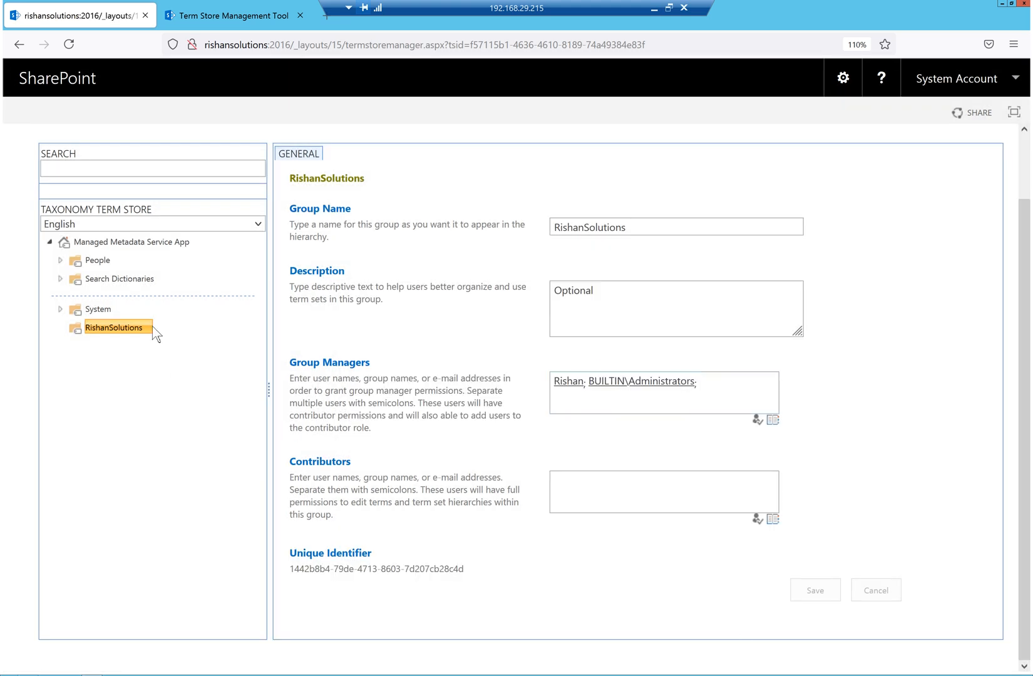
Create a term set named Departments in the RishanSolutions group
left_click(155, 330)
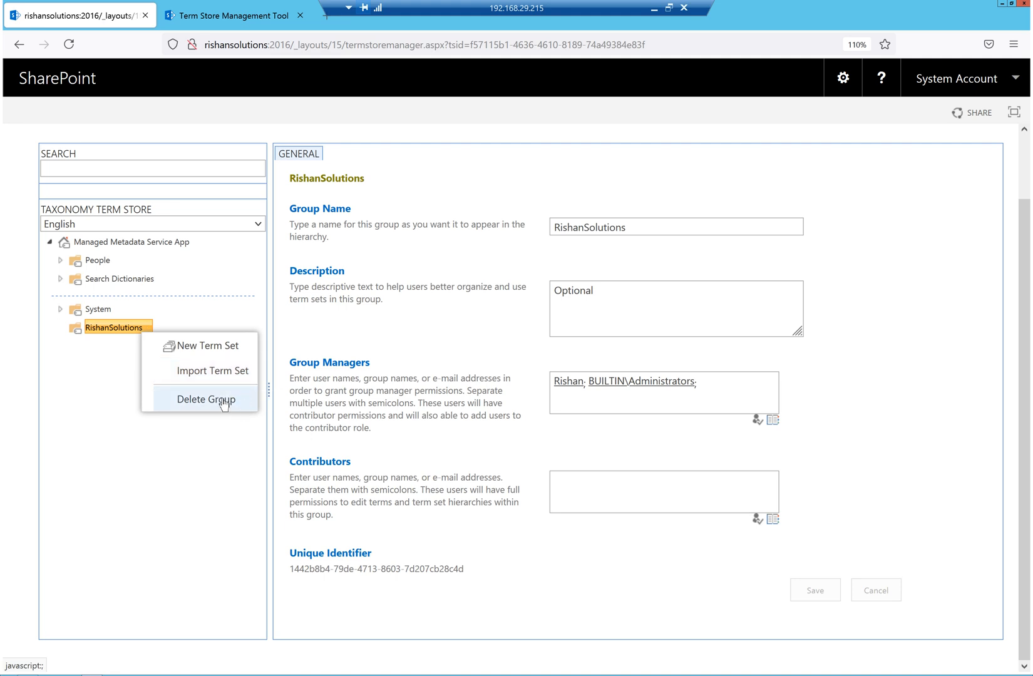
left_click(206, 347)
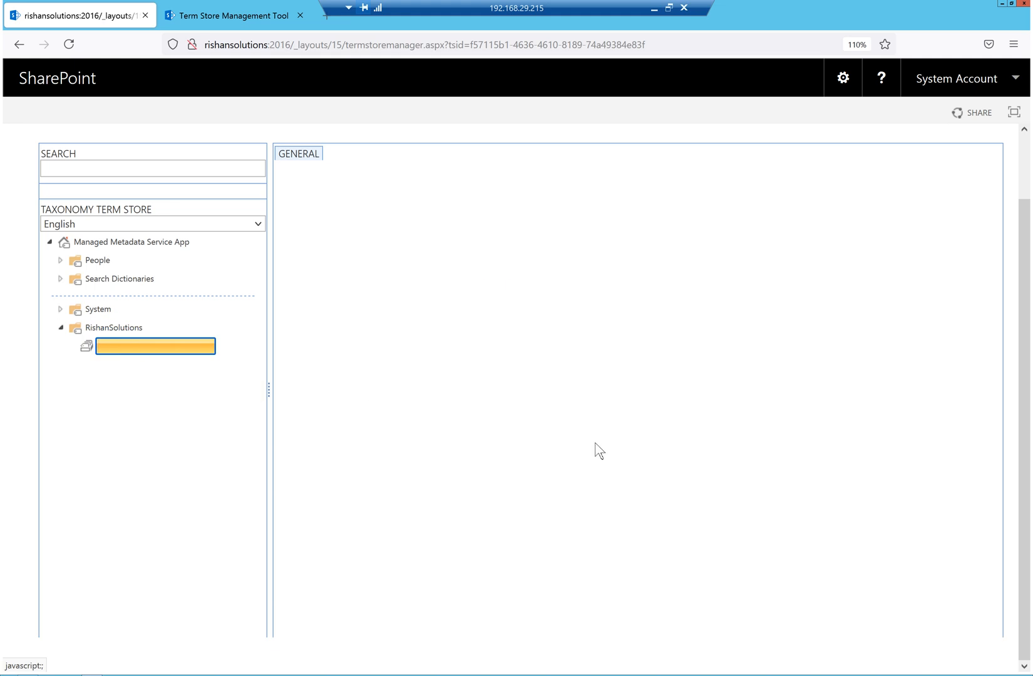
type("Departments")
left_click(141, 424)
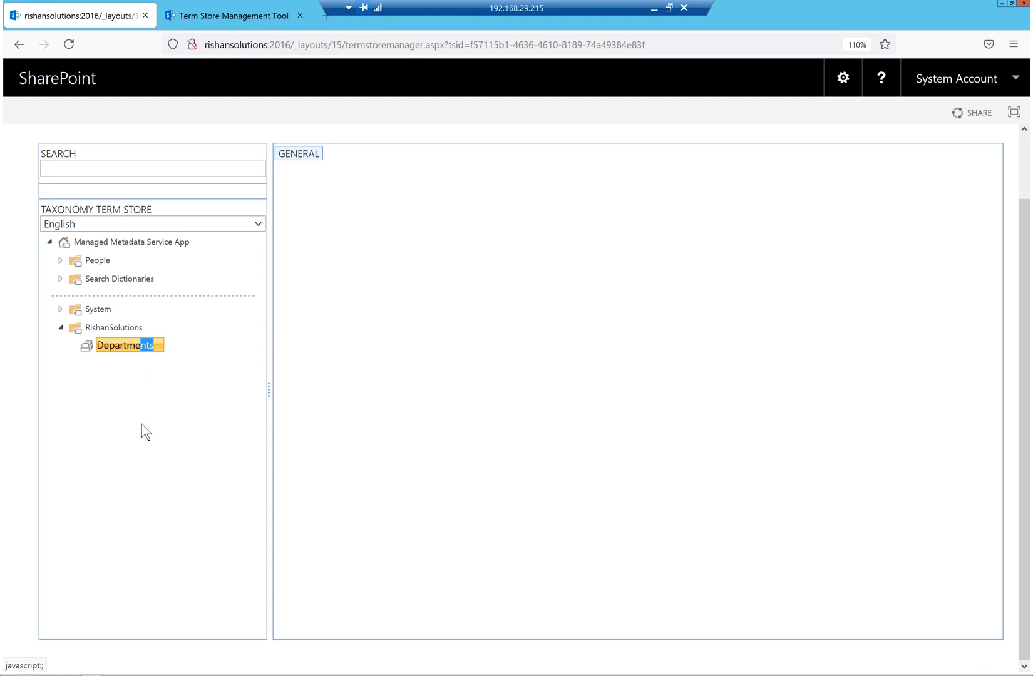
Create a term named Management in the Departments term set
left_click(154, 345)
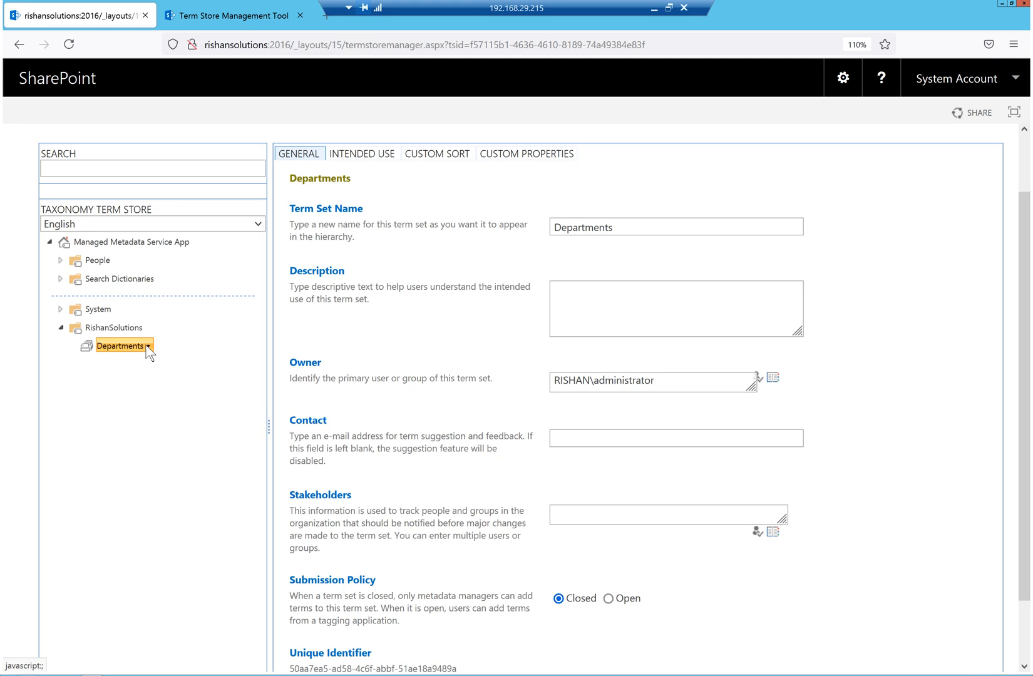
left_click(147, 347)
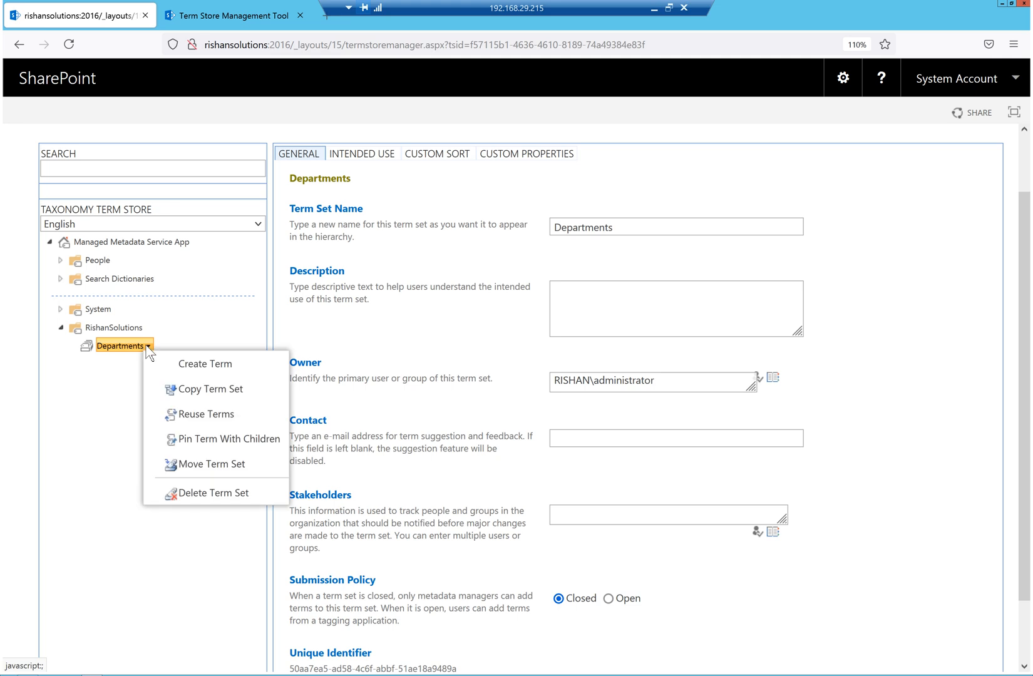
left_click(201, 363)
type("Management")
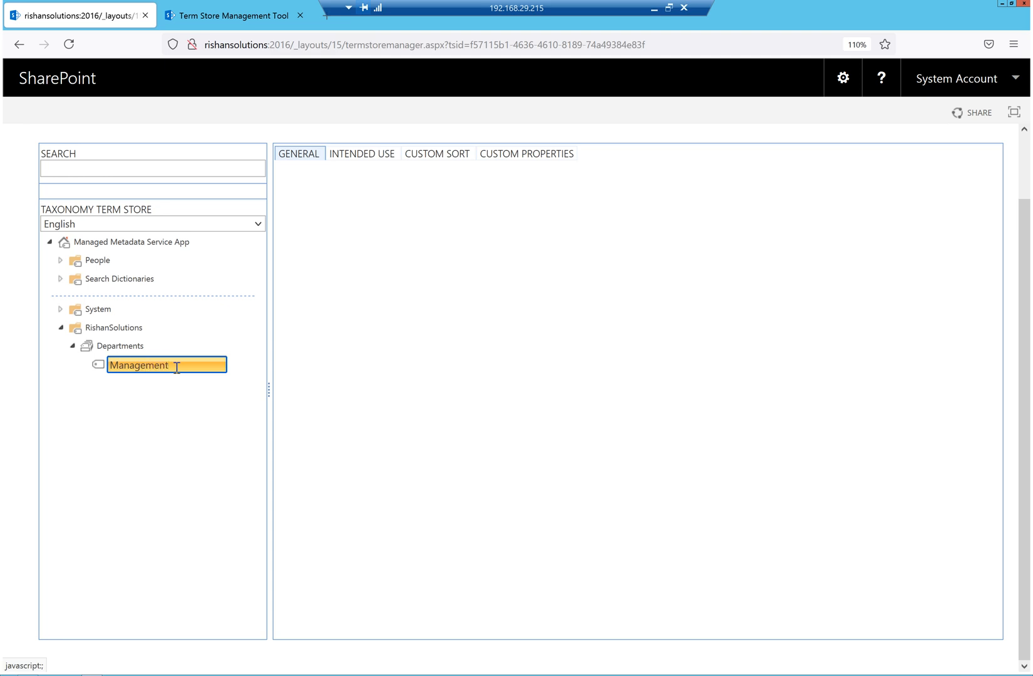
left_click(139, 444)
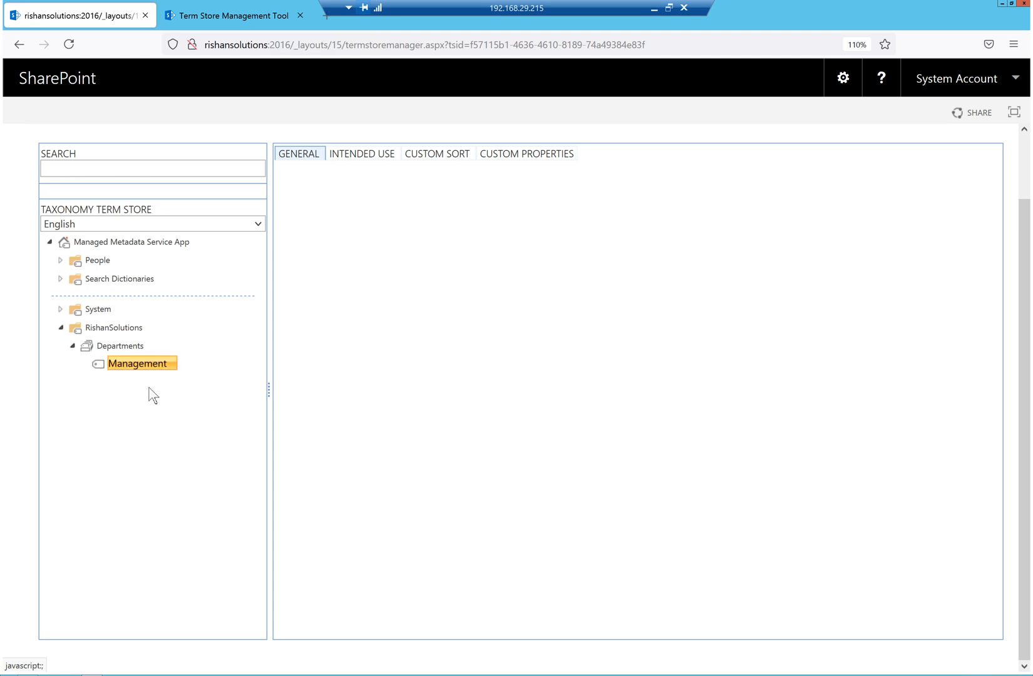
Add a second term named Admin to the Departments term set
left_click(149, 347)
left_click(176, 364)
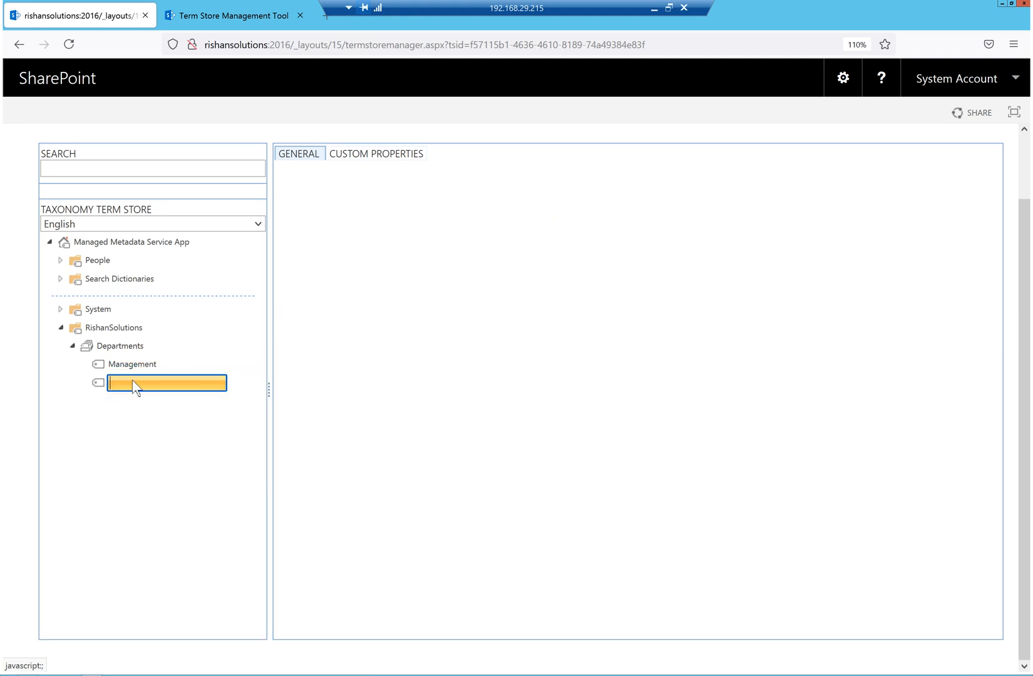
type("So")
key("BackSpace")
key("BackSpace")
type("Admin")
key("Return")
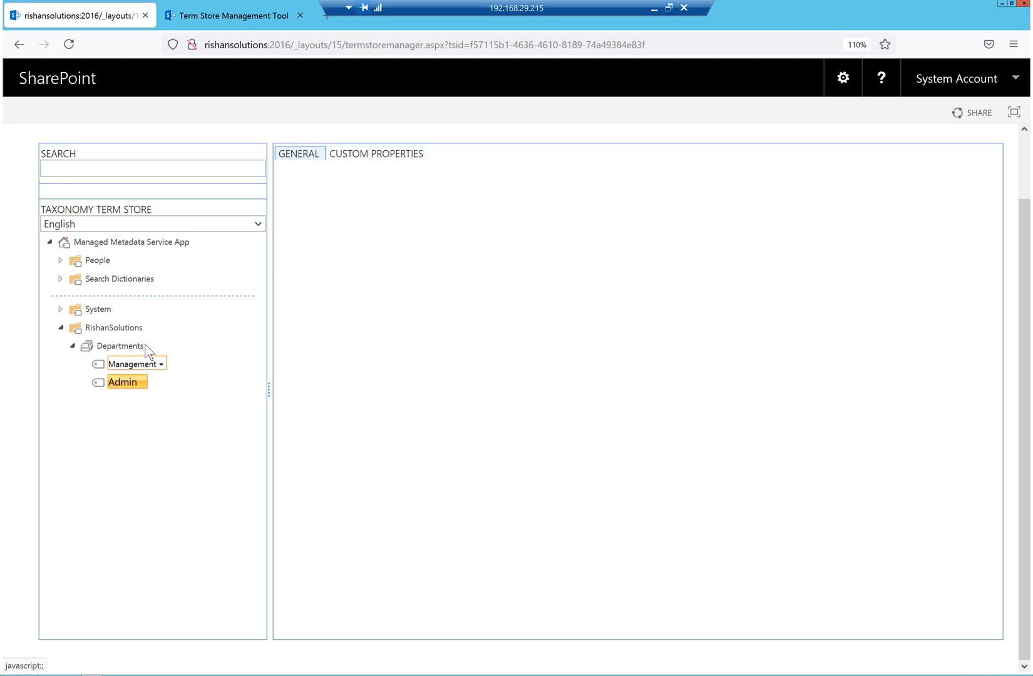
Add the terms Development and Maintanance to the Departments term set
left_click(148, 346)
left_click(191, 369)
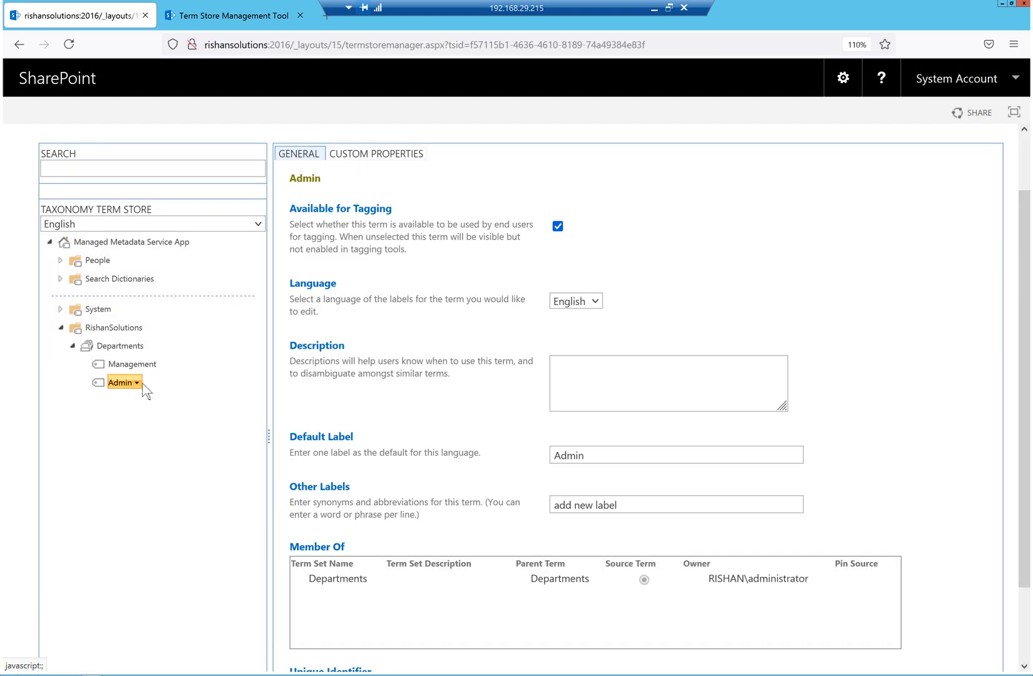
left_click(138, 349)
left_click(149, 347)
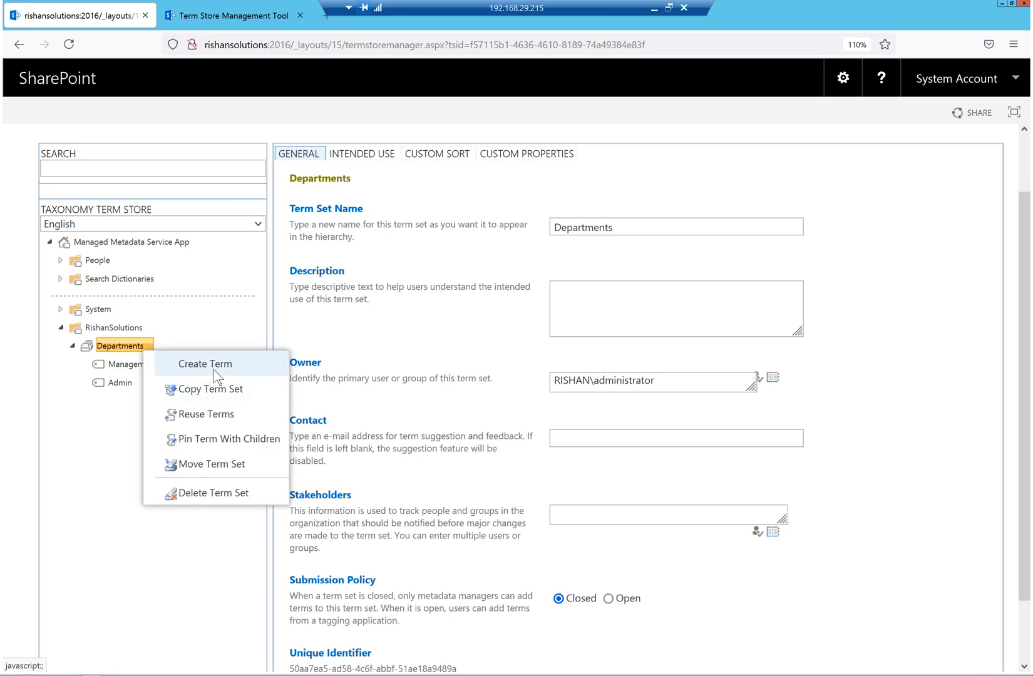
left_click(215, 372)
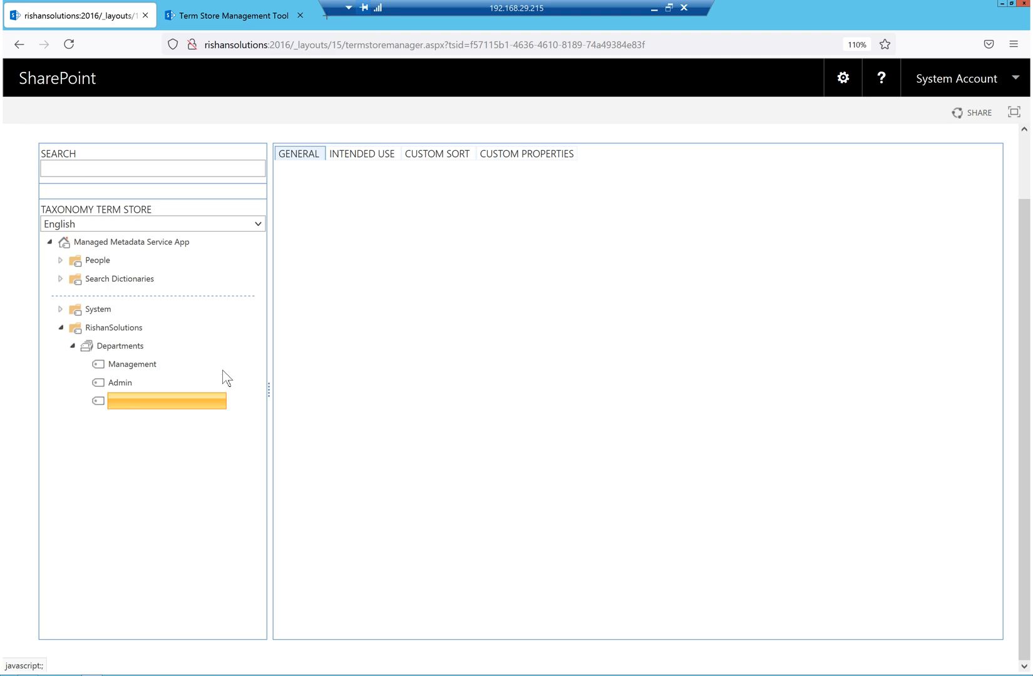
type("Development")
key("Return")
type("Maintanance")
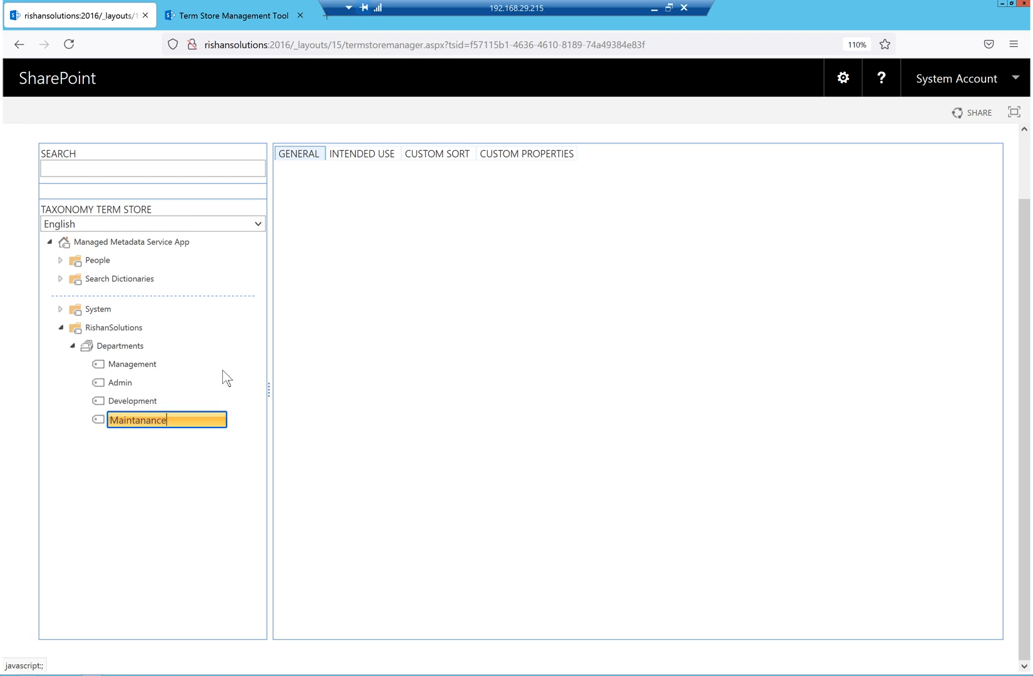
key("Return")
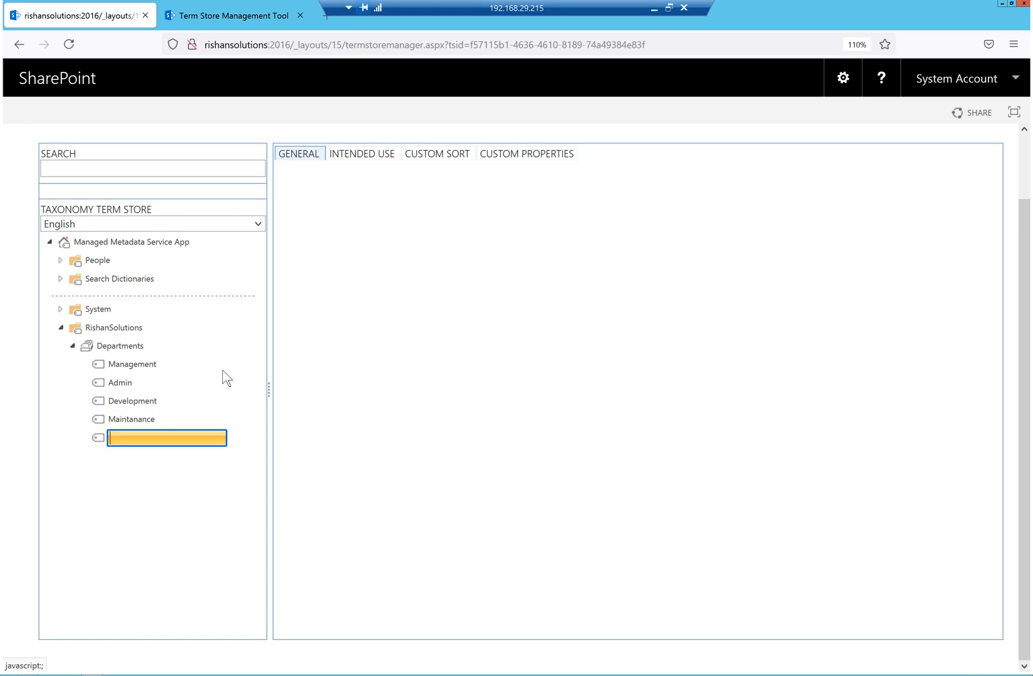
Add the terms Marketing, Sales and HR to the Departments term set and save the HR term
type("Marketing")
key("Return")
type("Sales")
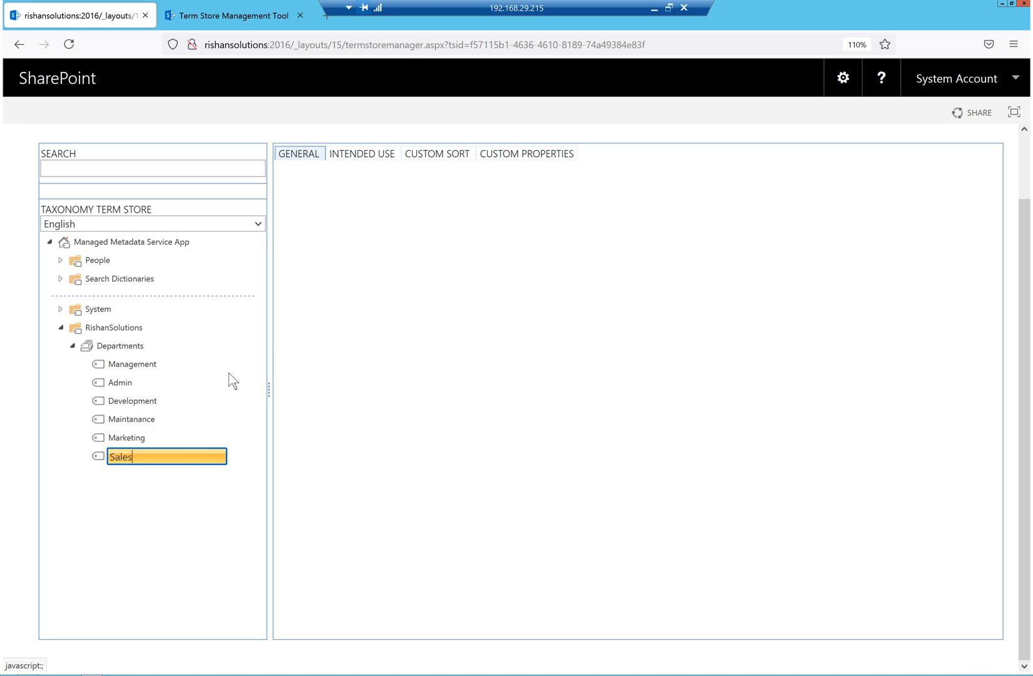
key("Return")
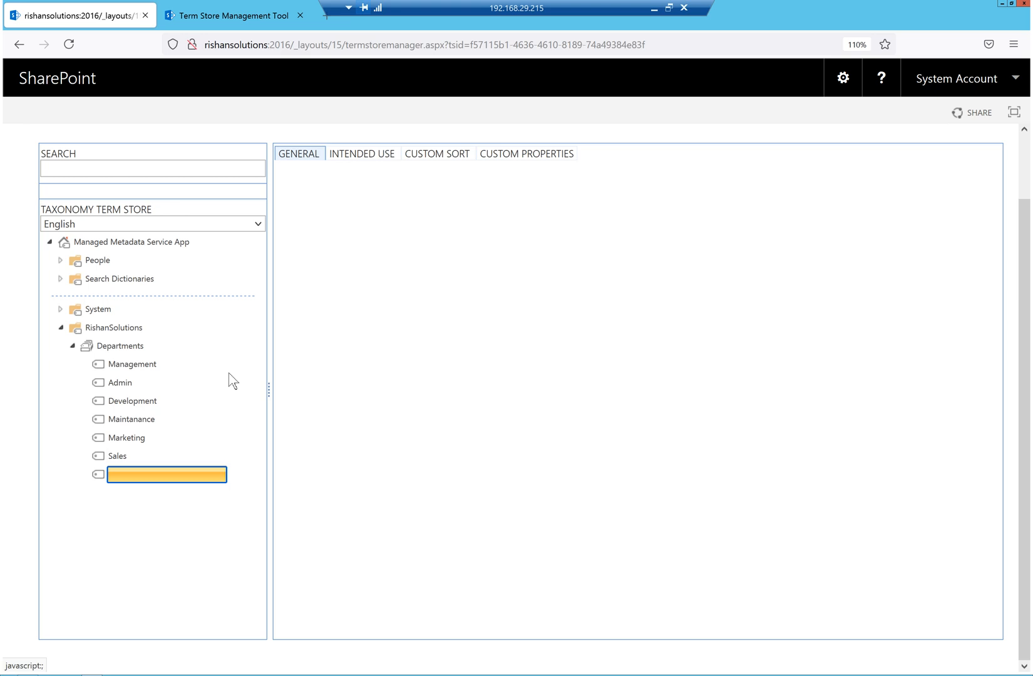
type("HR")
left_click(157, 576)
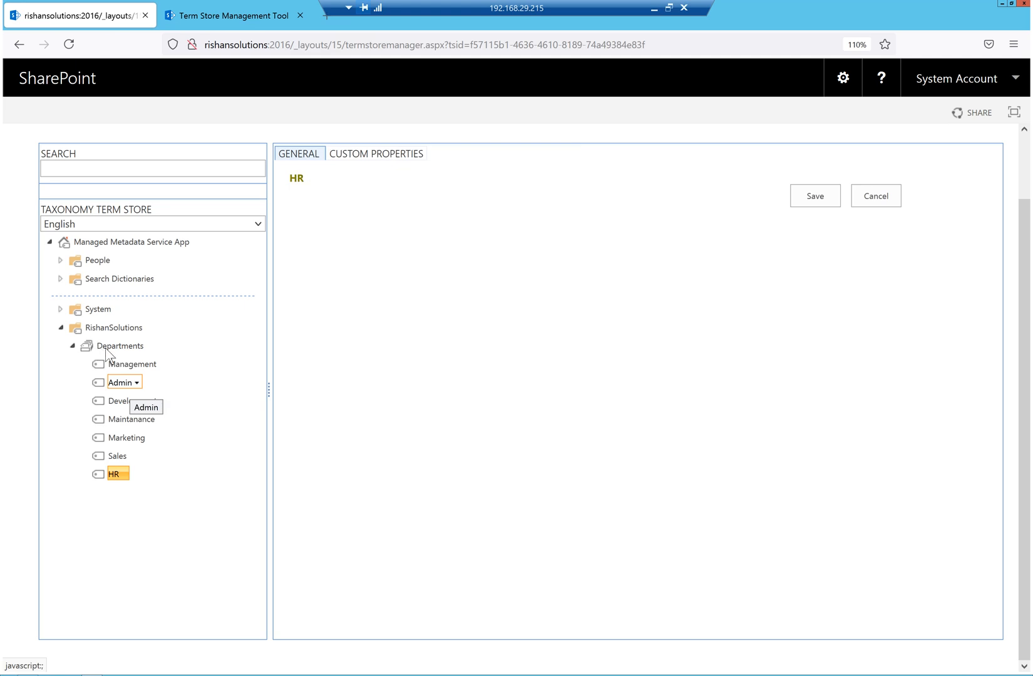
left_click(113, 404)
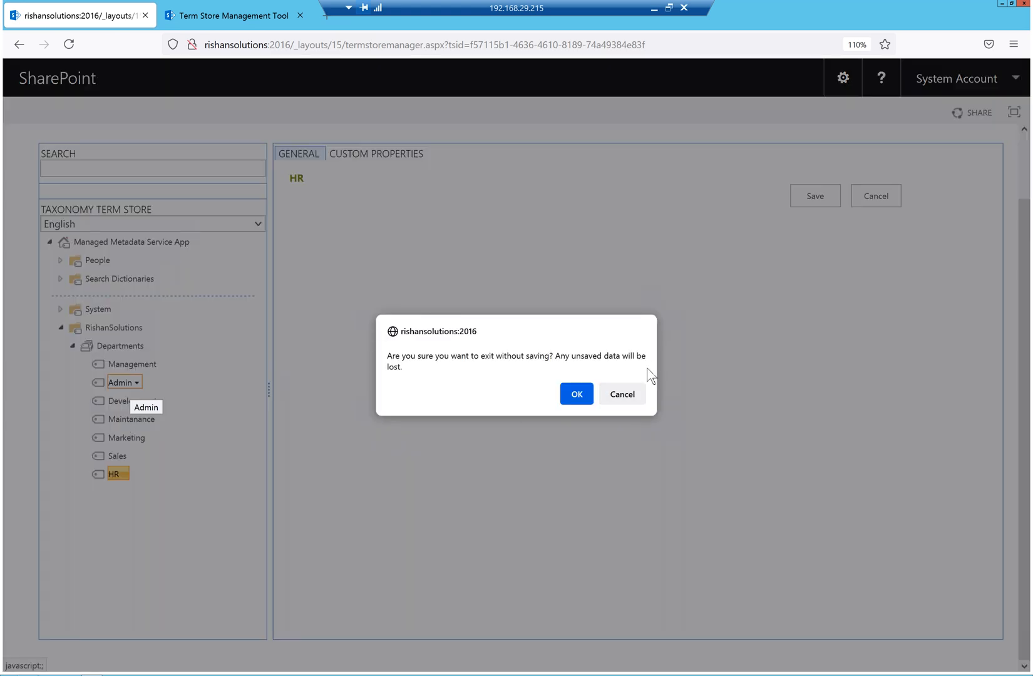
left_click(623, 394)
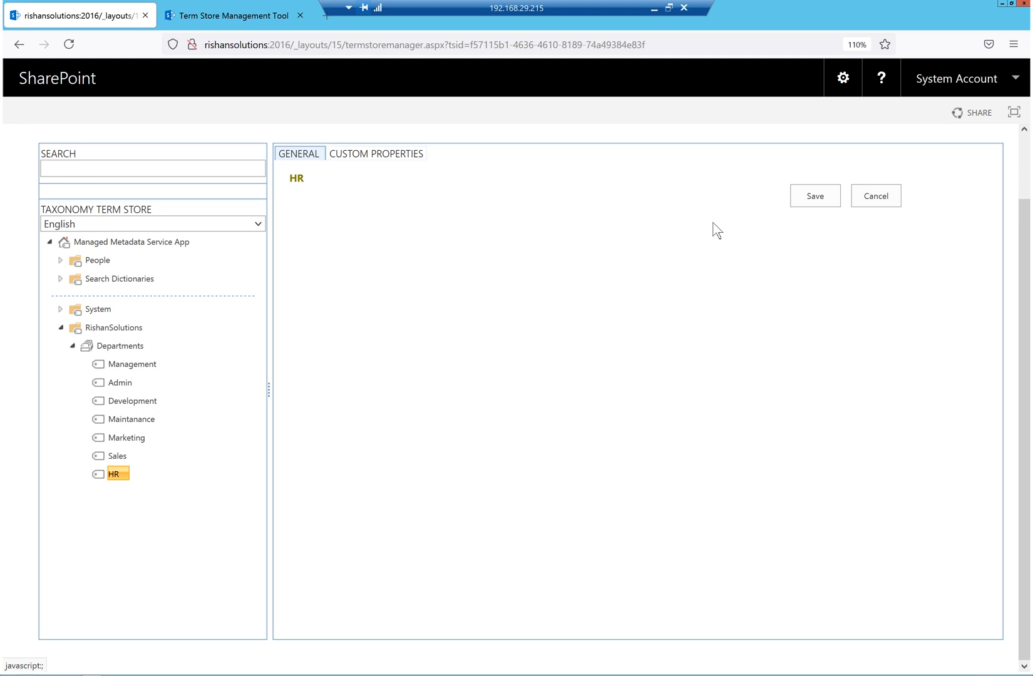
left_click(826, 195)
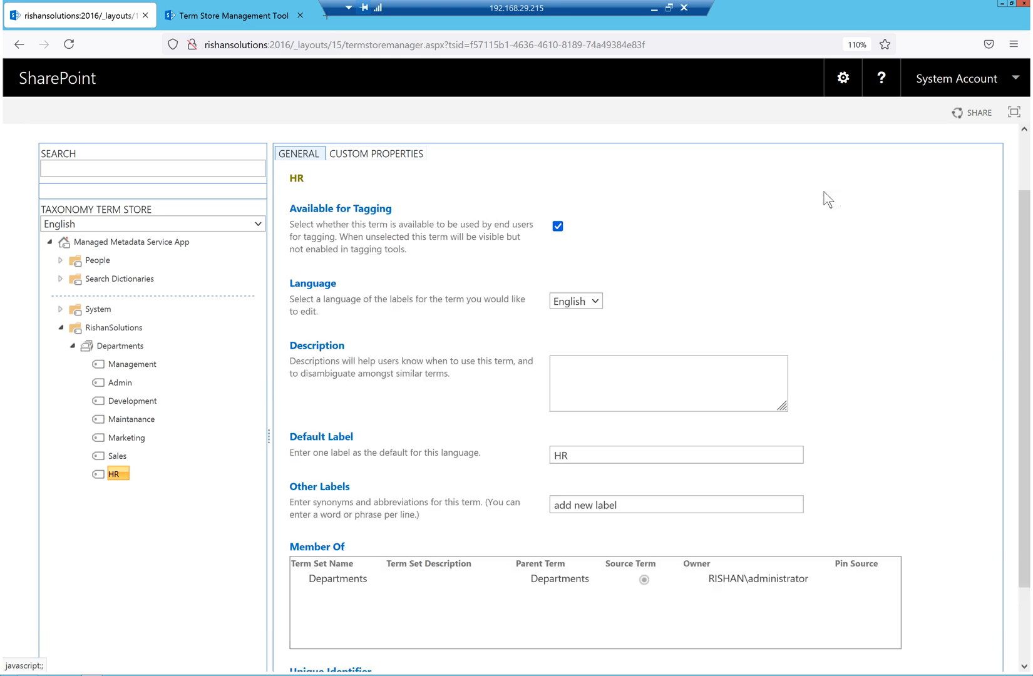
left_click(106, 348)
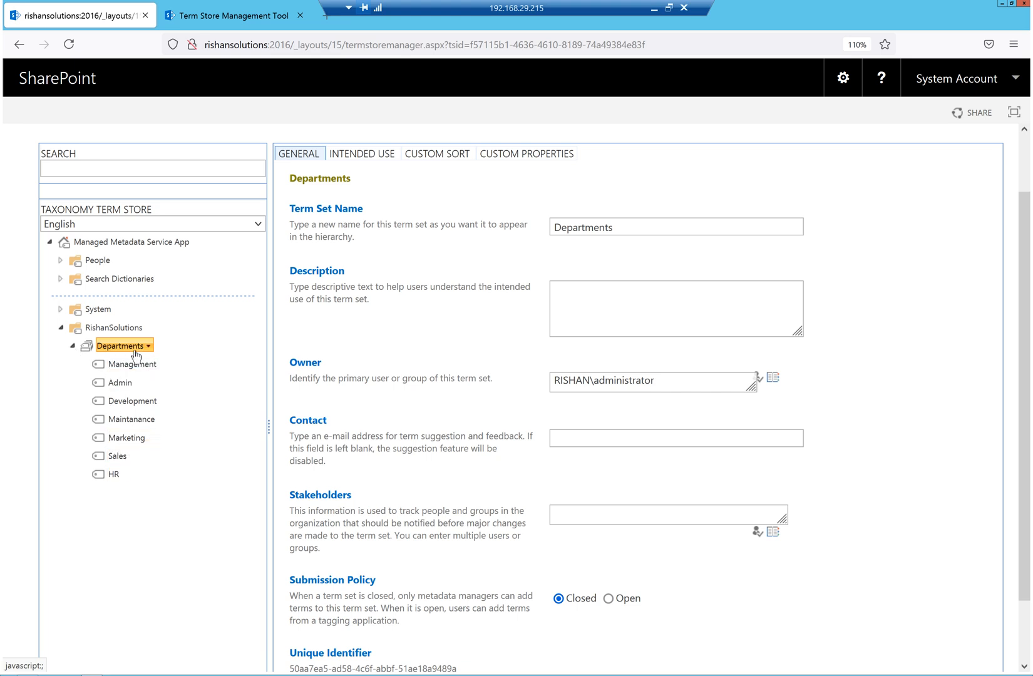
mouse_move(134, 332)
left_click(159, 346)
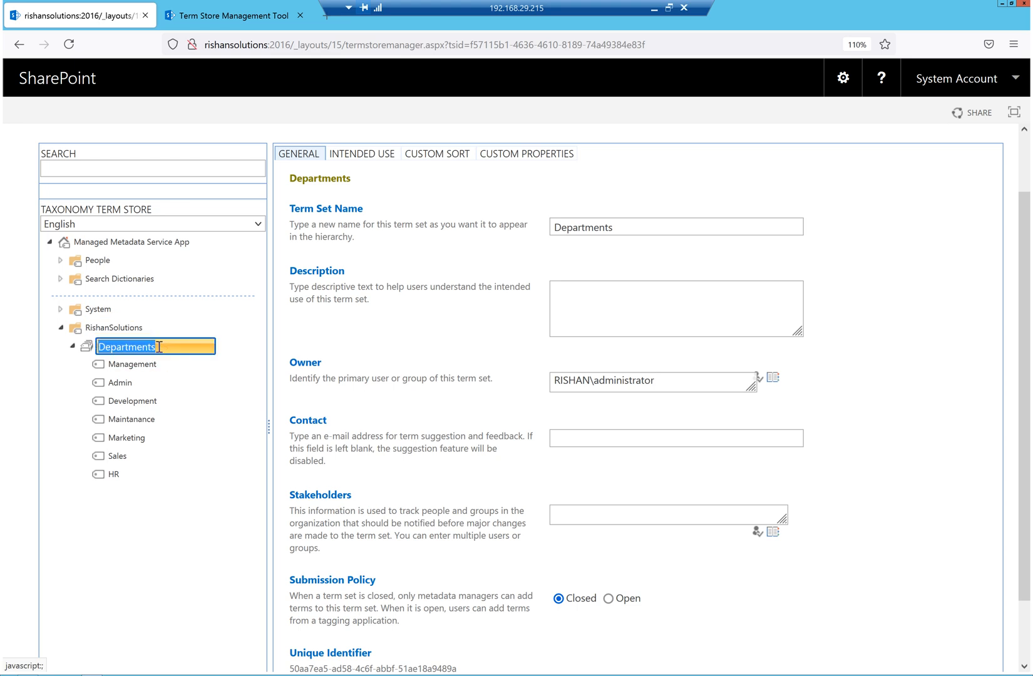
left_click(184, 349)
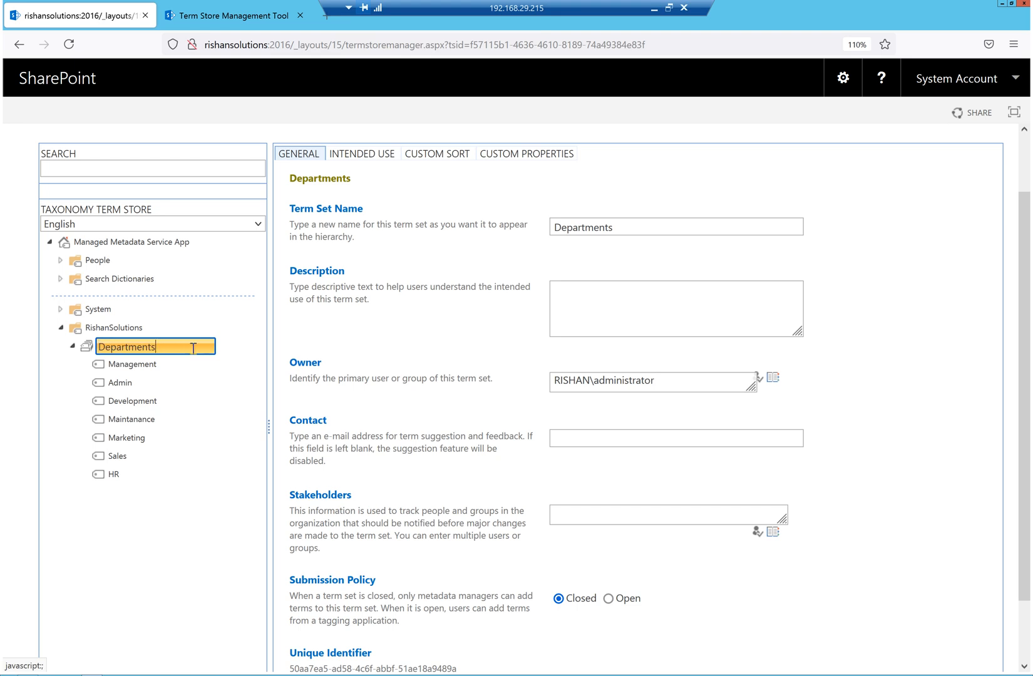
key("Return")
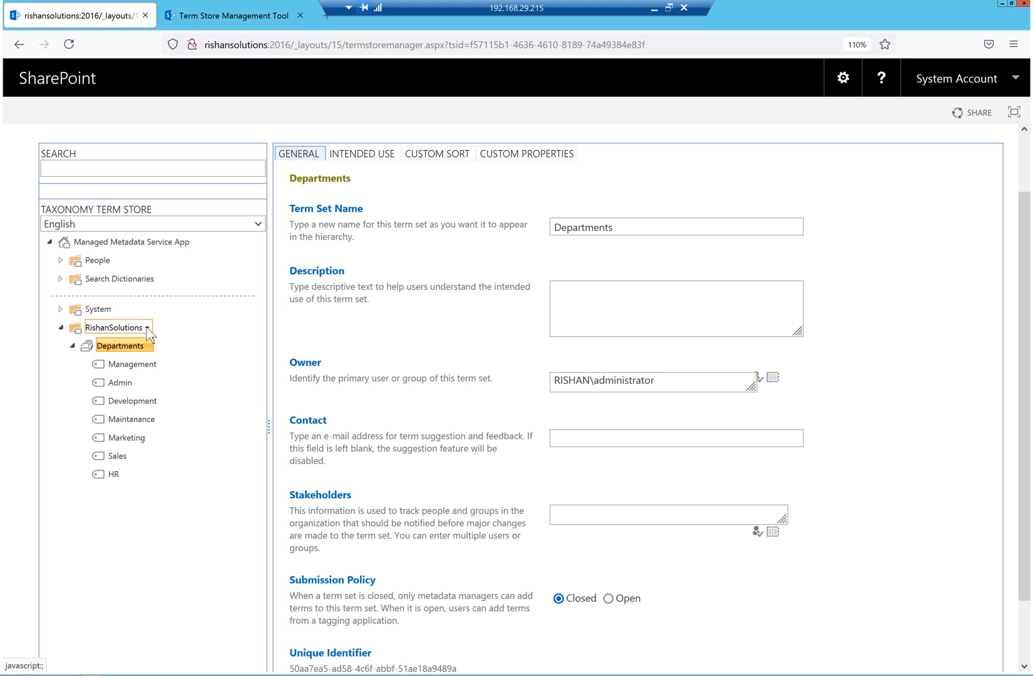
Create another term set named Locations in the RishanSolutions group
left_click(147, 328)
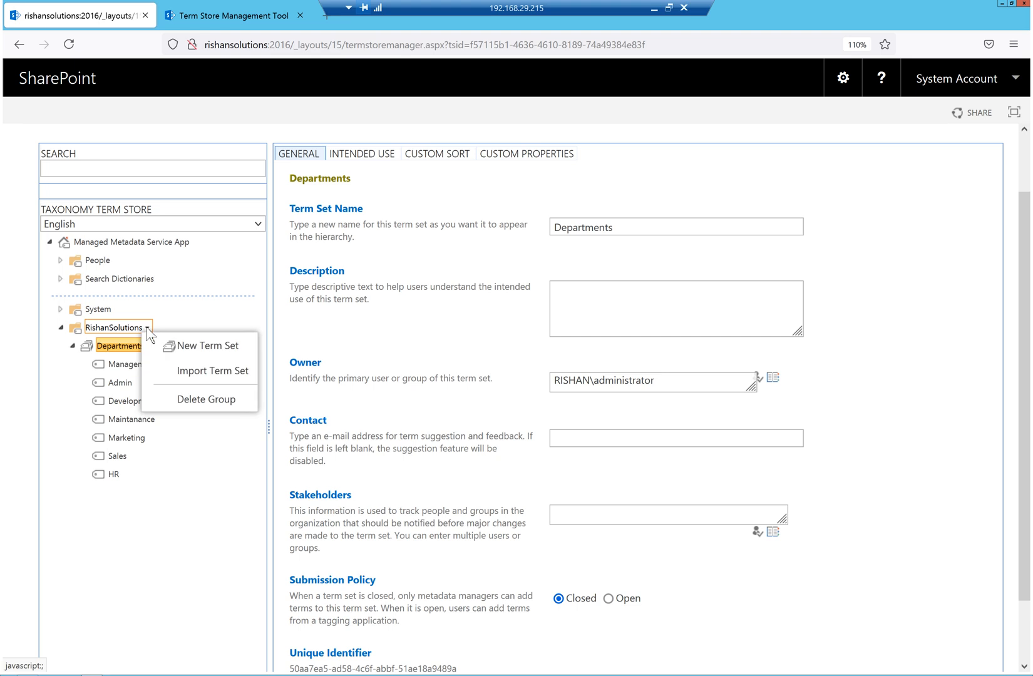
left_click(195, 345)
type("Loc")
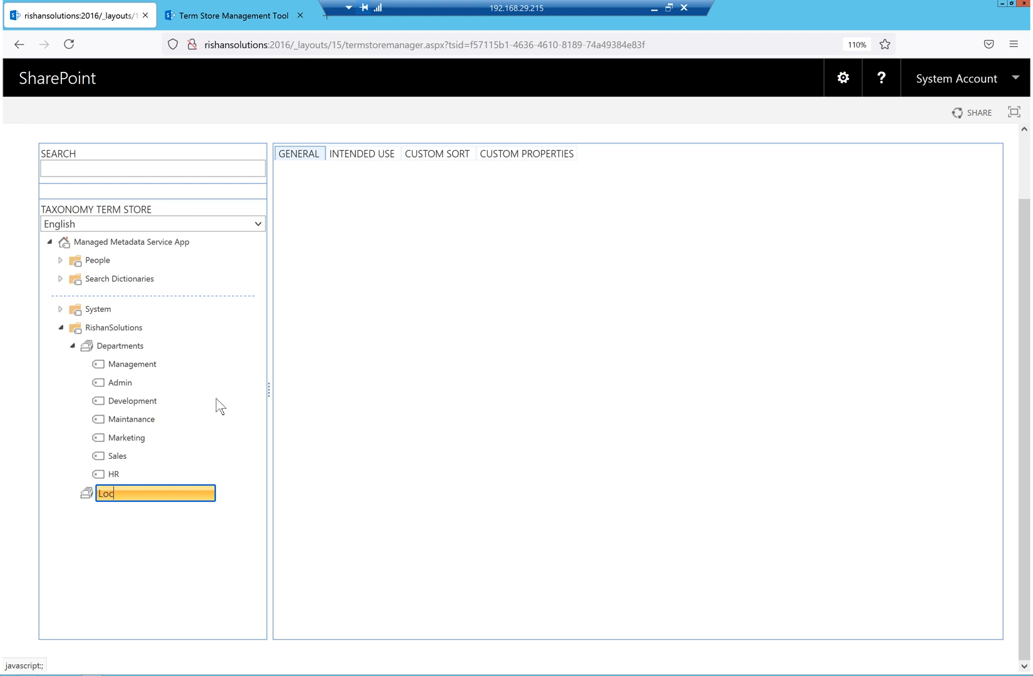
type("ations")
key("Return")
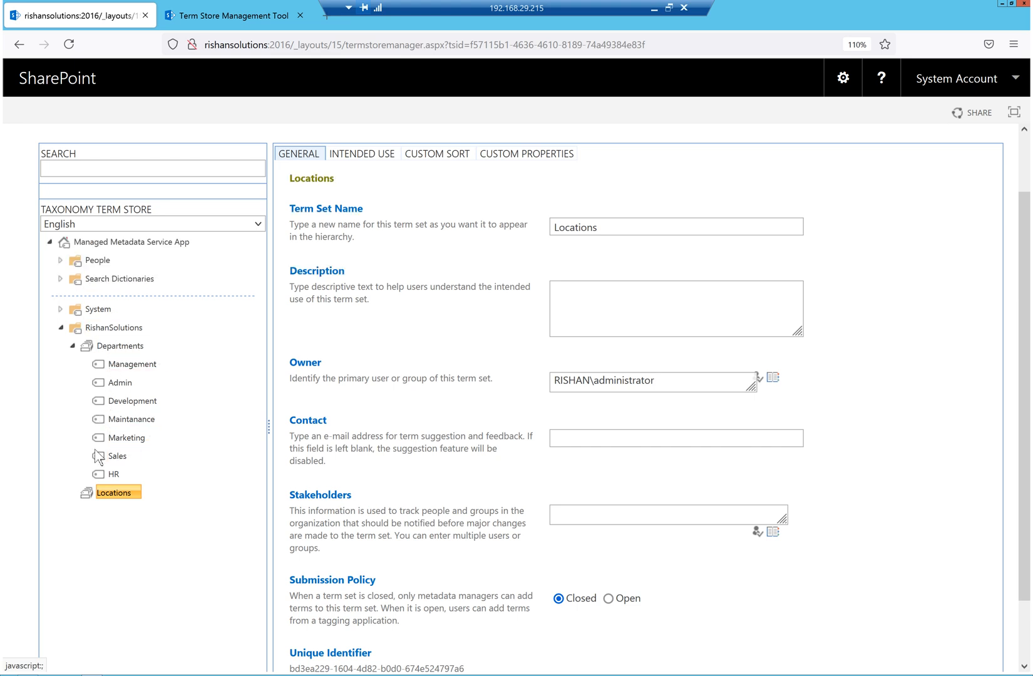
Review the Departments term set's general settings, unique identifier, intended use, custom sort and custom properties
left_click(112, 348)
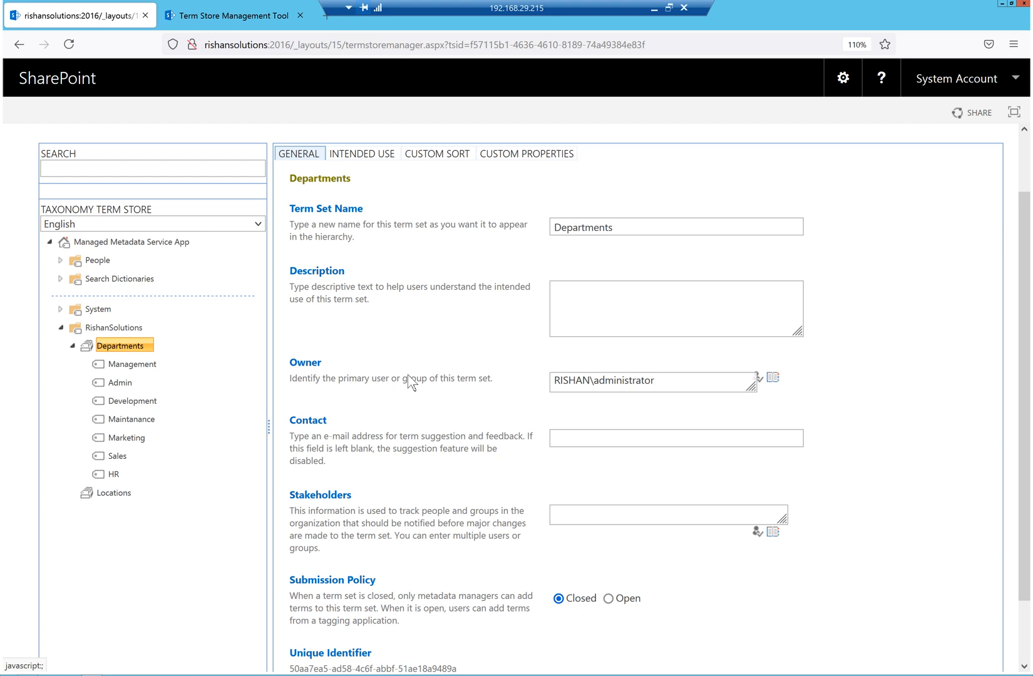
scroll(404, 376, "down", 2)
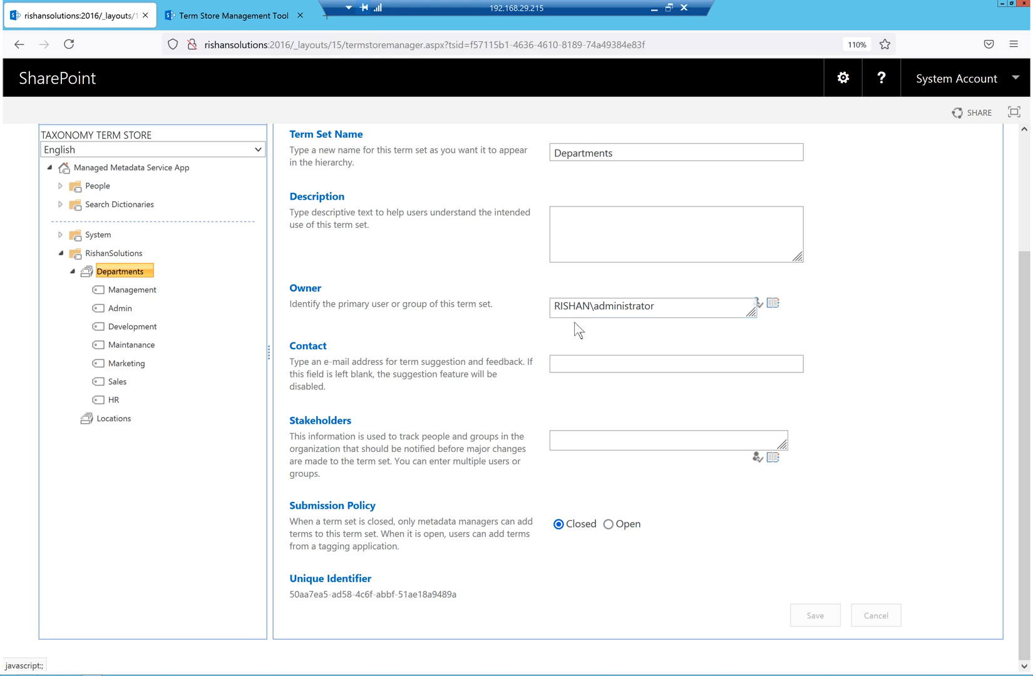
left_click_drag(374, 421, 292, 414)
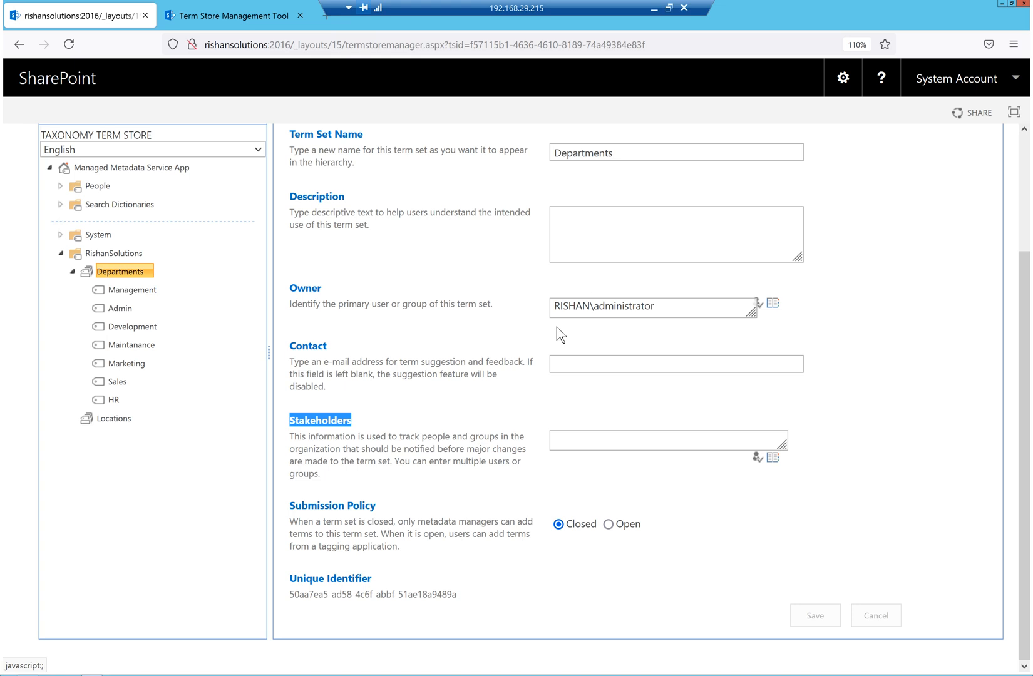
left_click_drag(471, 601, 288, 598)
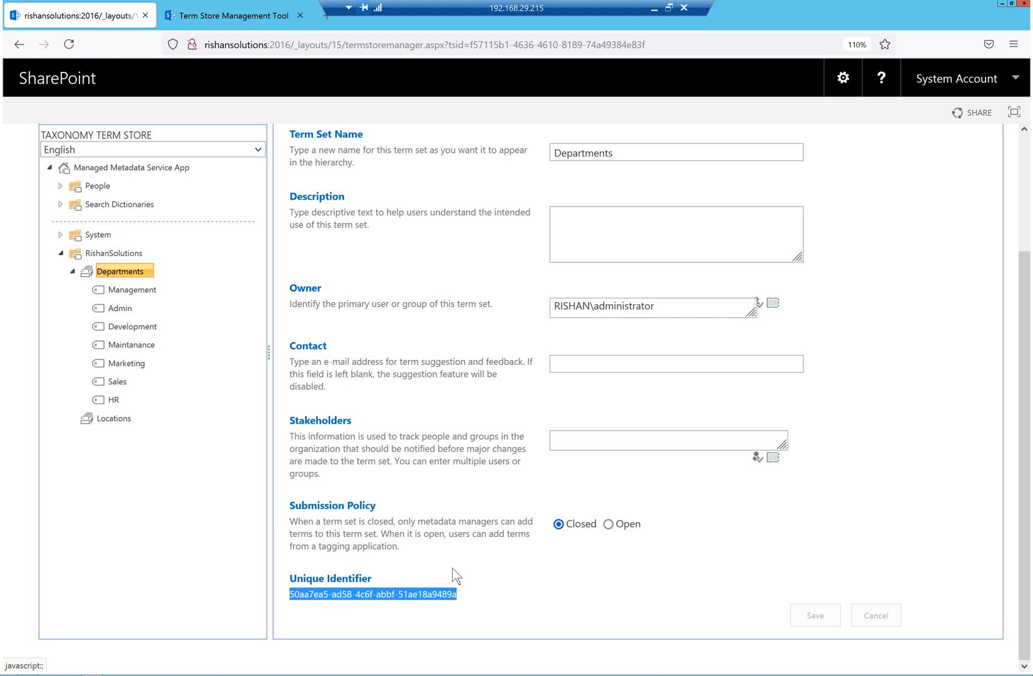
scroll(458, 406, "up", 1)
scroll(460, 407, "up", 3)
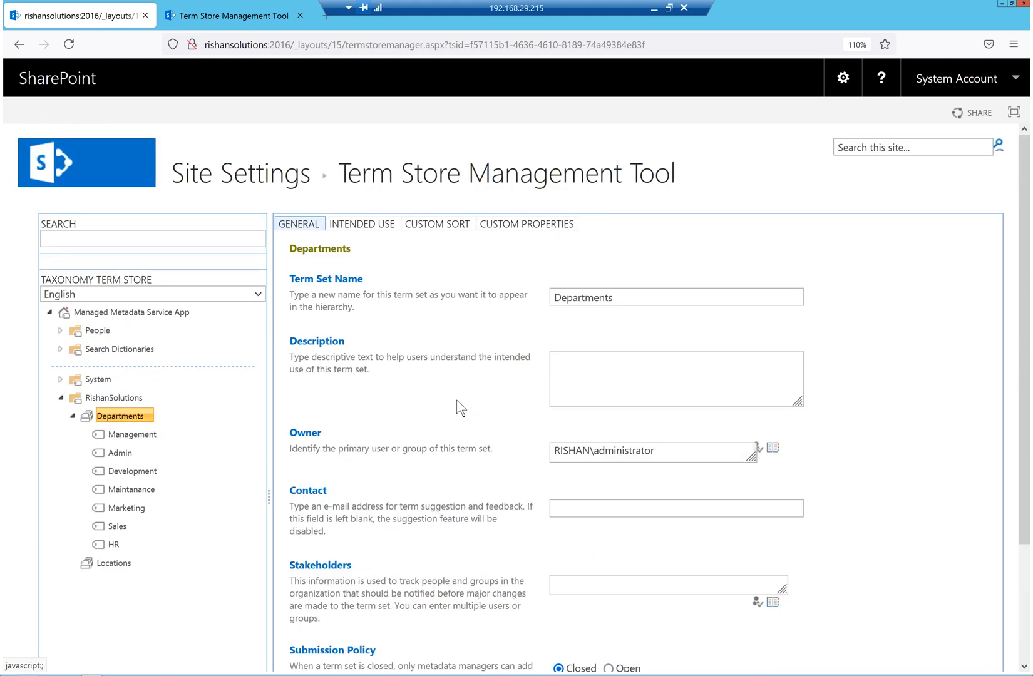
left_click(350, 225)
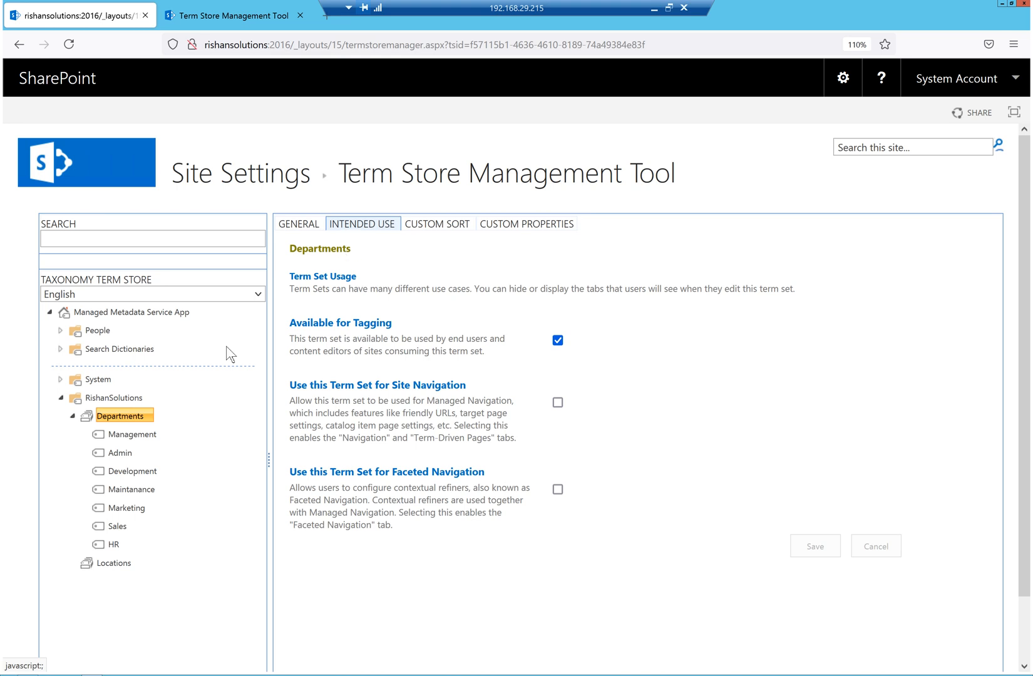
mouse_move(148, 423)
left_click(441, 226)
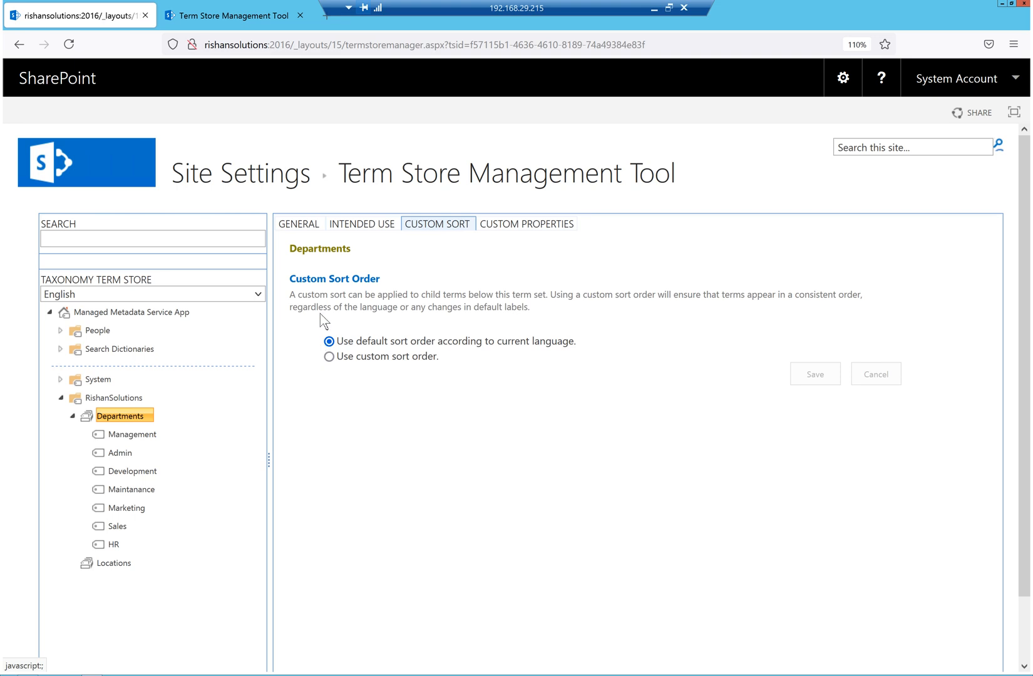
left_click(520, 228)
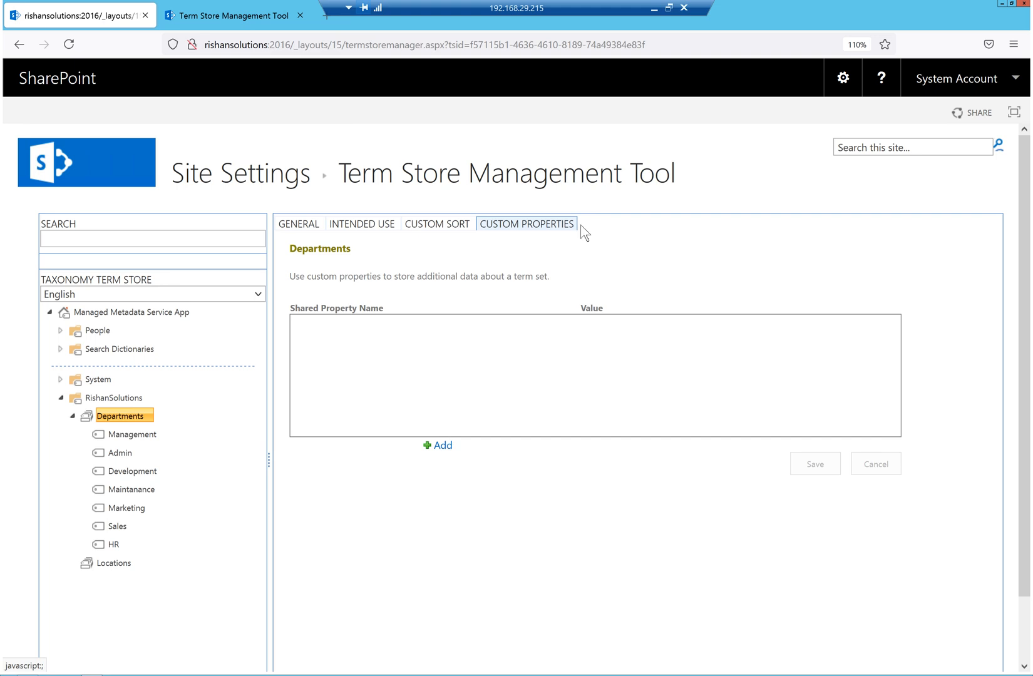
Review the Management term's custom properties and its general settings, including labels, membership, unique identifier and tagging availability
left_click(121, 441)
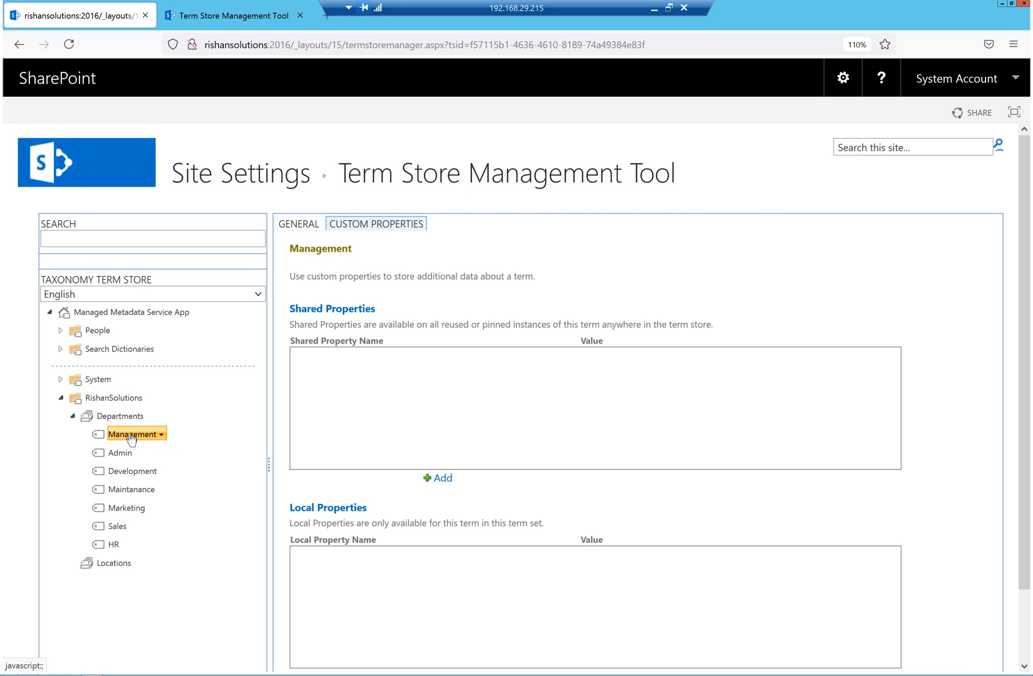
left_click(292, 225)
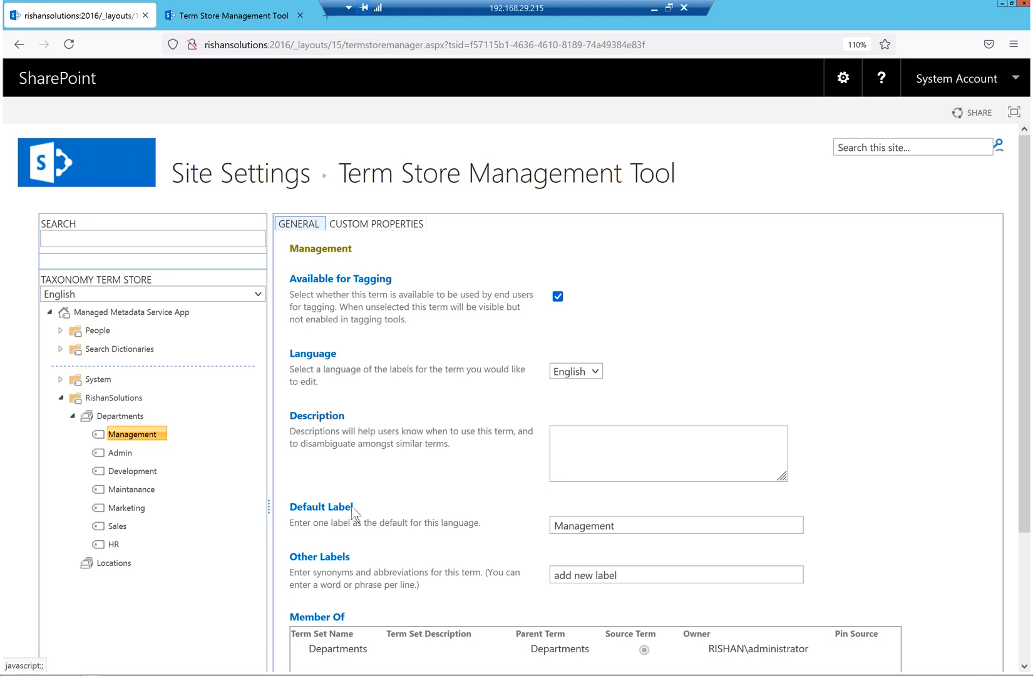
left_click(381, 229)
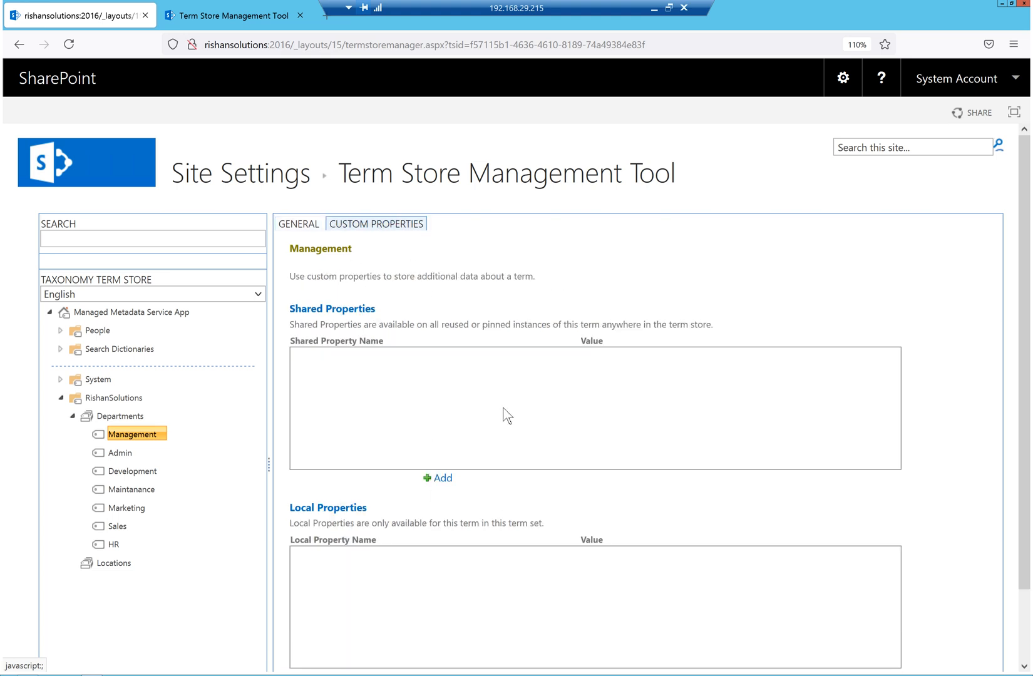
scroll(507, 416, "down", 2)
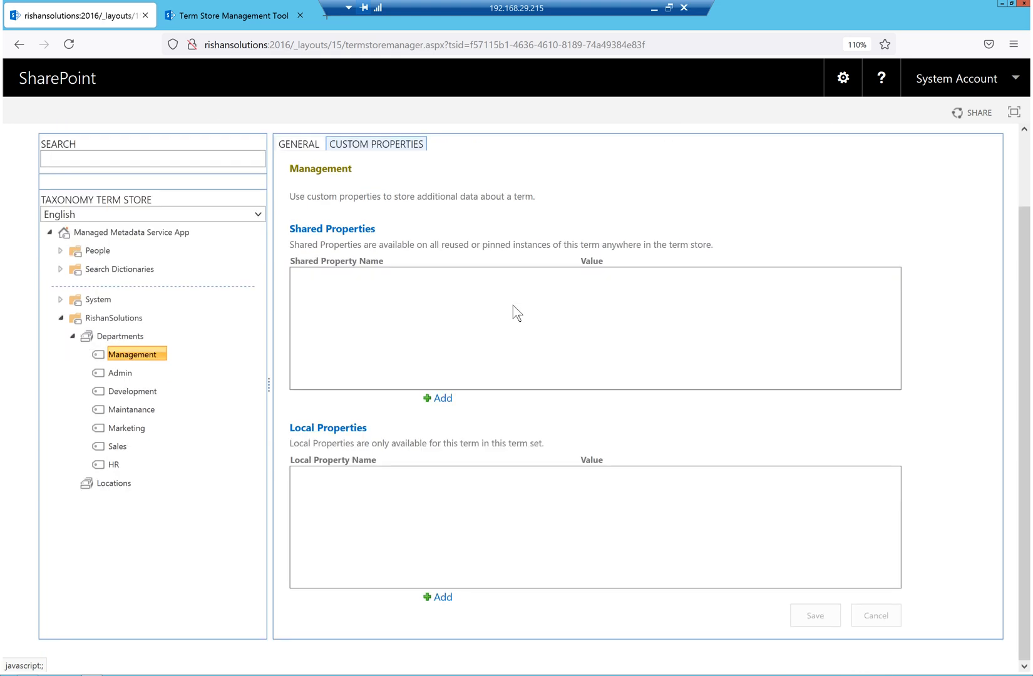
left_click(292, 149)
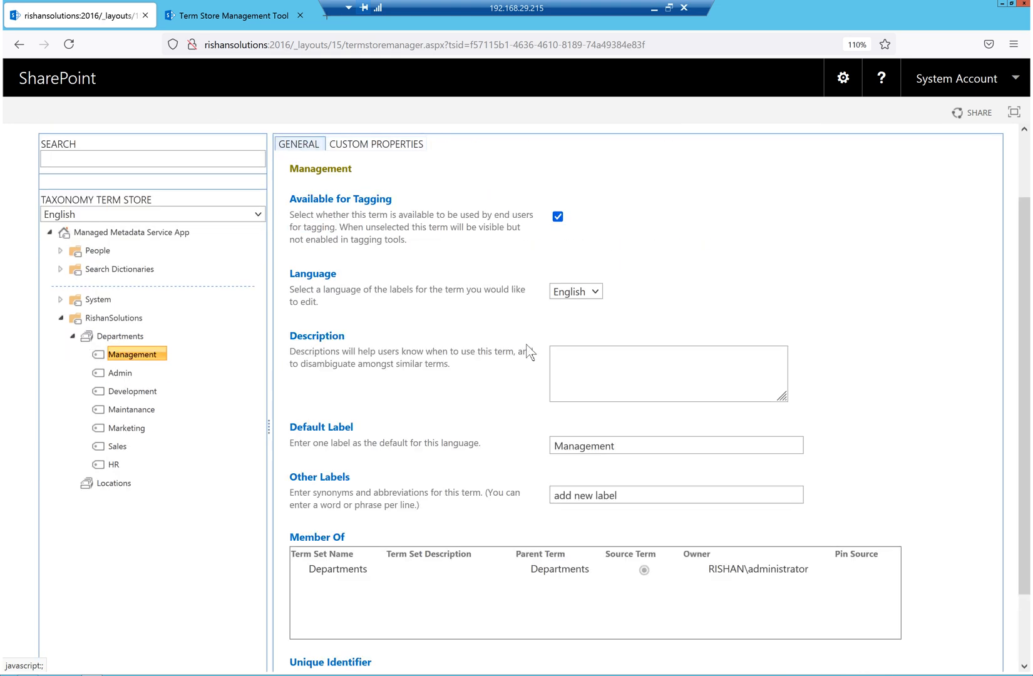
scroll(392, 601, "down", 2)
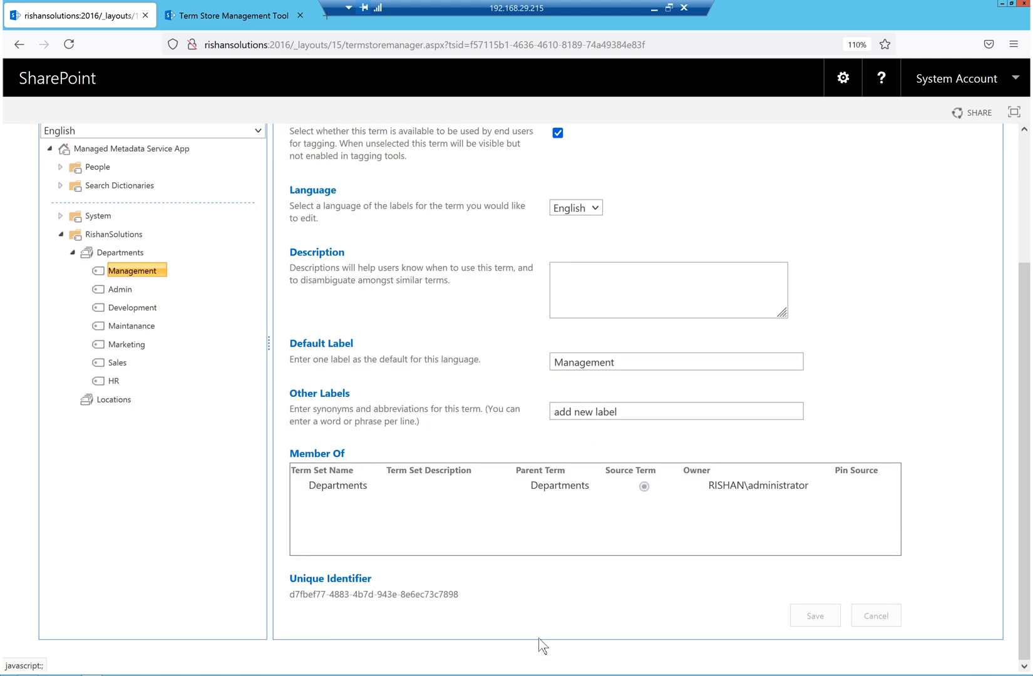
left_click_drag(461, 596, 302, 596)
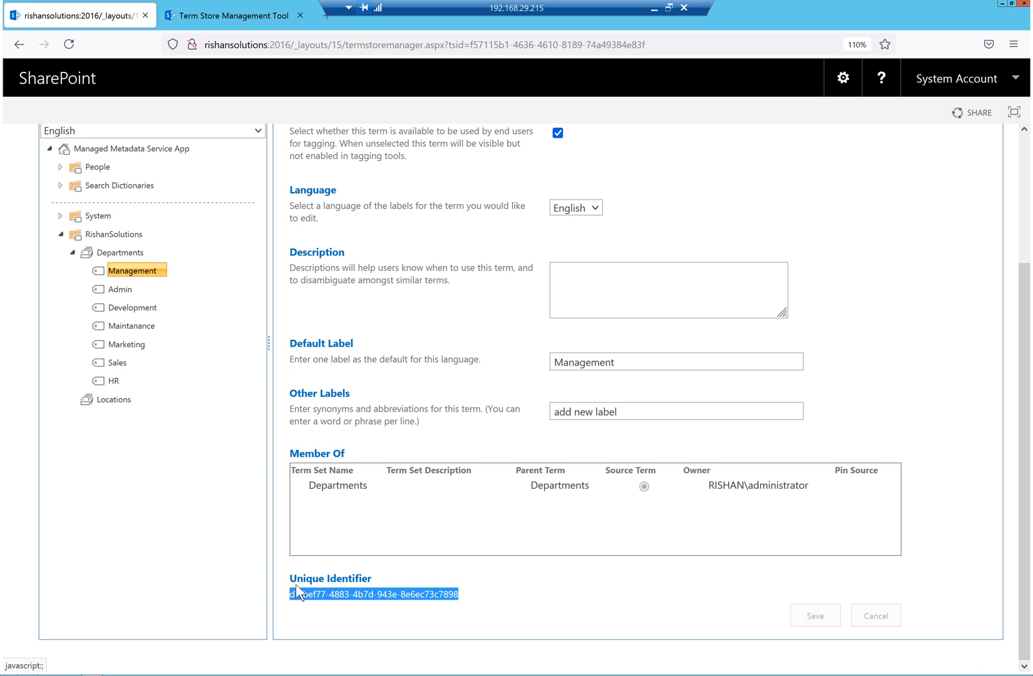
scroll(214, 280, "up", 2)
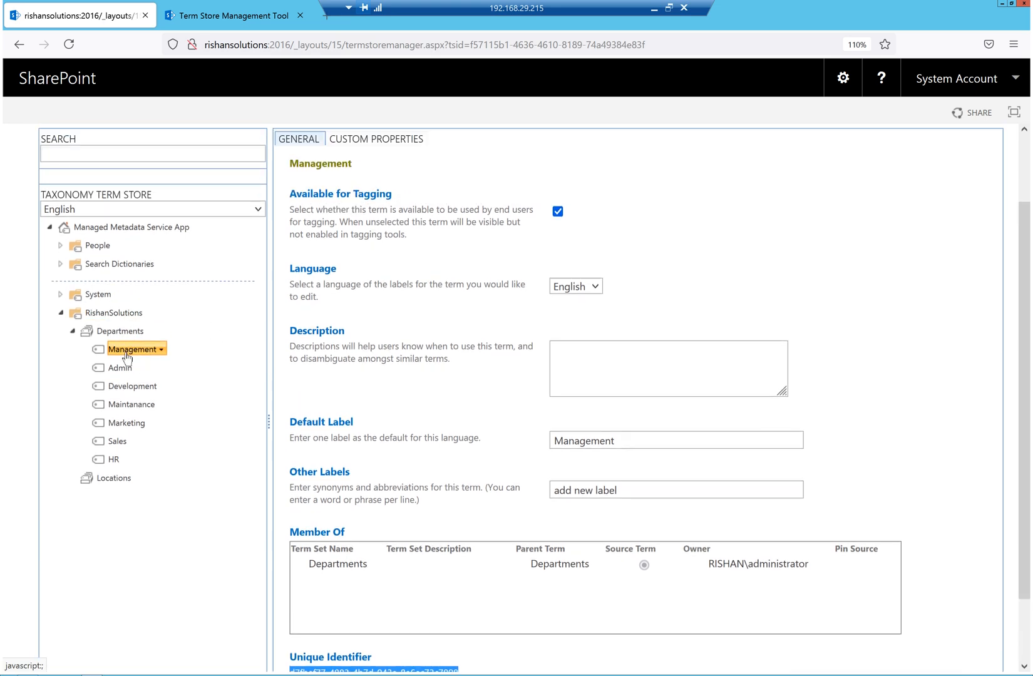
scroll(401, 545, "down", 2)
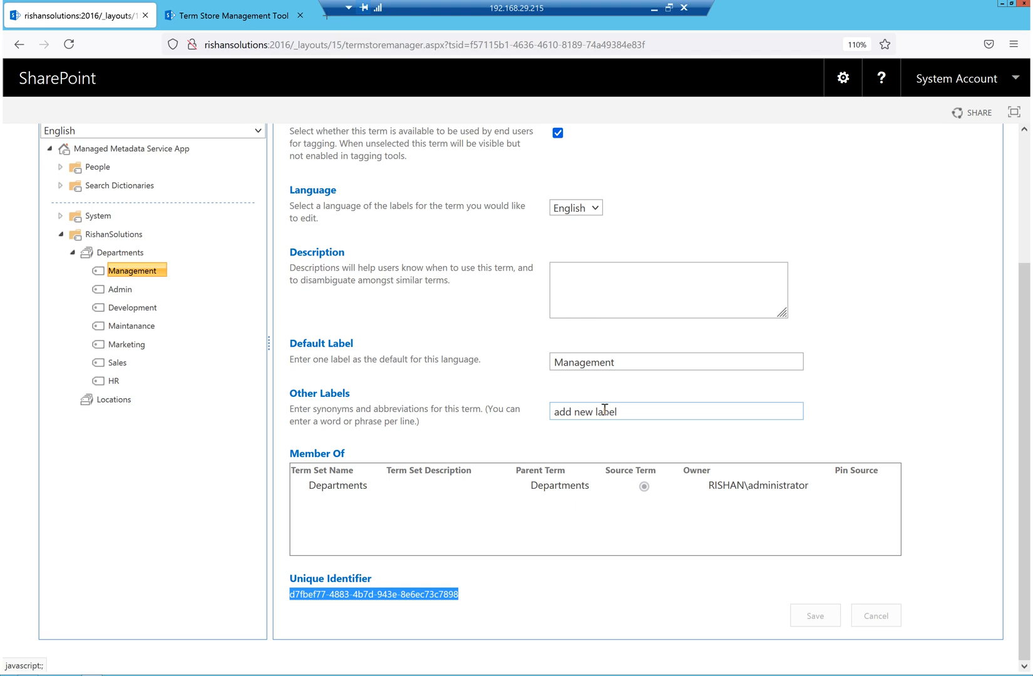
scroll(563, 411, "up", 3)
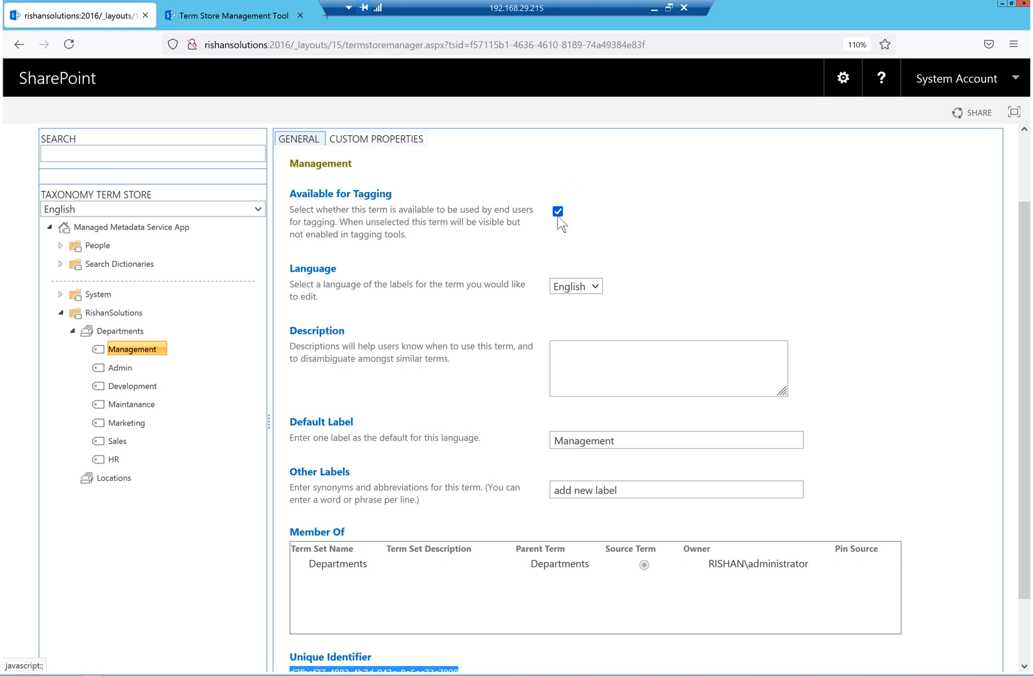
left_click(110, 334)
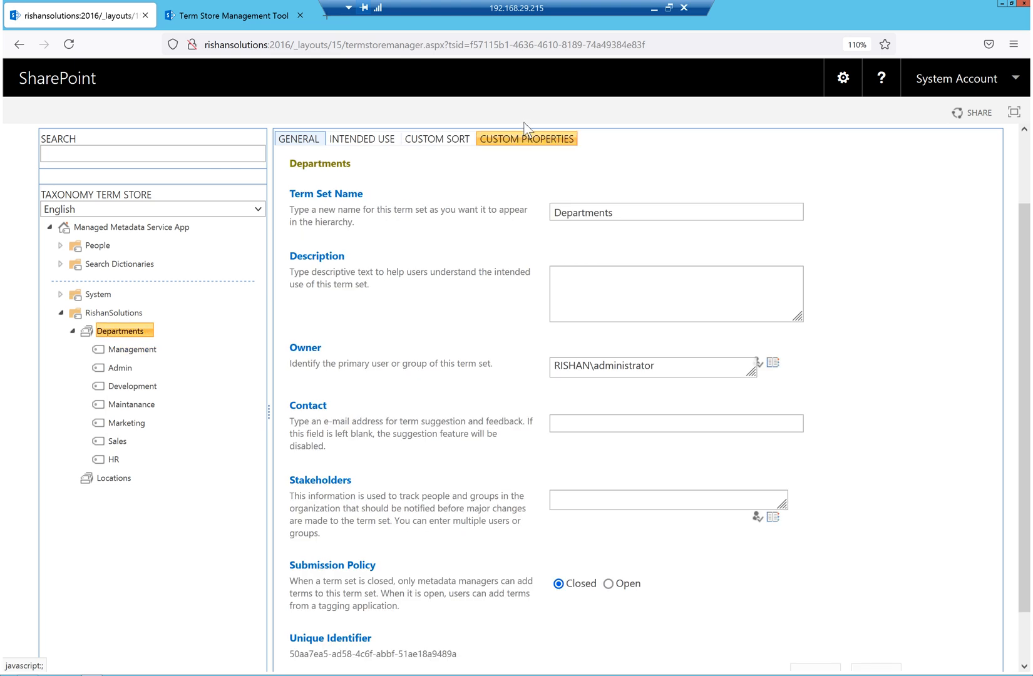
left_click(392, 144)
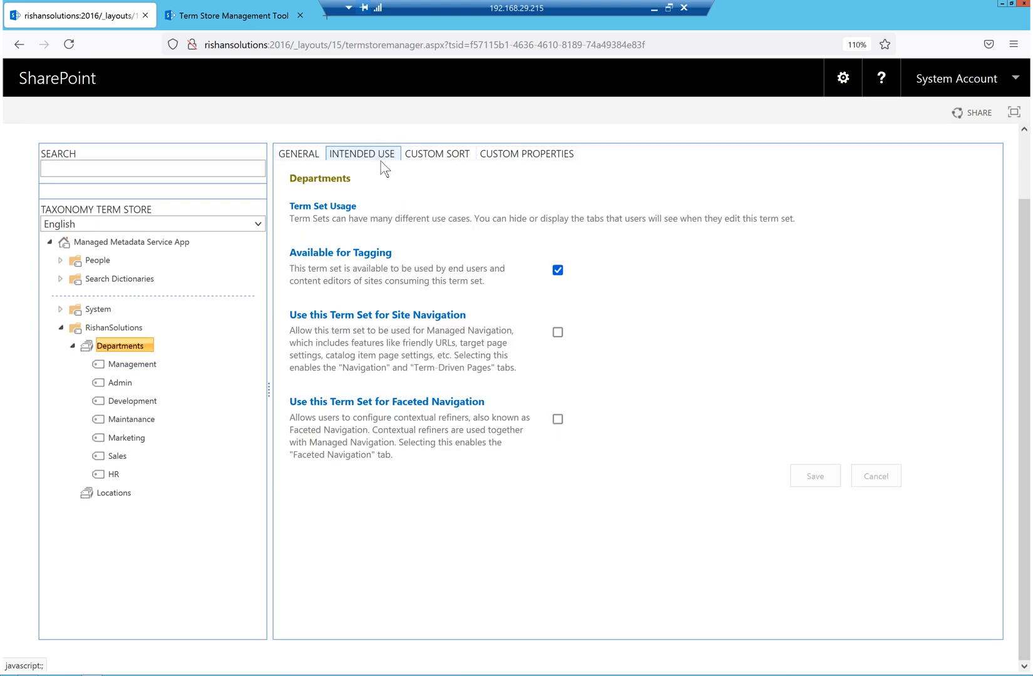
left_click(557, 333)
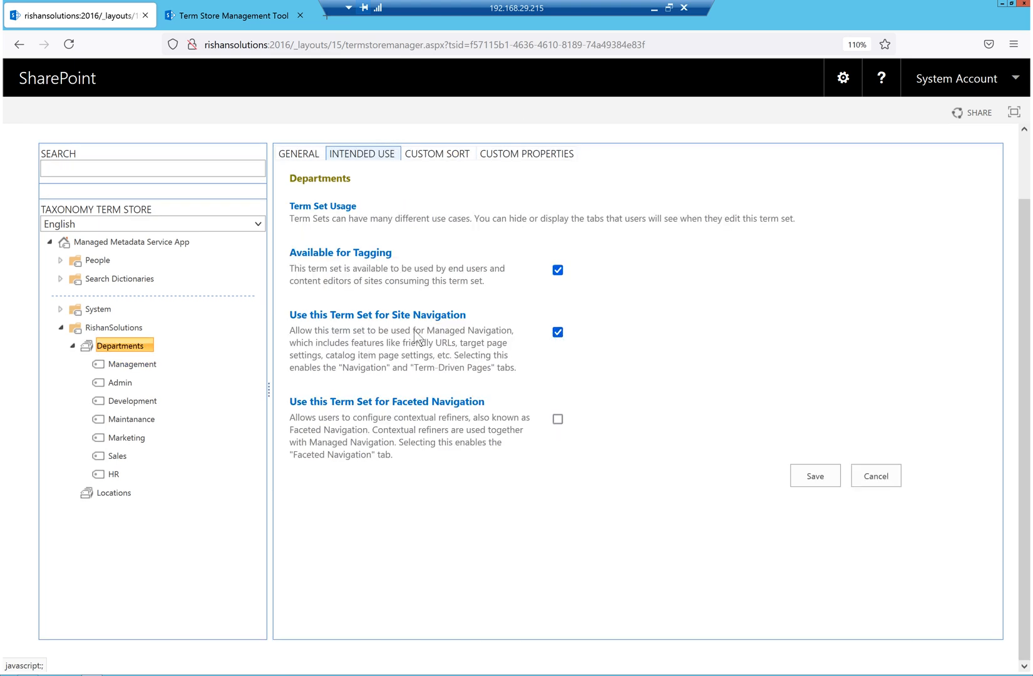
left_click(127, 365)
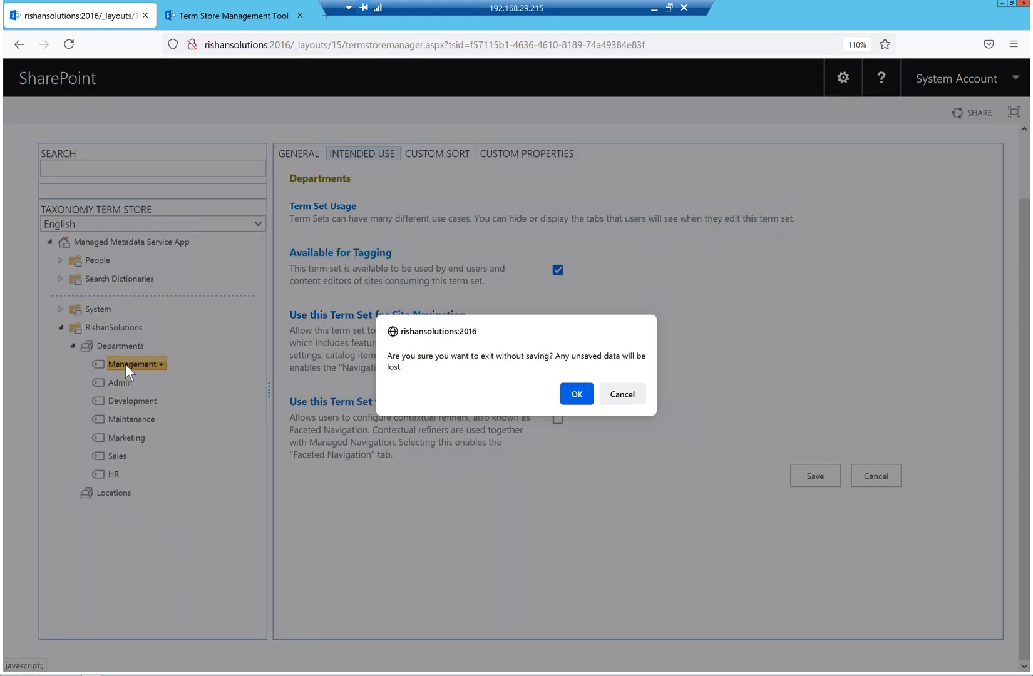
key("Escape")
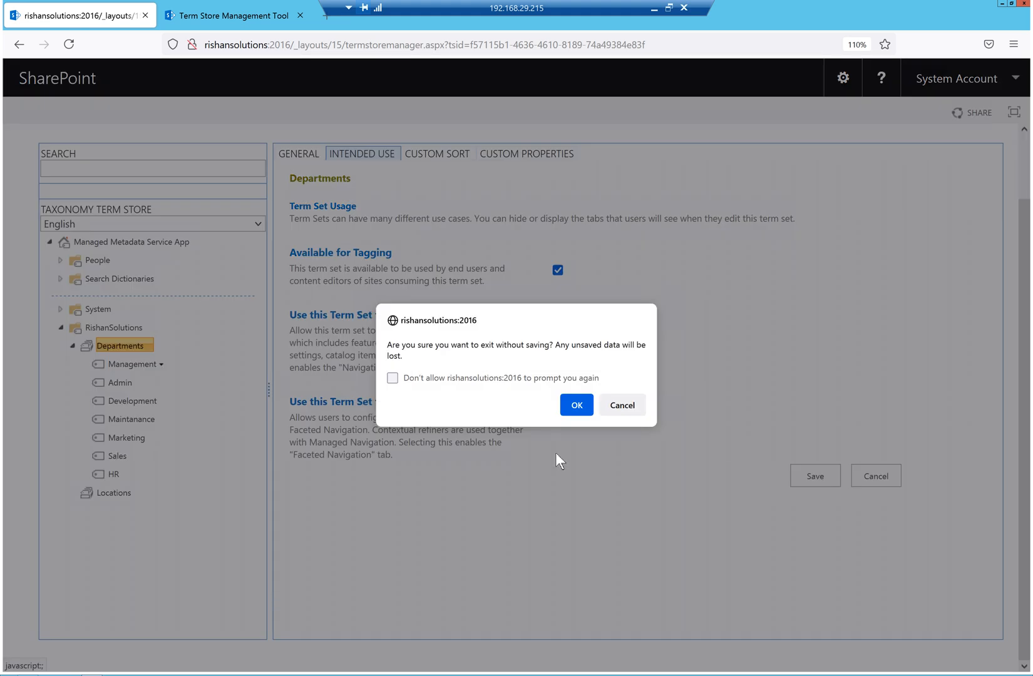
left_click(568, 404)
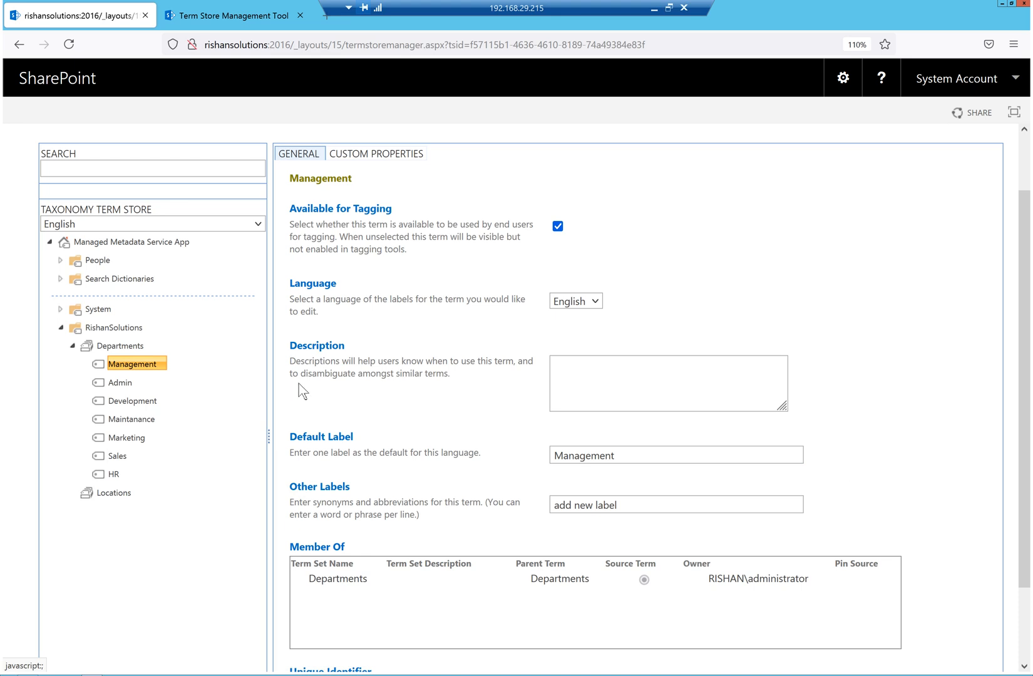
scroll(380, 345, "down", 2)
Try to enable the Departments term set for site navigation and save the change
left_click(119, 268)
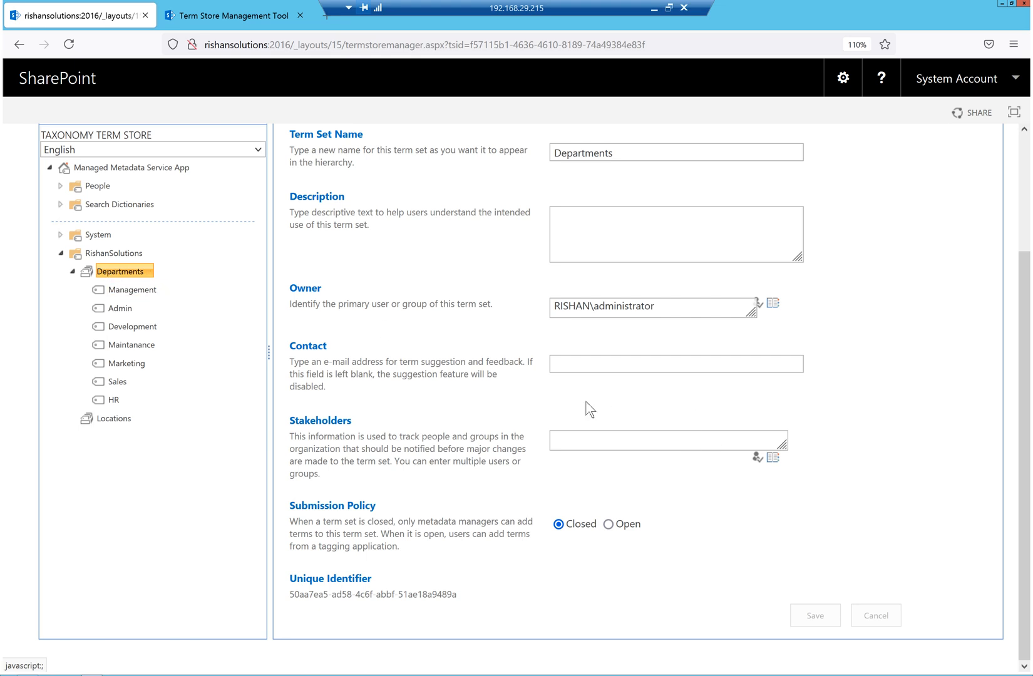
scroll(585, 394, "up", 4)
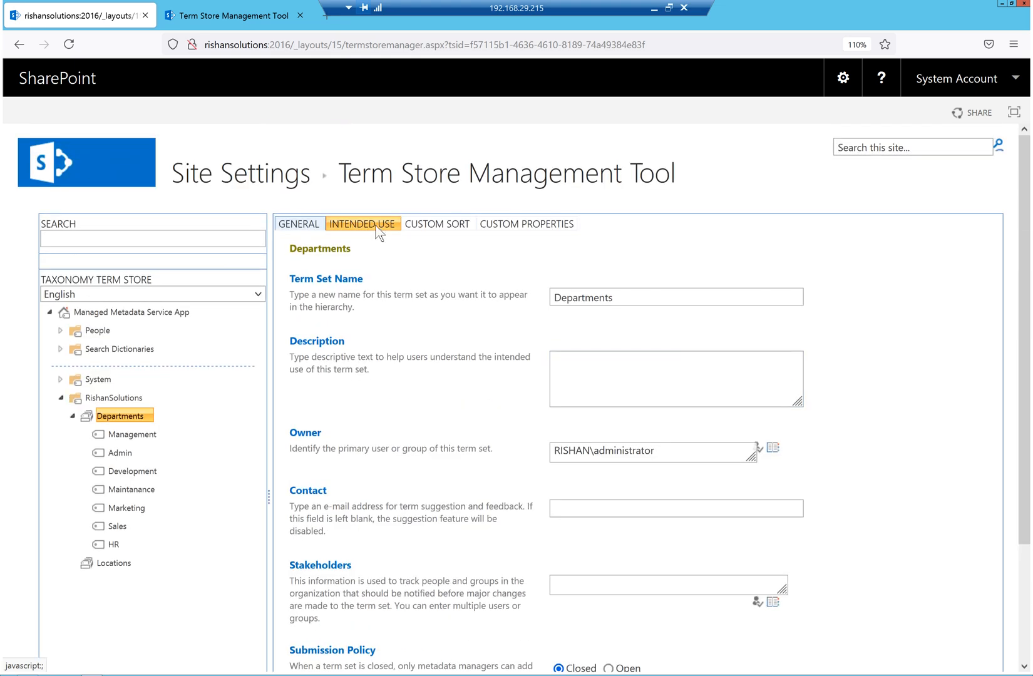
left_click(377, 226)
left_click(557, 402)
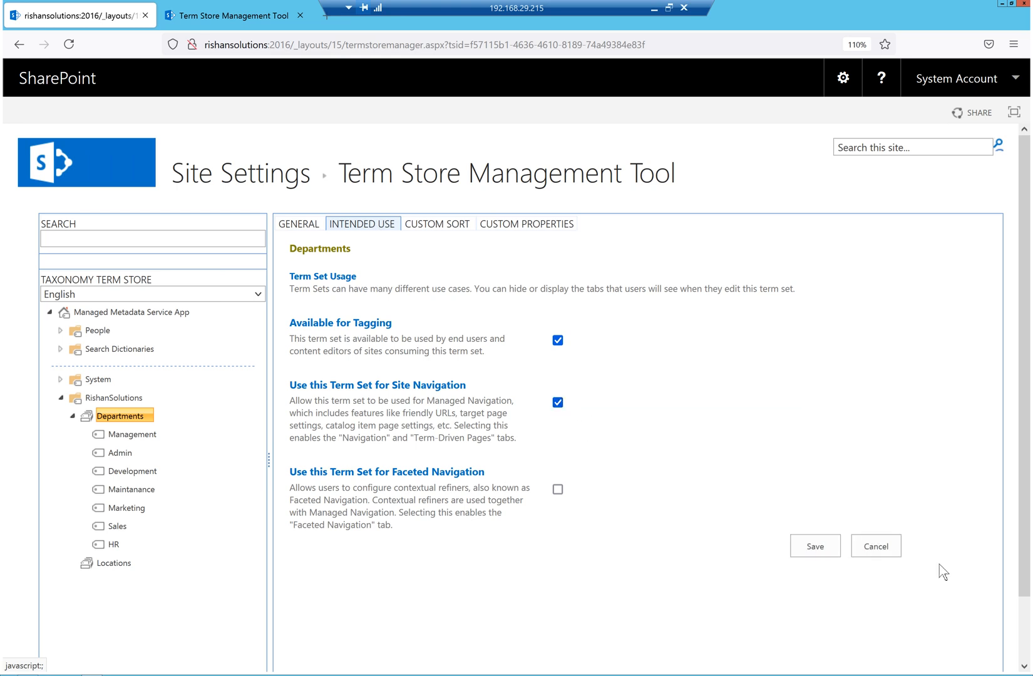
left_click(817, 547)
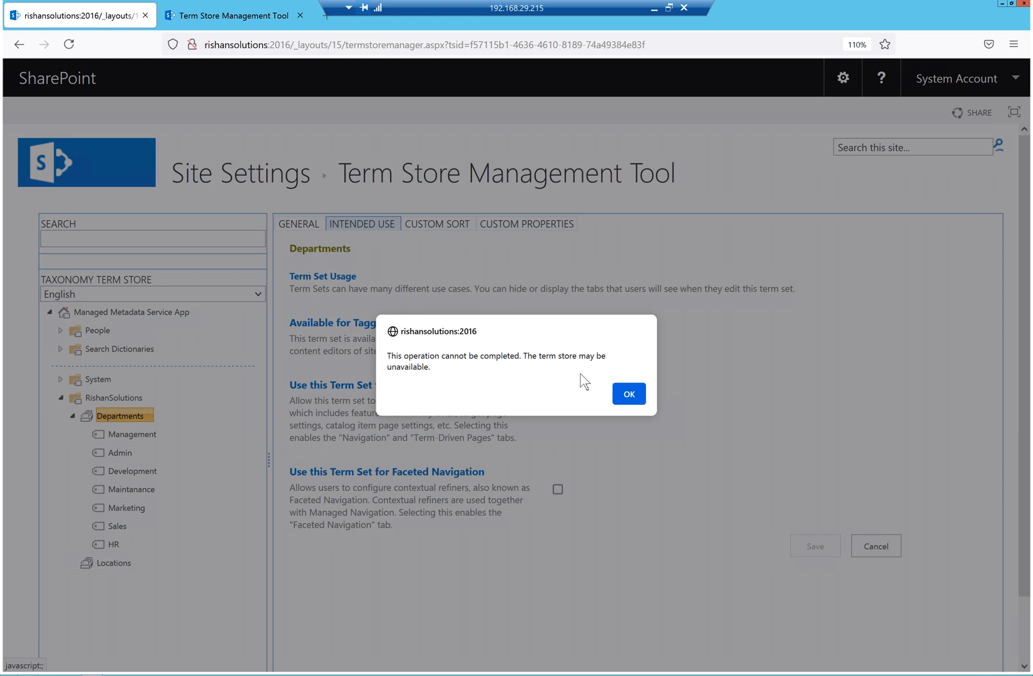
left_click(634, 393)
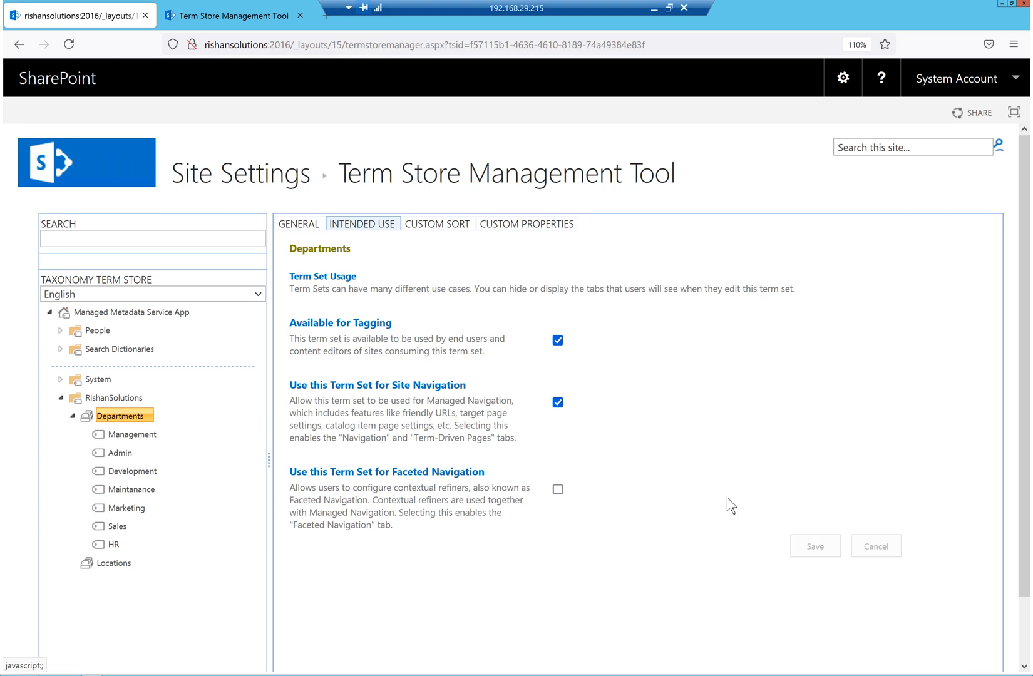
Check the Management term's general and custom properties, and the intended use settings of the Departments term set
left_click(120, 438)
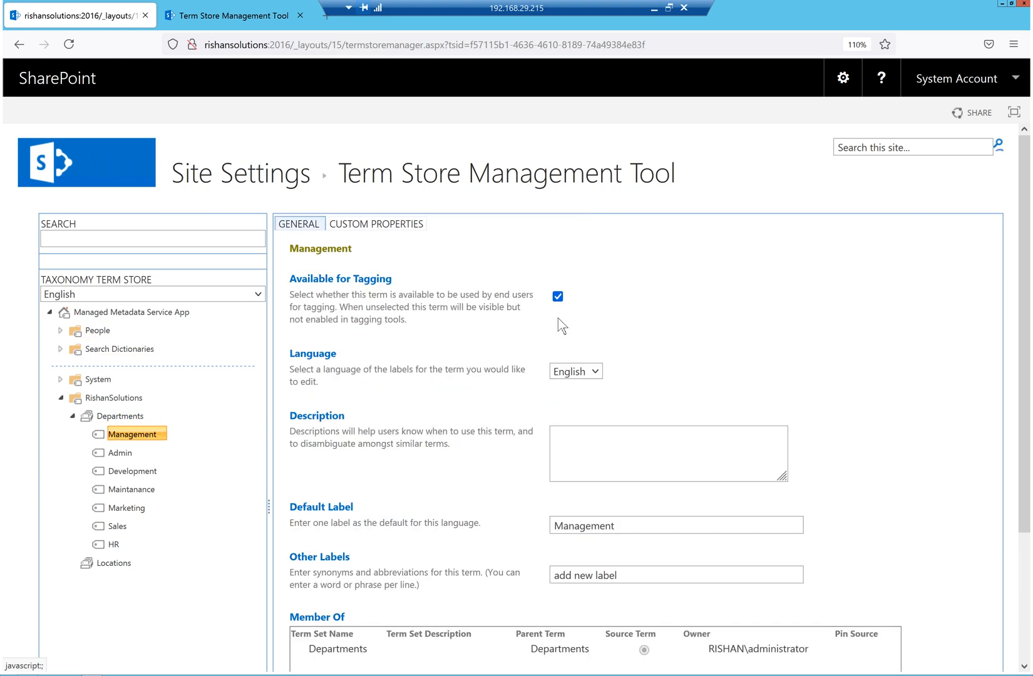
left_click(395, 231)
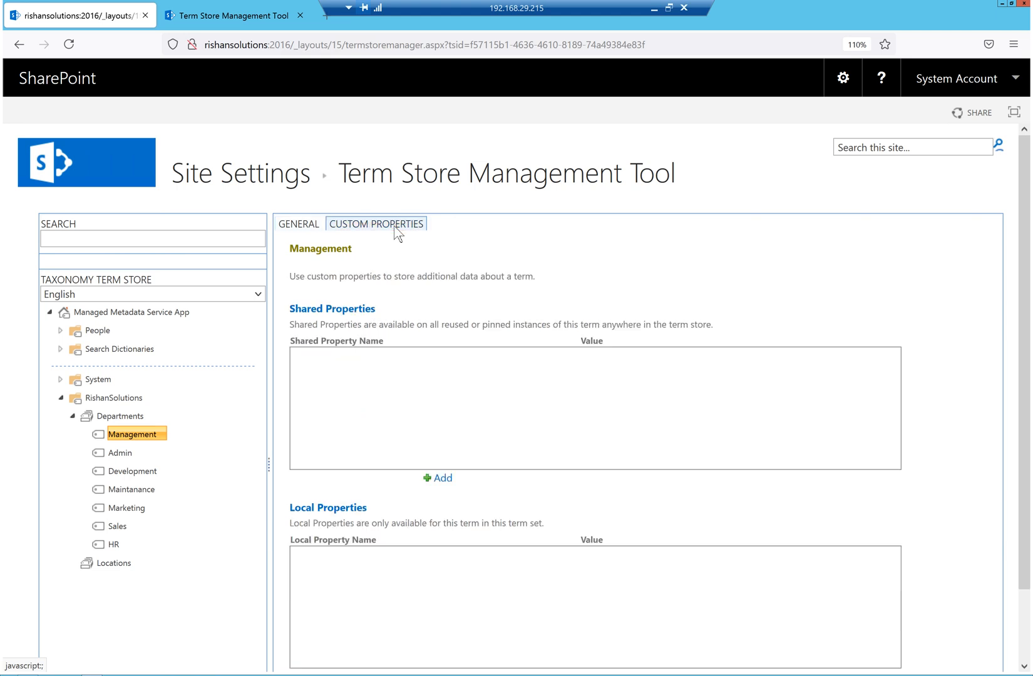
left_click(311, 227)
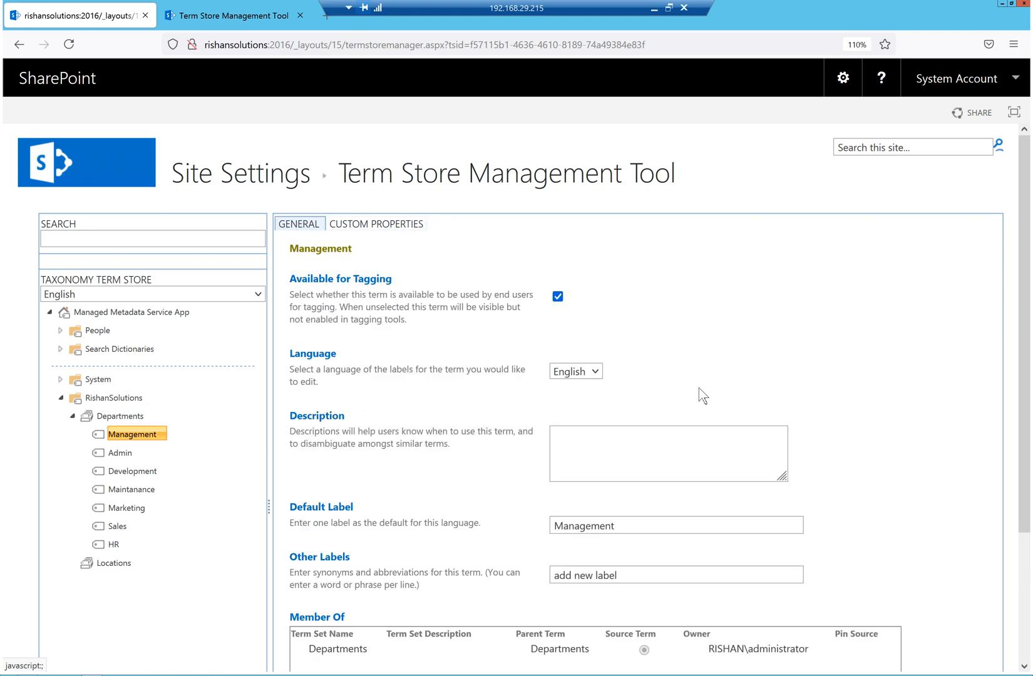
scroll(697, 397, "down", 4)
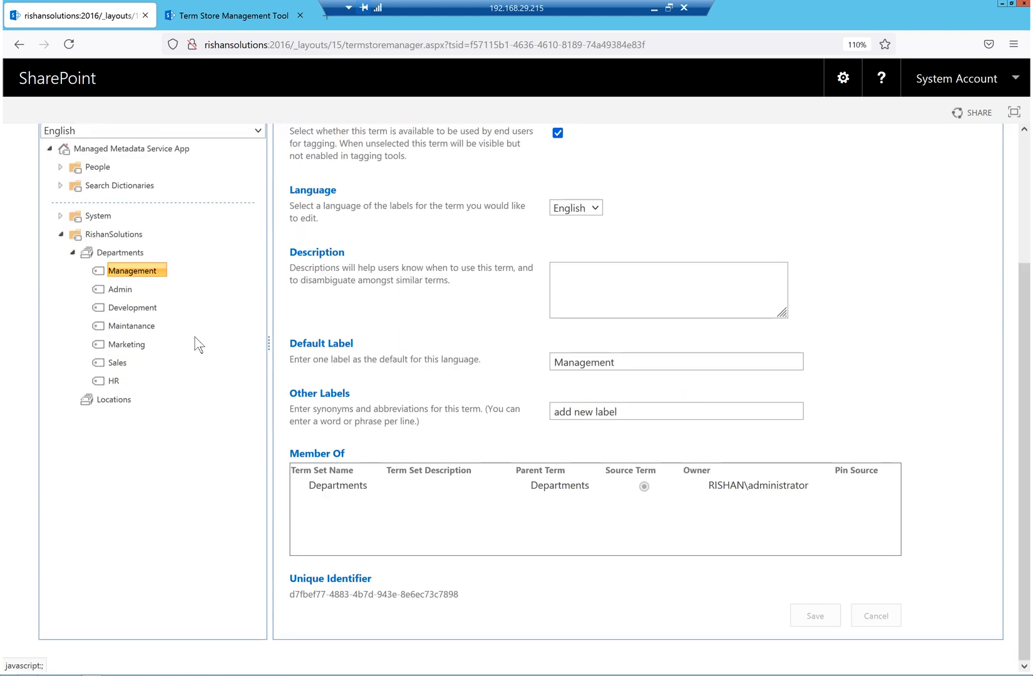
left_click(107, 256)
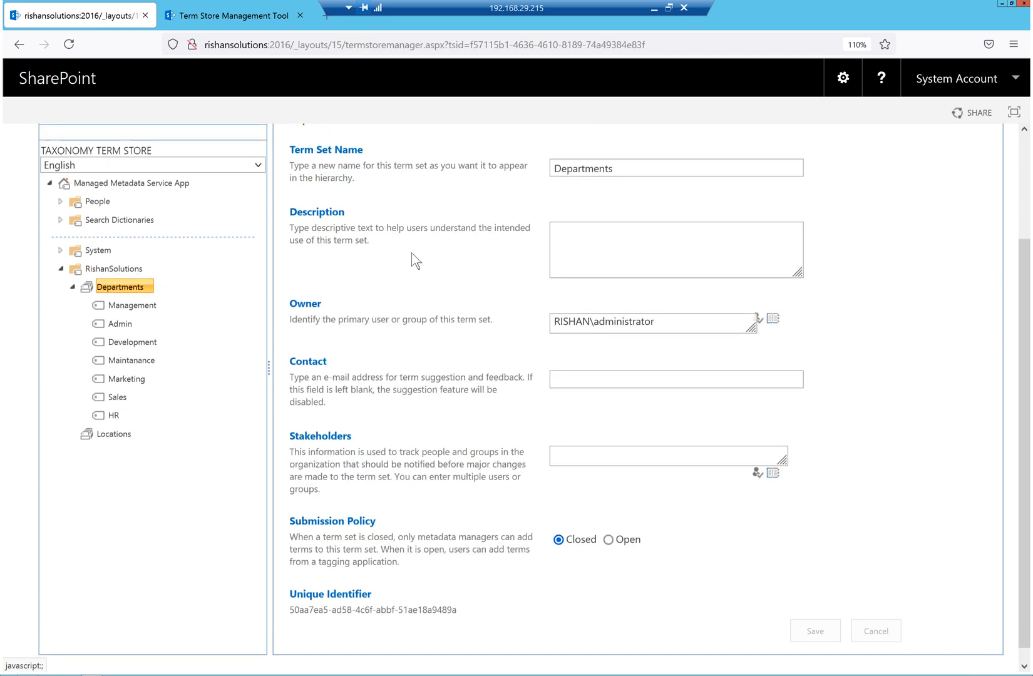
scroll(407, 263, "up", 3)
left_click(367, 226)
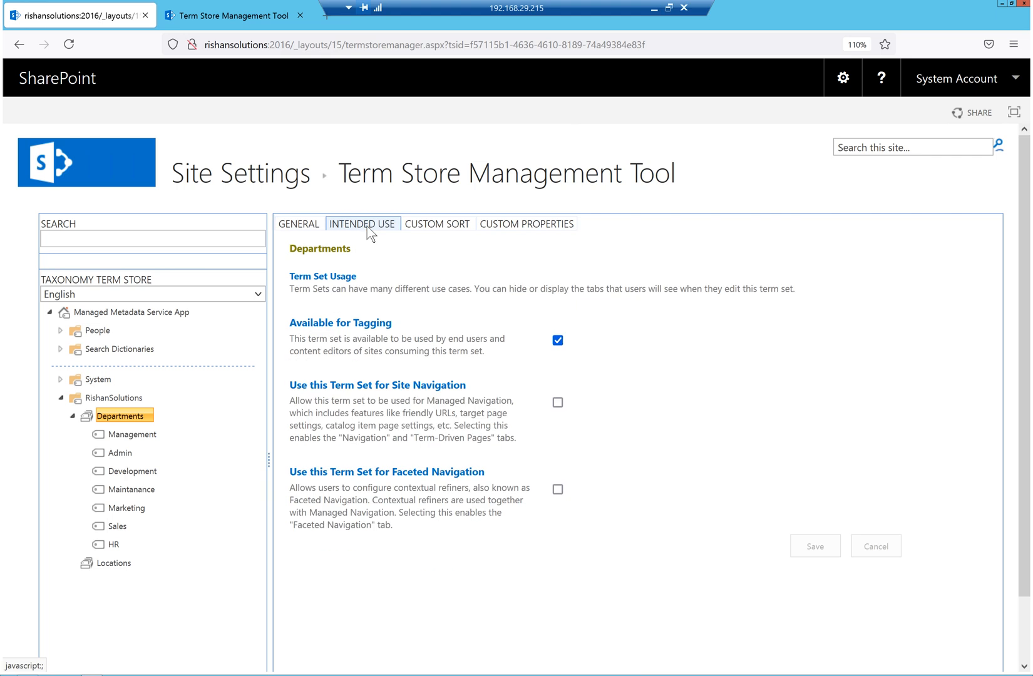
Try again to enable the Departments term set for site navigation and save it
left_click(557, 402)
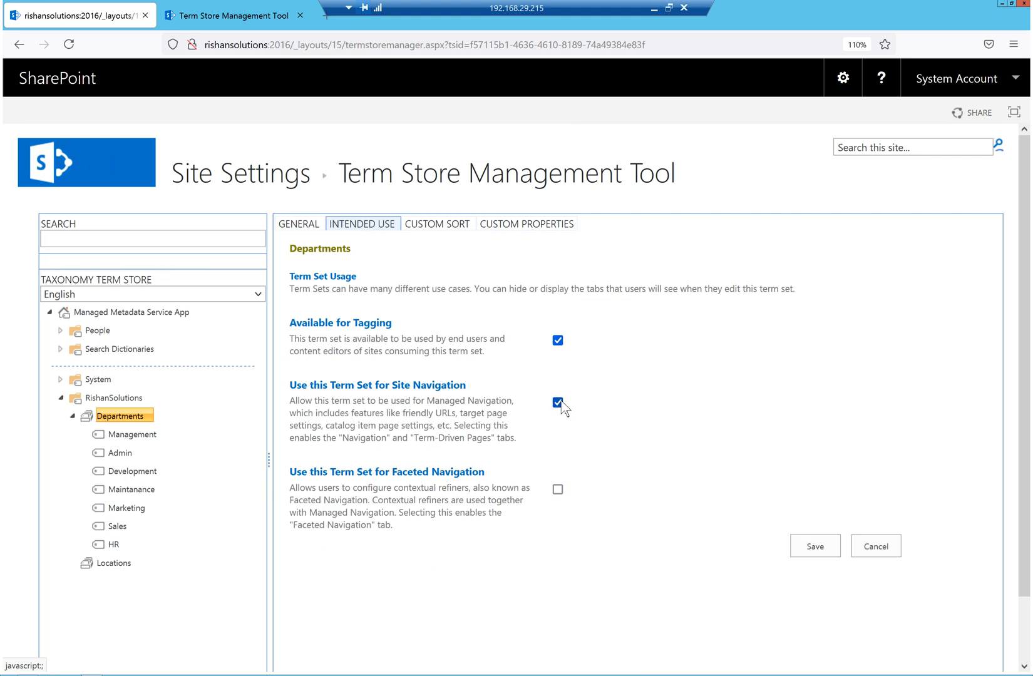
left_click(811, 546)
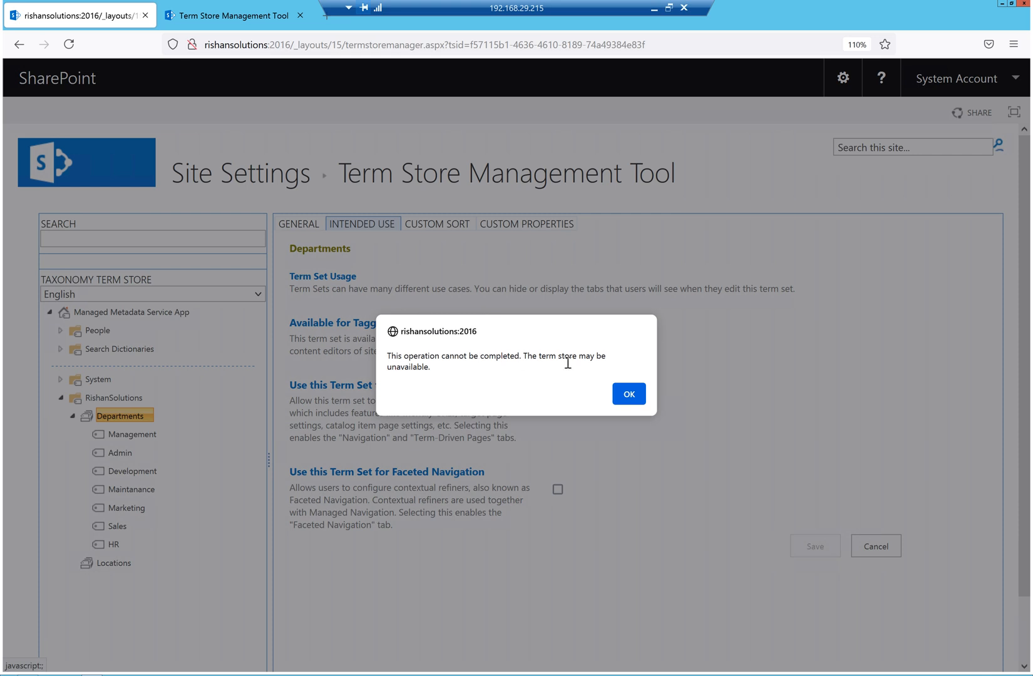
left_click(623, 393)
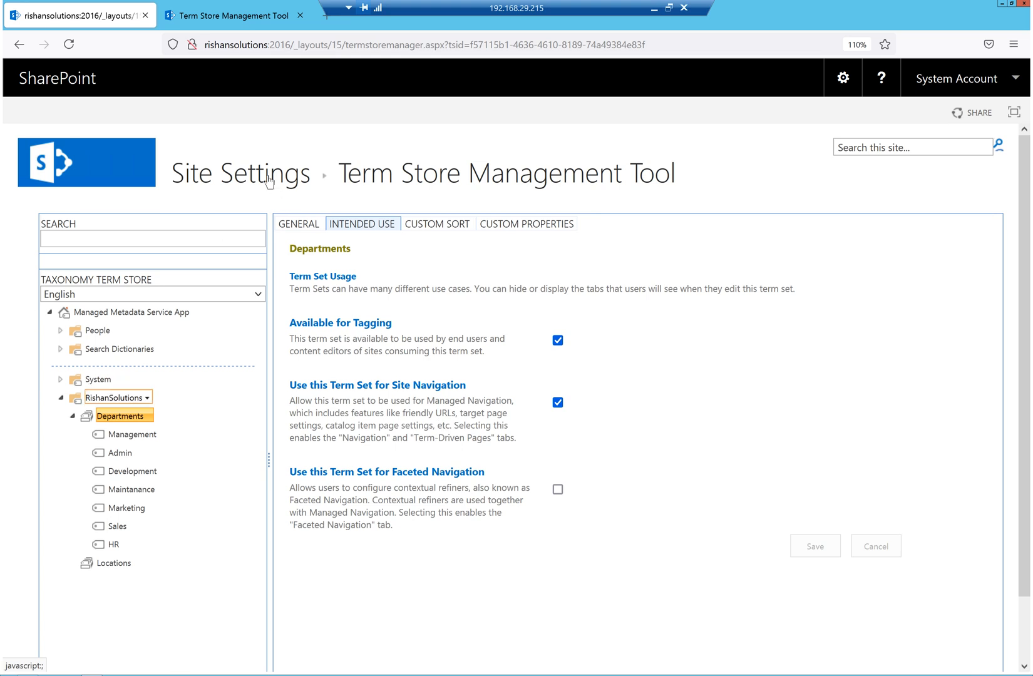
Reopen the Managed Metadata Service App from the service applications list and select the Departments term set under RishanSolutions
left_click(227, 178)
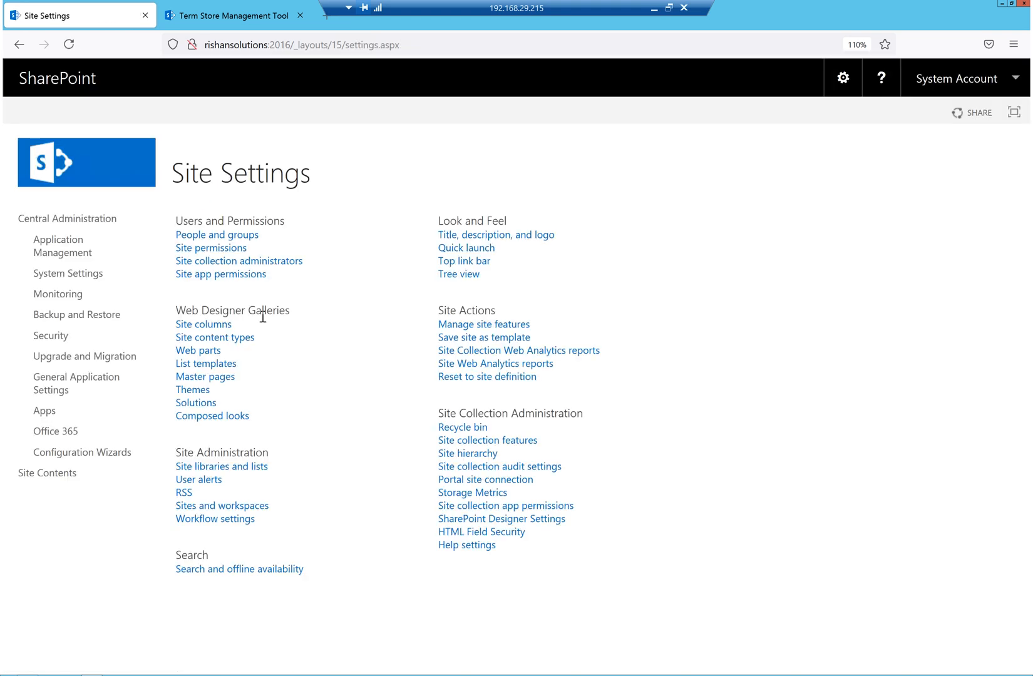
left_click(56, 246)
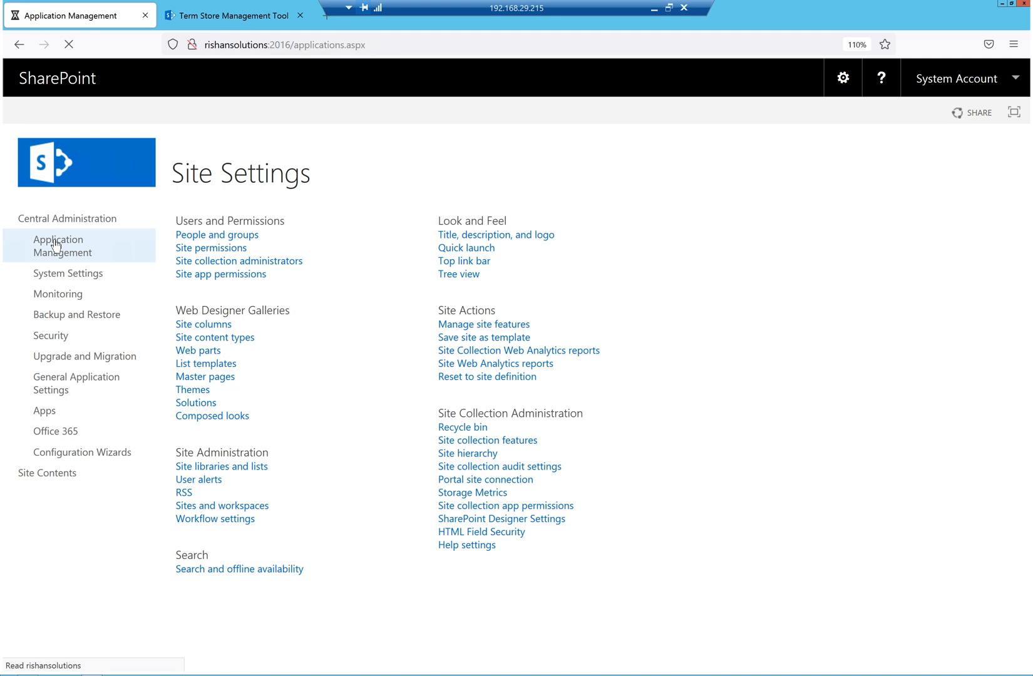
left_click(288, 357)
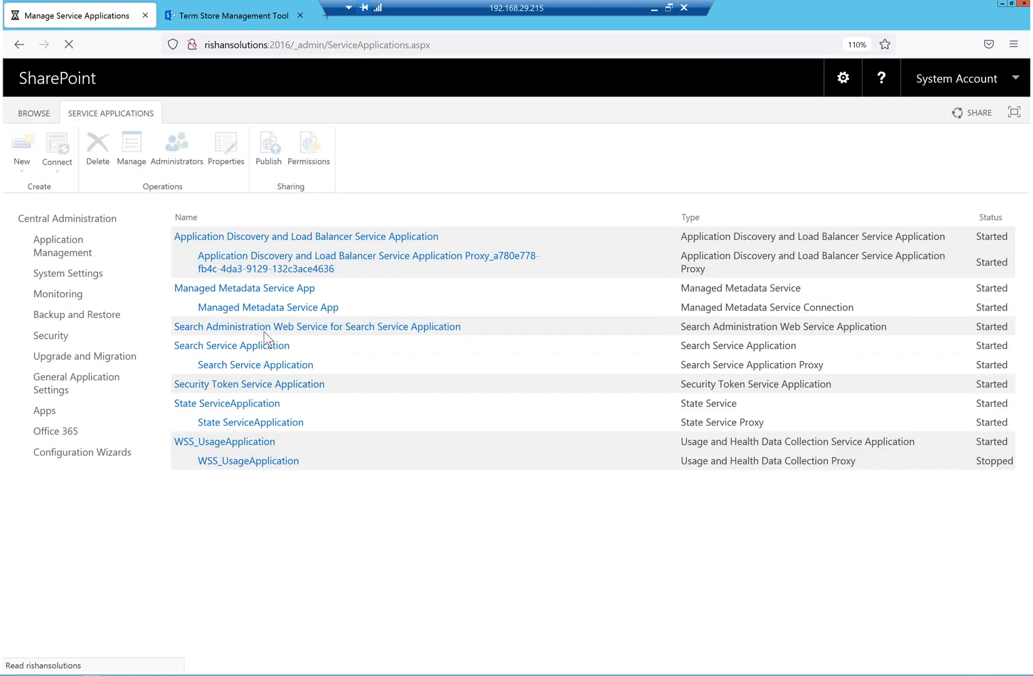
left_click(253, 289)
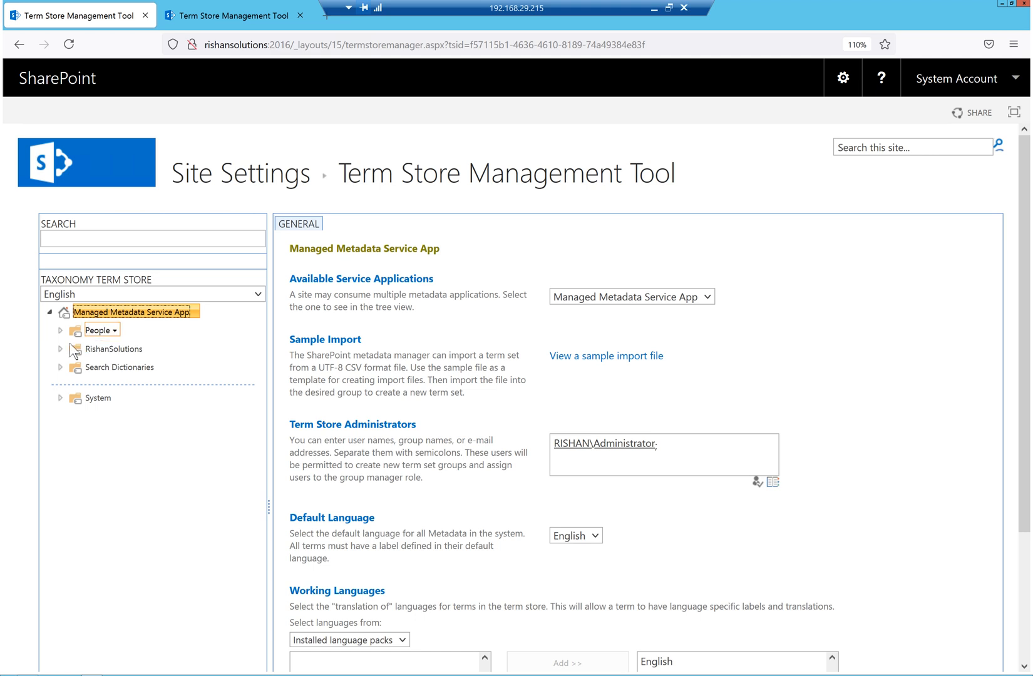
left_click(104, 369)
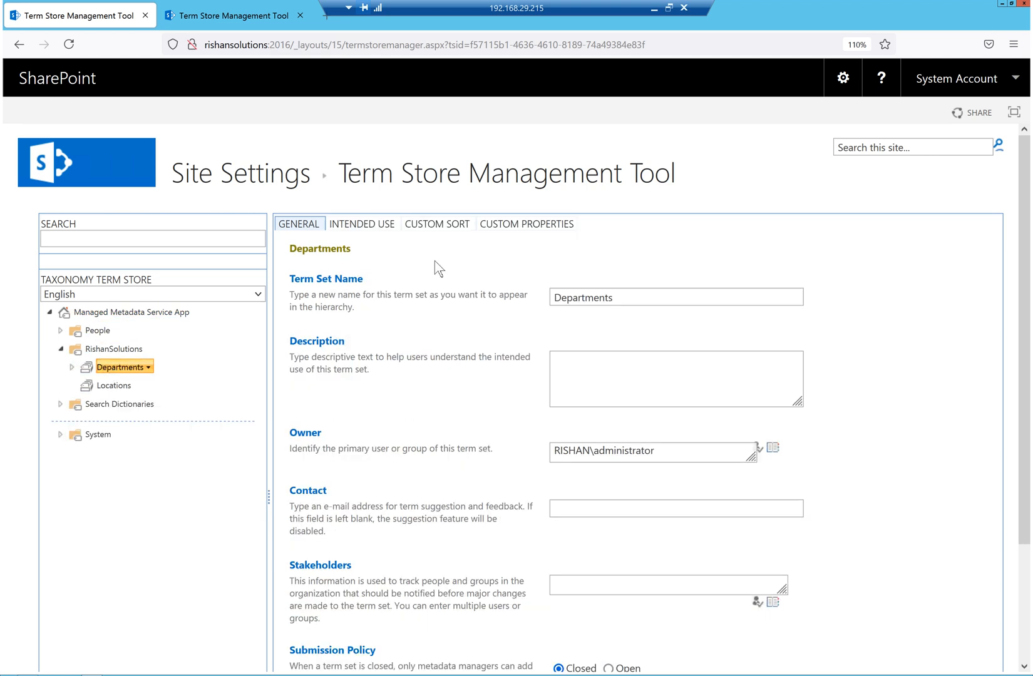
Enable Departments for site navigation in its intended use settings, save the change and check its general settings
left_click(370, 223)
left_click(557, 404)
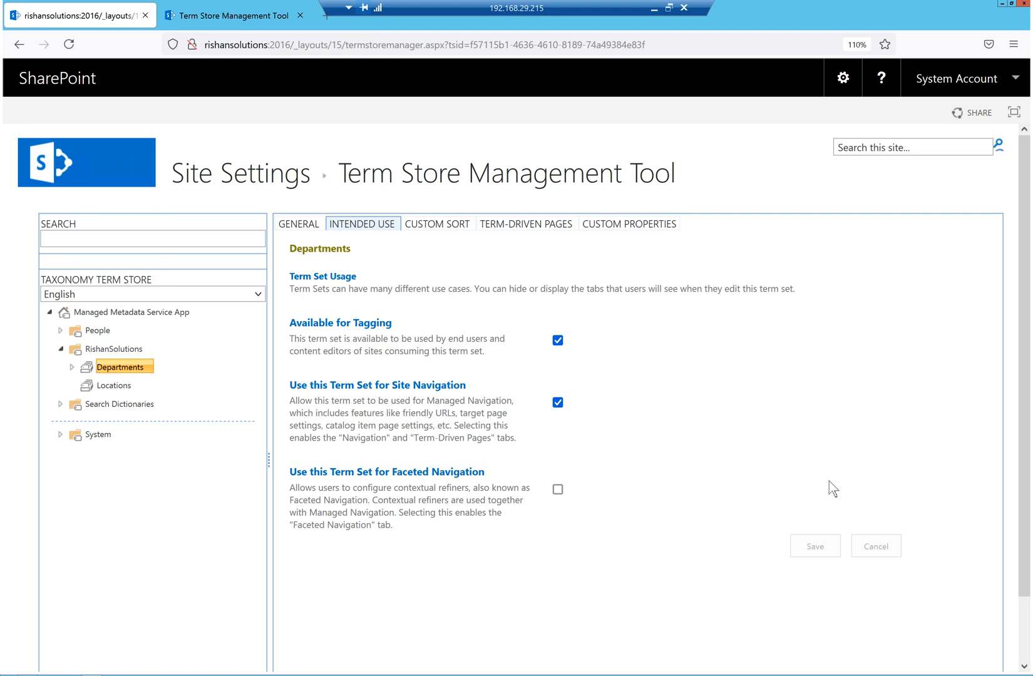
left_click(298, 224)
left_click(338, 228)
Expand the Departments term set and review the Admin term's general settings, including description, labels and membership
left_click(72, 367)
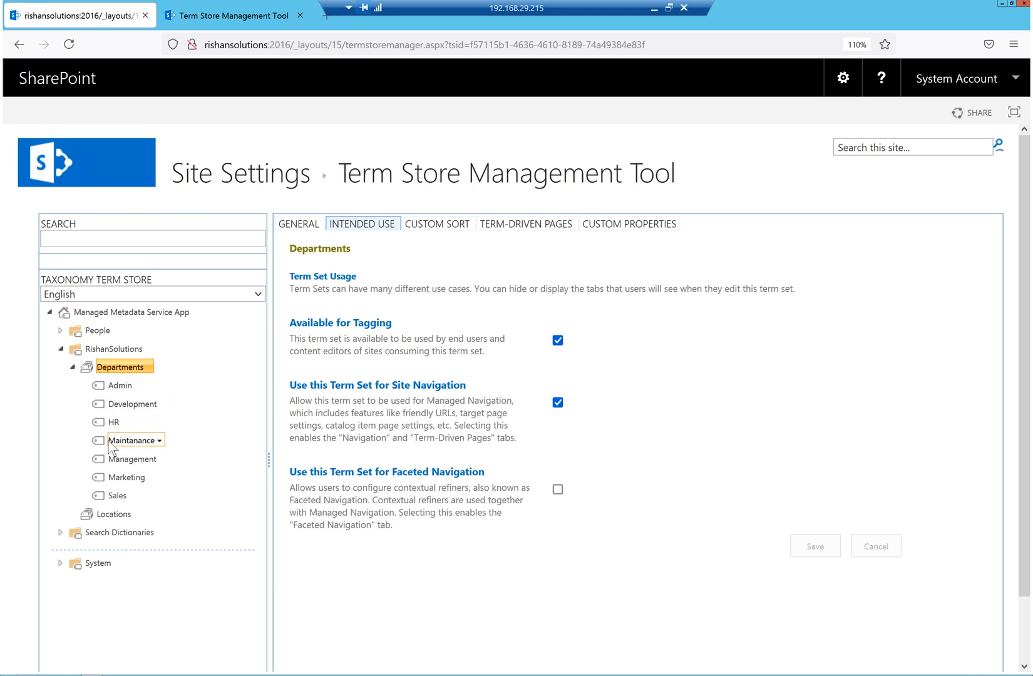
left_click(122, 386)
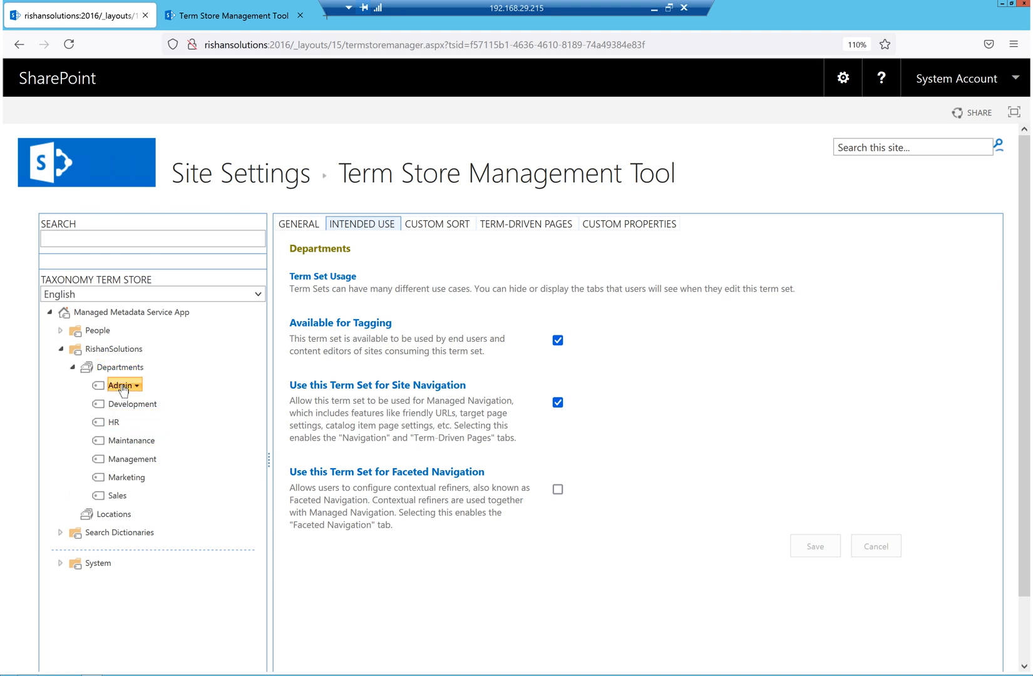
scroll(645, 332, "down", 2)
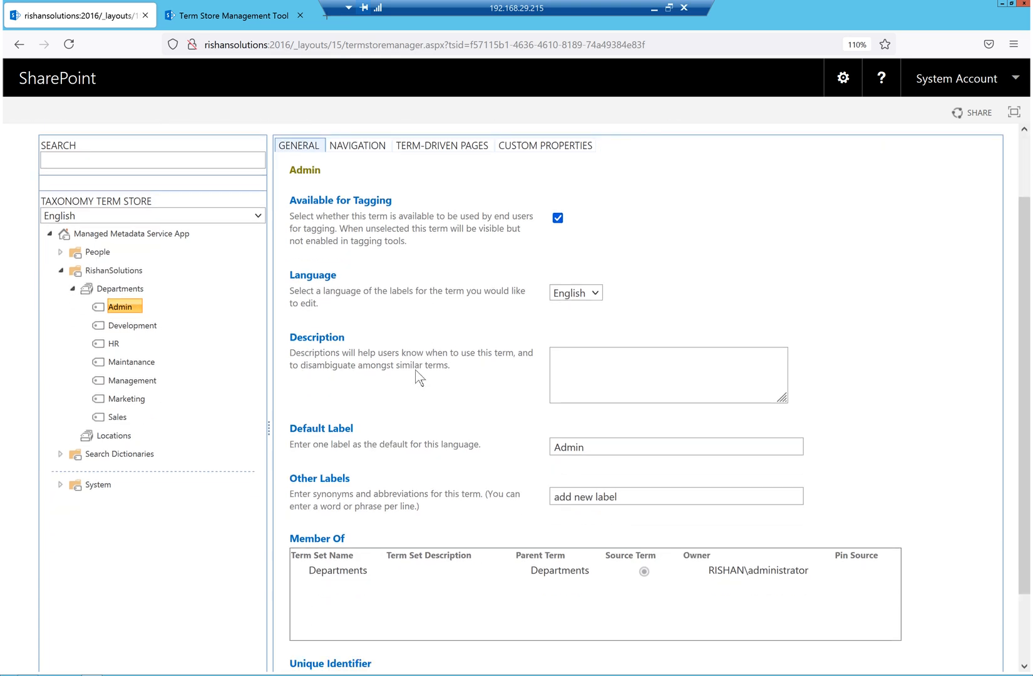
scroll(406, 341, "up", 2)
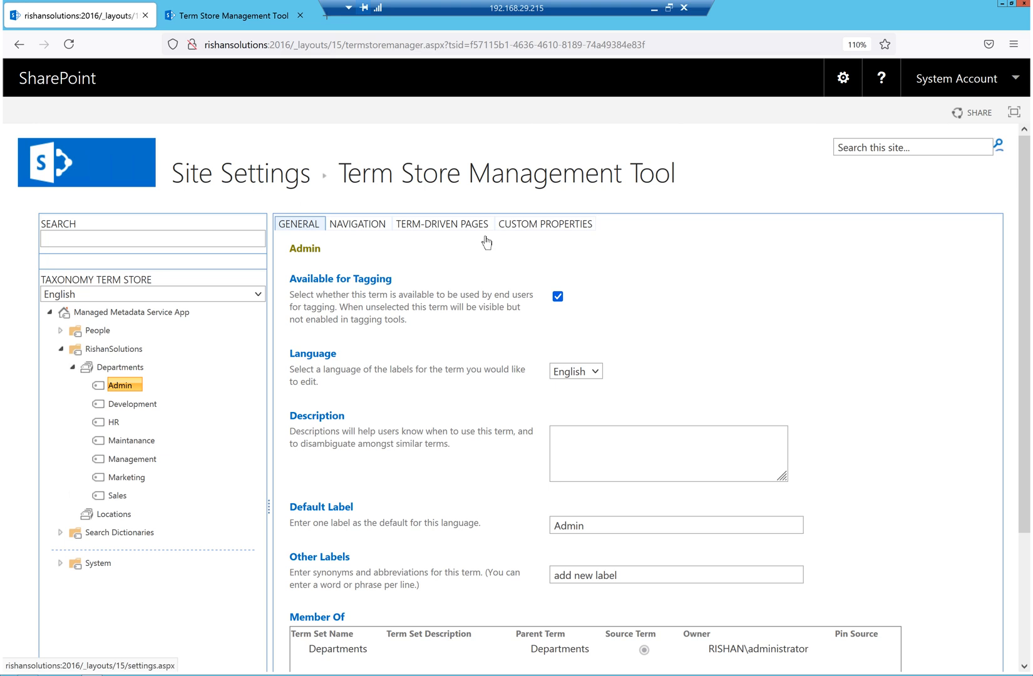
left_click(551, 227)
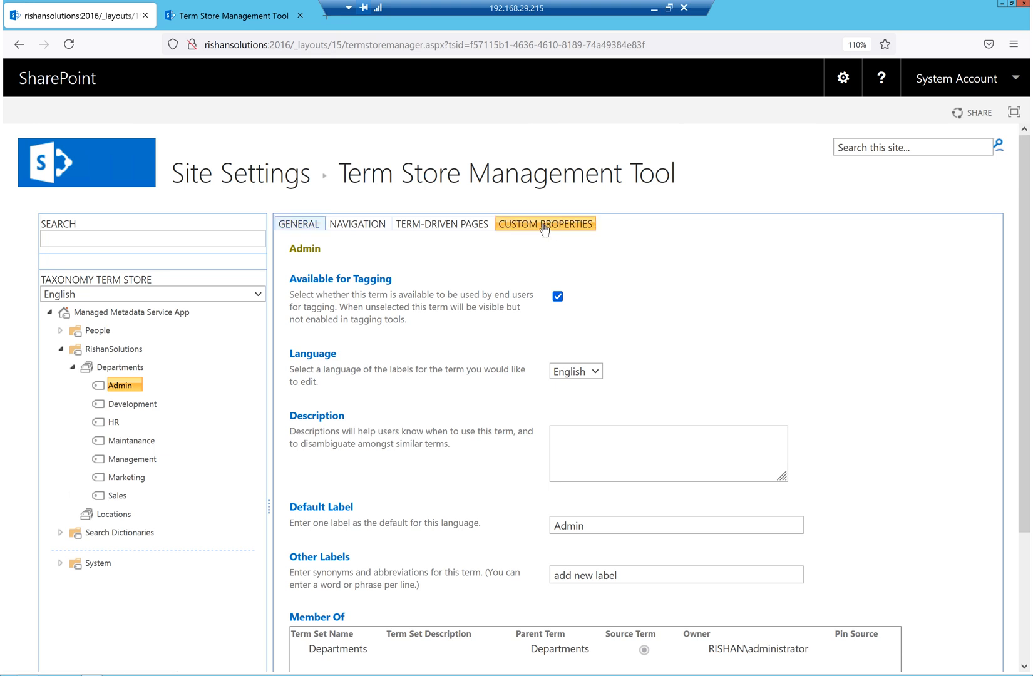
Set the Admin term's navigation hover text to "Administrator"
left_click(358, 227)
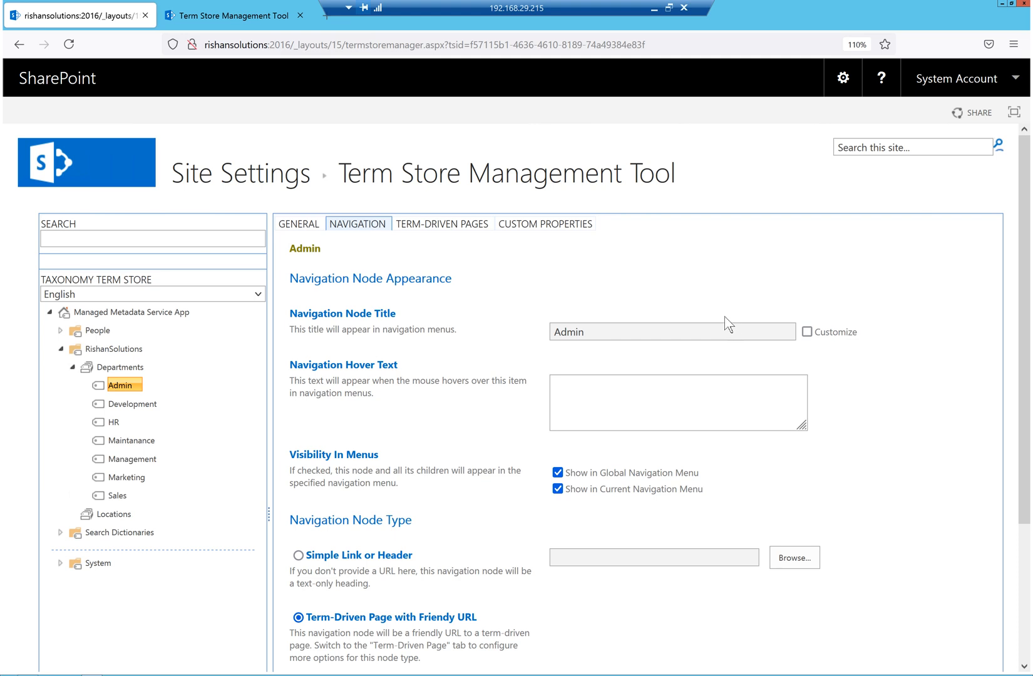
scroll(570, 325, "down", 2)
scroll(391, 317, "down", 2)
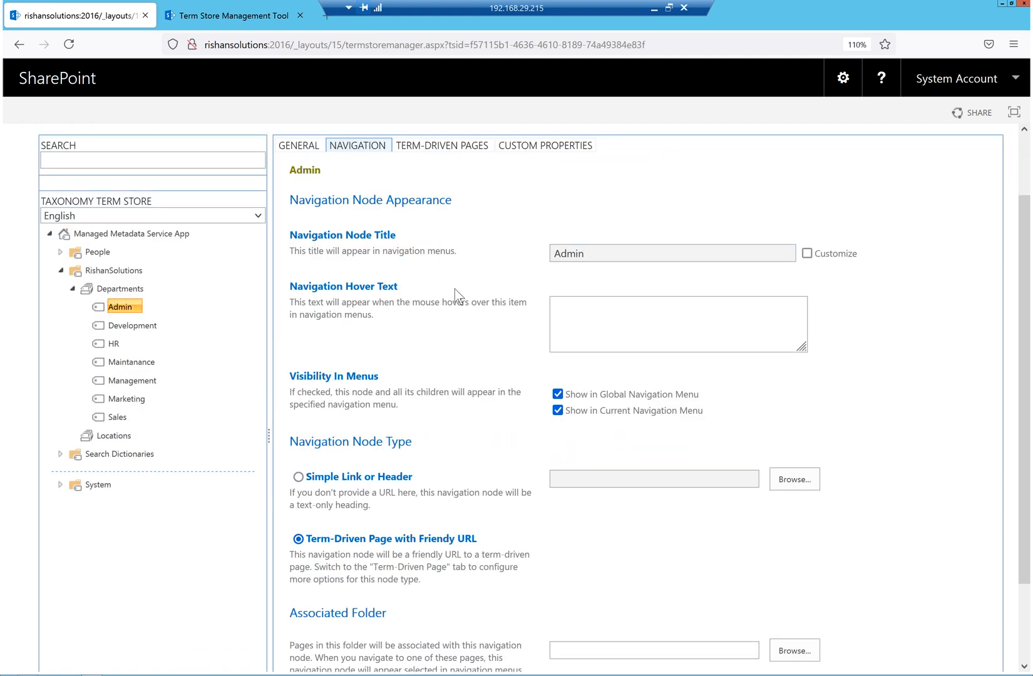
left_click(642, 320)
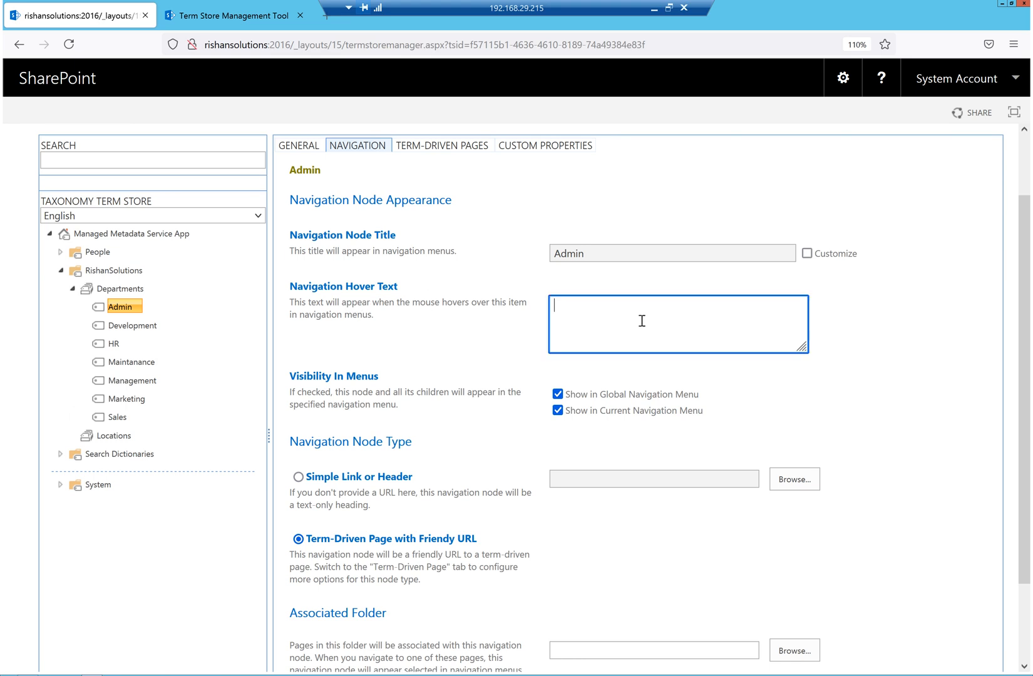
type("Adminstrator")
left_click(584, 308)
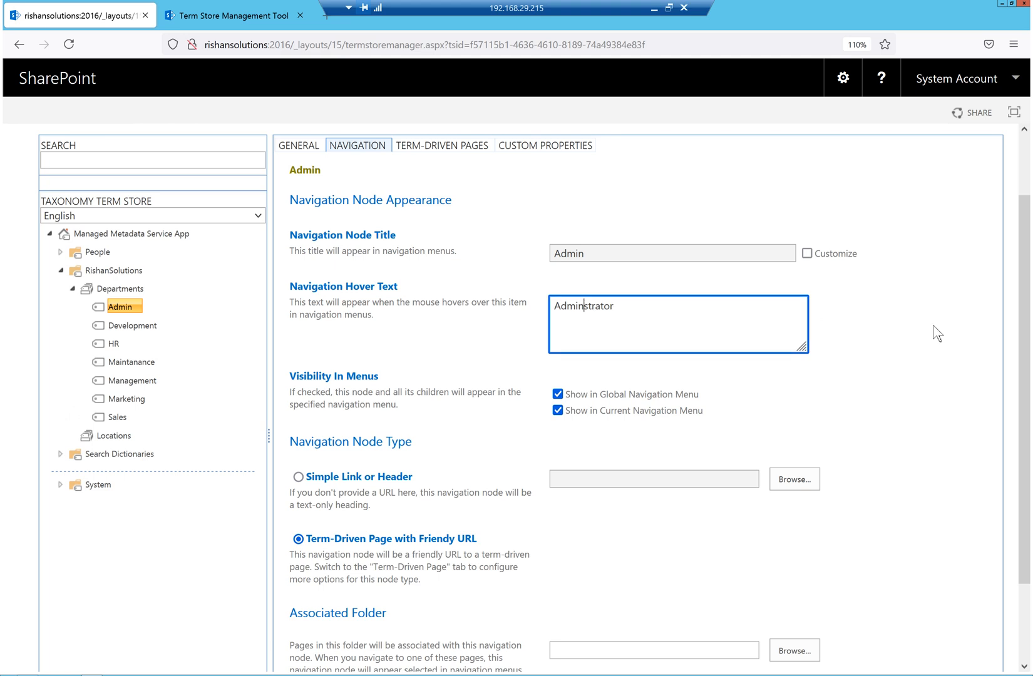
type("i")
left_click(612, 305)
scroll(340, 452, "down", 3)
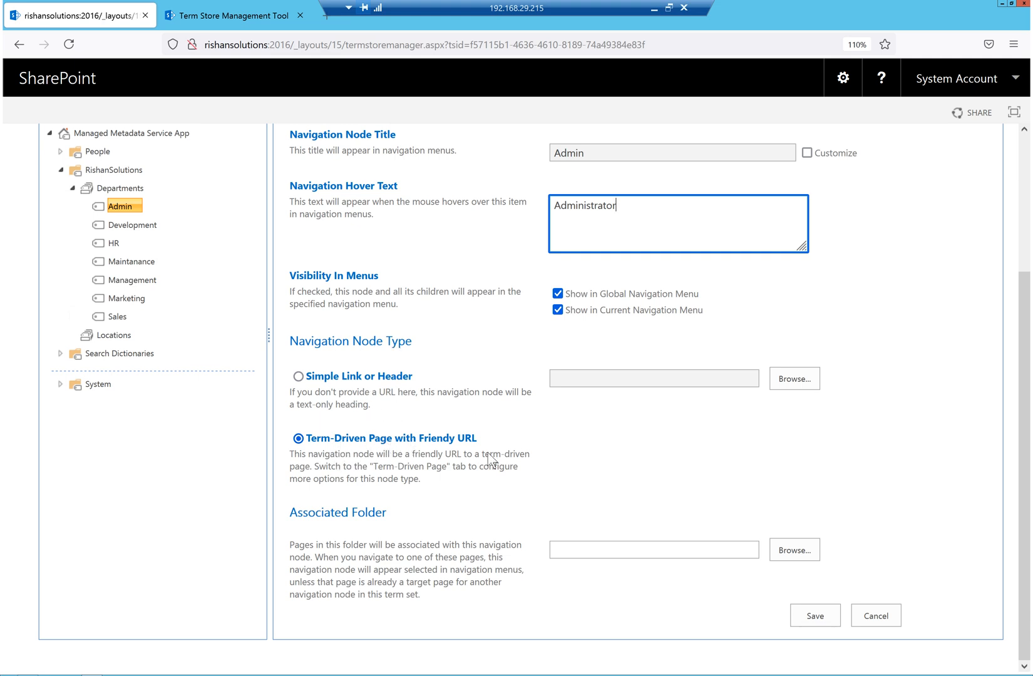
left_click_drag(491, 438, 306, 437)
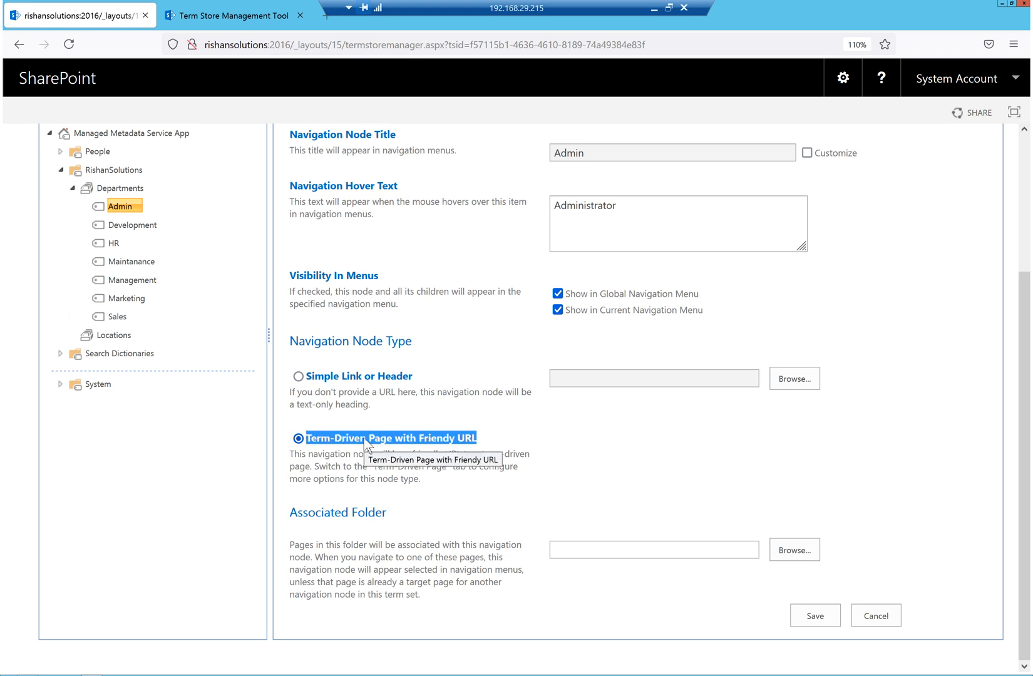
left_click(299, 377)
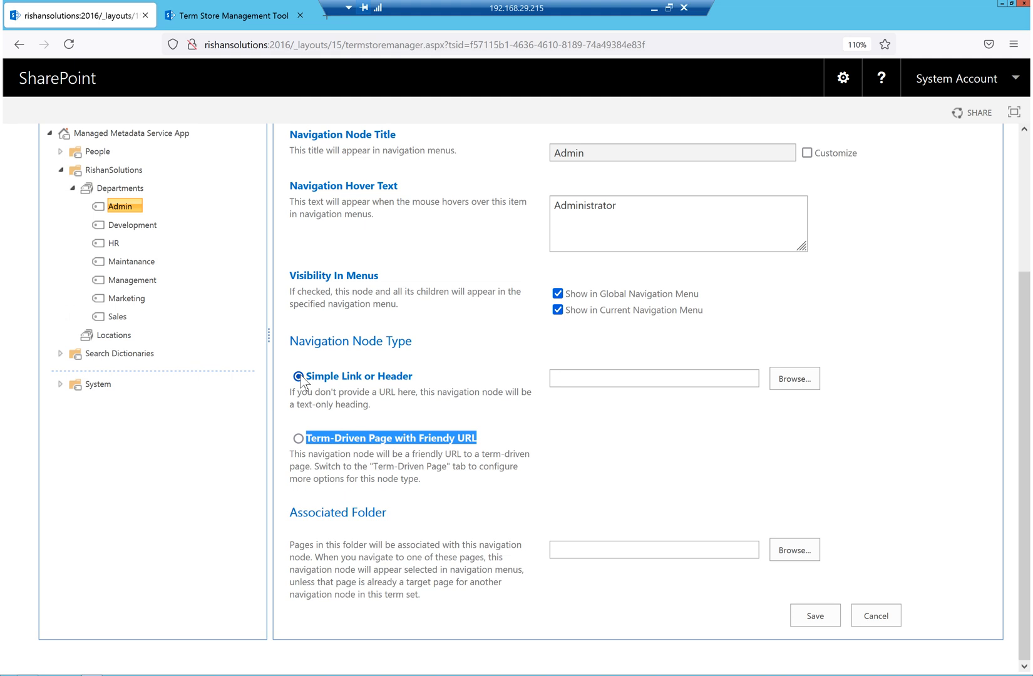
left_click(592, 377)
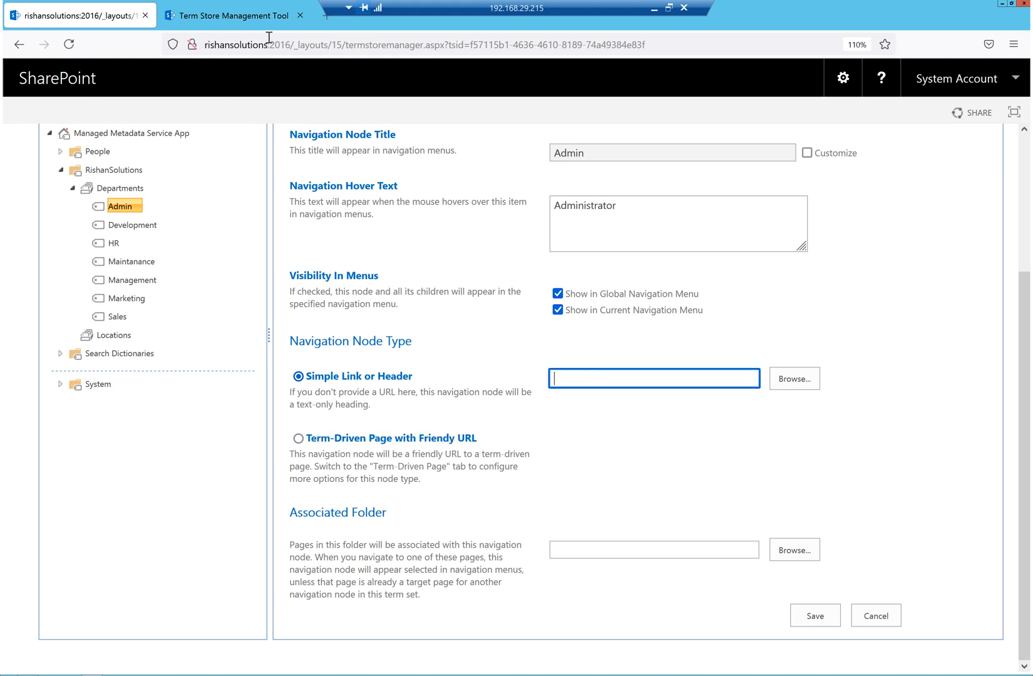
left_click(290, 45)
left_click_drag(291, 46, 207, 46)
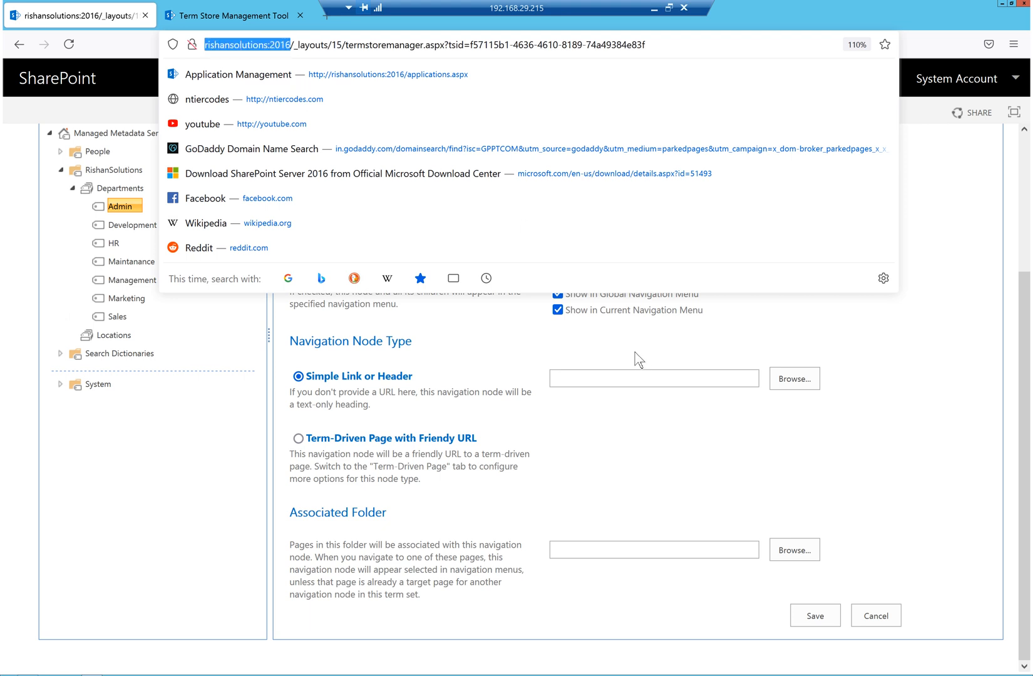
left_click(624, 373)
type("http://rishansolutions:2016")
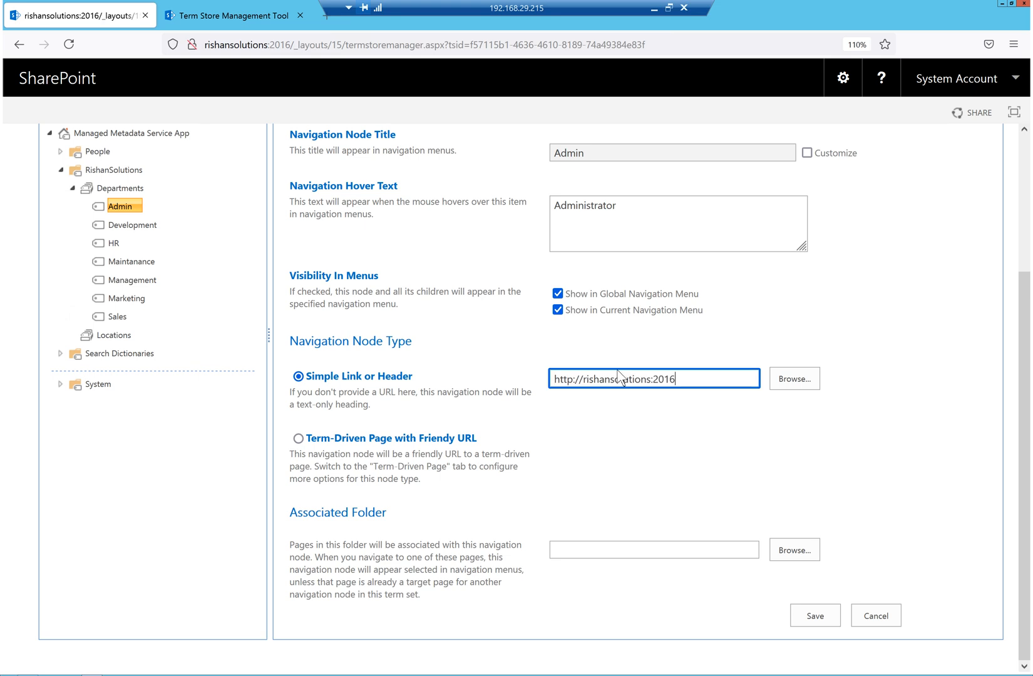
left_click(706, 429)
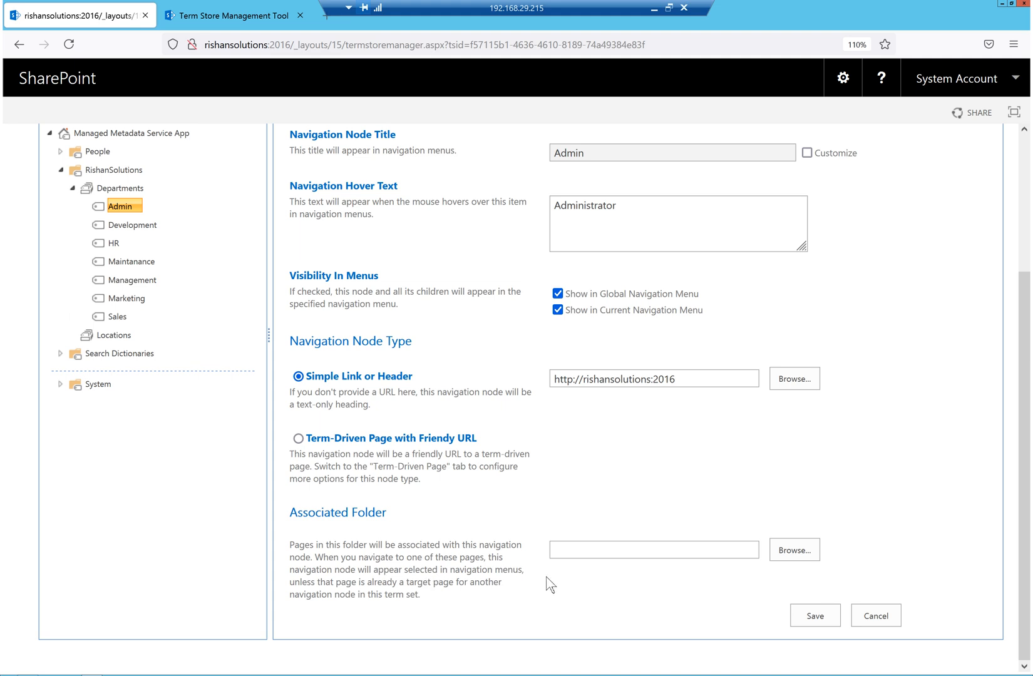
Check the Associated Folder setting, stay on the navigation page without discarding the edits, and save the Admin term's navigation settings
left_click_drag(412, 514, 297, 513)
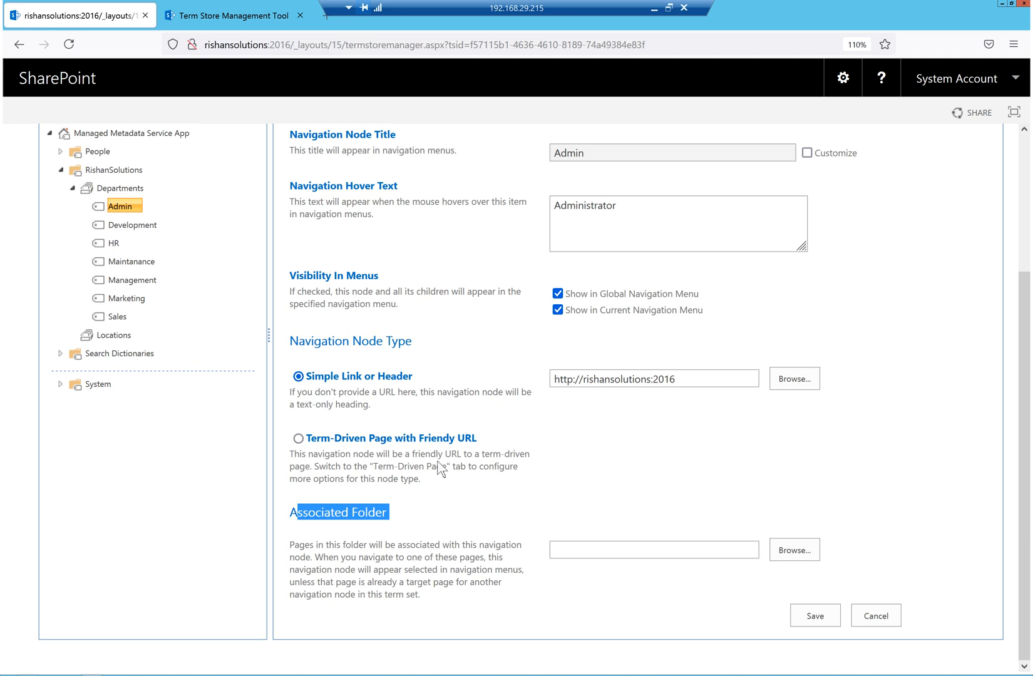
scroll(679, 392, "up", 3)
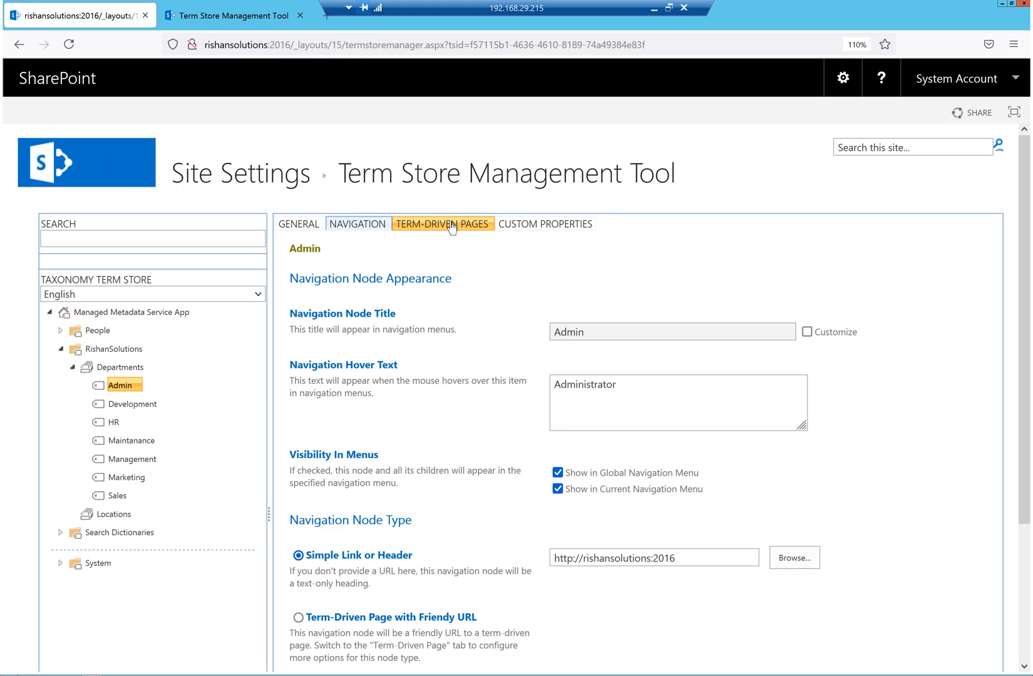
left_click(452, 226)
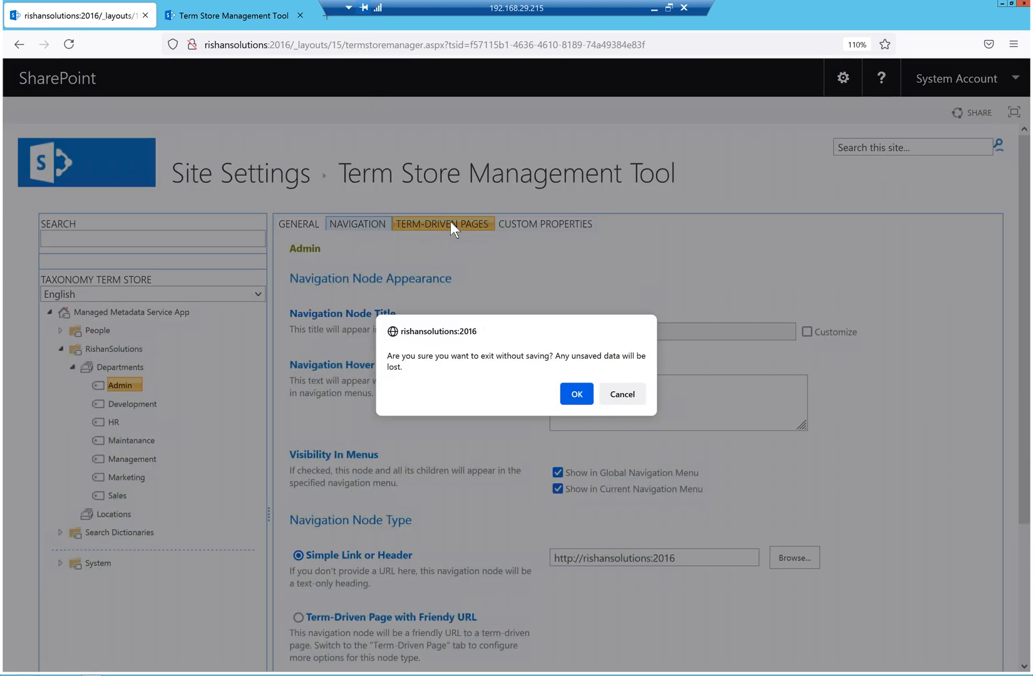
left_click(623, 393)
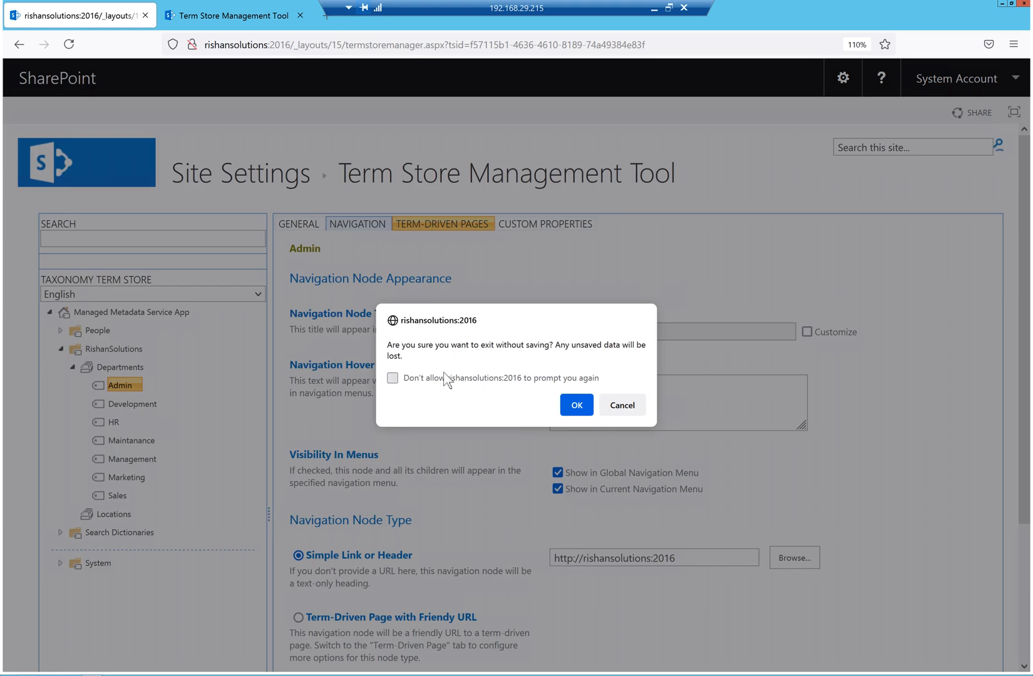
left_click(622, 408)
scroll(717, 432, "down", 3)
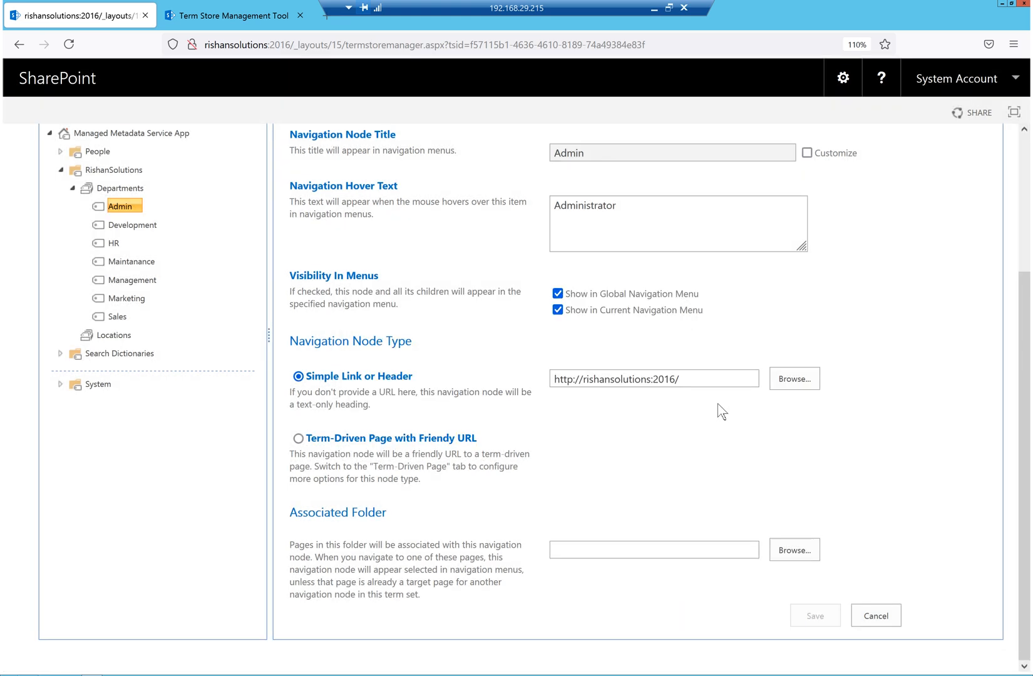
Compare the friendly URL and target page settings for term-driven pages of the Admin and Development terms
left_click_drag(488, 437, 314, 439)
scroll(563, 451, "up", 3)
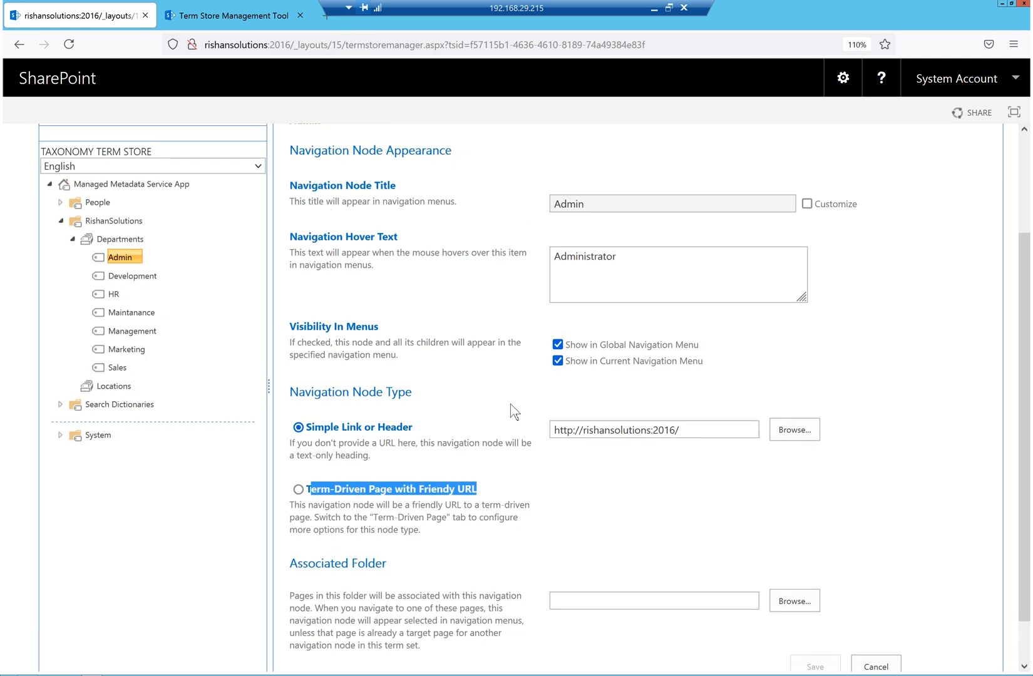
left_click(448, 220)
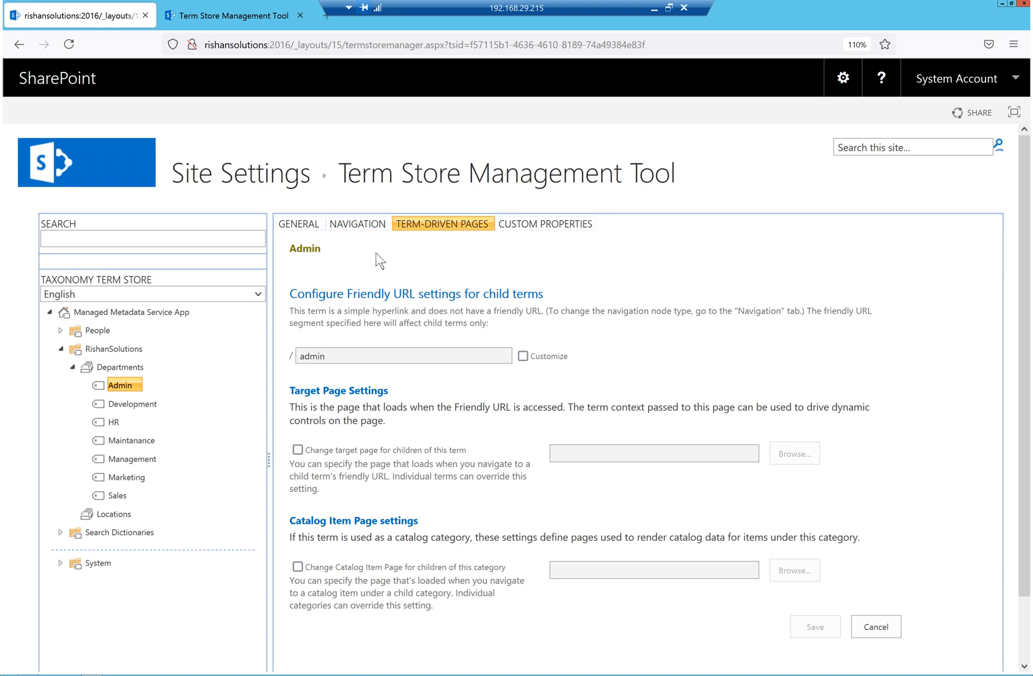
left_click(122, 406)
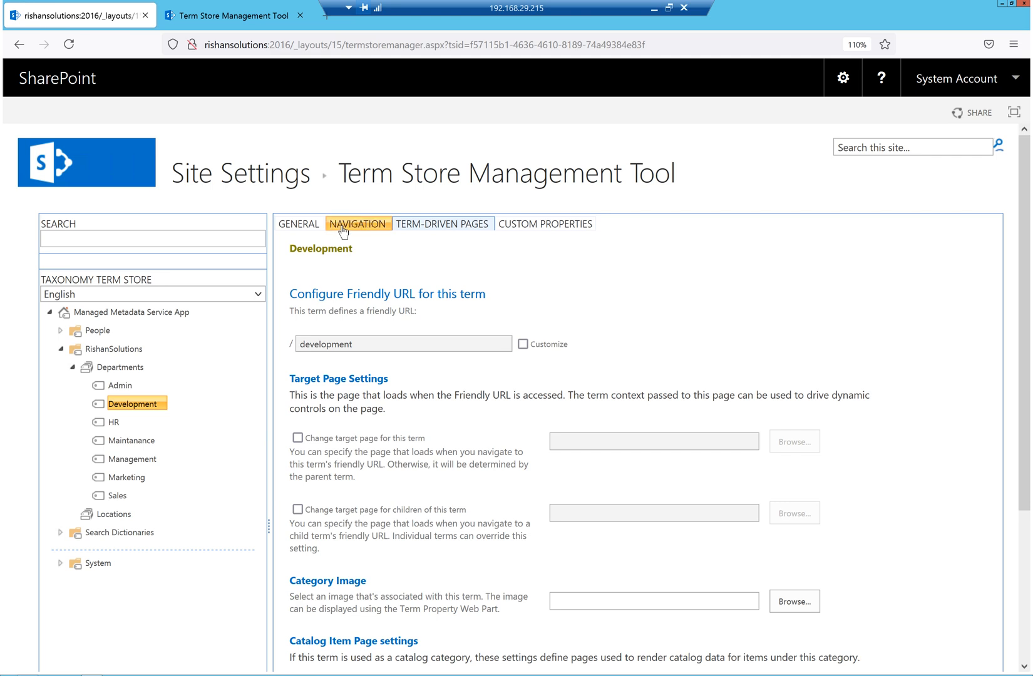
Create the child terms User Admin, Office admin and OS Admins under the Admin term in the Departments term set
mouse_move(155, 404)
mouse_move(105, 387)
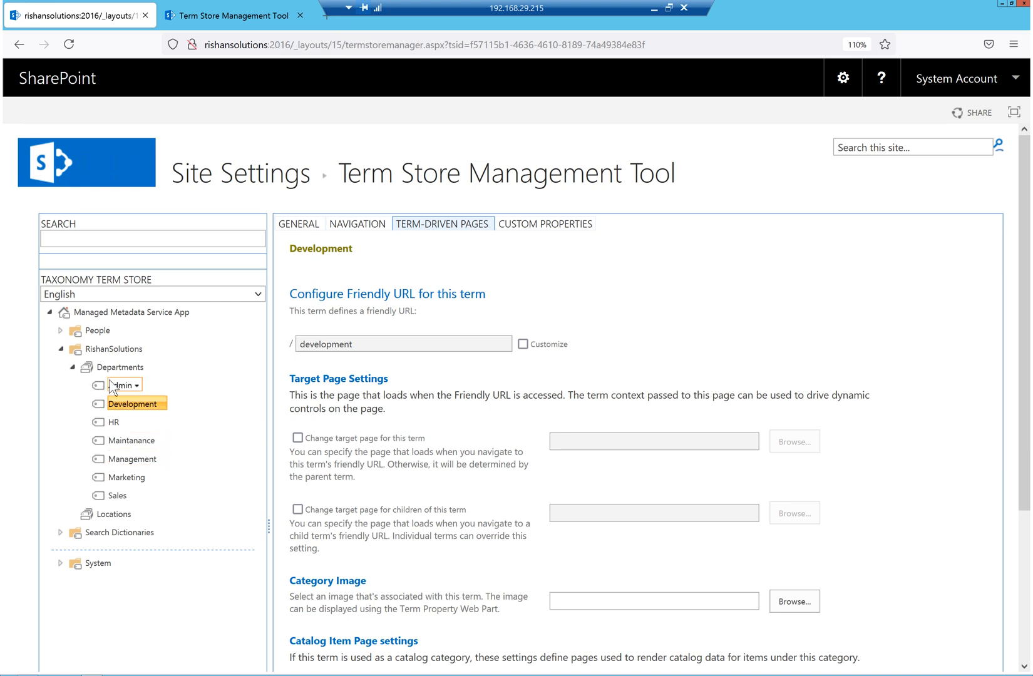
left_click(136, 386)
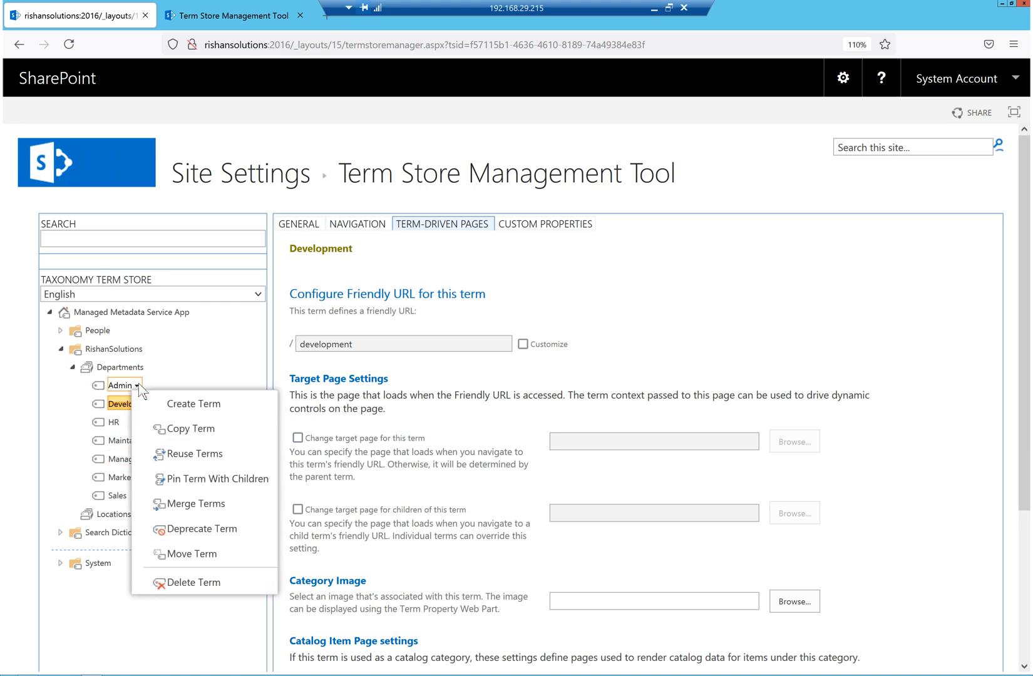
left_click(185, 403)
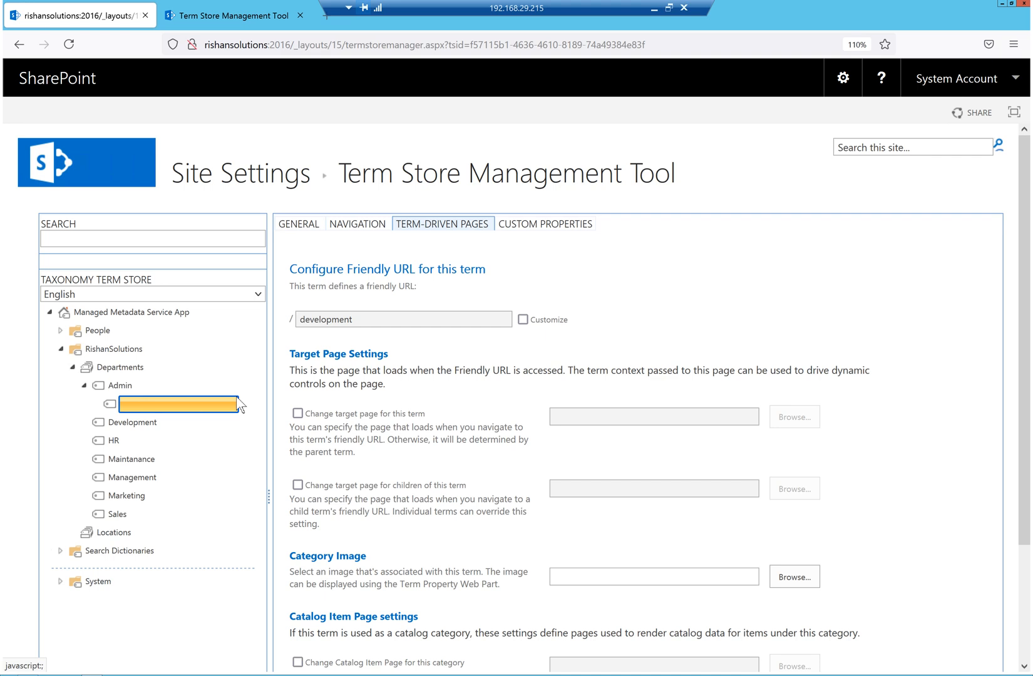
type("User Admin")
key("Return")
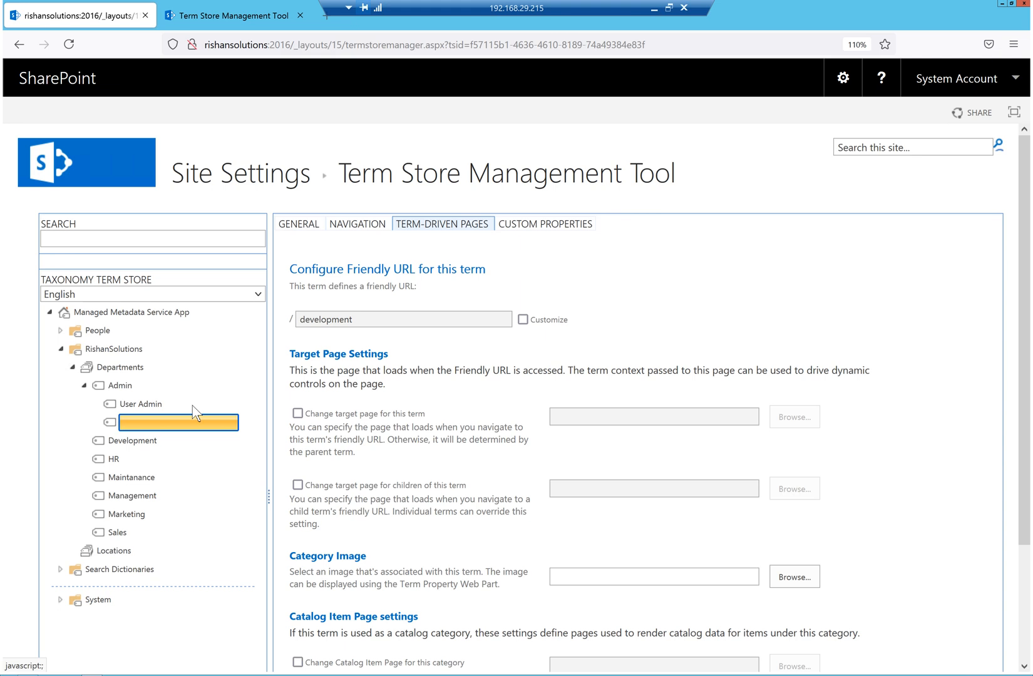
type("Office admin")
key("Return")
type("OS Admins")
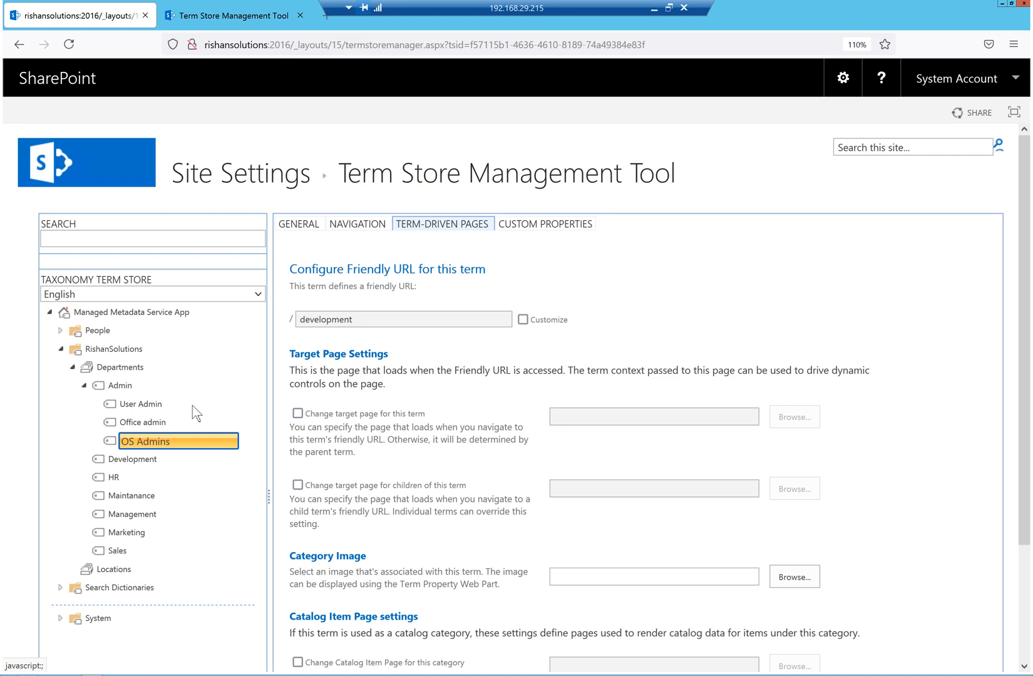
key("Return")
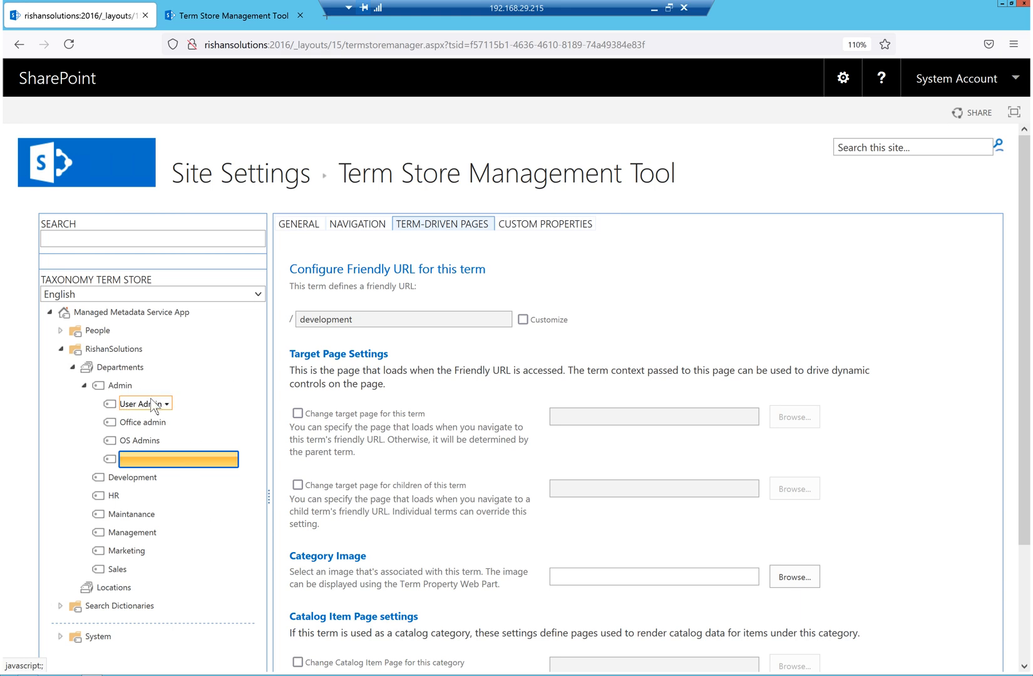
Review the User Admin term's friendly URL, navigation and general settings
left_click(129, 403)
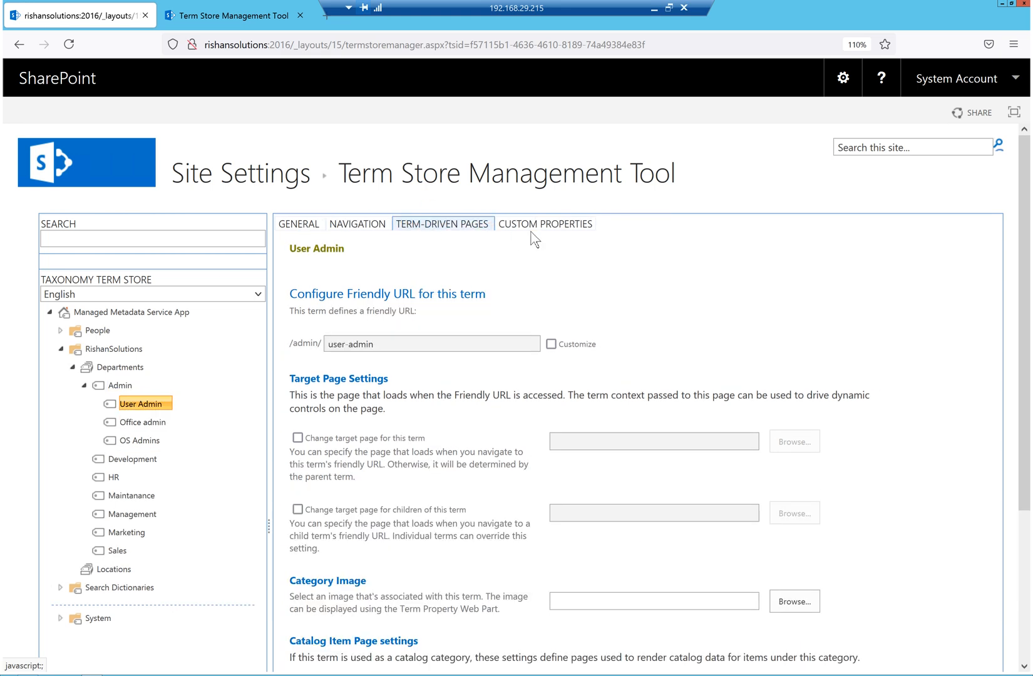
left_click(369, 231)
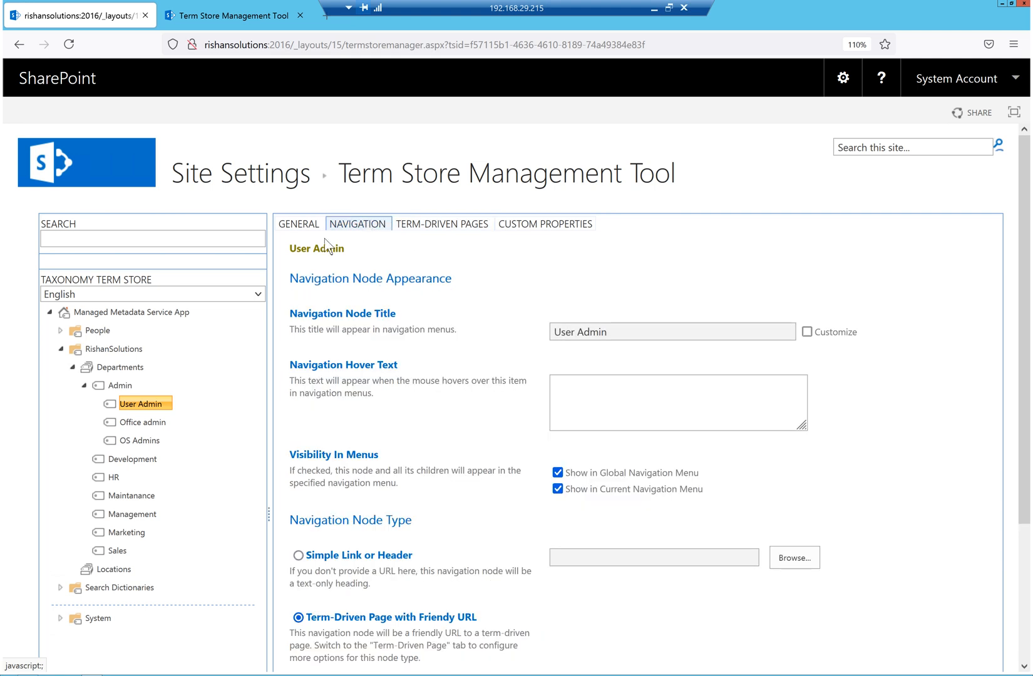
left_click(305, 227)
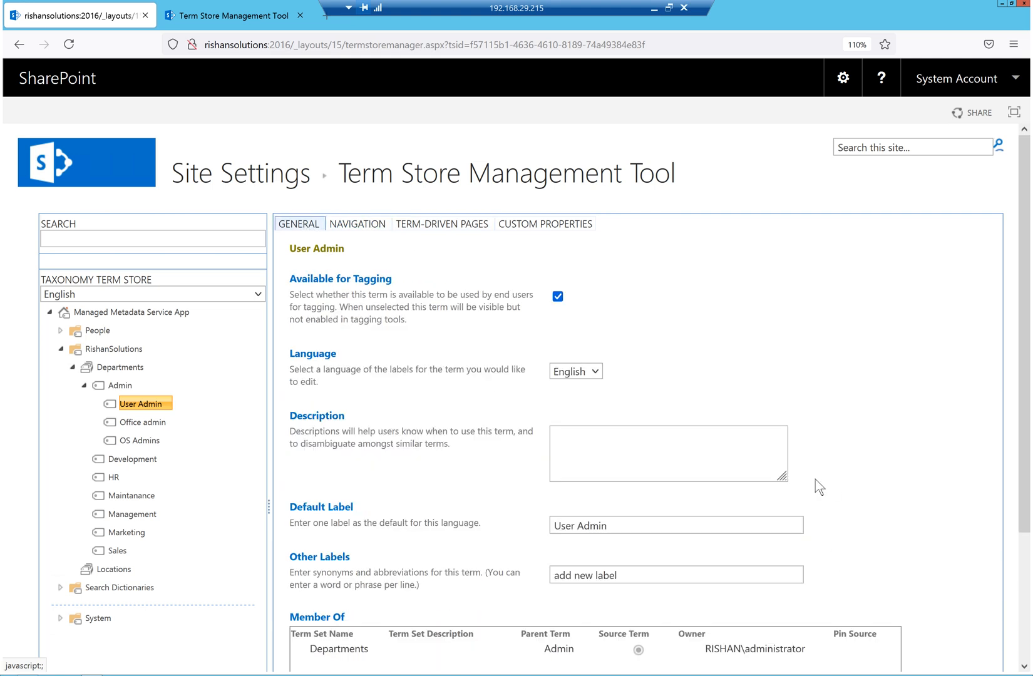
scroll(382, 385, "down", 3)
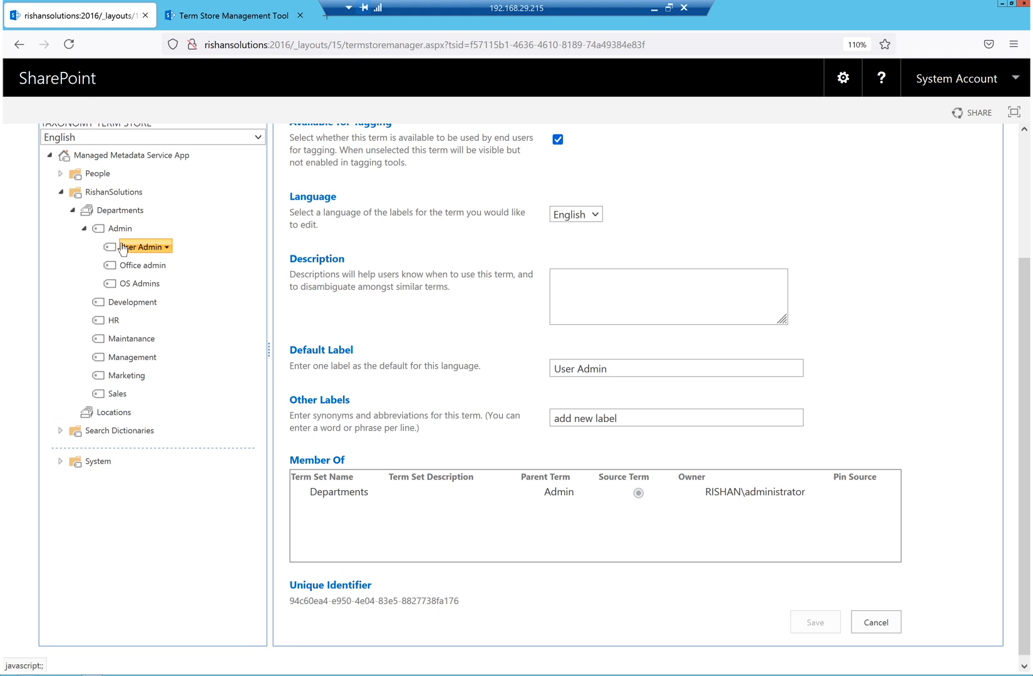
Reload the term store of the rishansolutions site and expand RishanSolutions, Departments and Admin to check the new terms
left_click(221, 15)
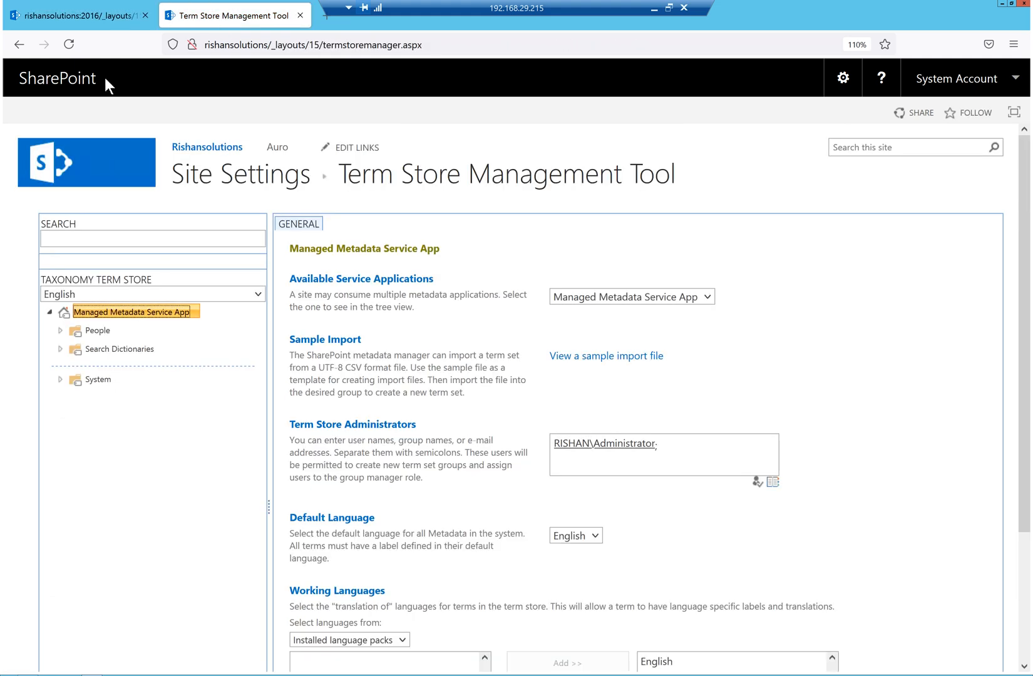
left_click(69, 50)
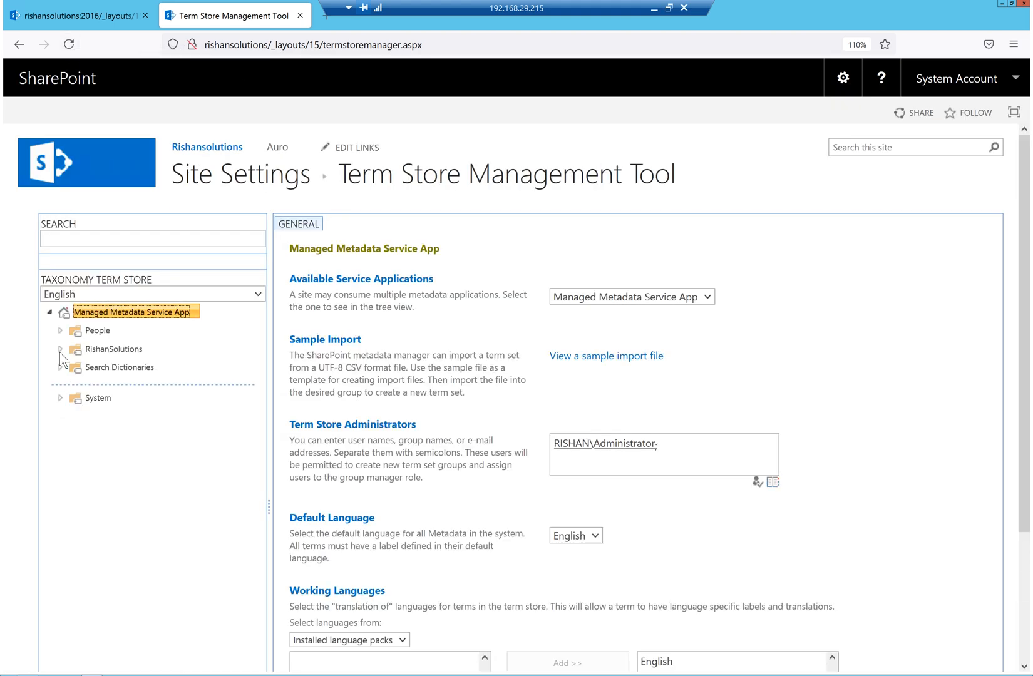
left_click(60, 350)
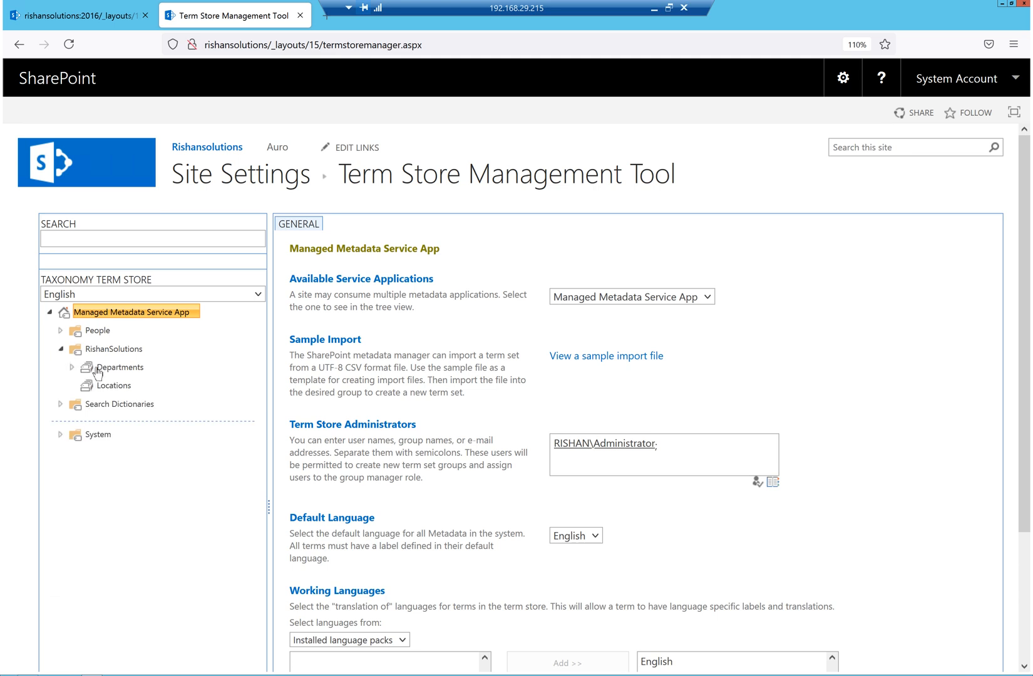
left_click(72, 369)
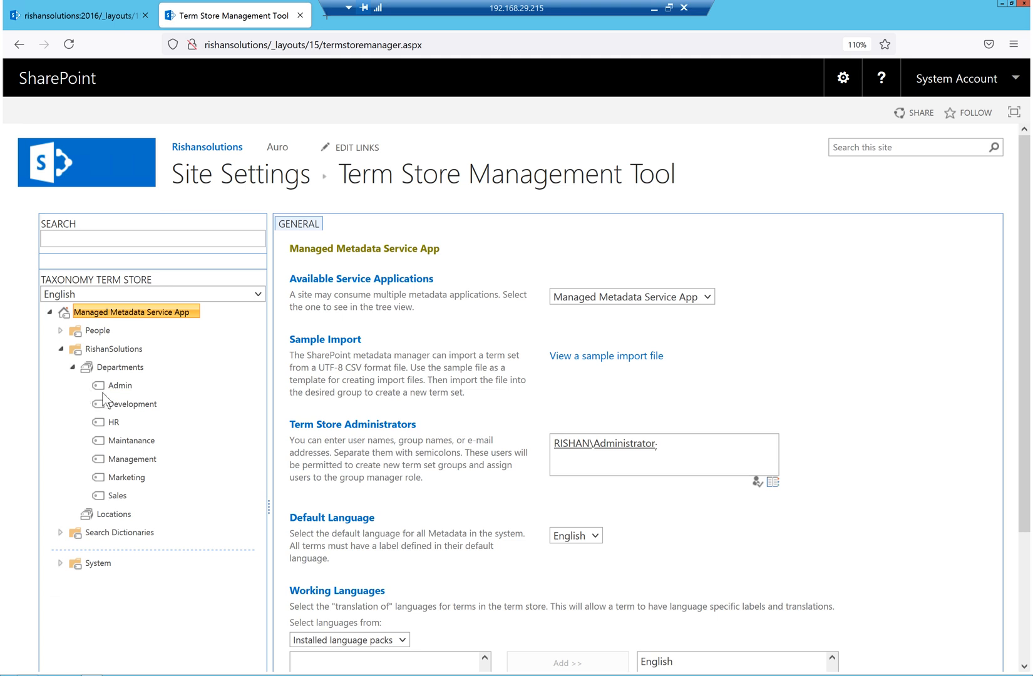
left_click(134, 461)
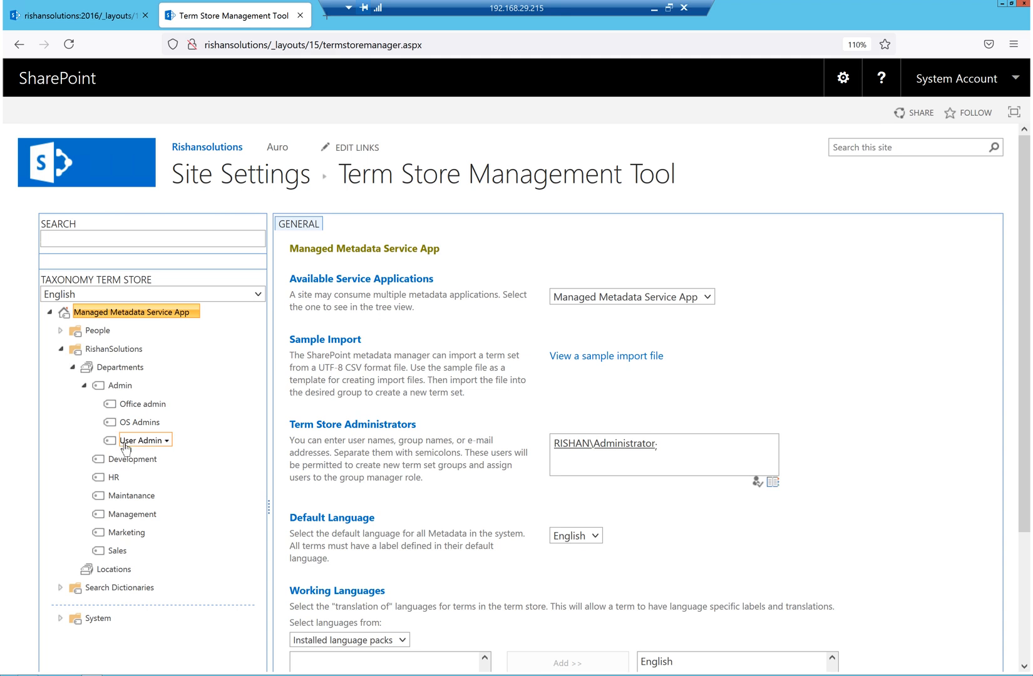
Go to the Rishansolutions site home page and open the Data list
left_click(843, 79)
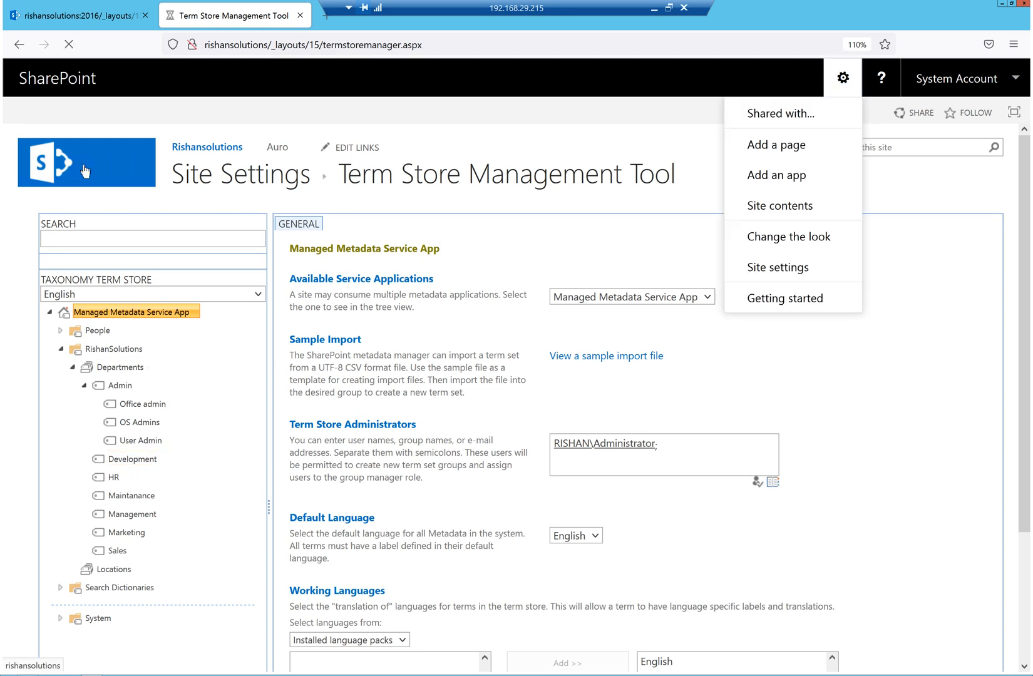
left_click(84, 167)
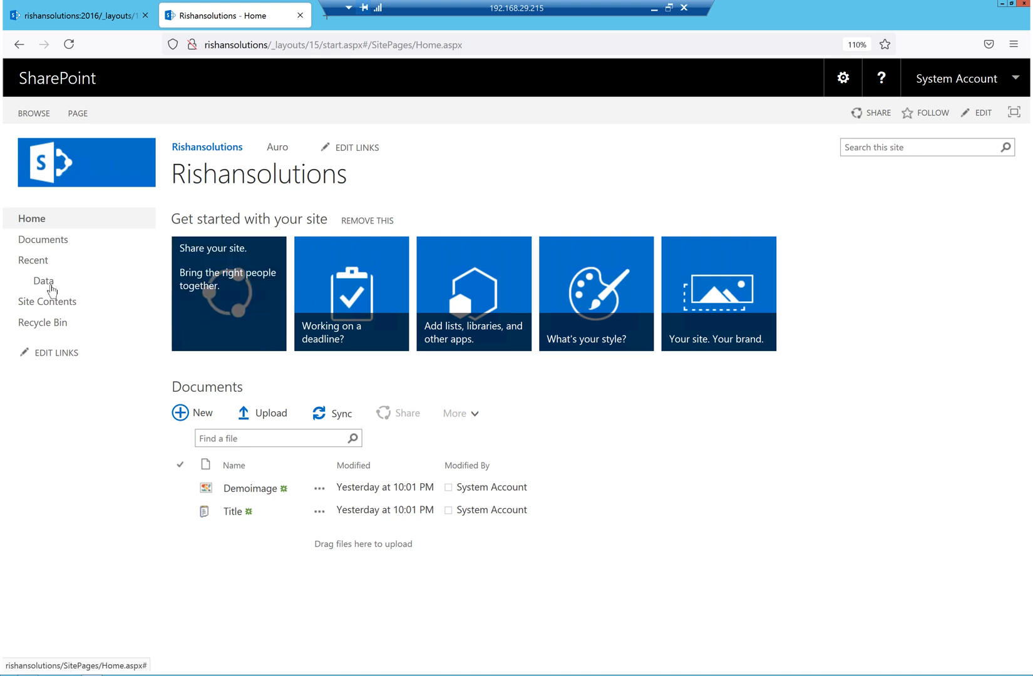
left_click(52, 288)
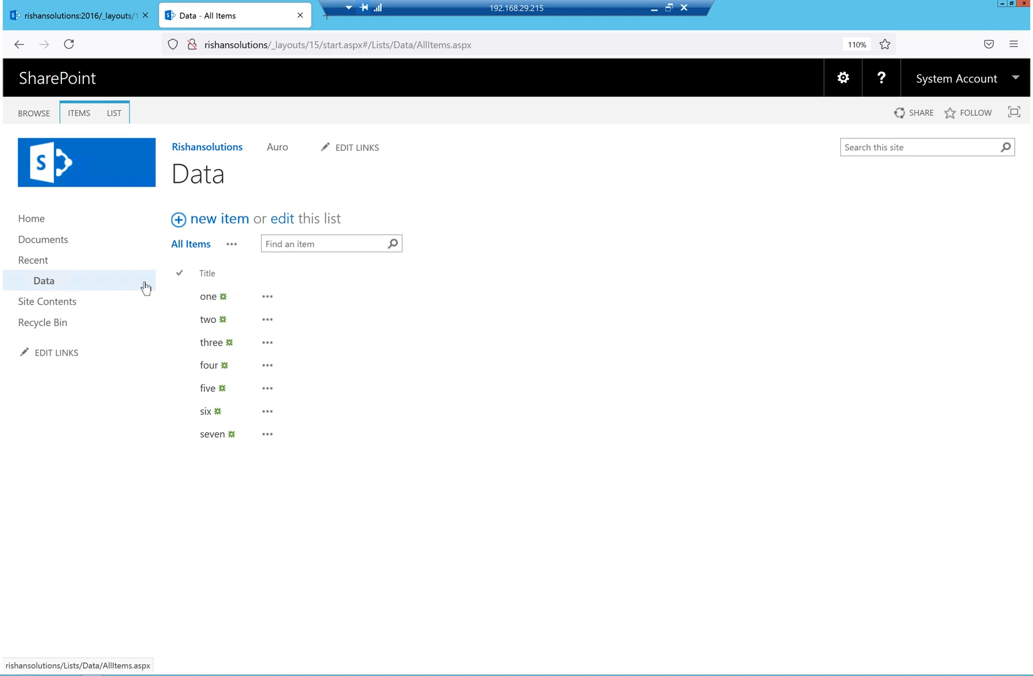
Start a new column named Company in the Data list with the Managed Metadata type
left_click(117, 110)
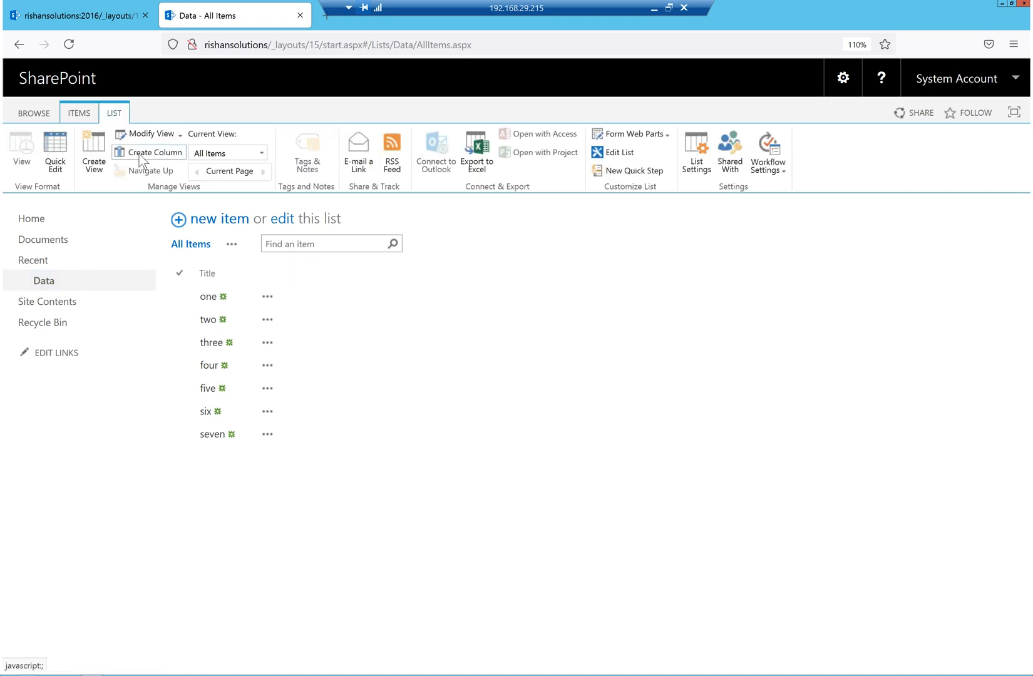
left_click(140, 155)
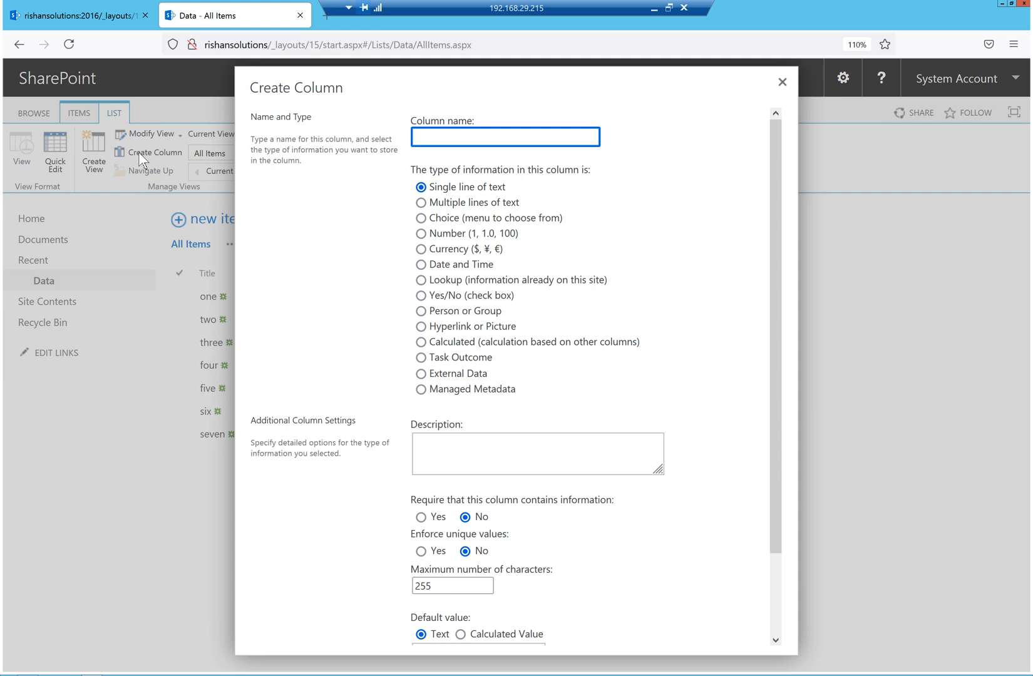
type("Company")
left_click(422, 391)
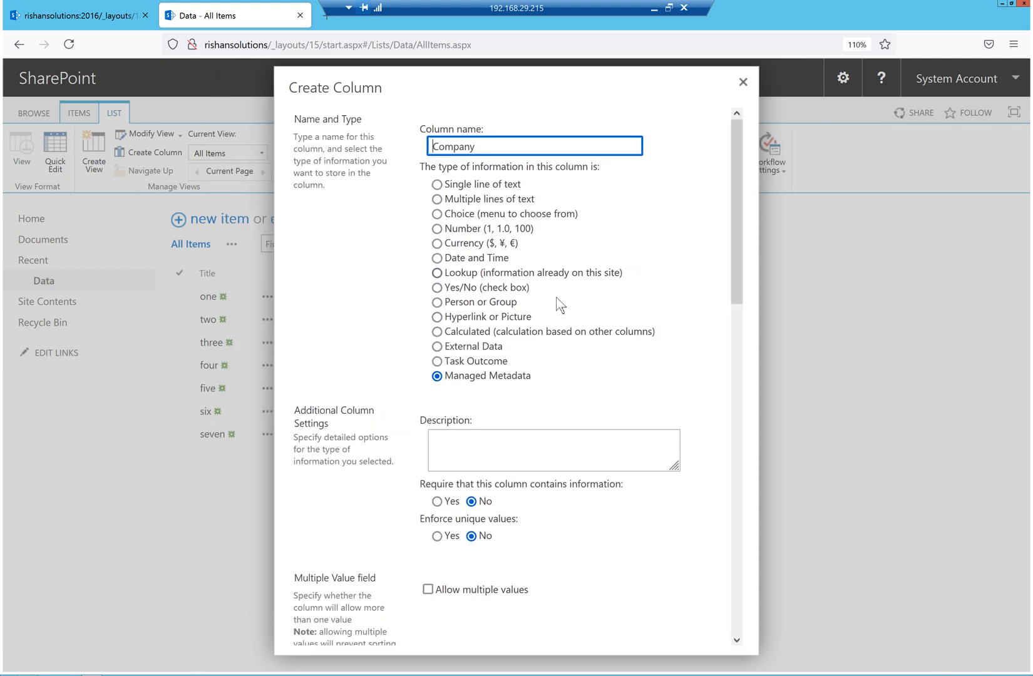
Allow multiple values for the Company column and check its display format options
scroll(555, 307, "down", 2)
scroll(514, 290, "down", 3)
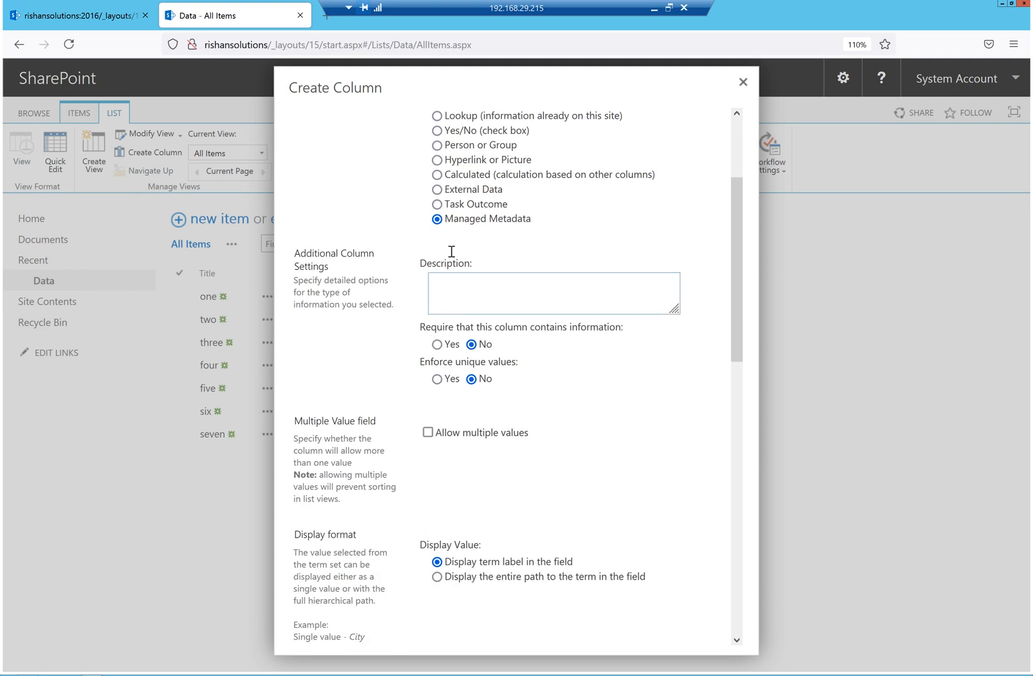
left_click(474, 296)
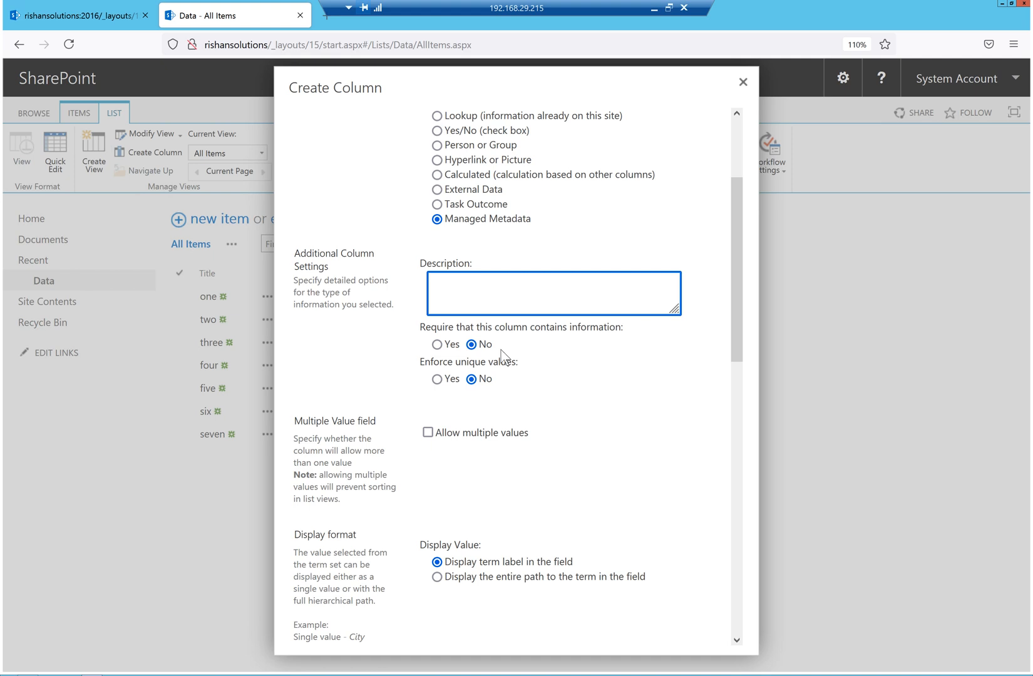
scroll(500, 356, "down", 3)
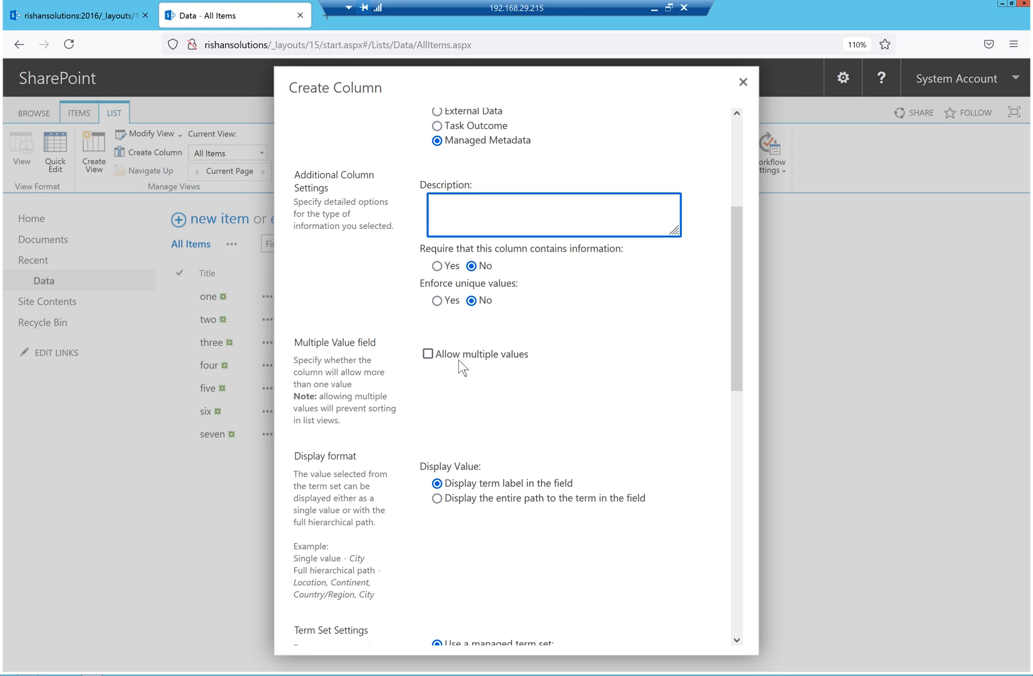
left_click(428, 355)
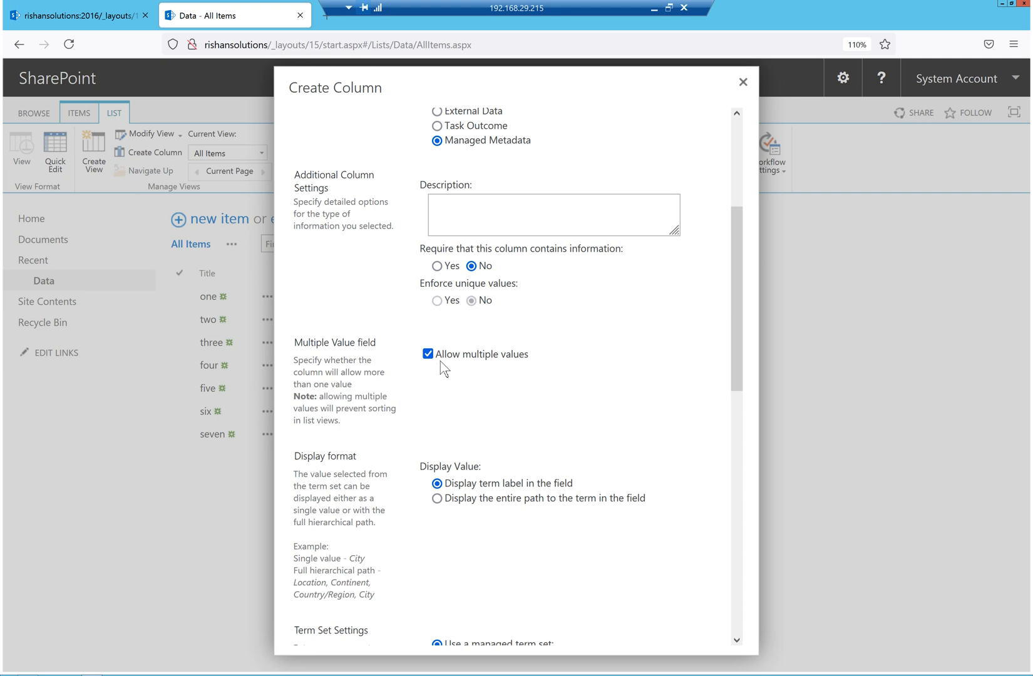
scroll(533, 442, "down", 1)
scroll(533, 442, "down", 3)
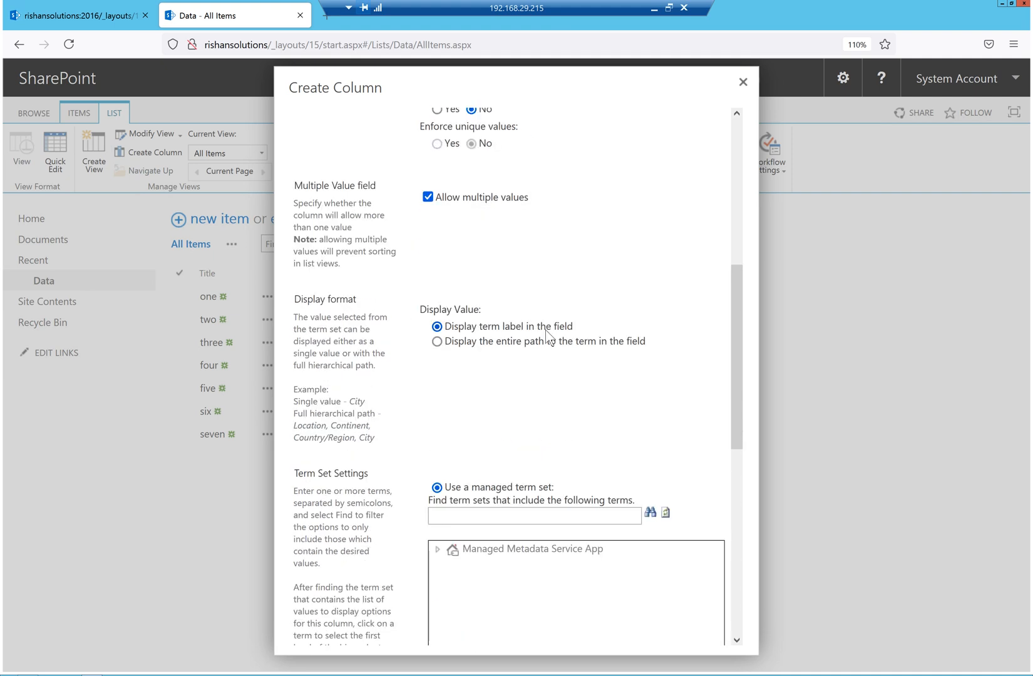
left_click_drag(574, 326, 451, 327)
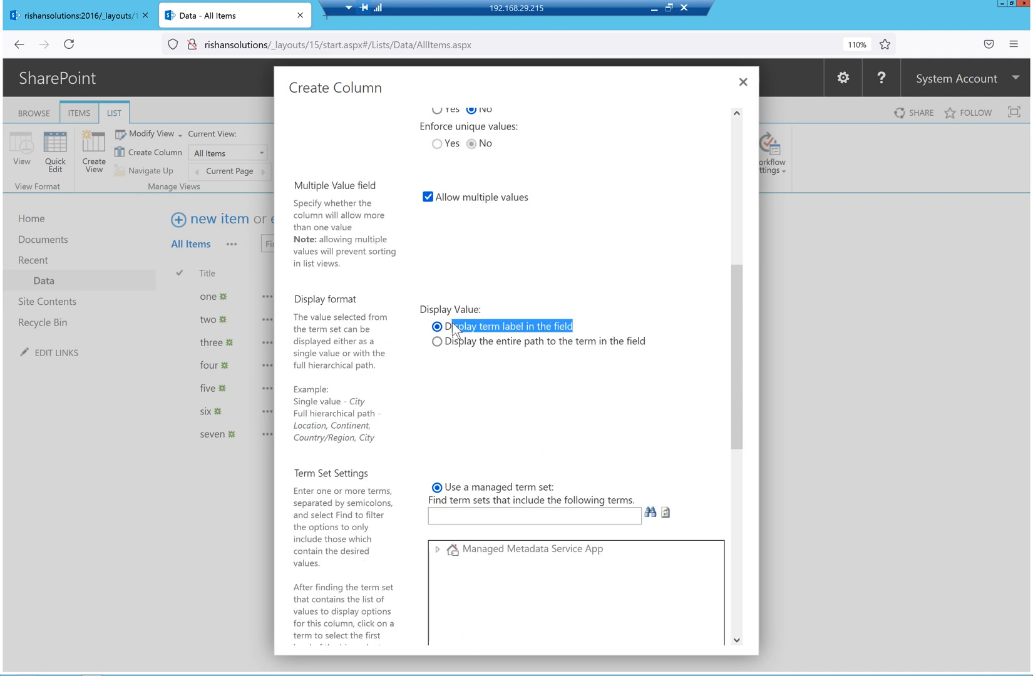
Search the managed term sets for Location and Locations in the Company column's term set settings
scroll(577, 374, "down", 3)
scroll(384, 333, "down", 1)
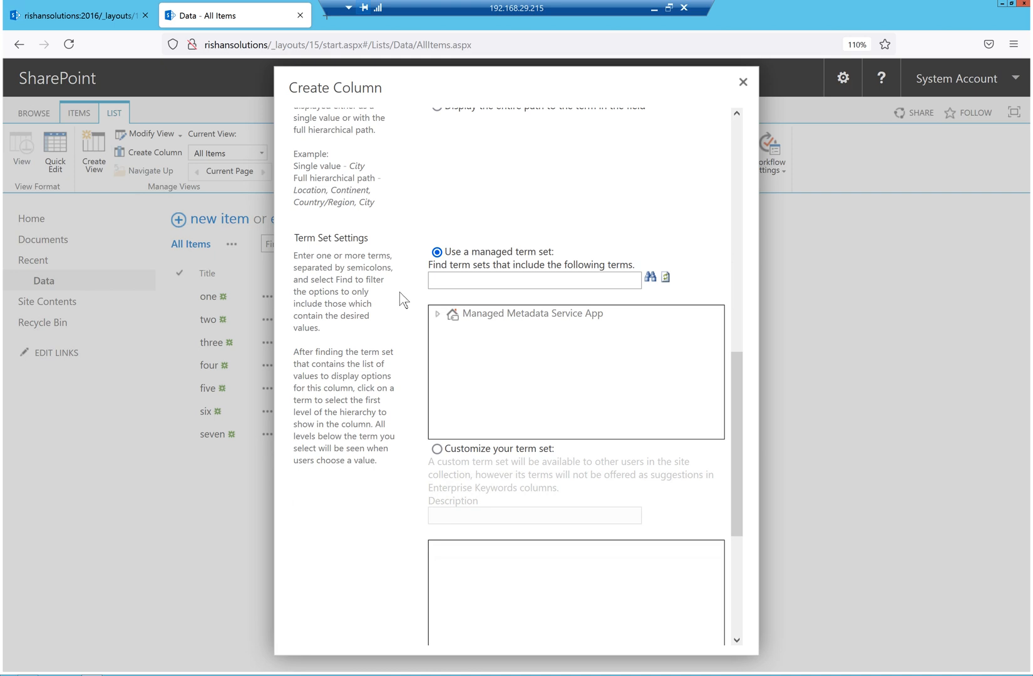
left_click(557, 280)
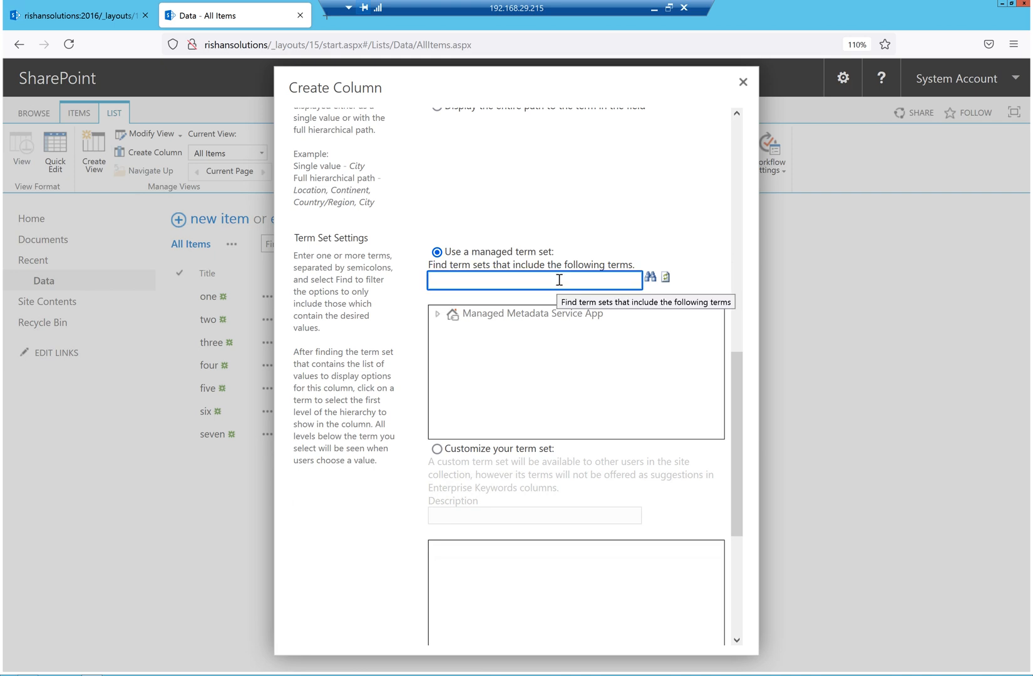
type("Locations")
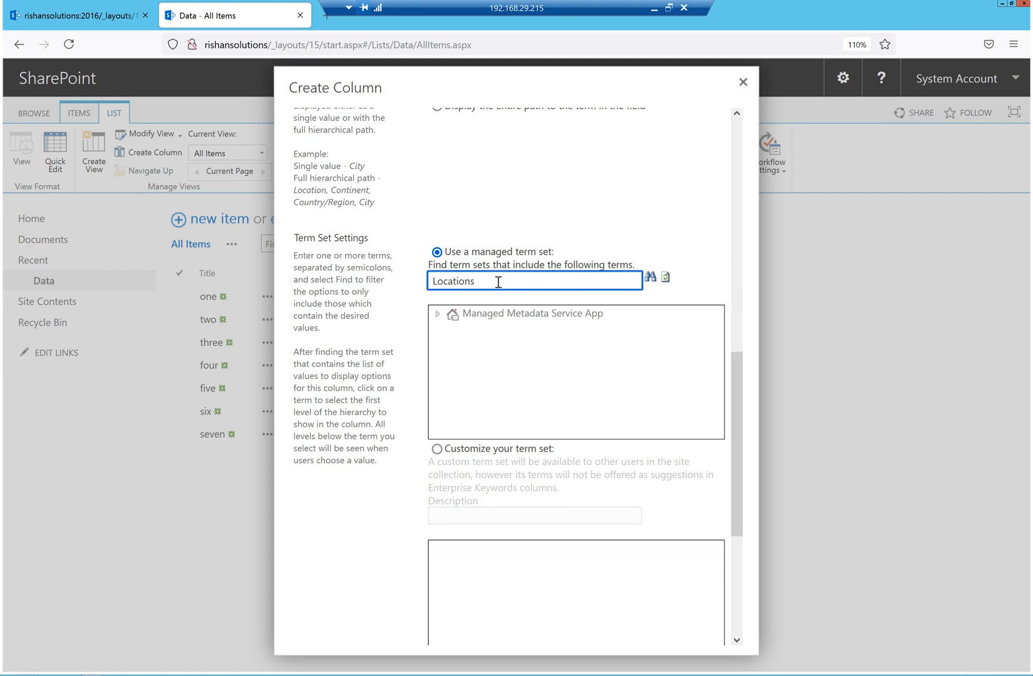
left_click(651, 277)
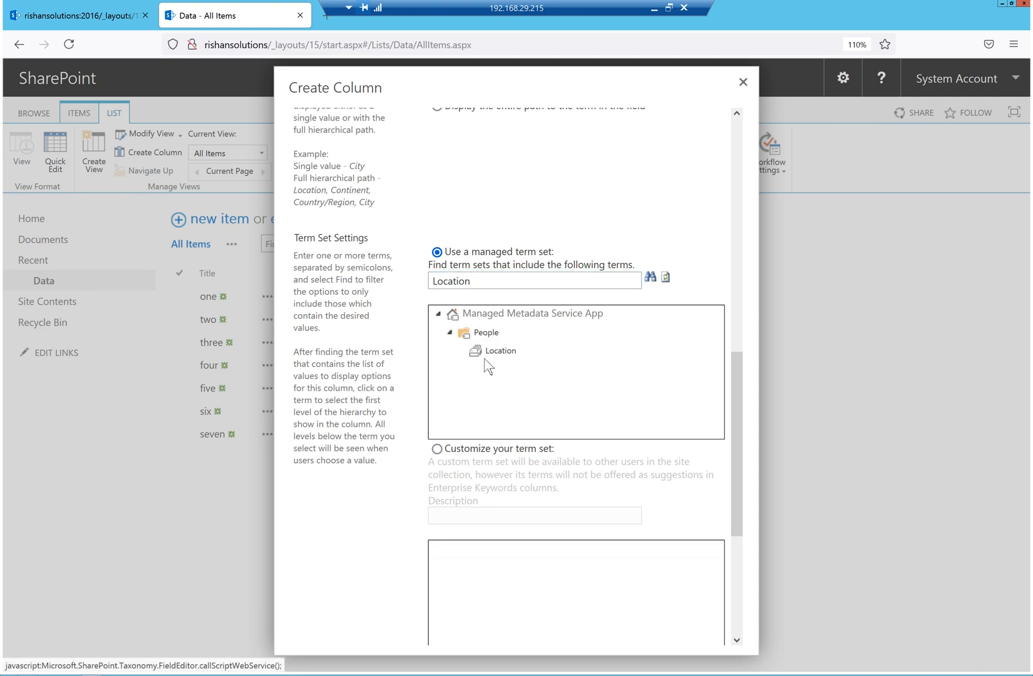
left_click(499, 351)
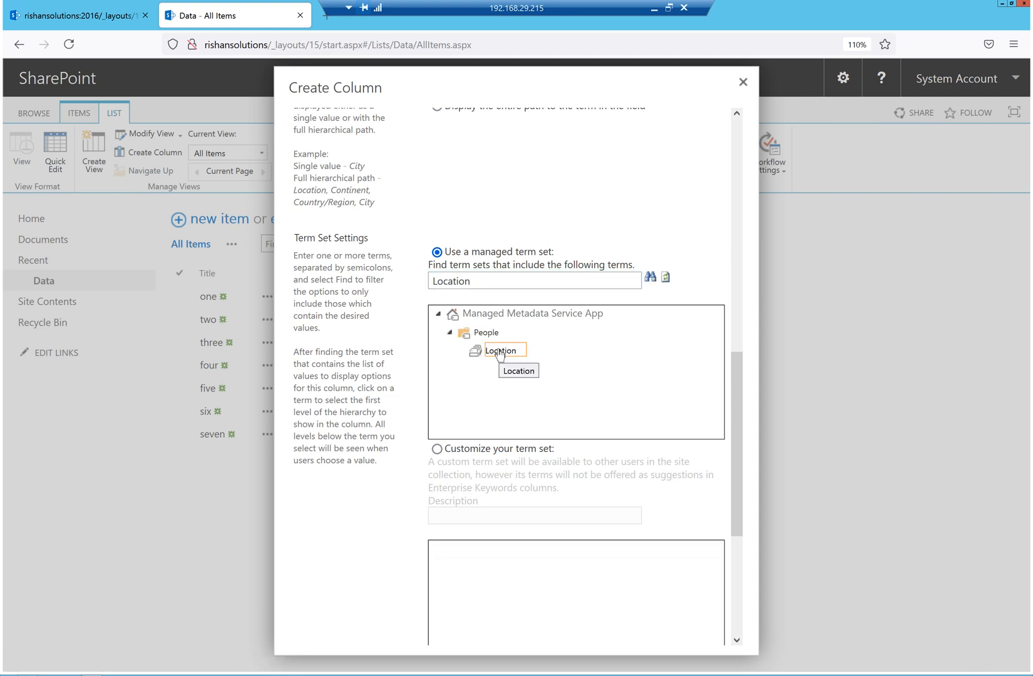
left_click(495, 280)
type("s")
left_click(650, 279)
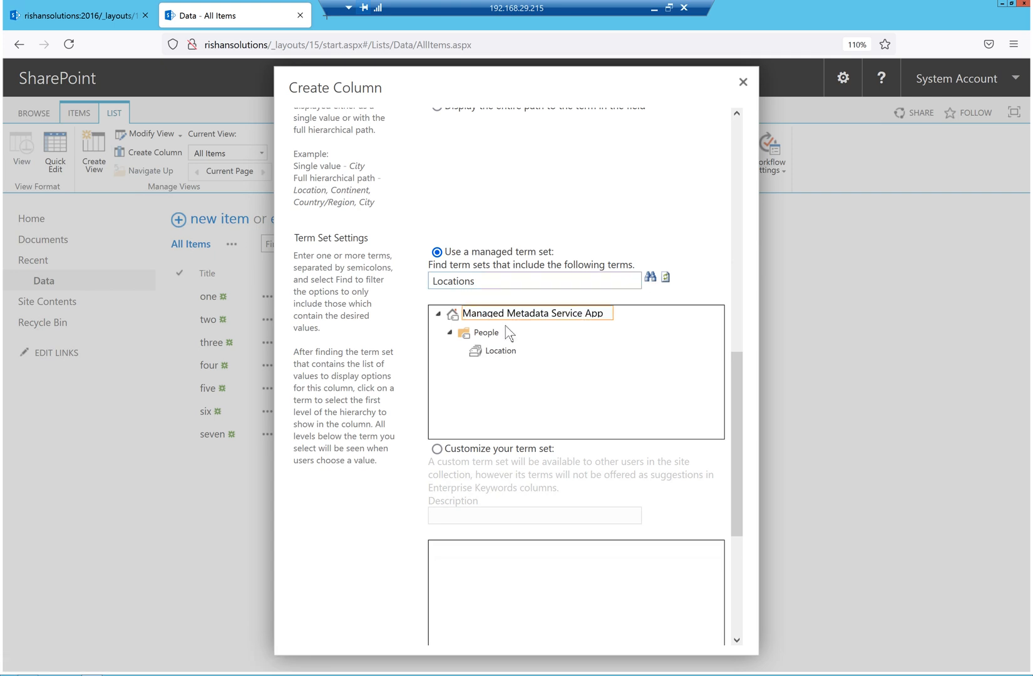
Clear the term set search and reset the Managed Metadata Service App tree to its full, unfiltered list
double_click(486, 284)
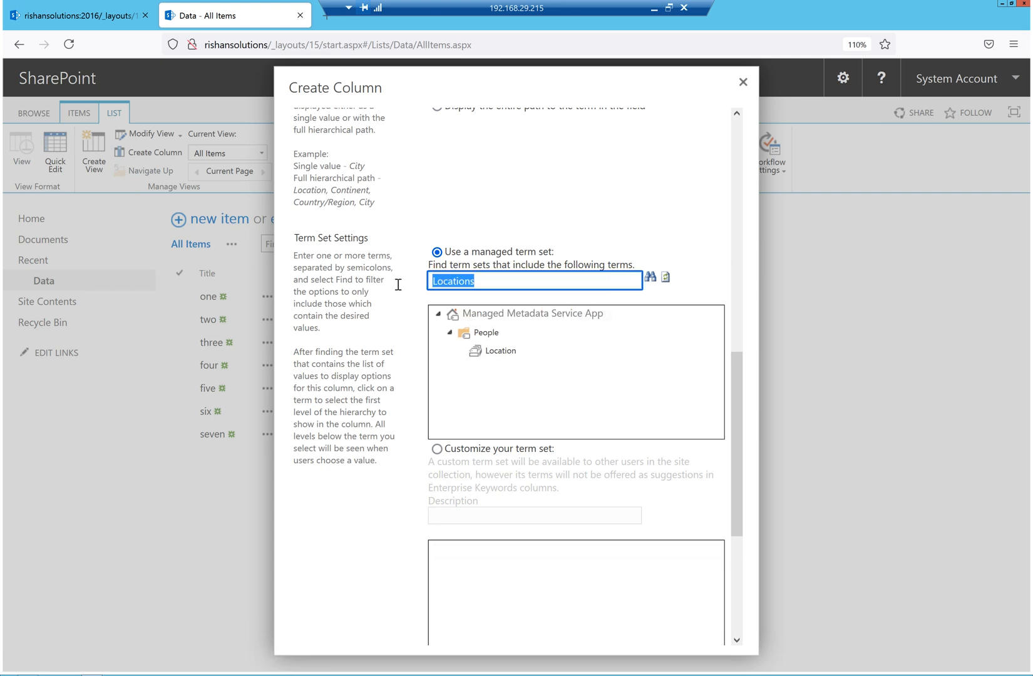
key("BackSpace")
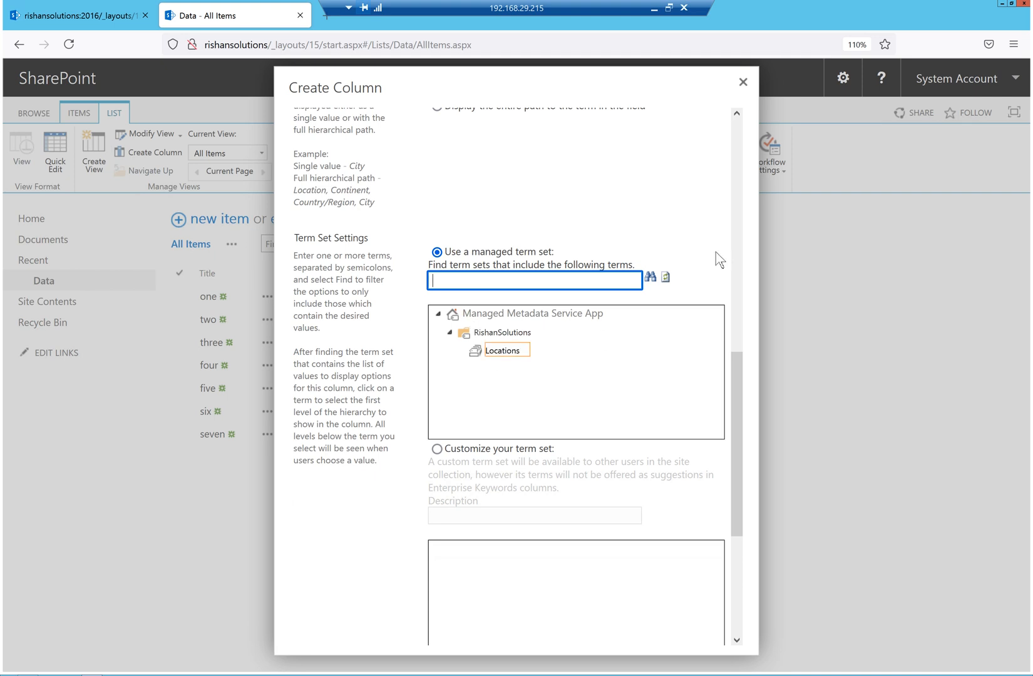
left_click(651, 279)
left_click(438, 313)
left_click(438, 313)
left_click(450, 333)
left_click(638, 287)
left_click(650, 280)
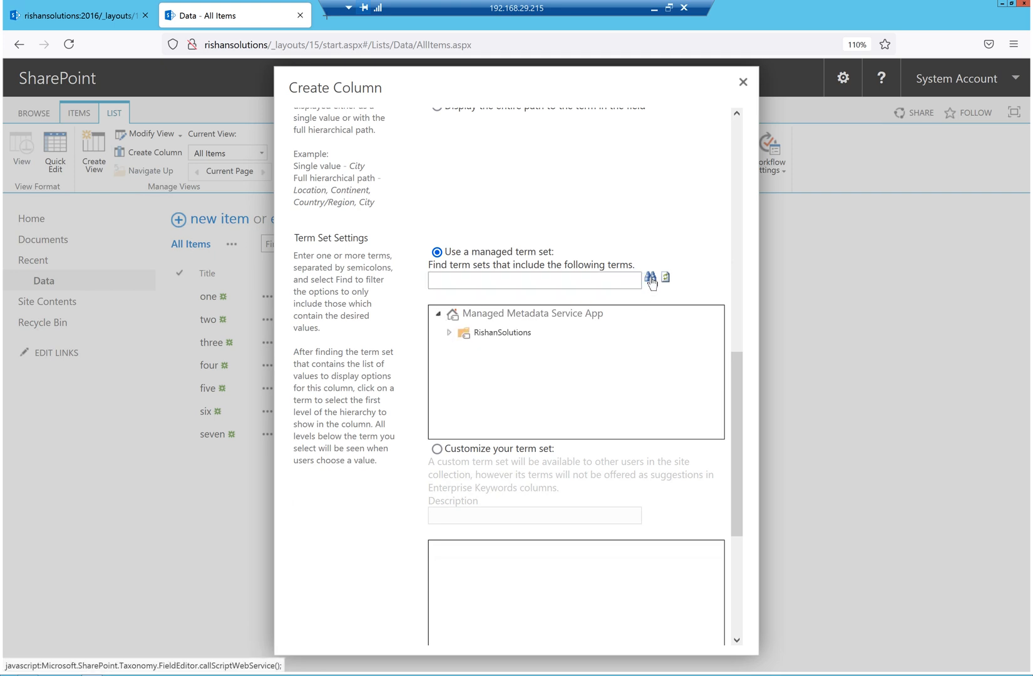
left_click(666, 277)
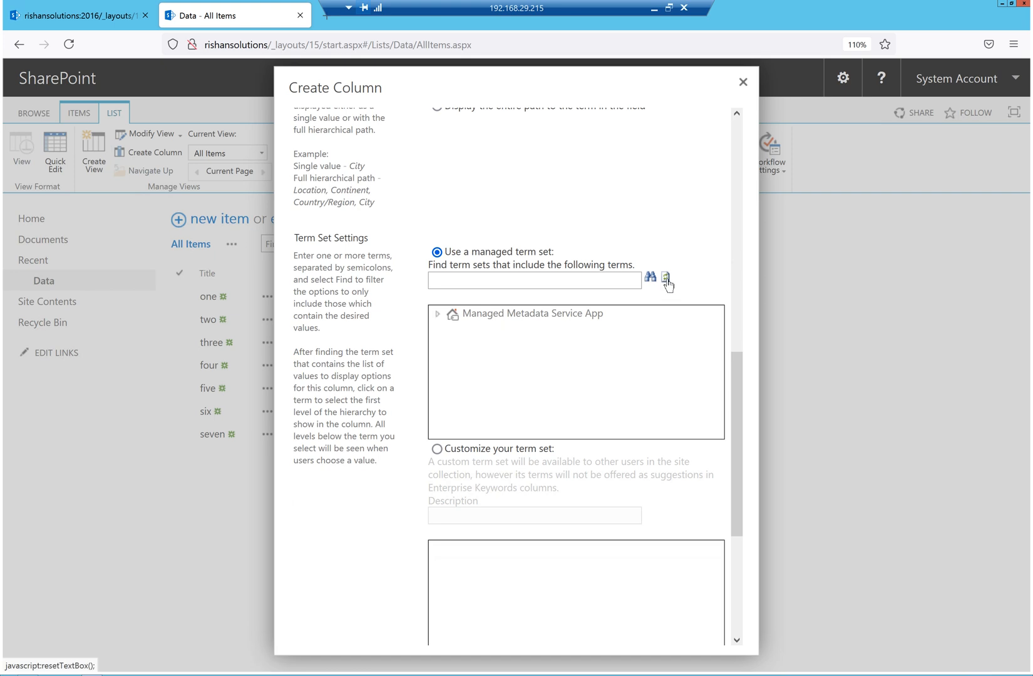
Choose the Departments term set under RishanSolutions for the Company column and create the column
left_click(437, 314)
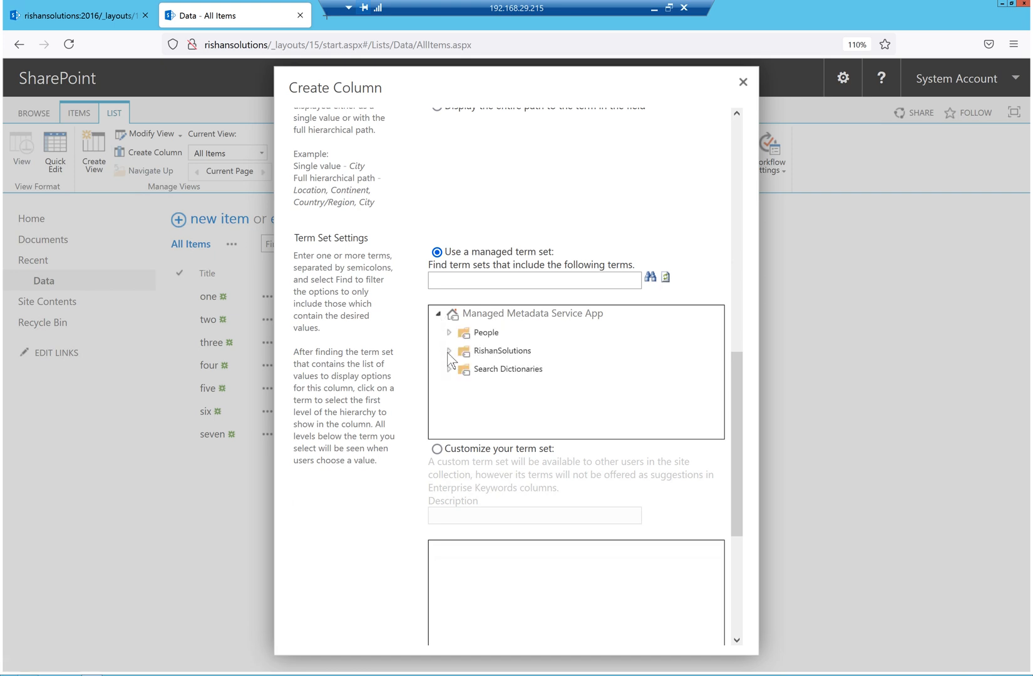
left_click(448, 350)
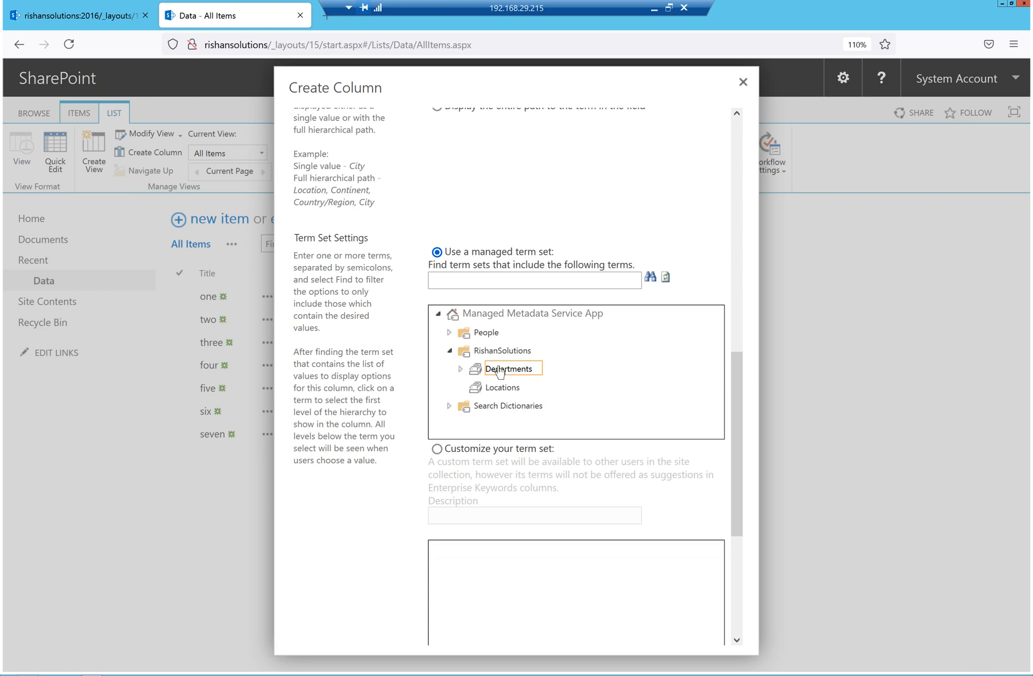
left_click(523, 370)
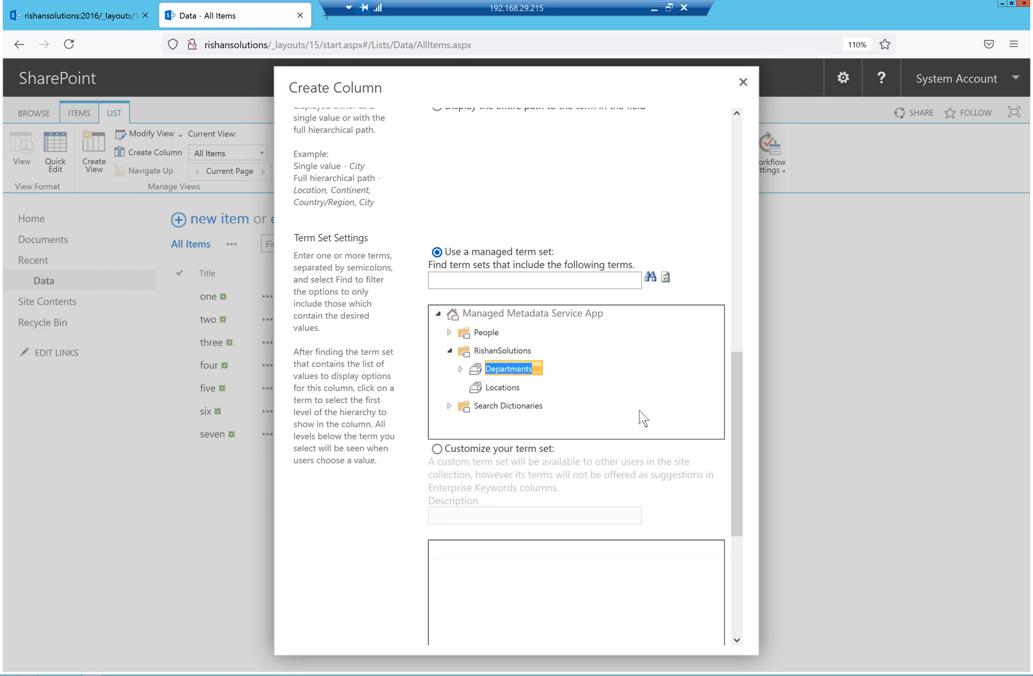
scroll(639, 413, "down", 3)
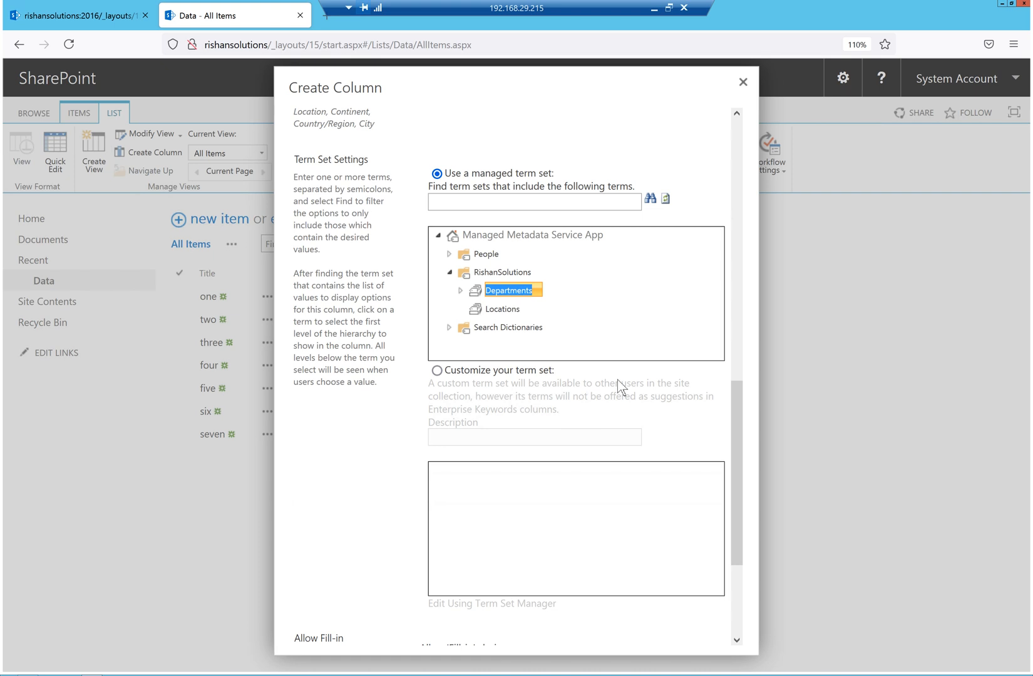
scroll(629, 383, "down", 3)
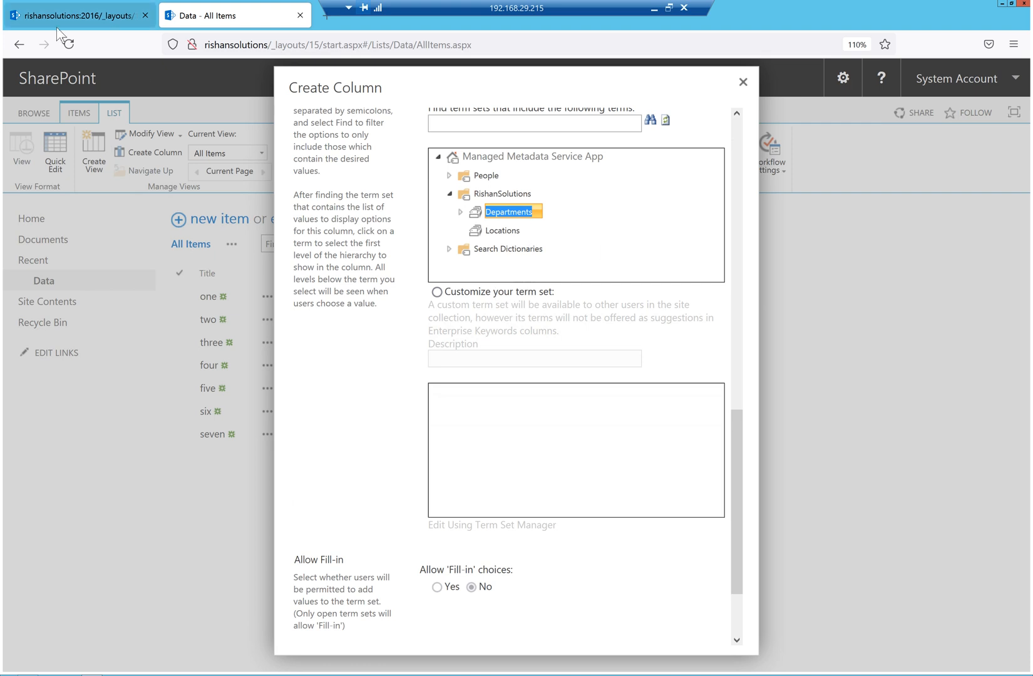
scroll(532, 400, "down", 2)
scroll(525, 426, "down", 2)
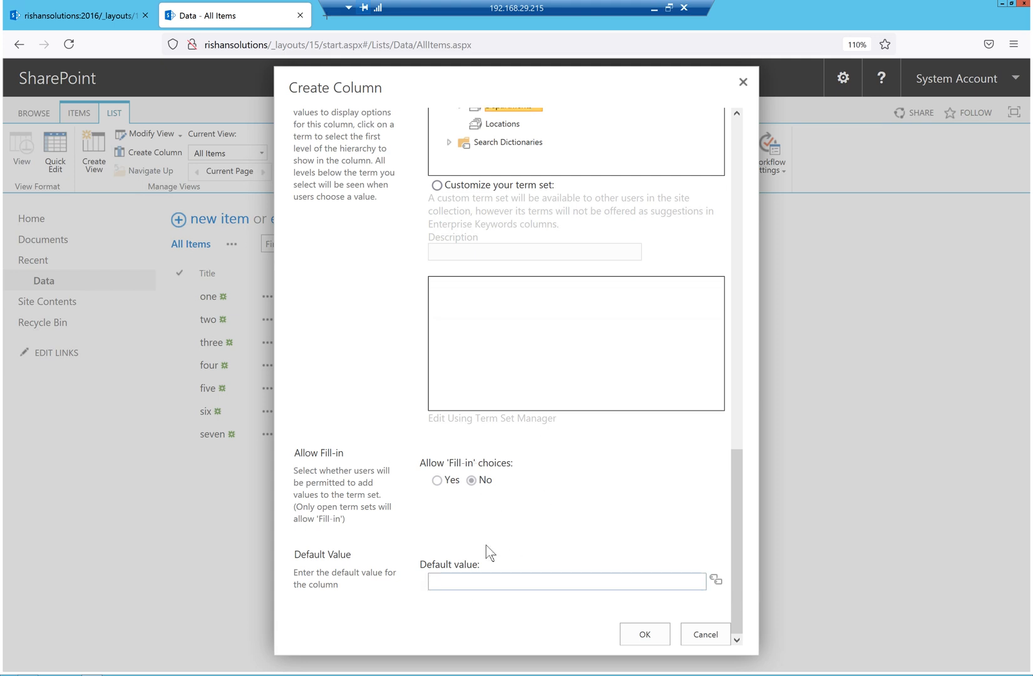
scroll(532, 542, "up", 5)
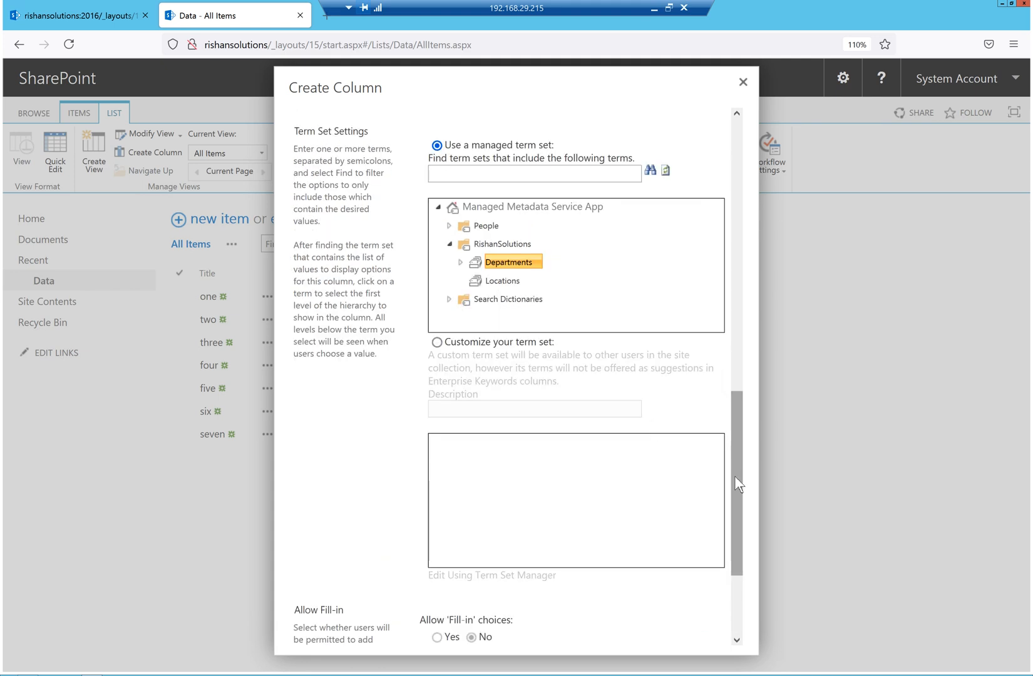
scroll(733, 471, "down", 5)
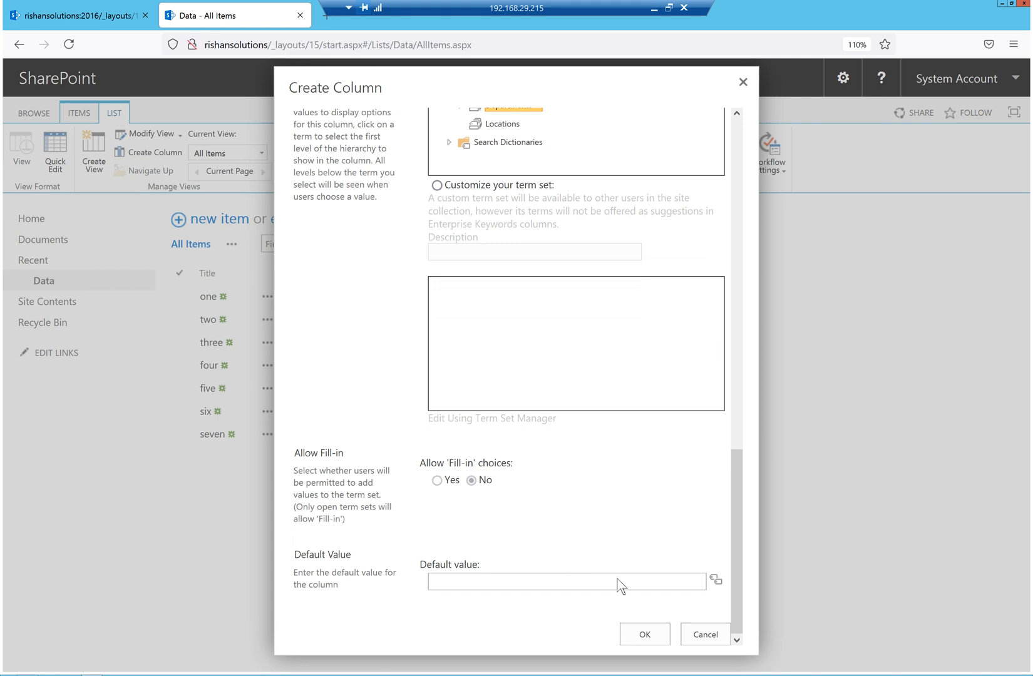
left_click(648, 629)
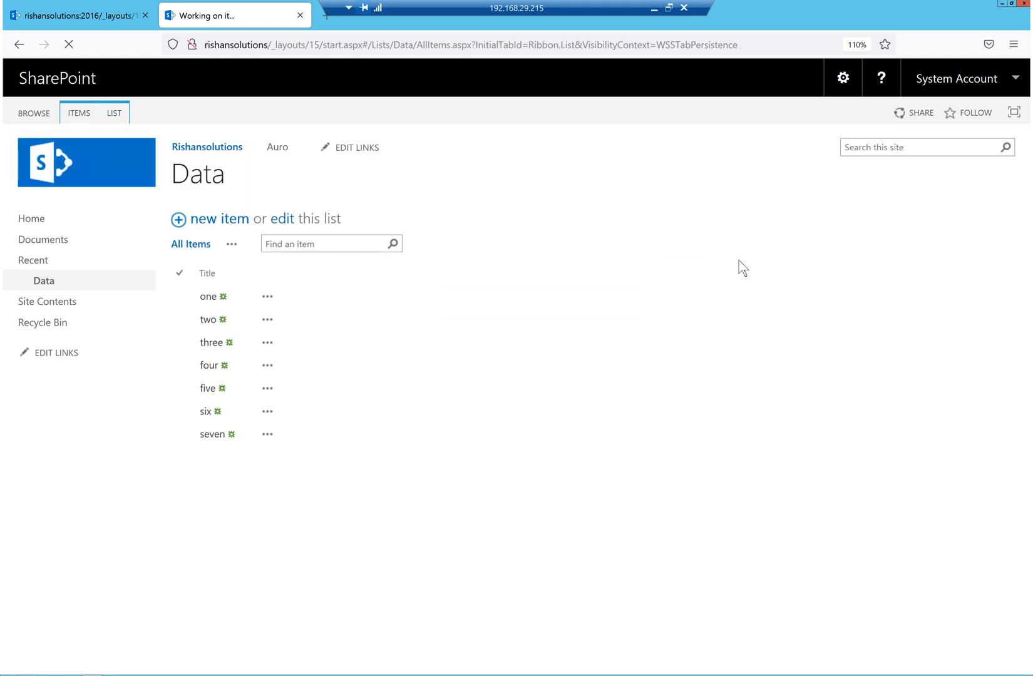
Start a new item titled Ten in the Data list
left_click(236, 225)
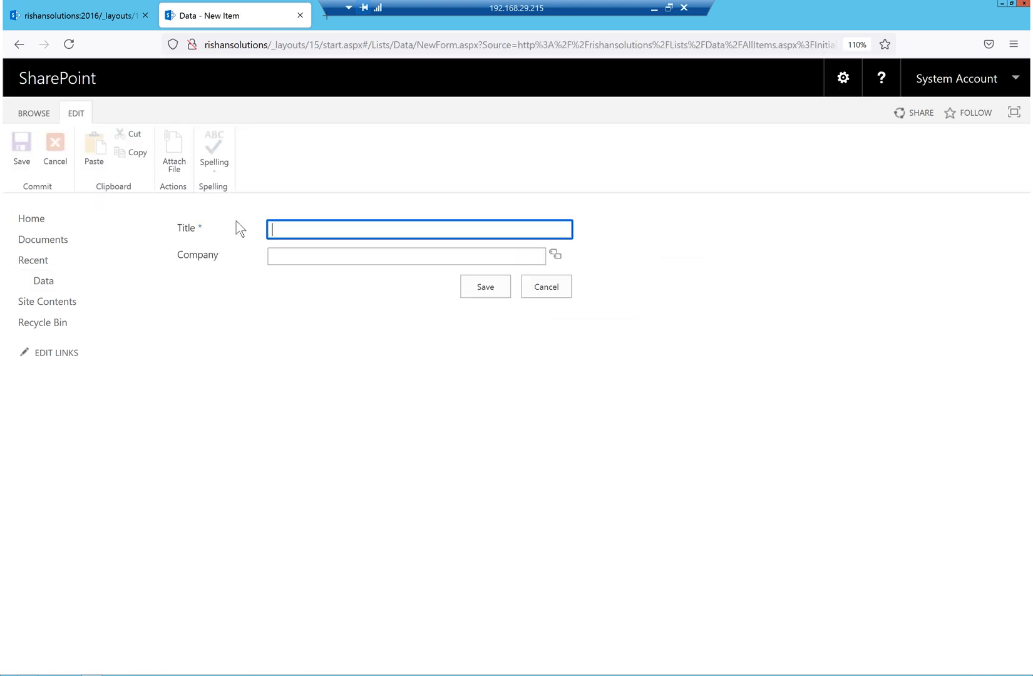
left_click(402, 235)
type("Ten")
left_click(323, 253)
Set the item's Company field to the terms Office admin, HR and Marketing, and save the item
left_click(561, 253)
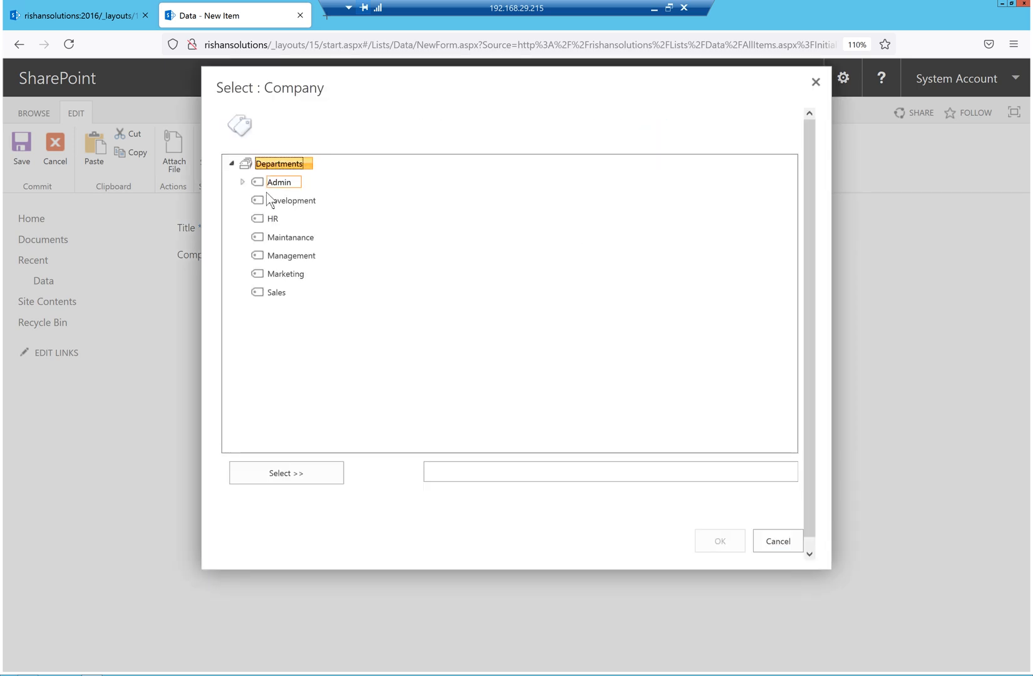
left_click(242, 181)
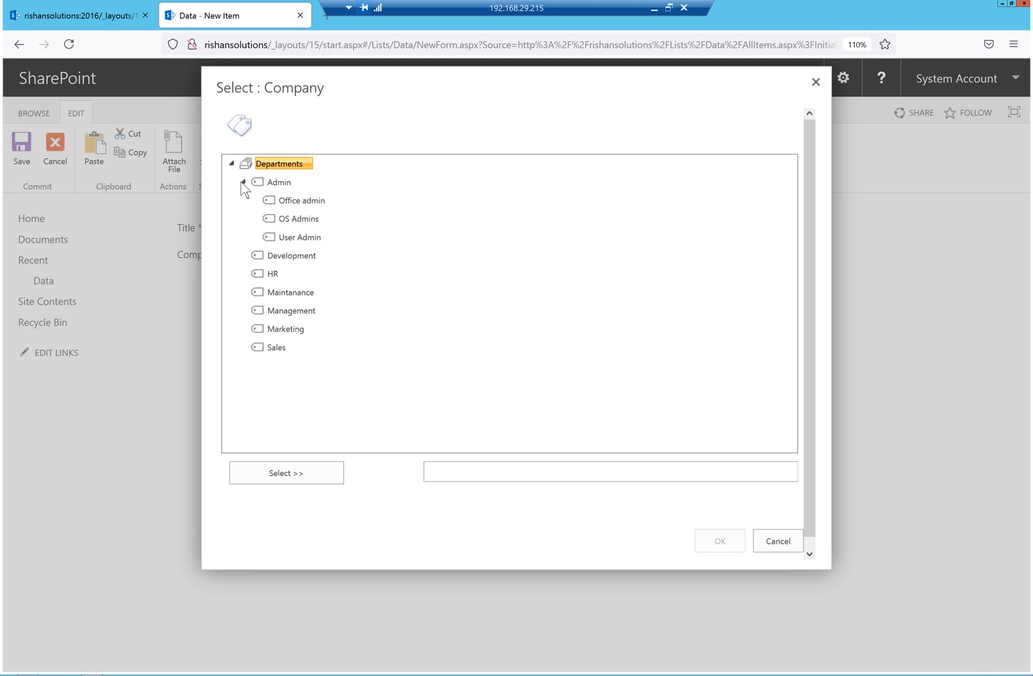
double_click(295, 201)
double_click(273, 274)
double_click(303, 330)
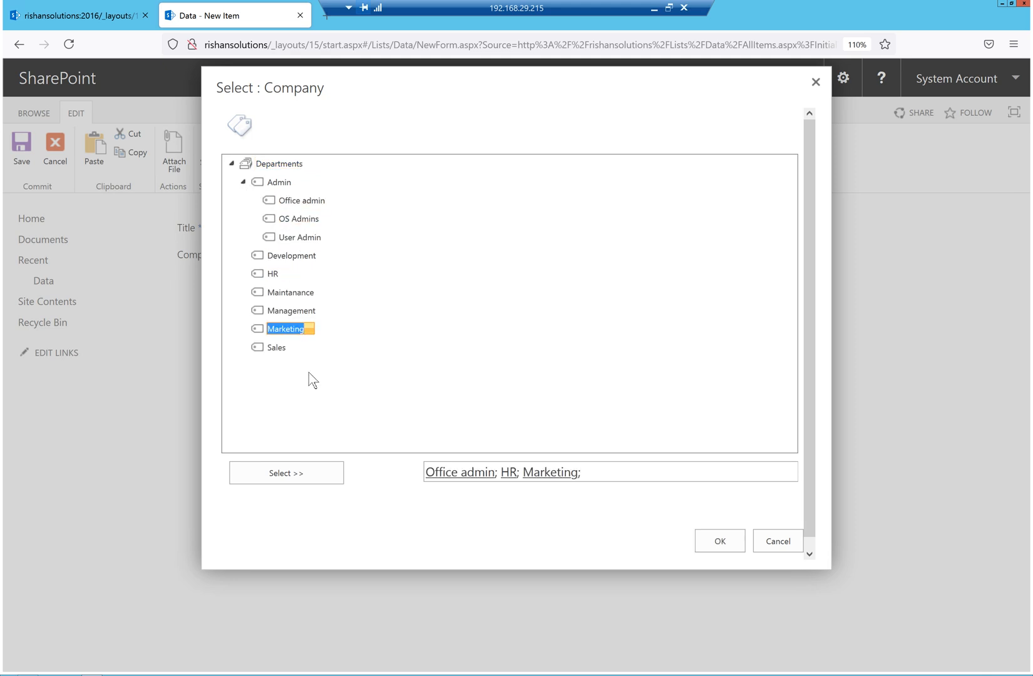
left_click(726, 542)
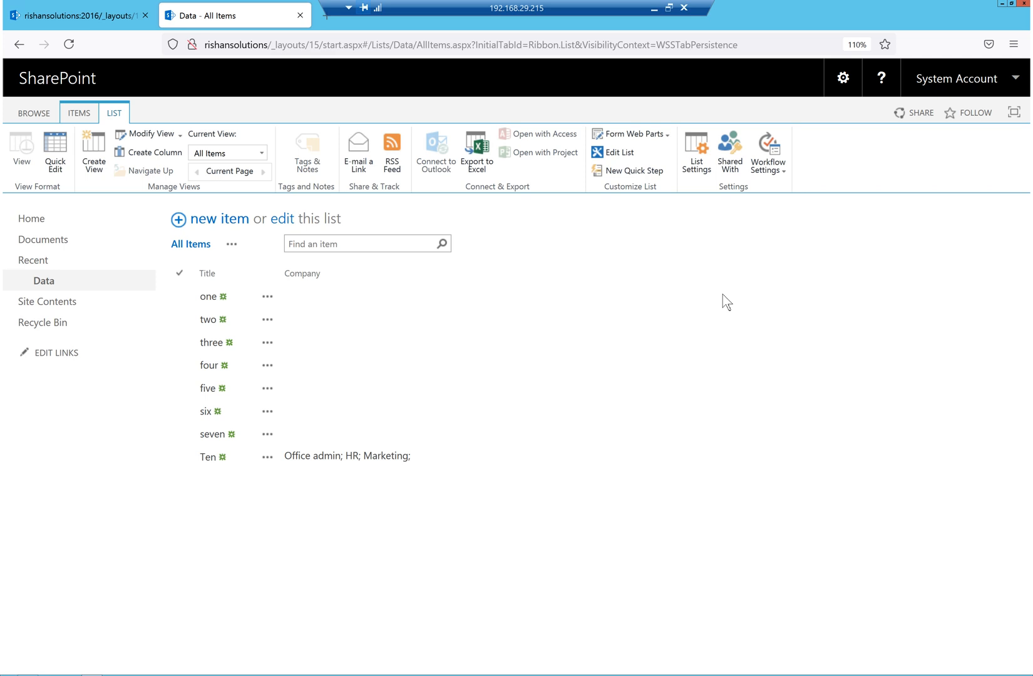
left_click(306, 462)
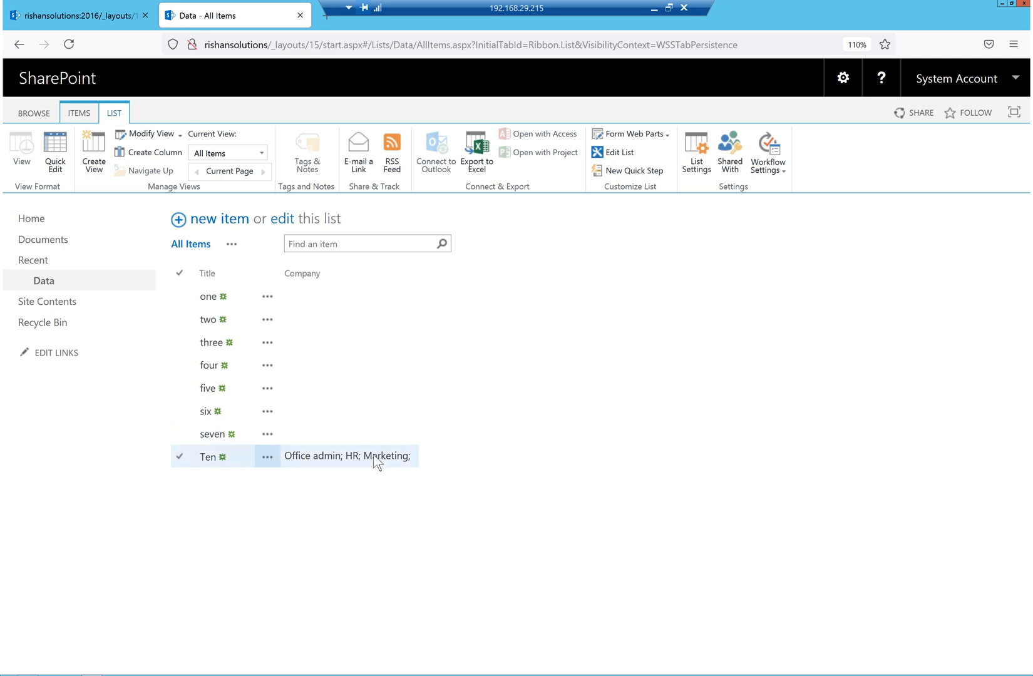
left_click(360, 411)
left_click(401, 367)
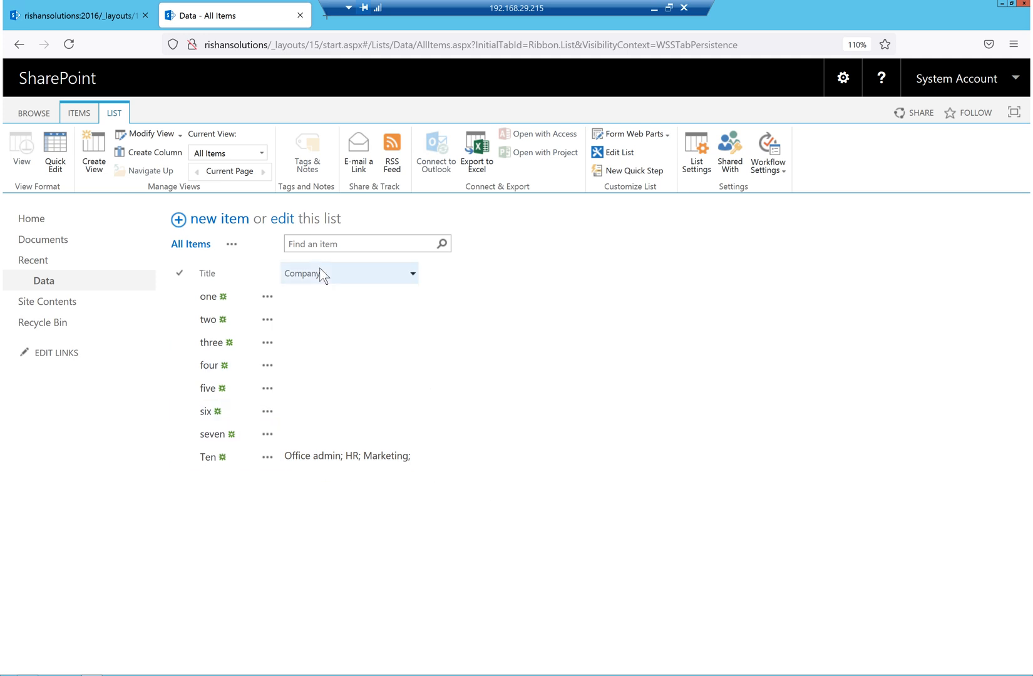
left_click(324, 318)
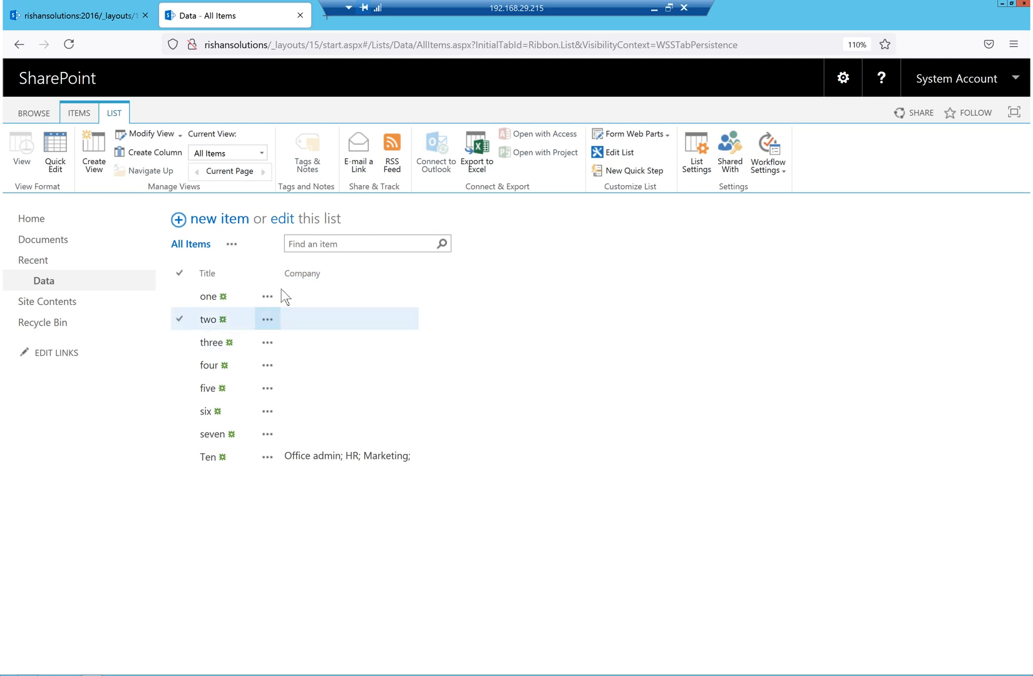
left_click(317, 464)
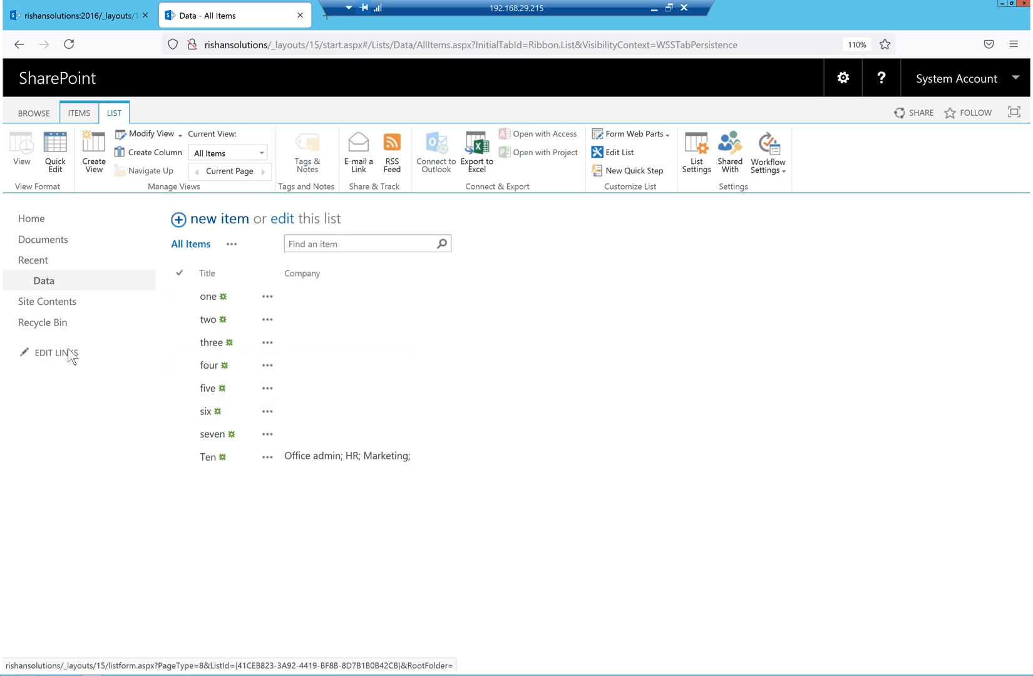
left_click(45, 245)
left_click(118, 119)
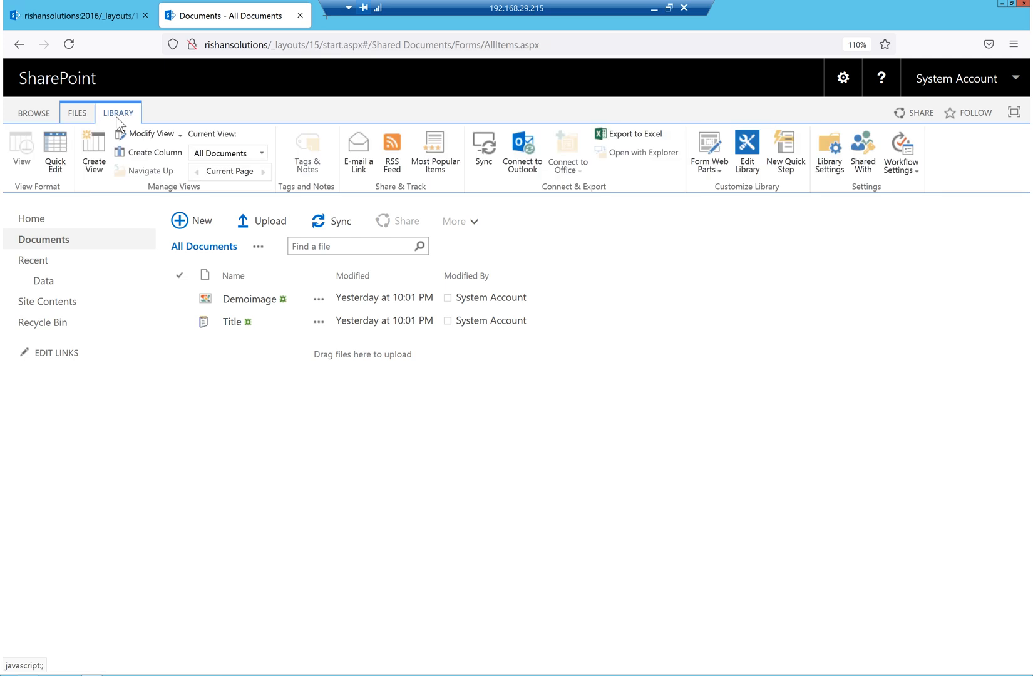
left_click(138, 153)
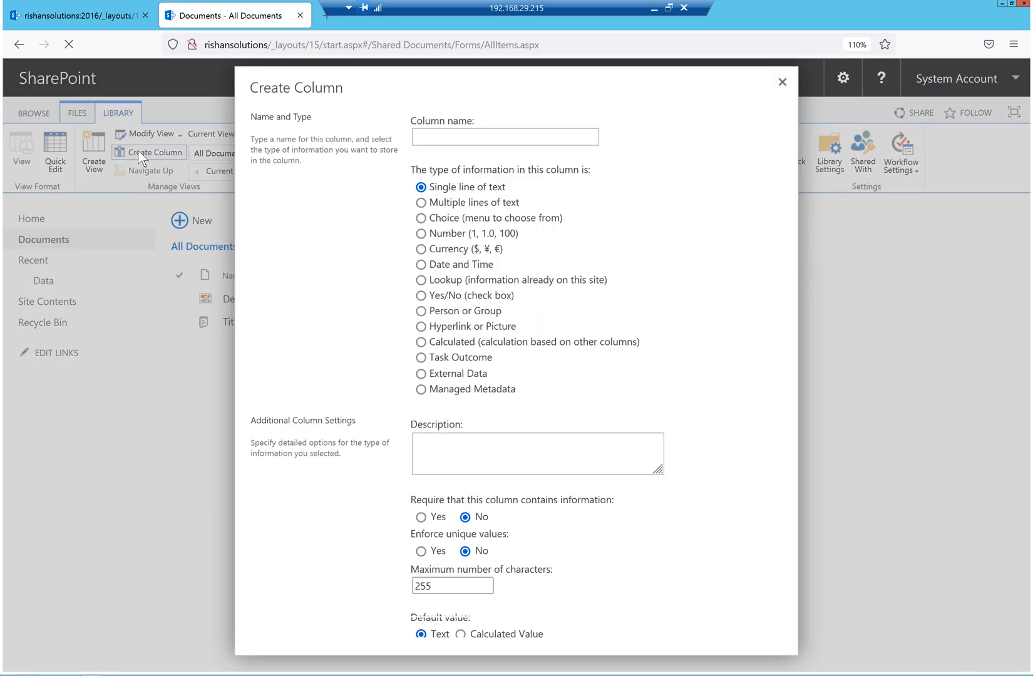
left_click(420, 389)
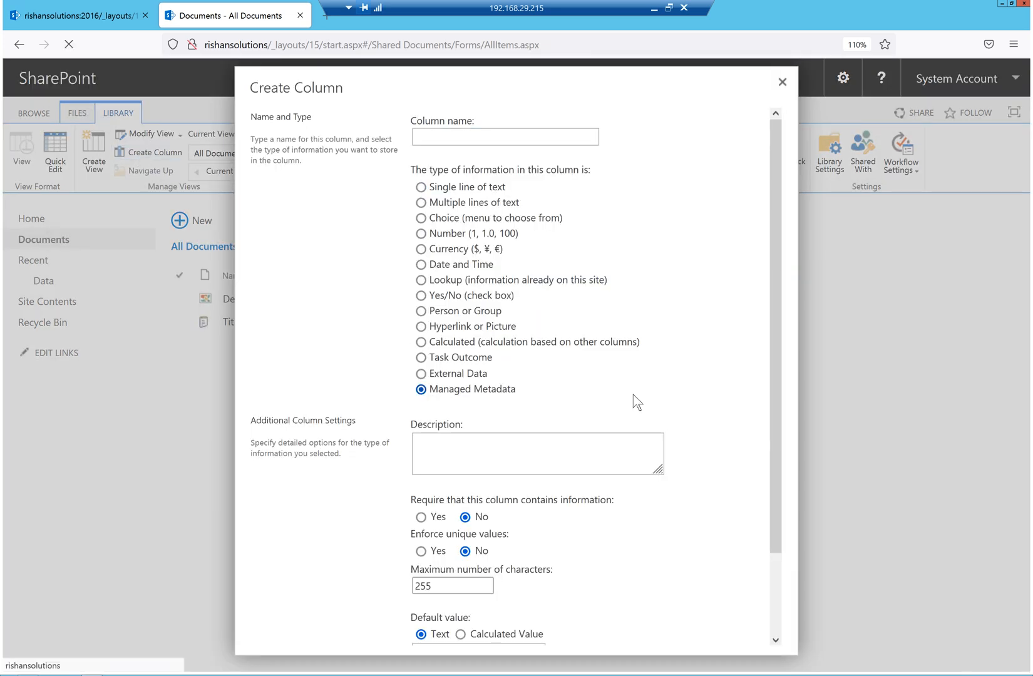
scroll(577, 400, "down", 3)
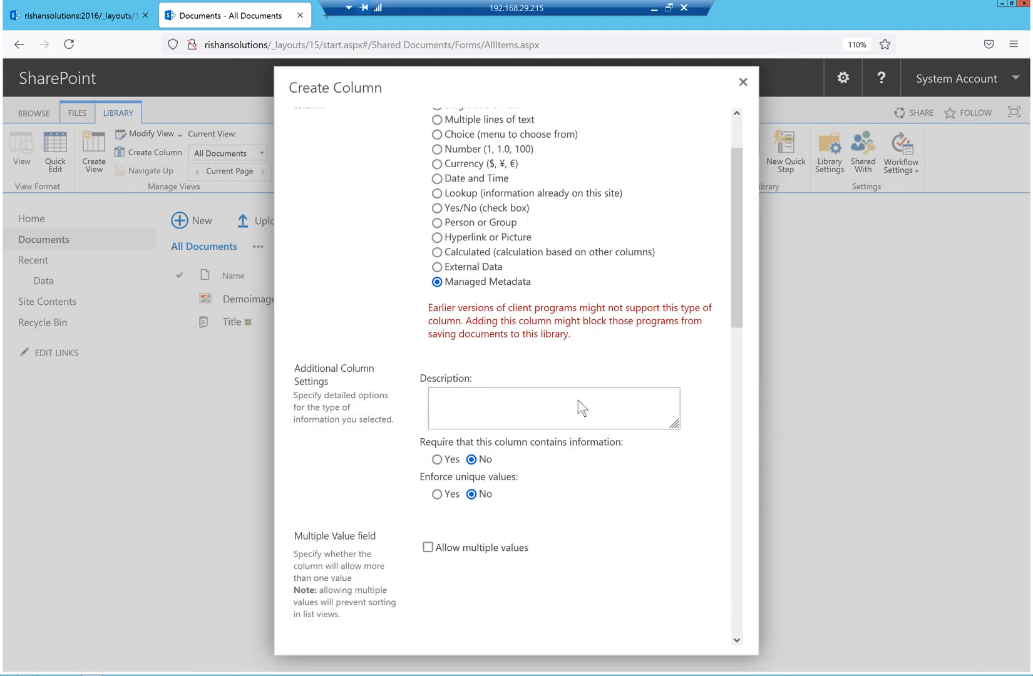
scroll(578, 401, "down", 10)
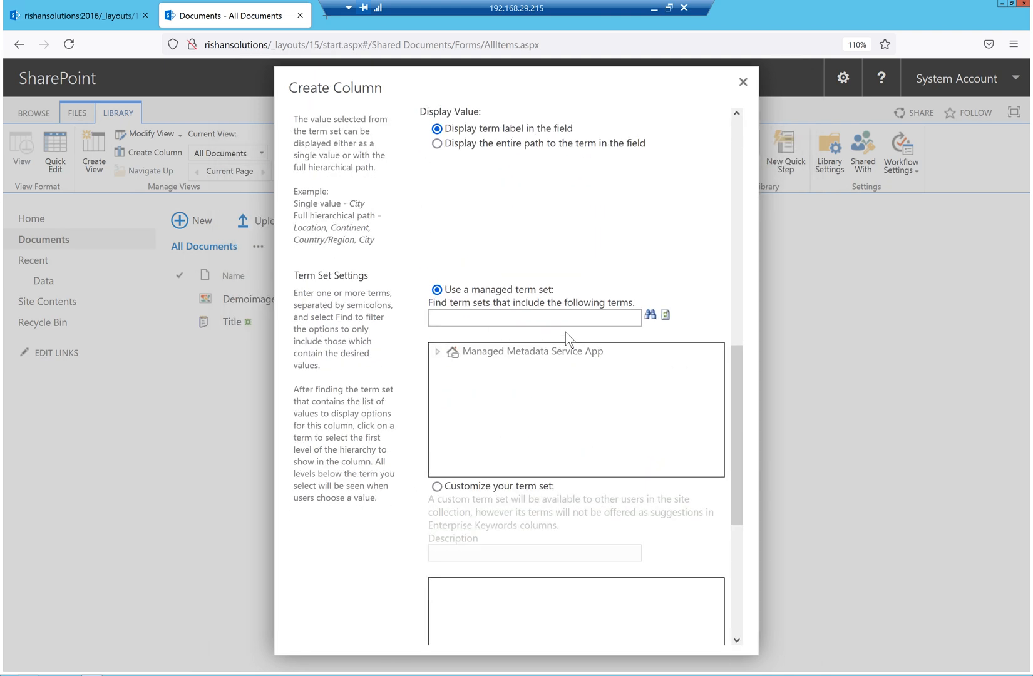
scroll(566, 331, "down", 4)
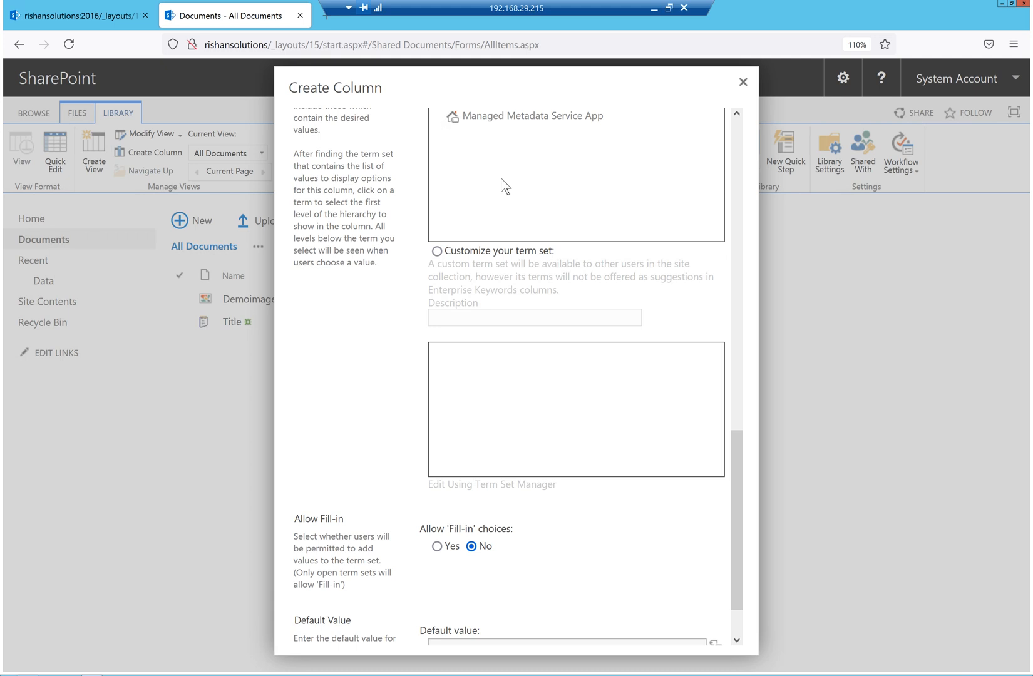
scroll(566, 189, "up", 3)
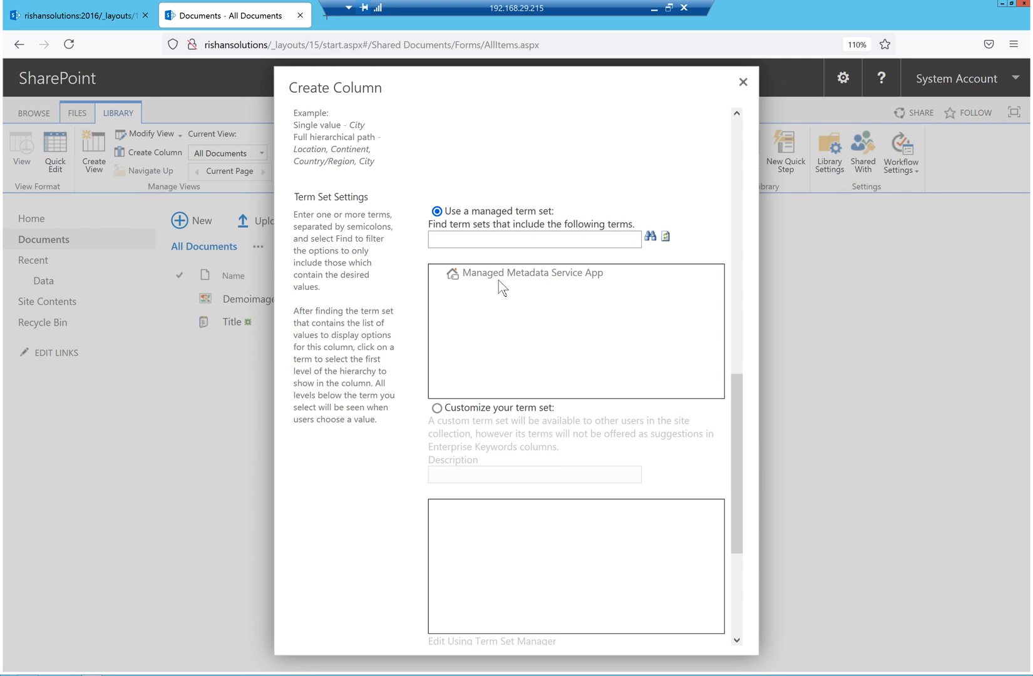
left_click(449, 310)
left_click(517, 345)
left_click(506, 328)
left_click(496, 348)
left_click(505, 329)
left_click_drag(739, 505, 742, 632)
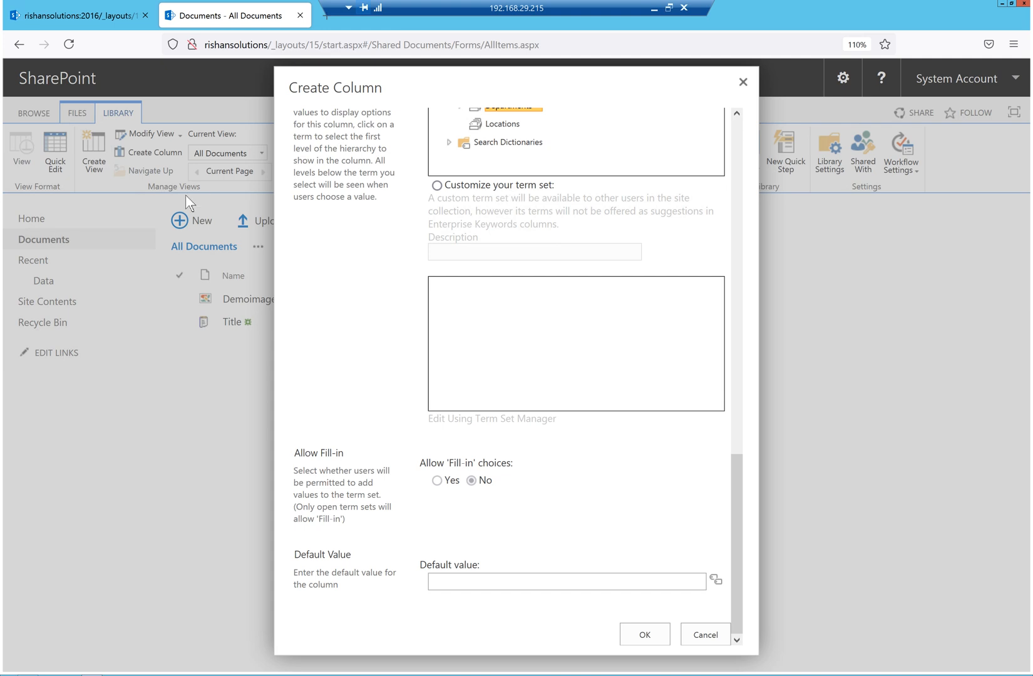
left_click(744, 82)
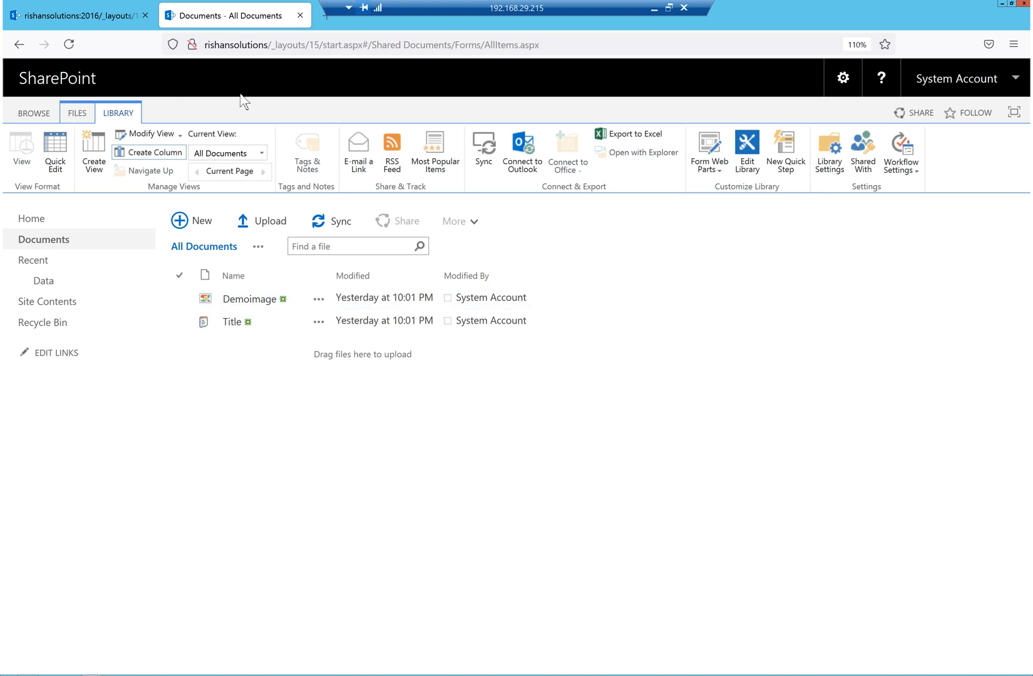
Return to the Term Store Management Tool and review the navigation settings of the Admin term under Departments
left_click(85, 10)
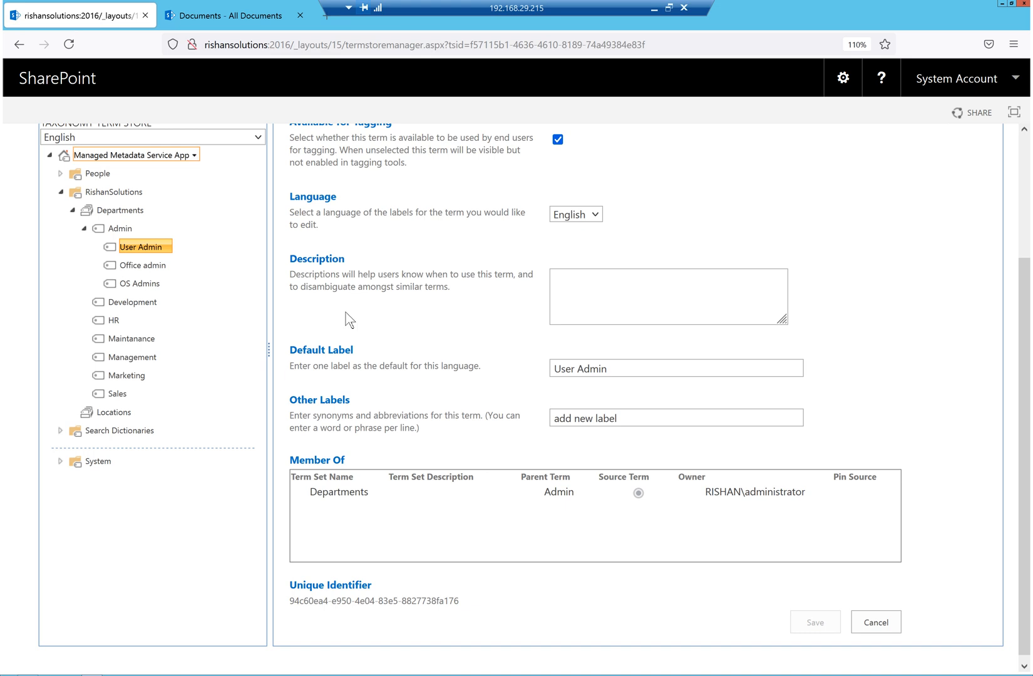
mouse_move(109, 232)
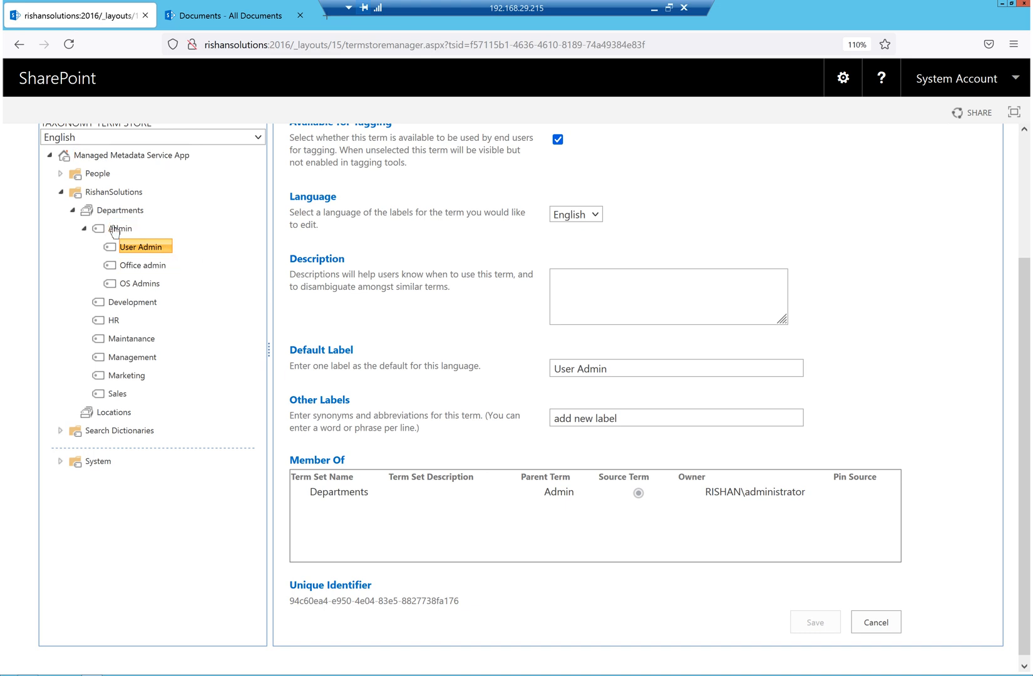
left_click(113, 229)
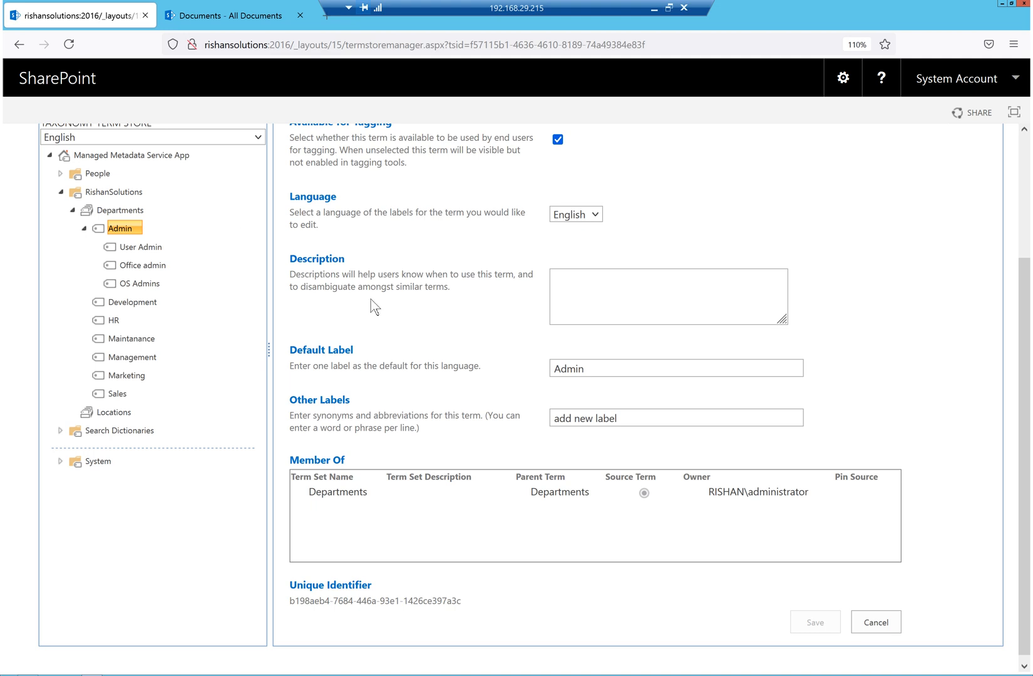
scroll(371, 299, "up", 5)
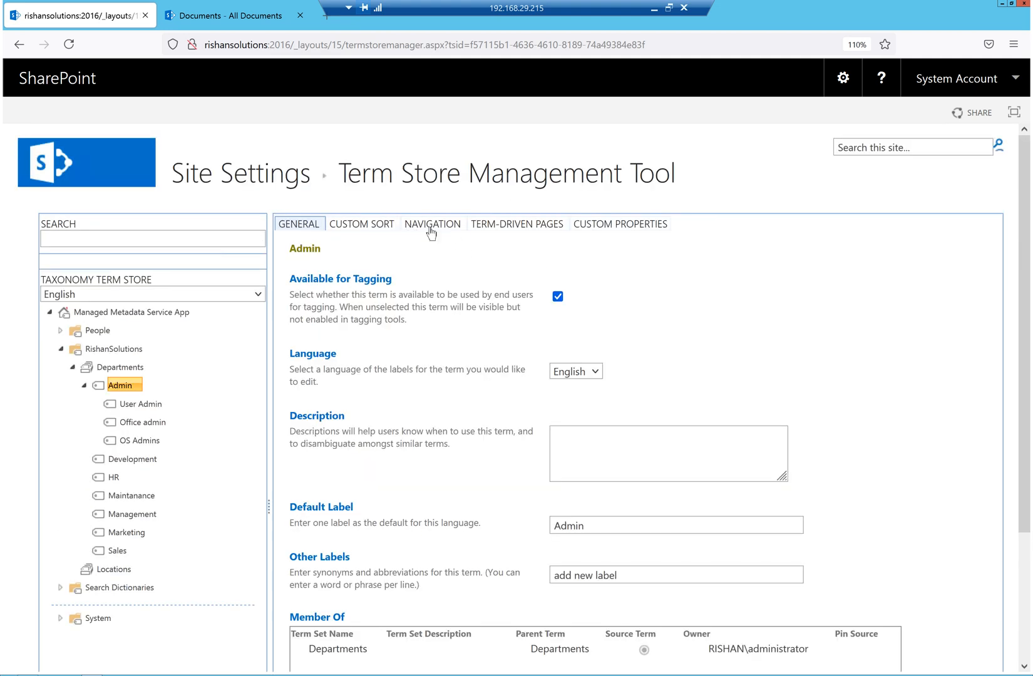
left_click(427, 226)
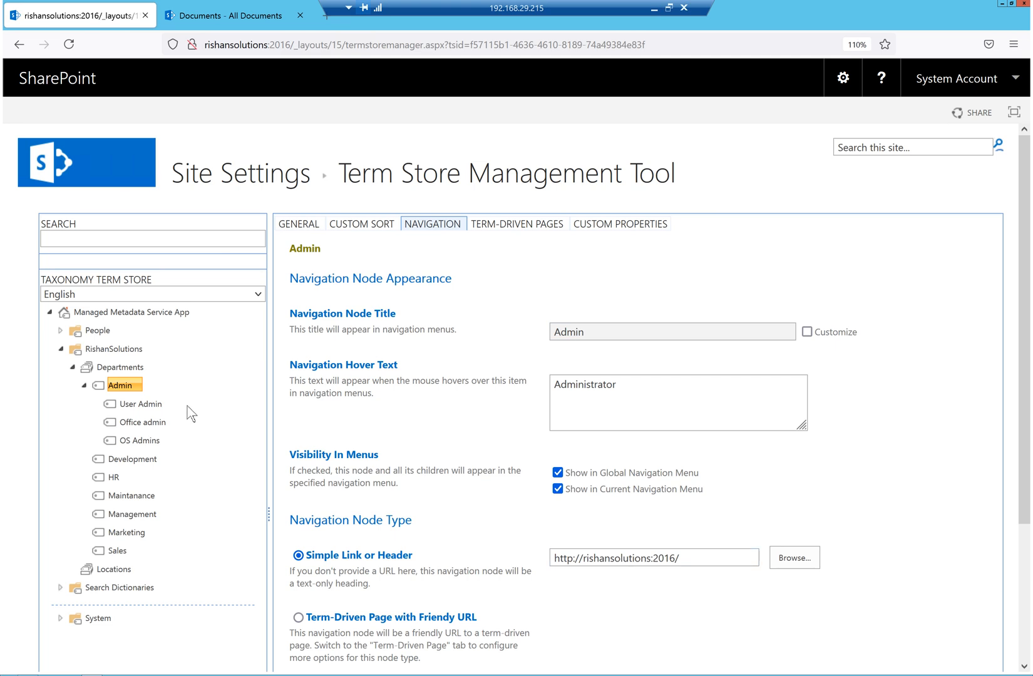
left_click(137, 406)
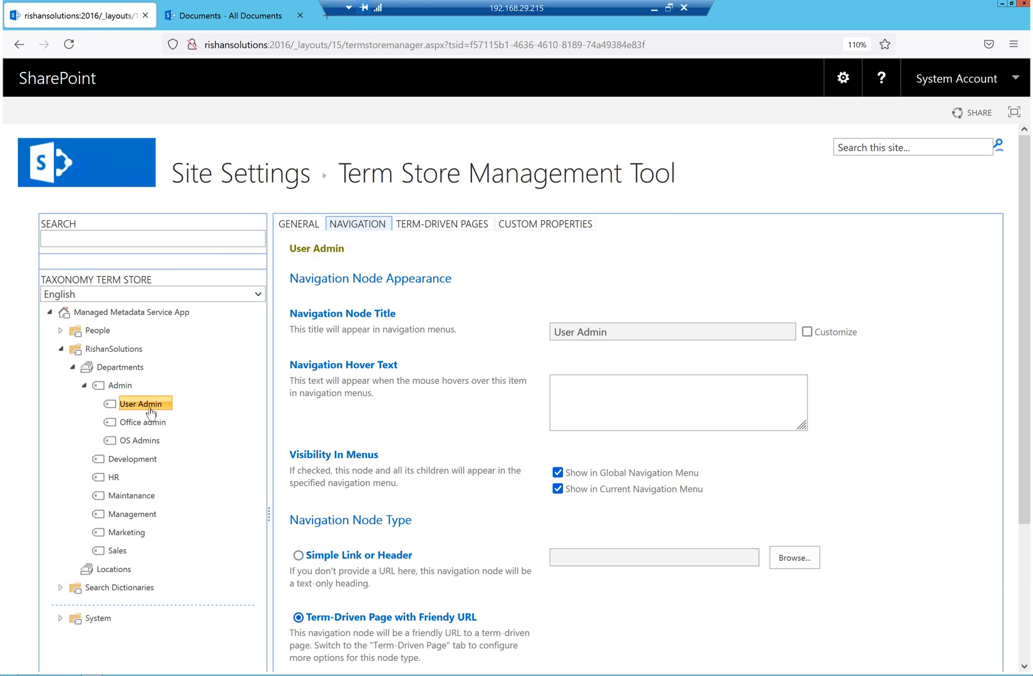
scroll(586, 451, "down", 3)
left_click(298, 399)
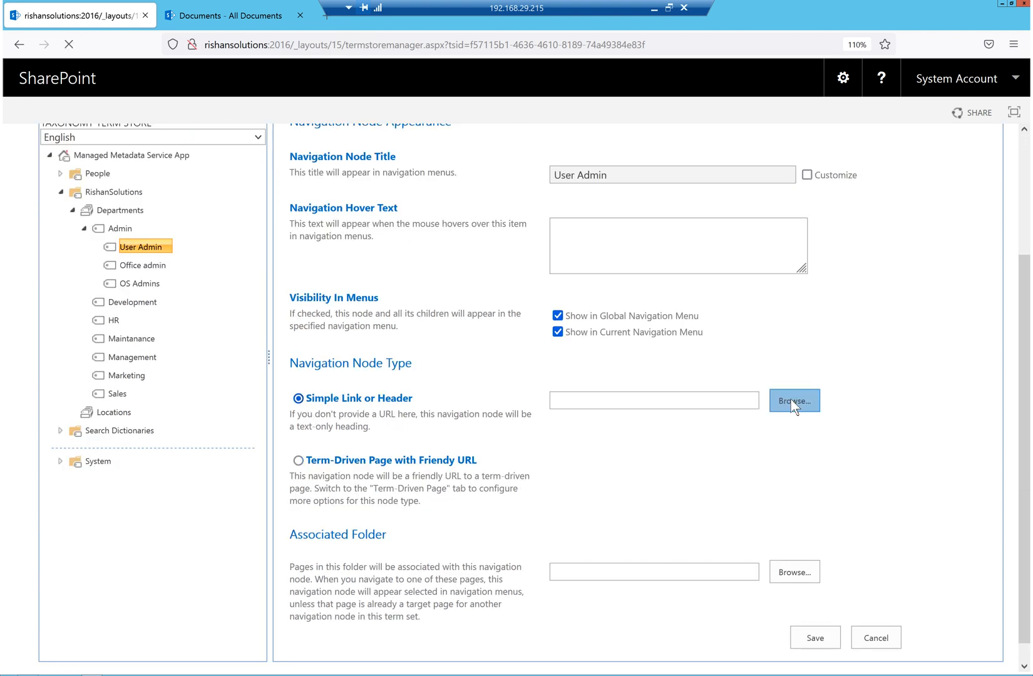
left_click(792, 400)
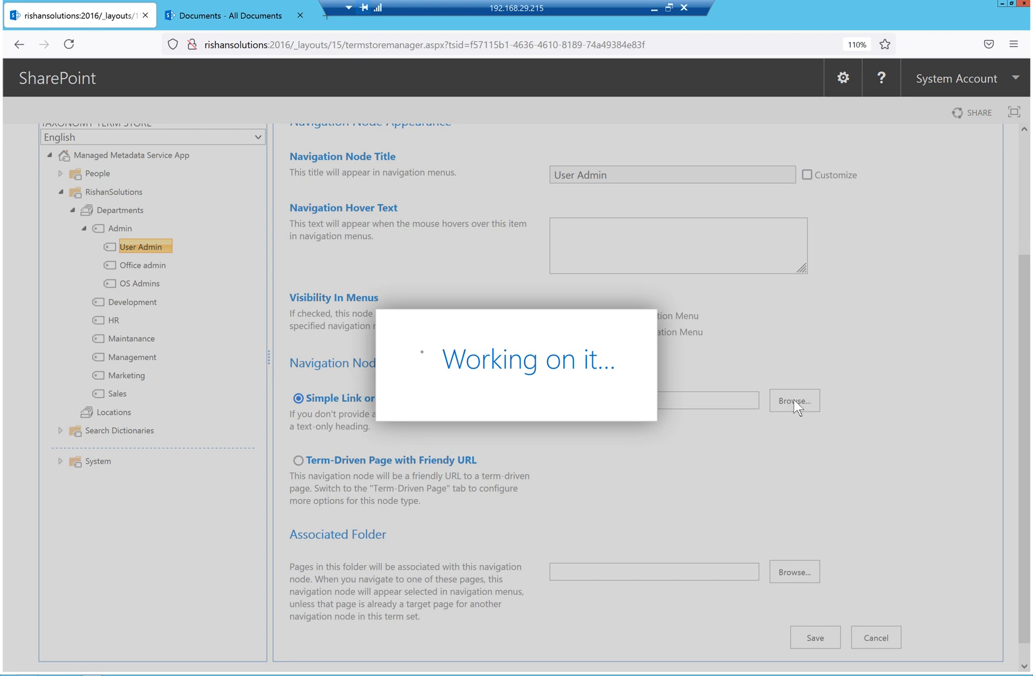
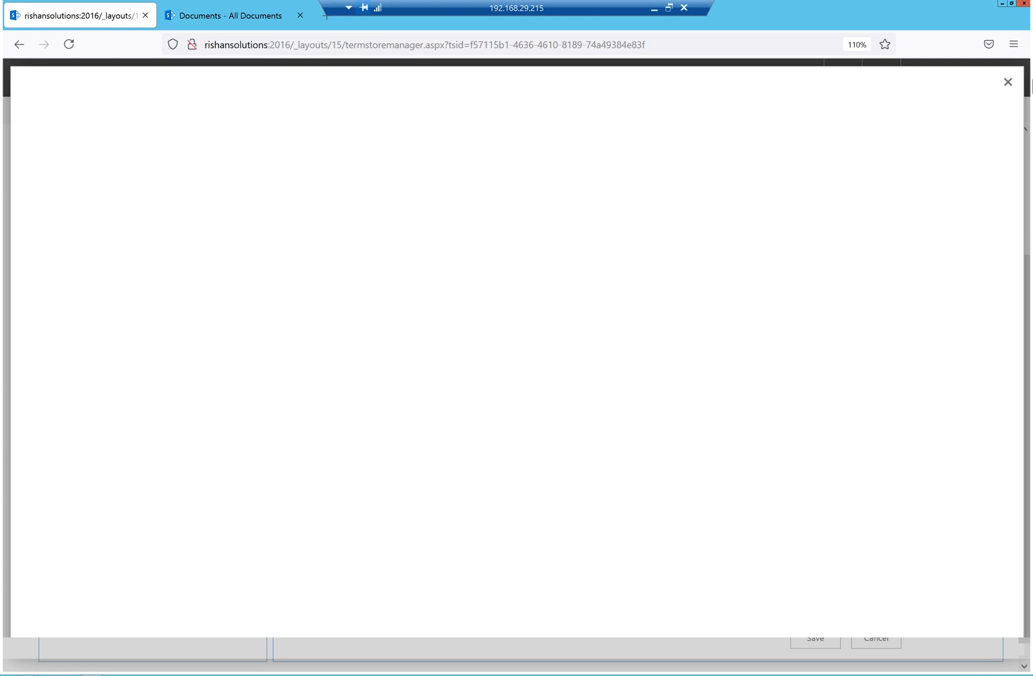
left_click(1008, 84)
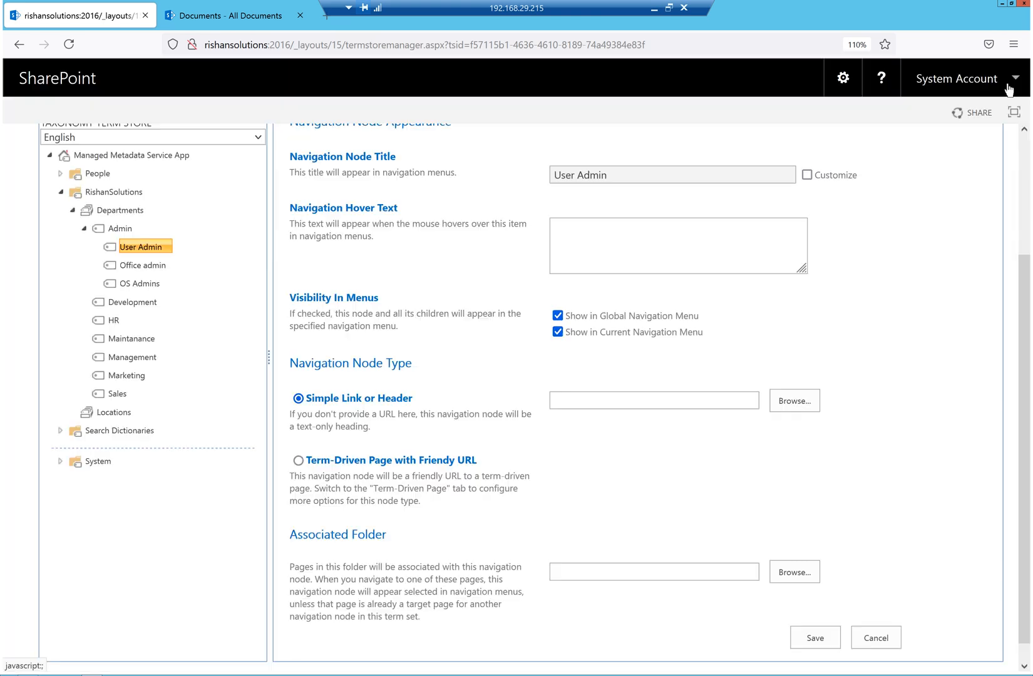
left_click(622, 395)
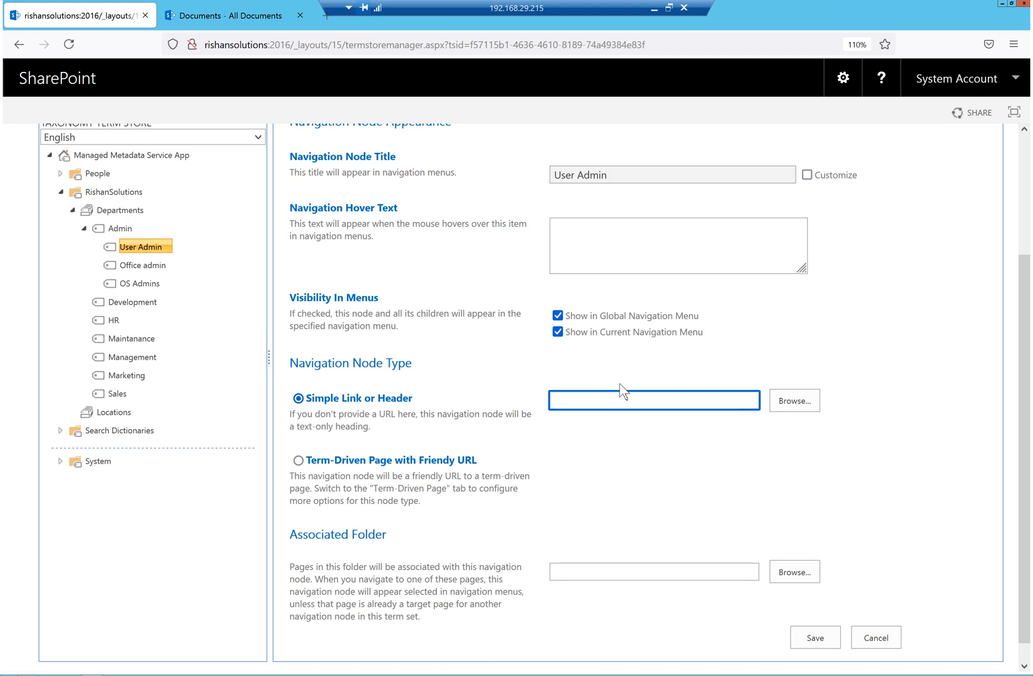
type("https://microsoft.com")
scroll(752, 582, "down", 1)
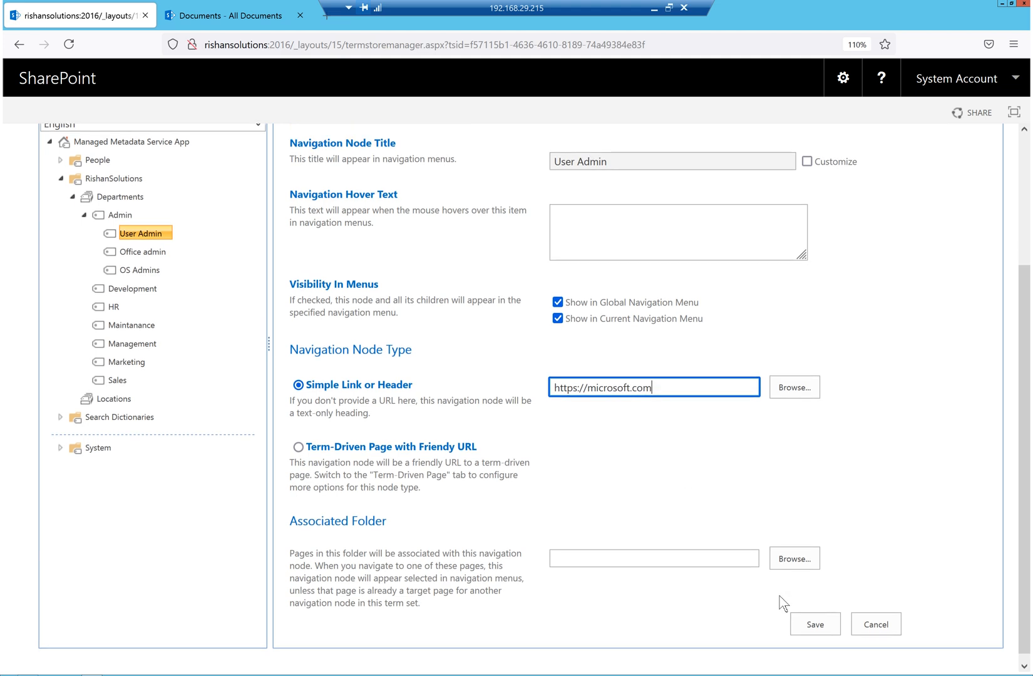
scroll(784, 603, "down", 1)
left_click(817, 615)
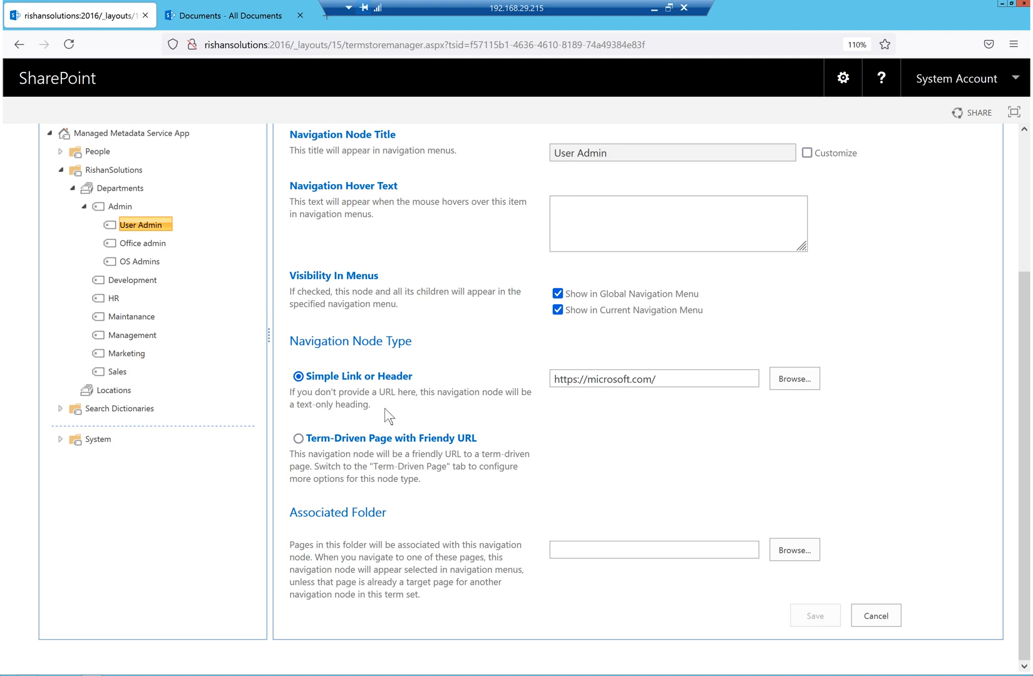
left_click(135, 245)
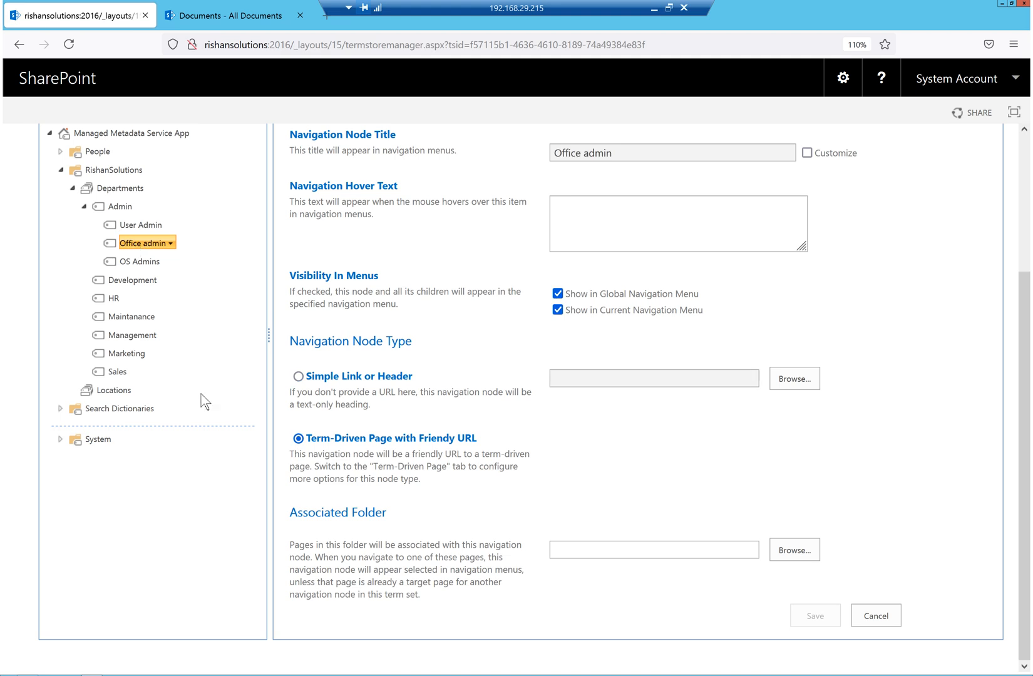
left_click(298, 376)
left_click(641, 374)
type("https://o")
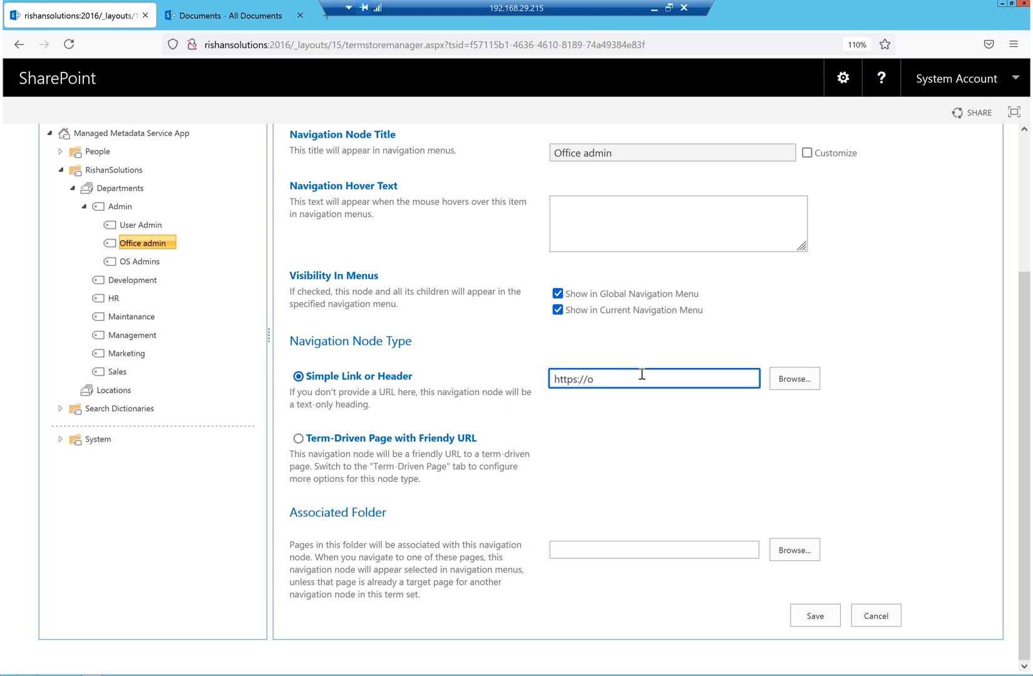
type("ffice.com")
left_click(643, 445)
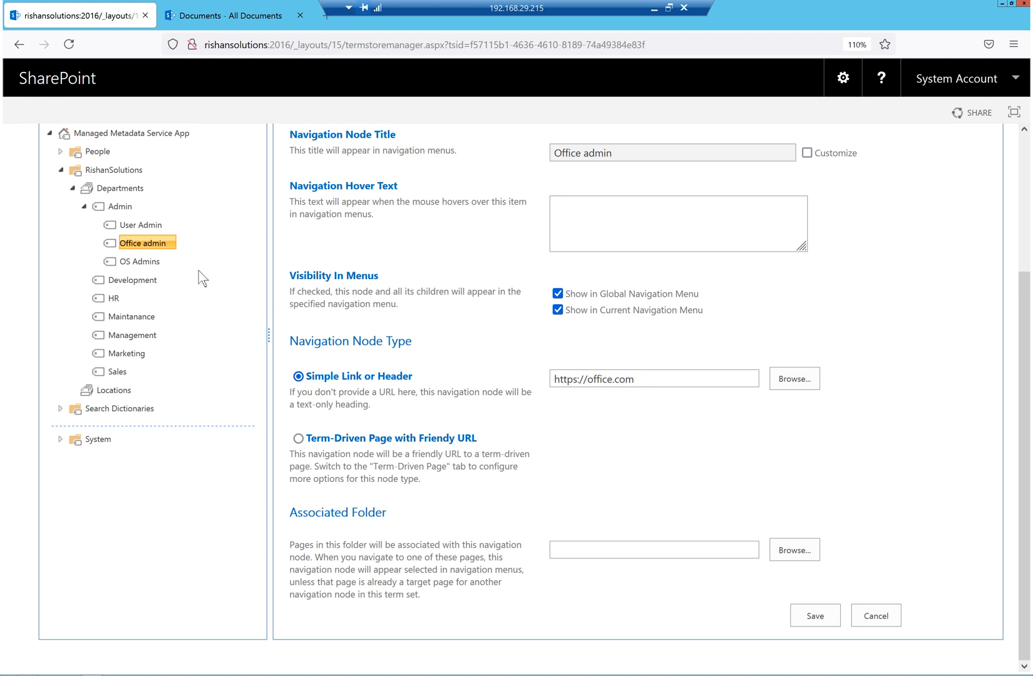
left_click(815, 617)
left_click(132, 263)
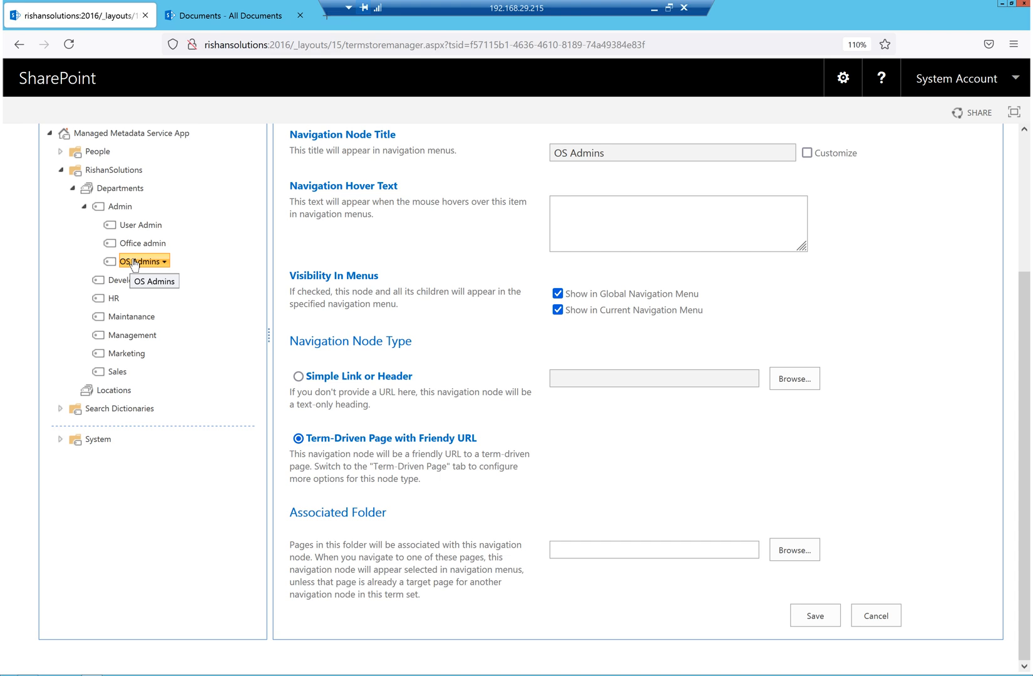
left_click(298, 376)
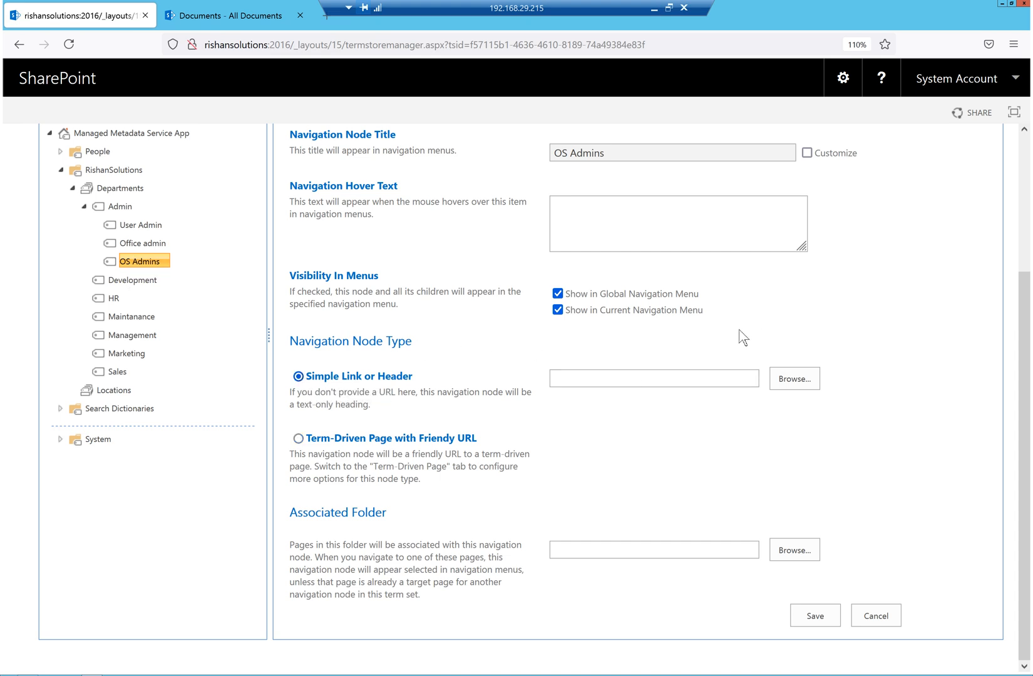
left_click(624, 371)
type("http")
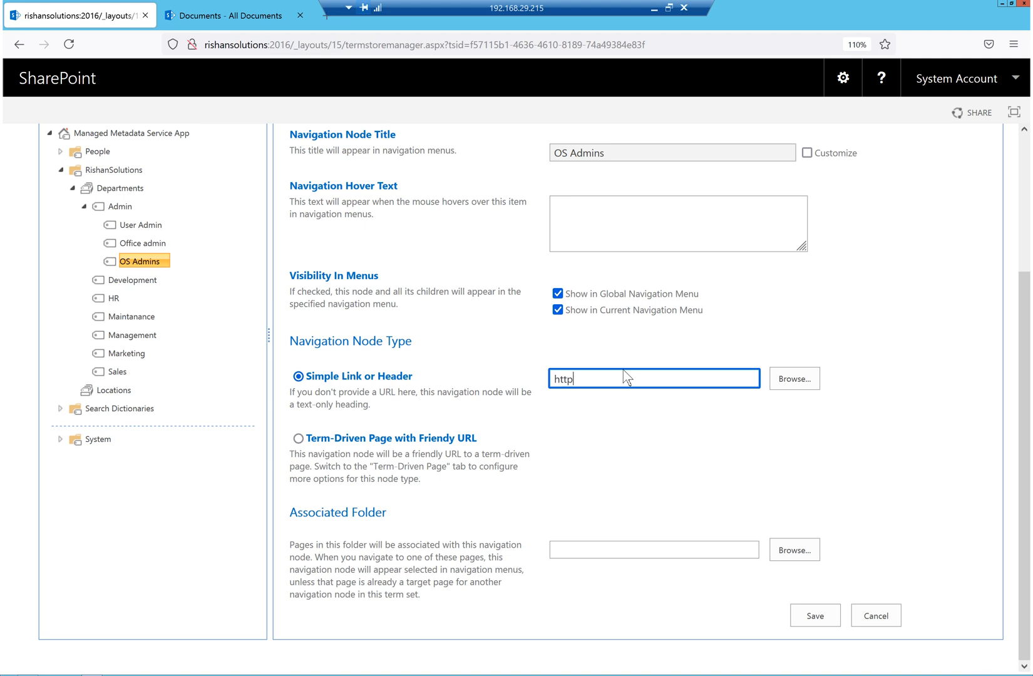
type("s://windows.com")
left_click(816, 617)
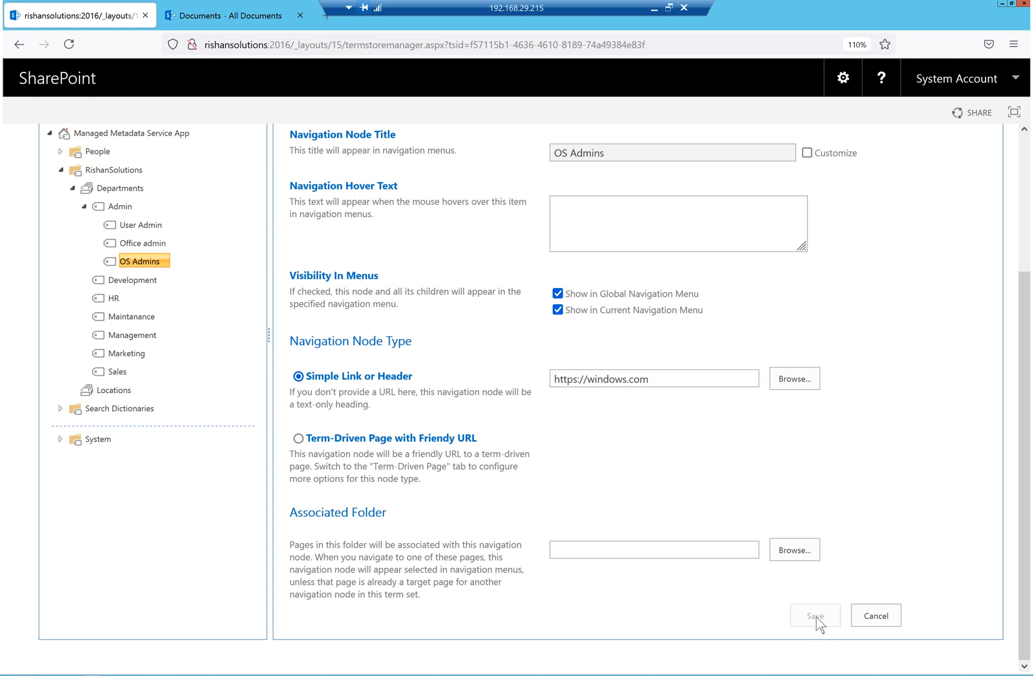
Create a child term named Sharepoint online under the Office admin term
left_click(158, 256)
left_click(171, 244)
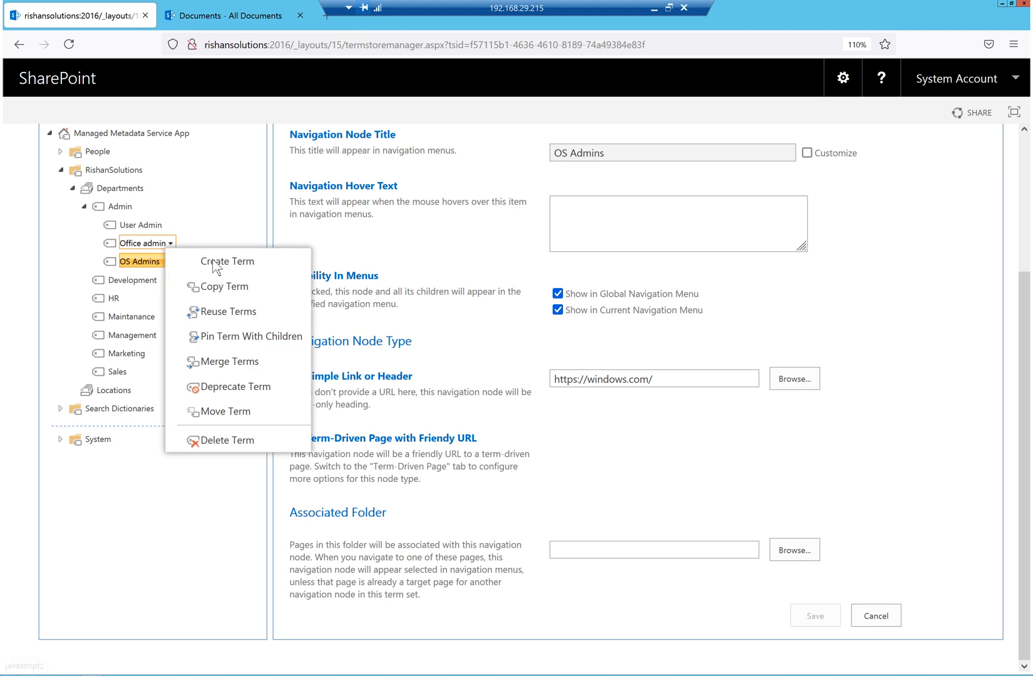
left_click(214, 261)
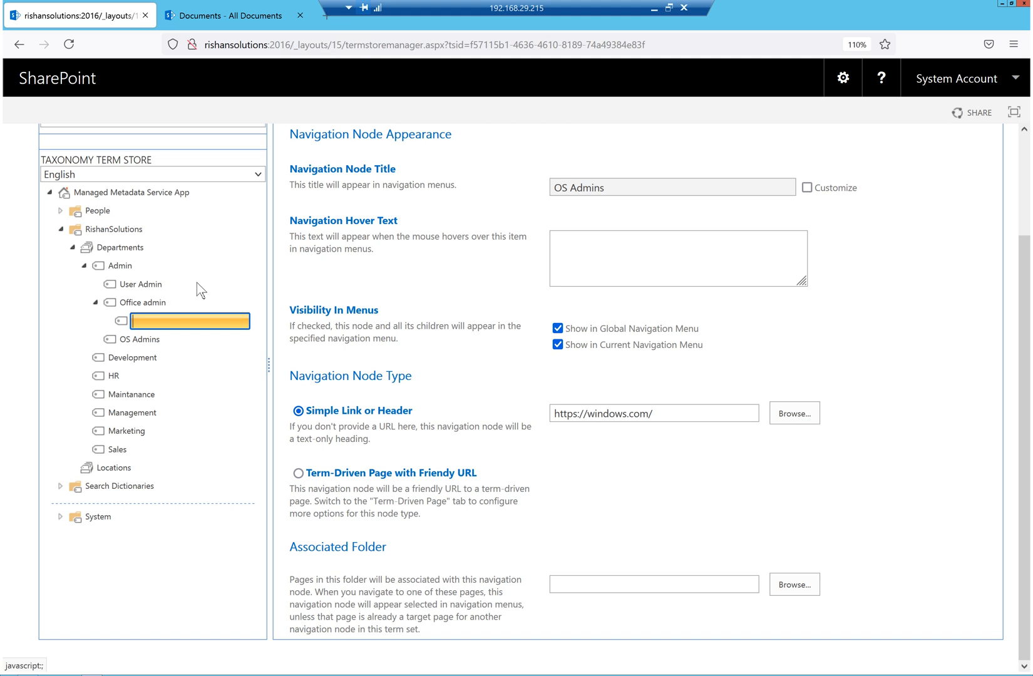
type("Sharepoint online")
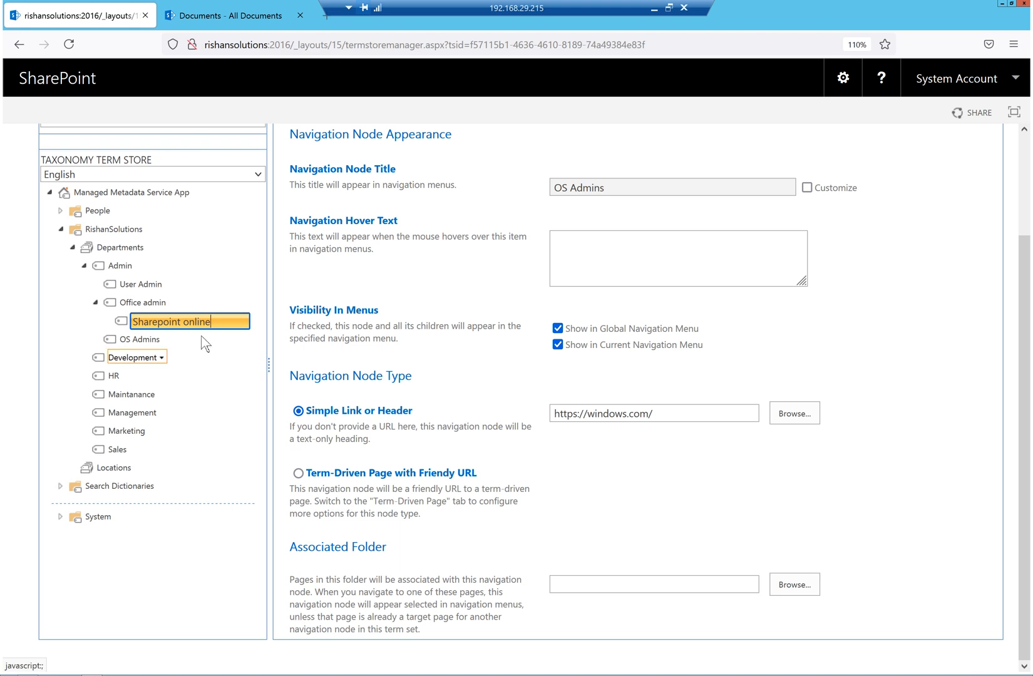
key("Return")
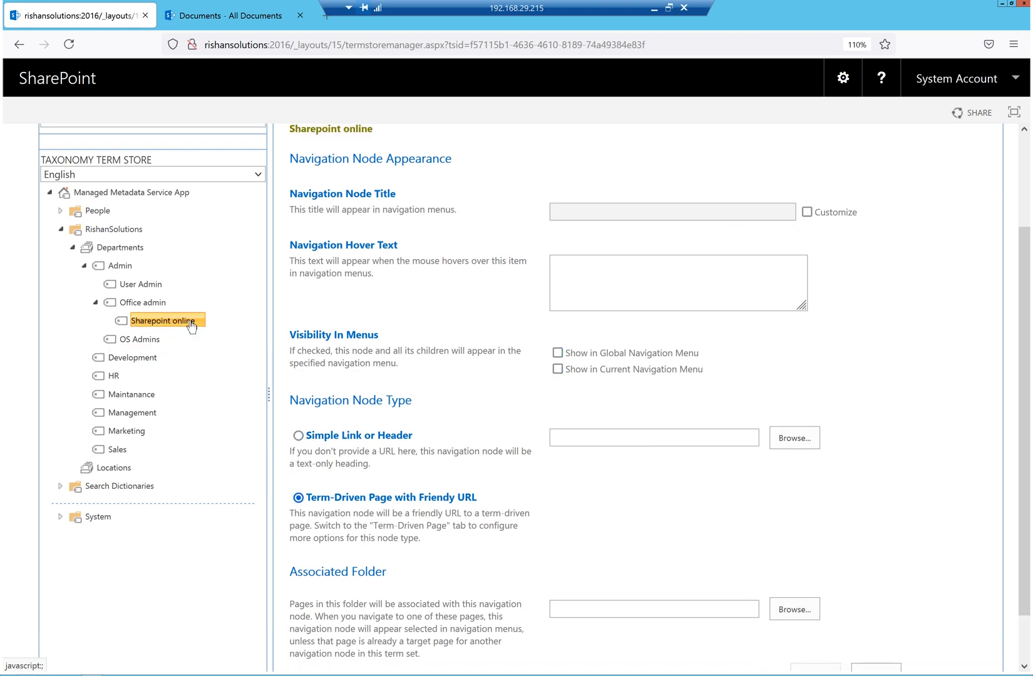
Try to make the Sharepoint online term's navigation node a simple link to httpd://office.portal.com and save it
left_click(346, 438)
left_click(598, 440)
type("http")
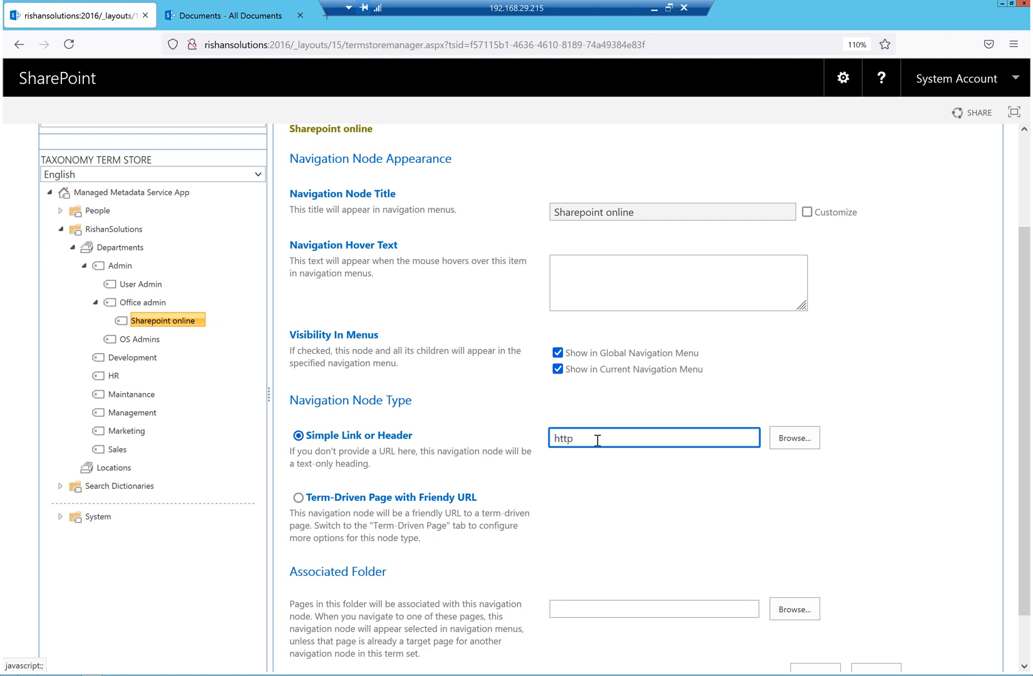
type("d://sharepoin")
type("t")
key("BackSpace")
key("BackSpace")
key("BackSpace")
key("BackSpace")
key("BackSpace")
key("BackSpace")
key("BackSpace")
key("BackSpace")
key("BackSpace")
key("BackSpace")
key("BackSpace")
key("BackSpace")
left_click(669, 519)
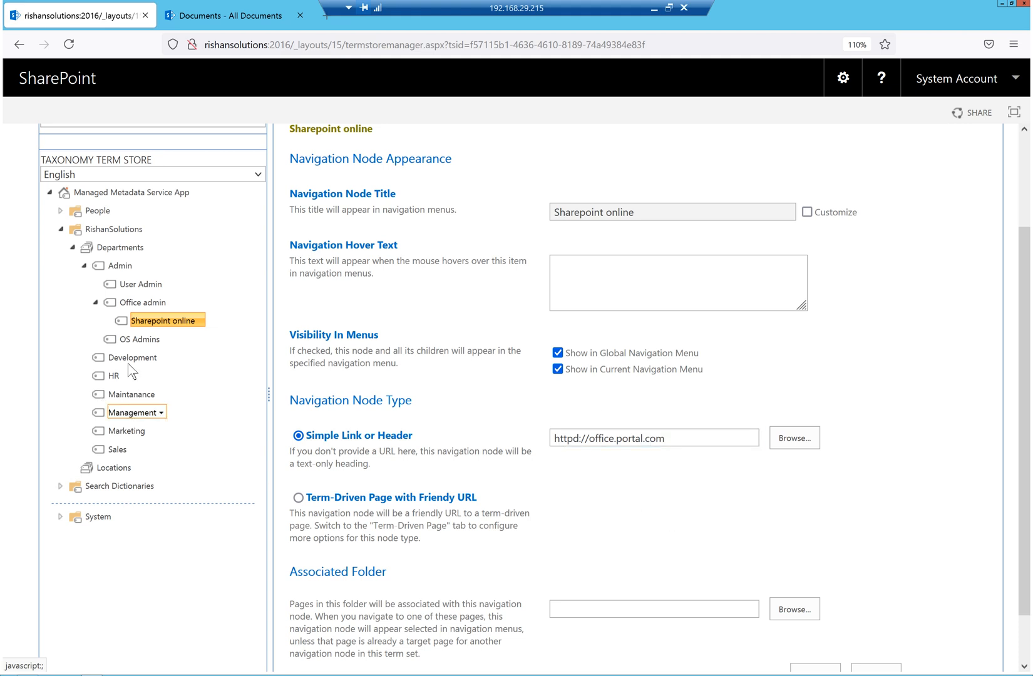
scroll(839, 652, "down", 1)
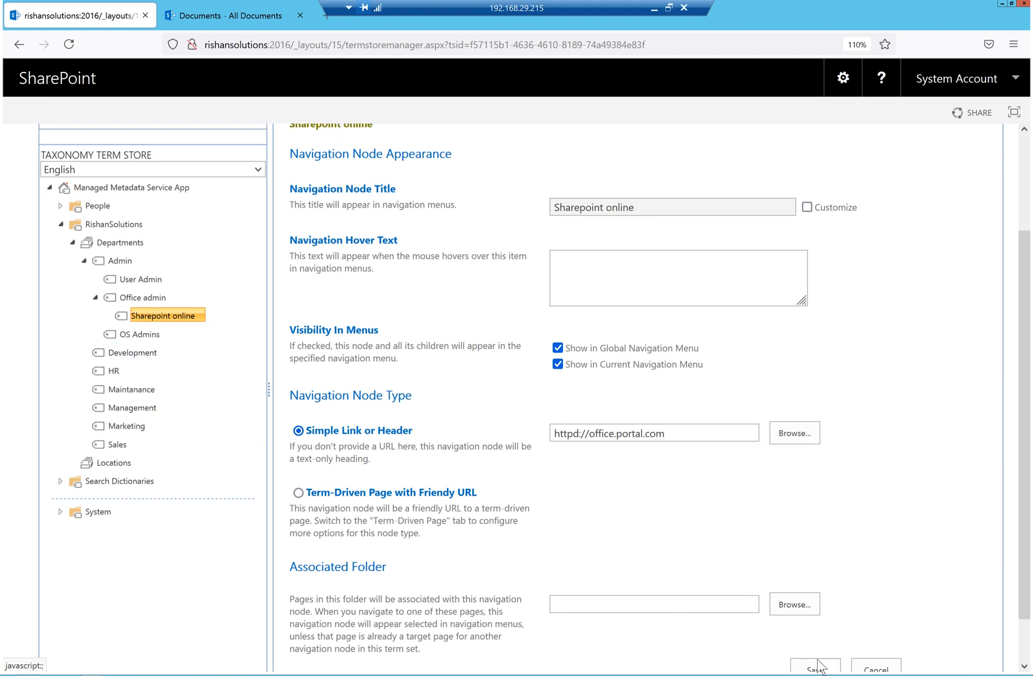
scroll(814, 665, "down", 2)
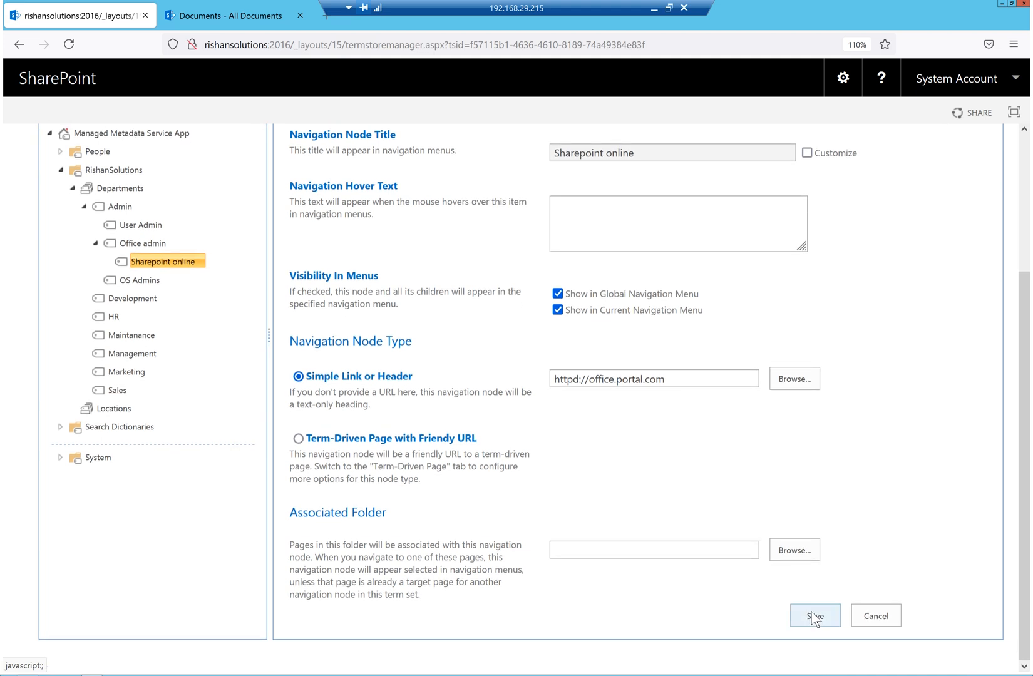
left_click(814, 617)
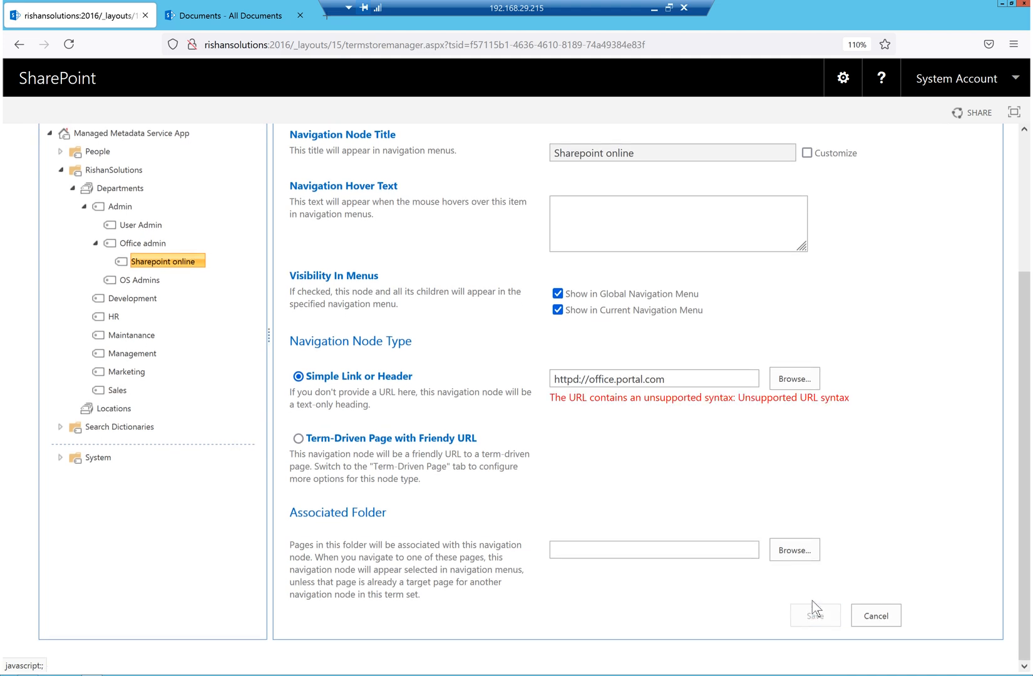
left_click(140, 303)
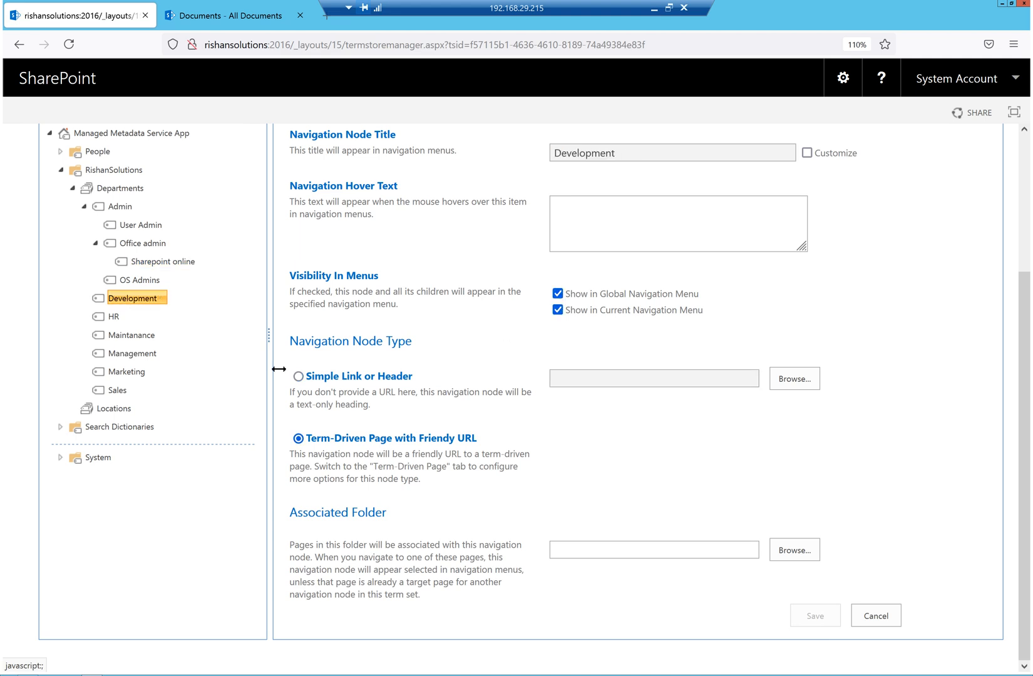
left_click(298, 376)
left_click(610, 376)
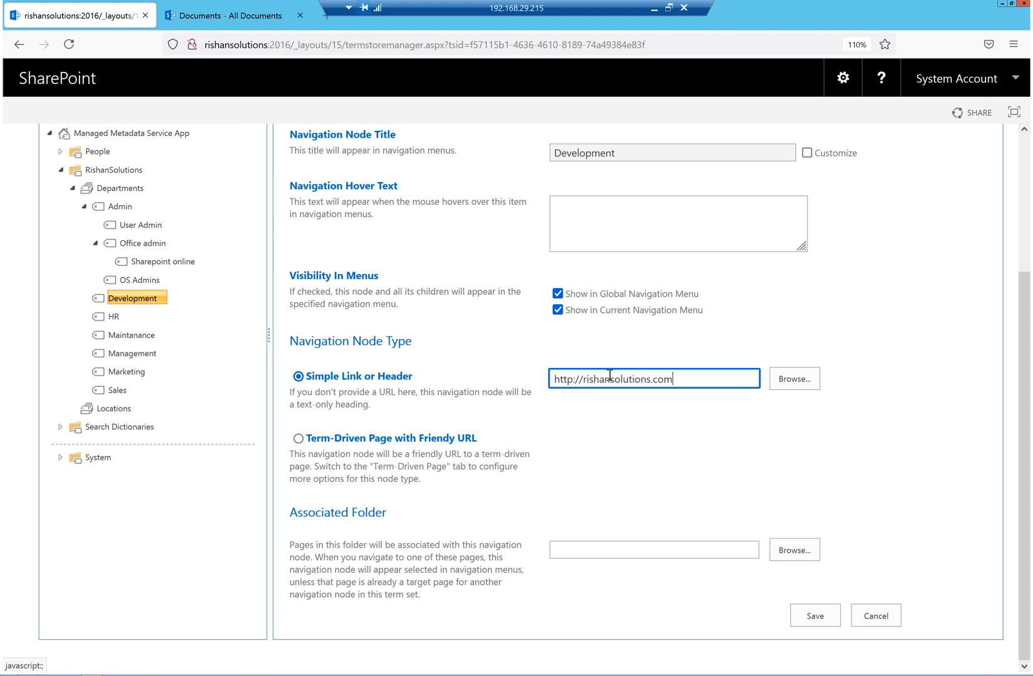
left_click_drag(684, 379, 550, 379)
key("ctrl+c")
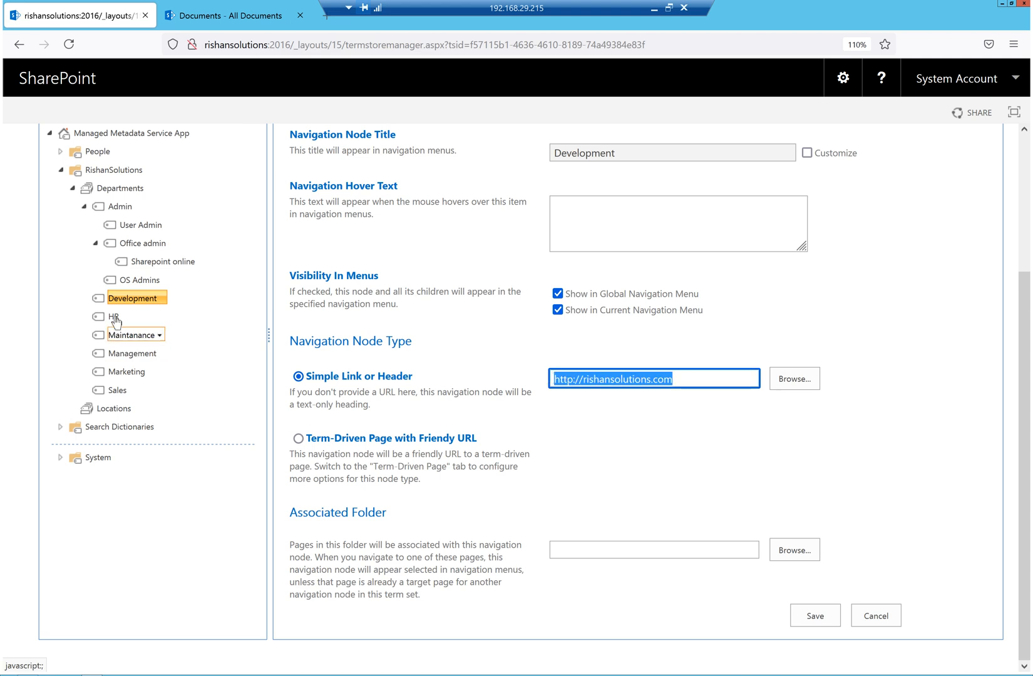
left_click(812, 613)
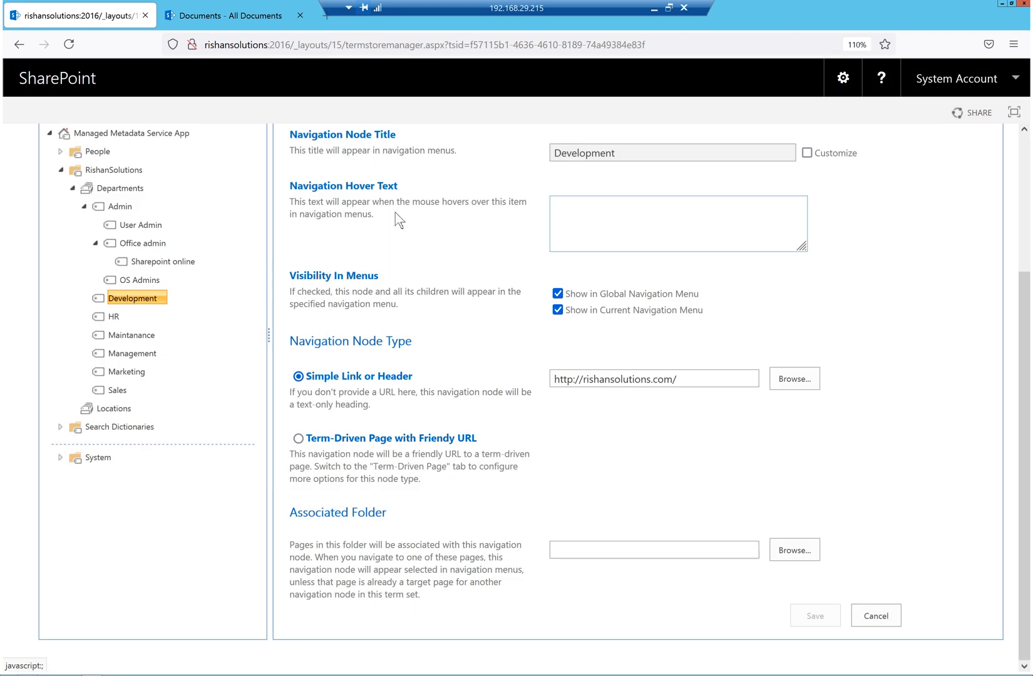
left_click(114, 318)
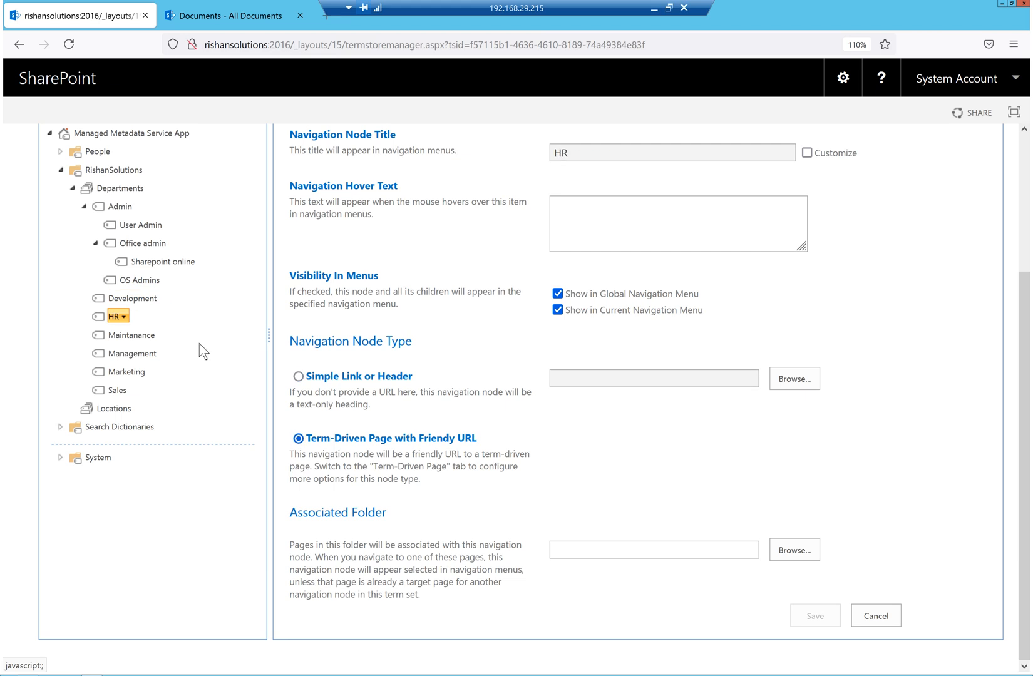
left_click(348, 377)
left_click(701, 379)
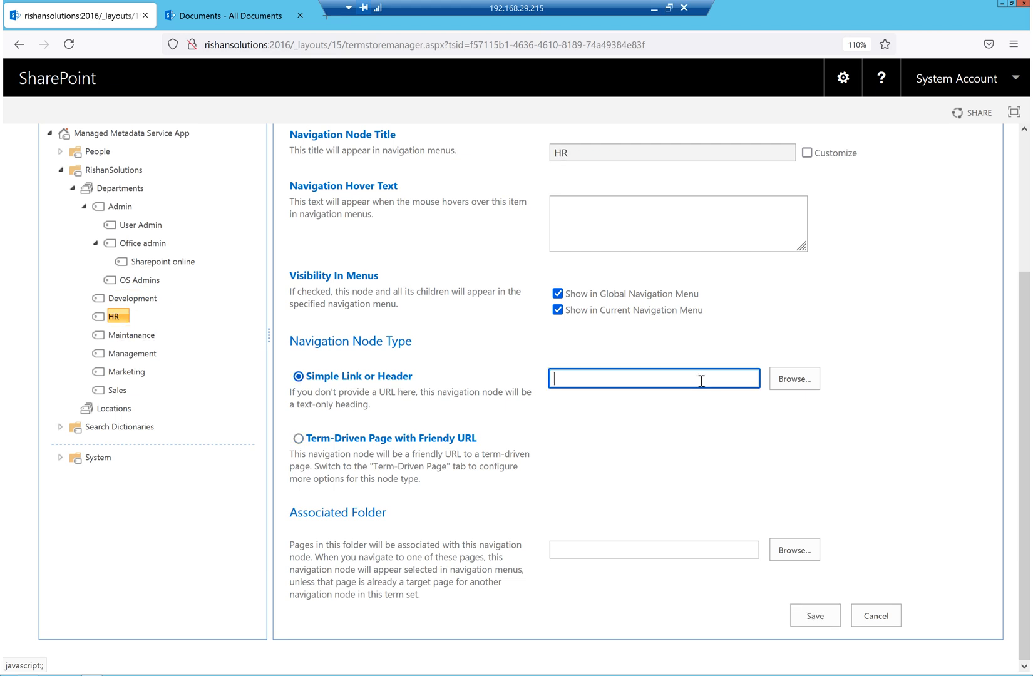
key("ctrl+v")
left_click(809, 611)
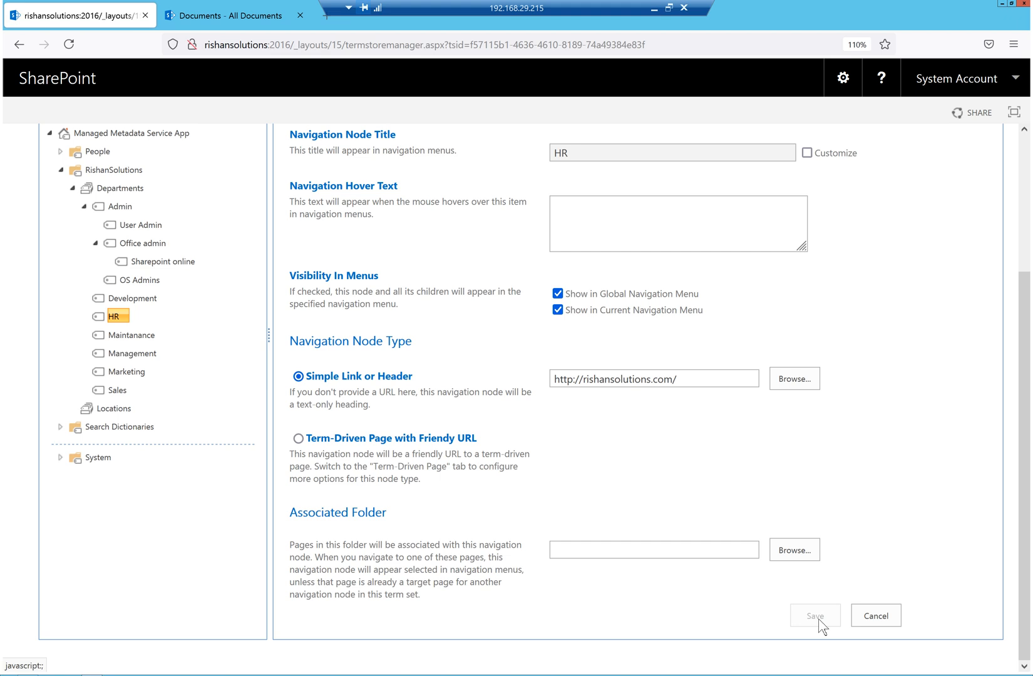
left_click(133, 337)
left_click(321, 377)
left_click(625, 375)
key("ctrl+v")
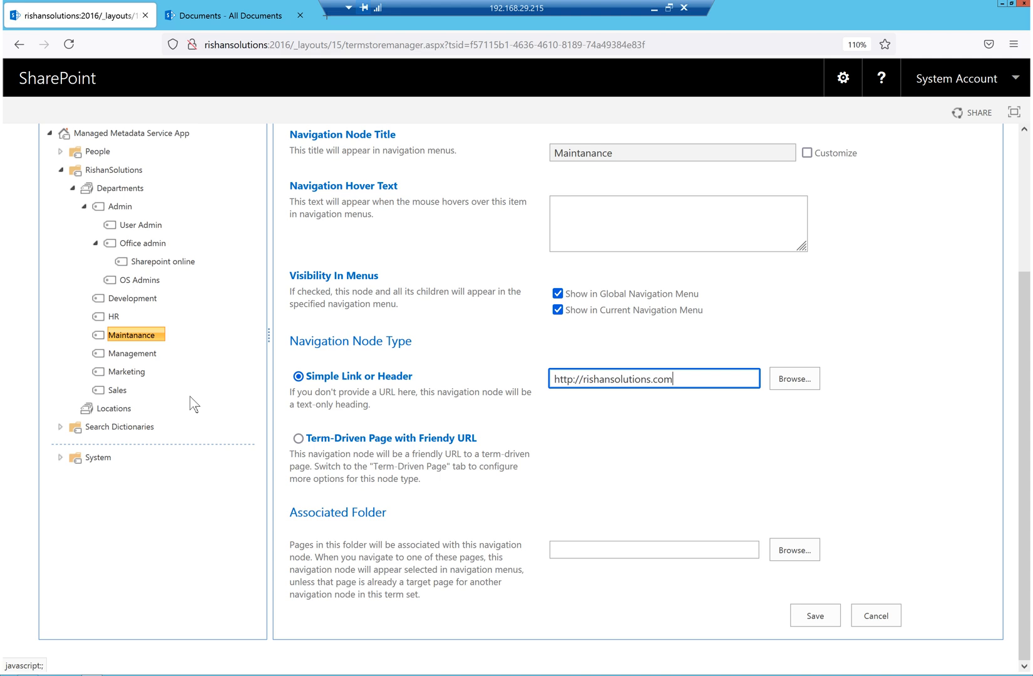
left_click(818, 616)
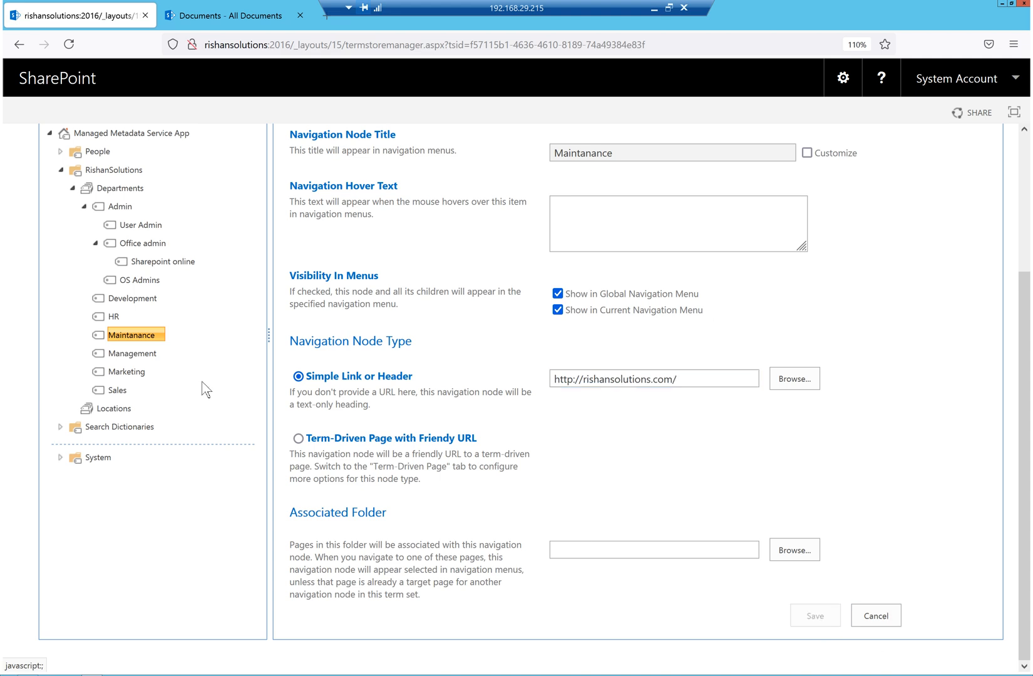
left_click(131, 354)
left_click(348, 377)
left_click(639, 380)
type("http://rishansolutions.com")
left_click(816, 616)
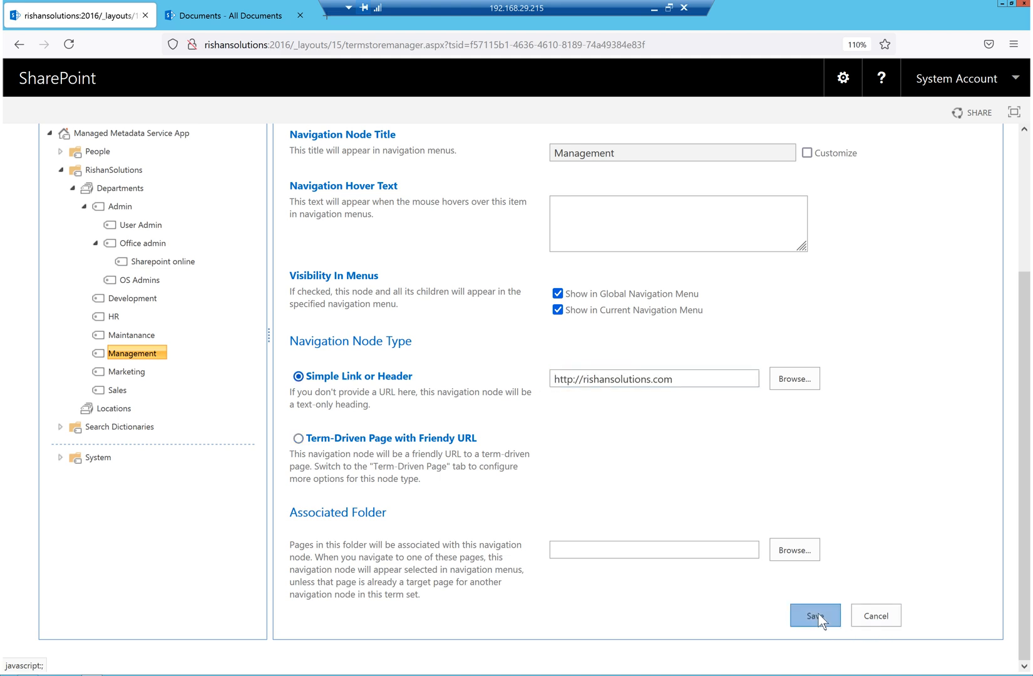
left_click(120, 374)
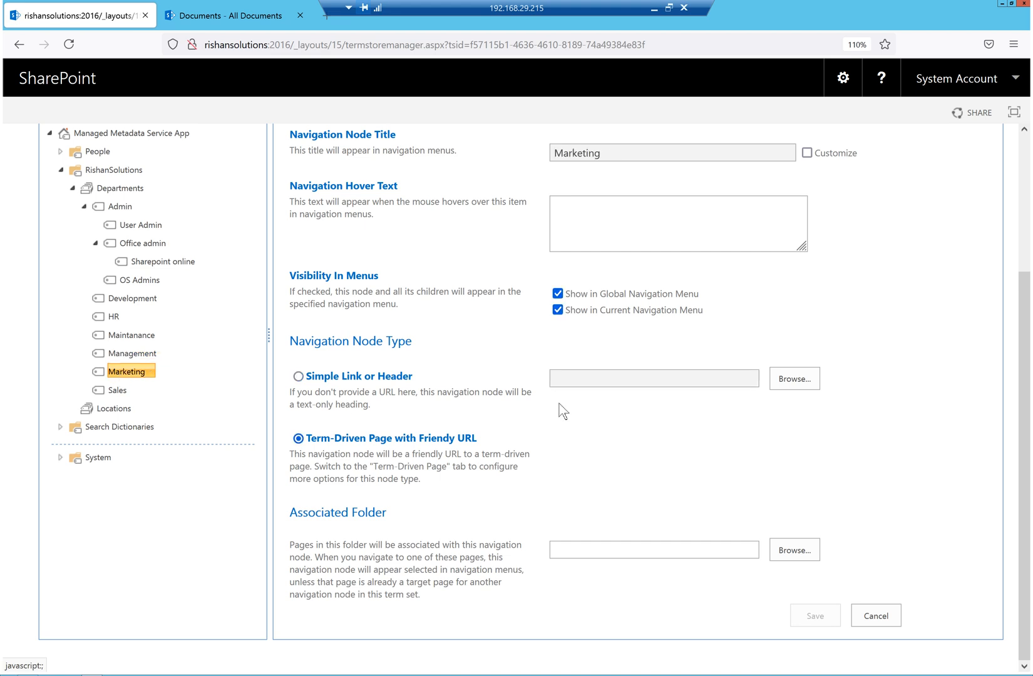
left_click(348, 379)
left_click(635, 382)
type("http://rishansolutions.com")
left_click(809, 619)
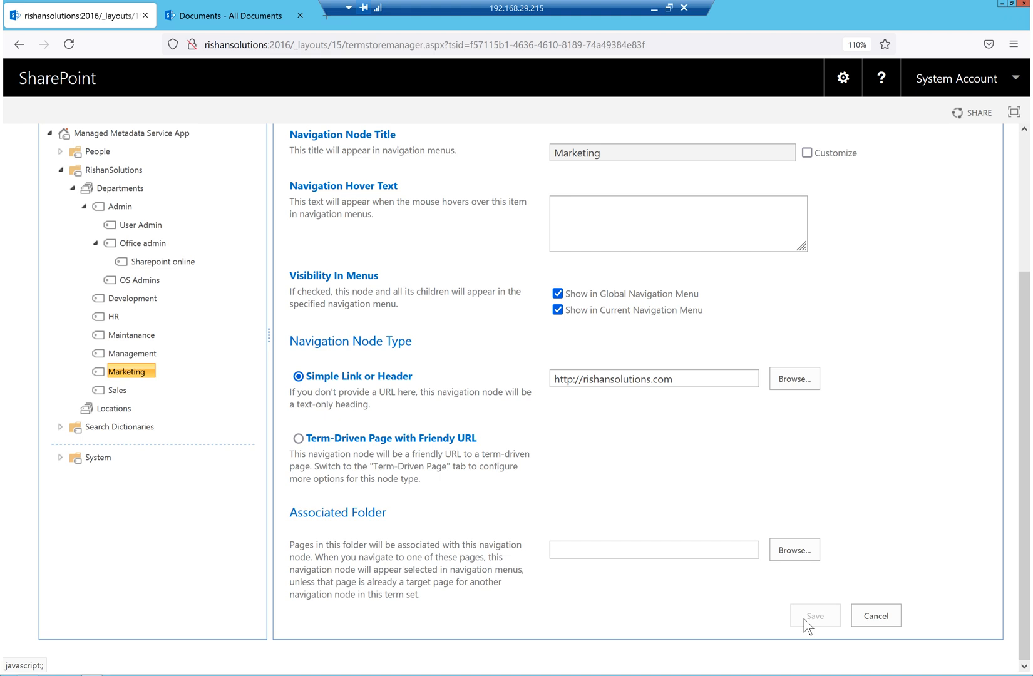
left_click(113, 390)
left_click(351, 377)
left_click(647, 381)
type("http://rishansolutions.com")
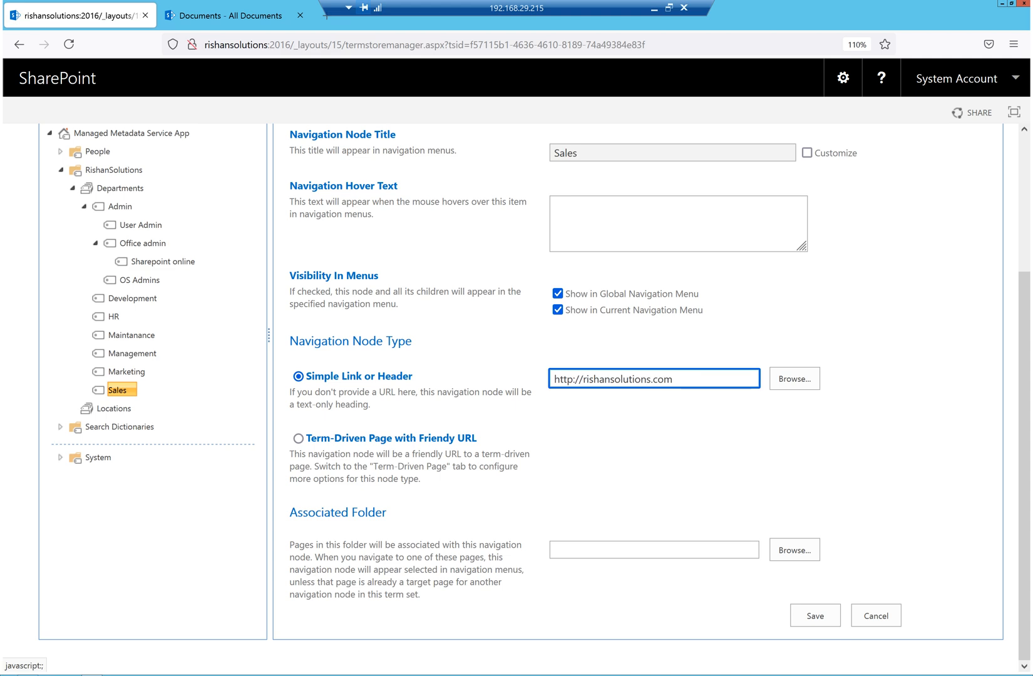
left_click(816, 617)
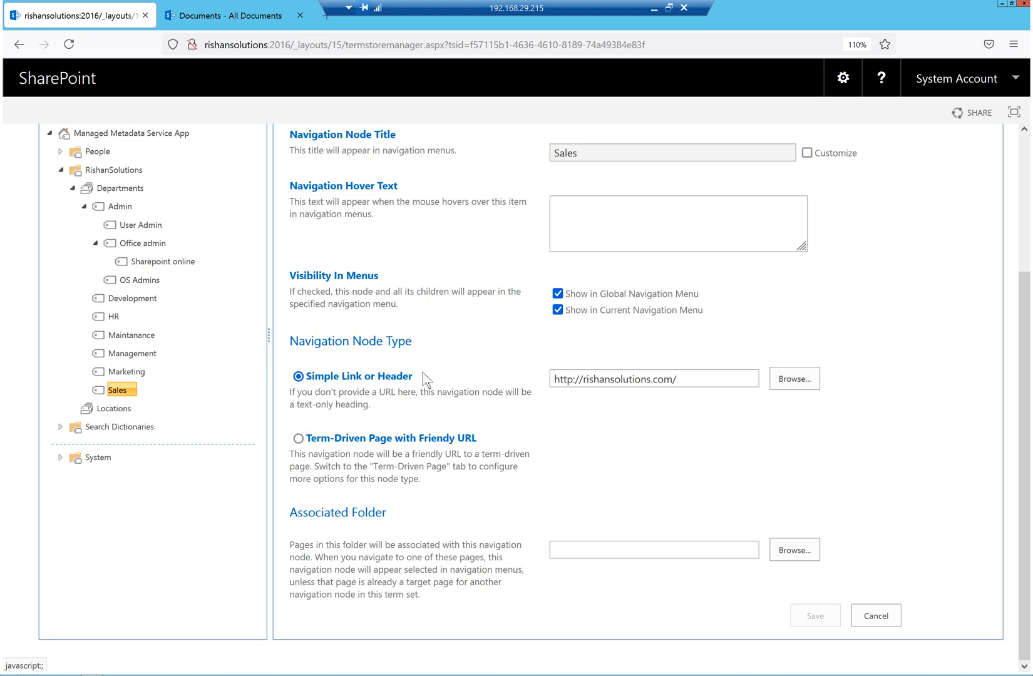
Open the Rishansolutions site's home page and examine how links are manually edited and added in the top navigation
left_click(237, 17)
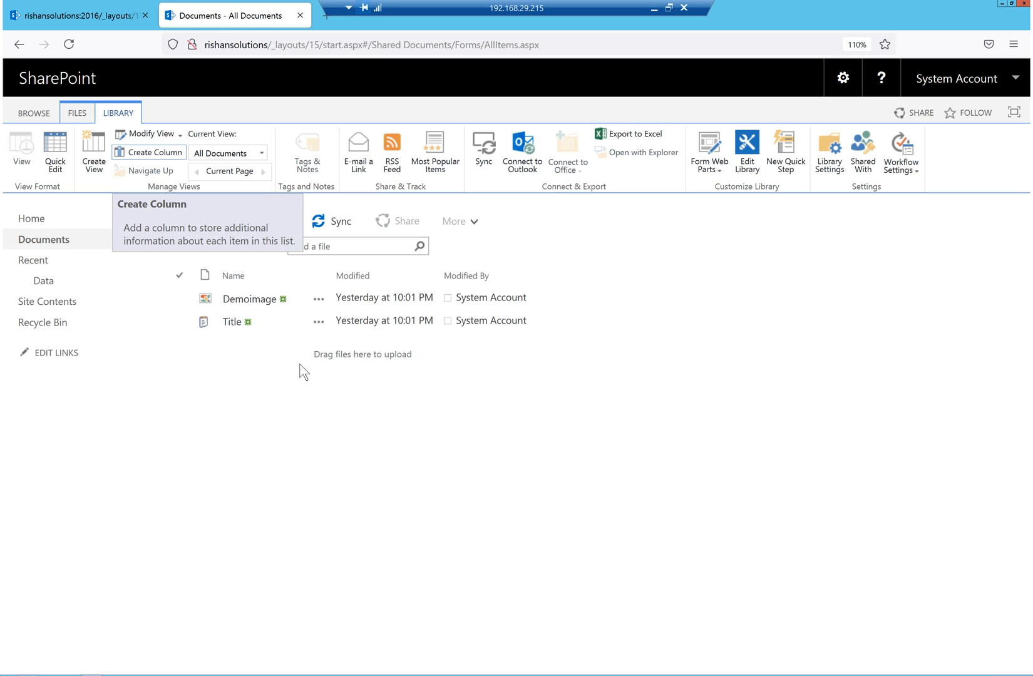
left_click(33, 218)
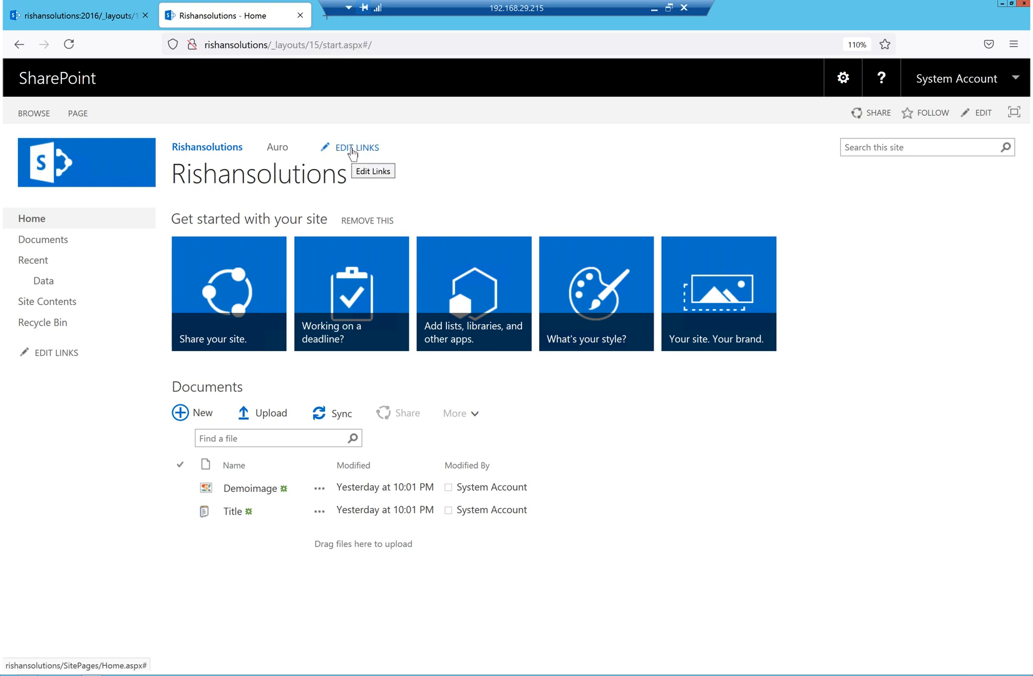
left_click(351, 153)
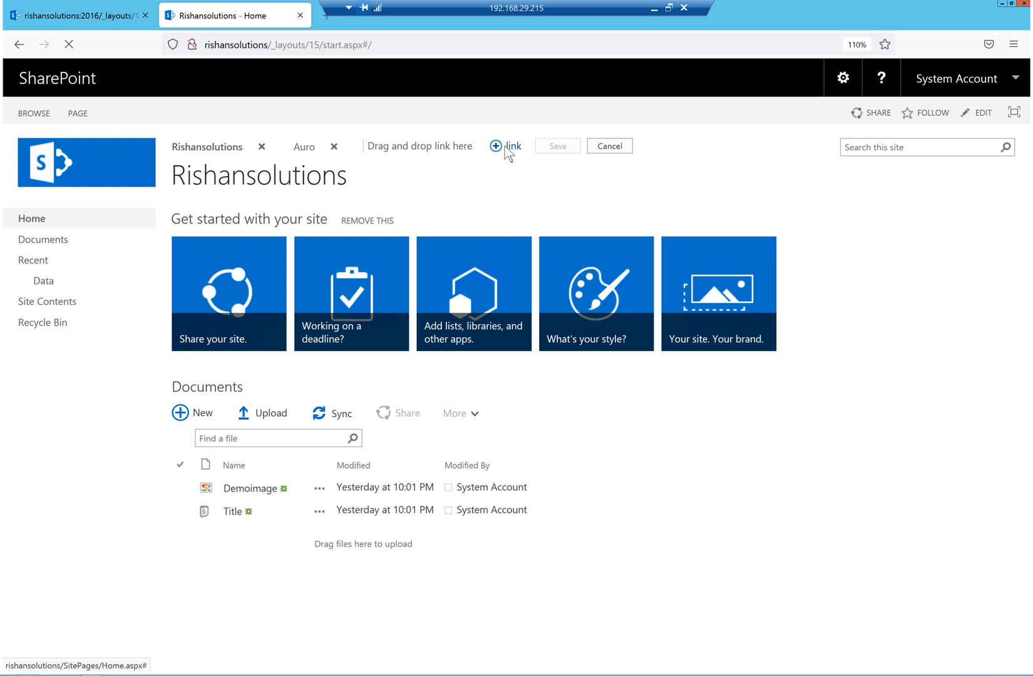
left_click(505, 149)
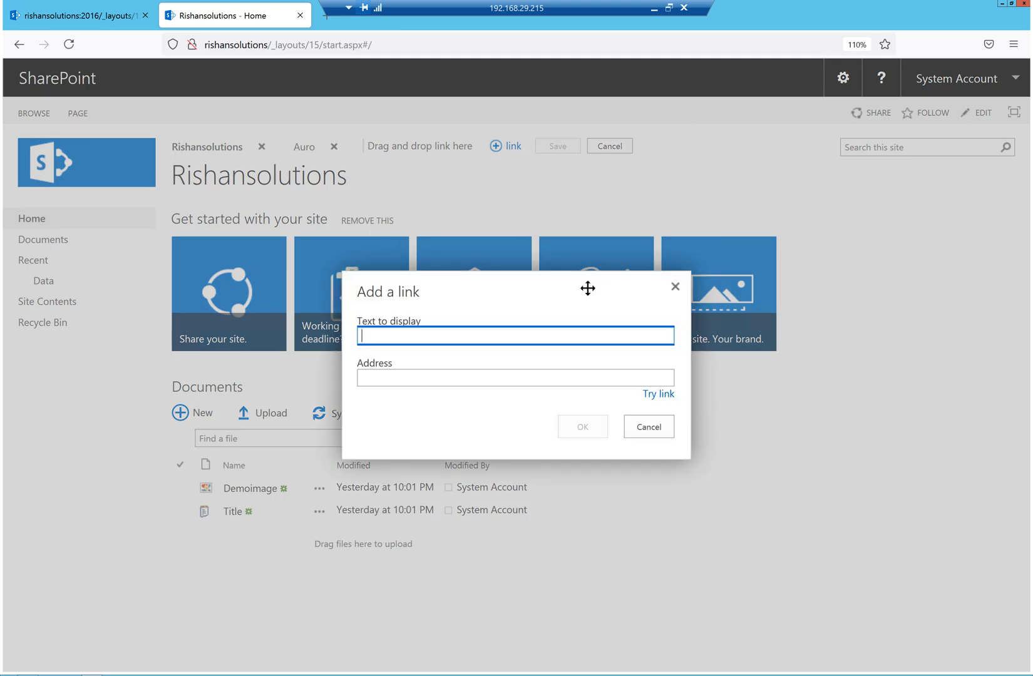
left_click(675, 288)
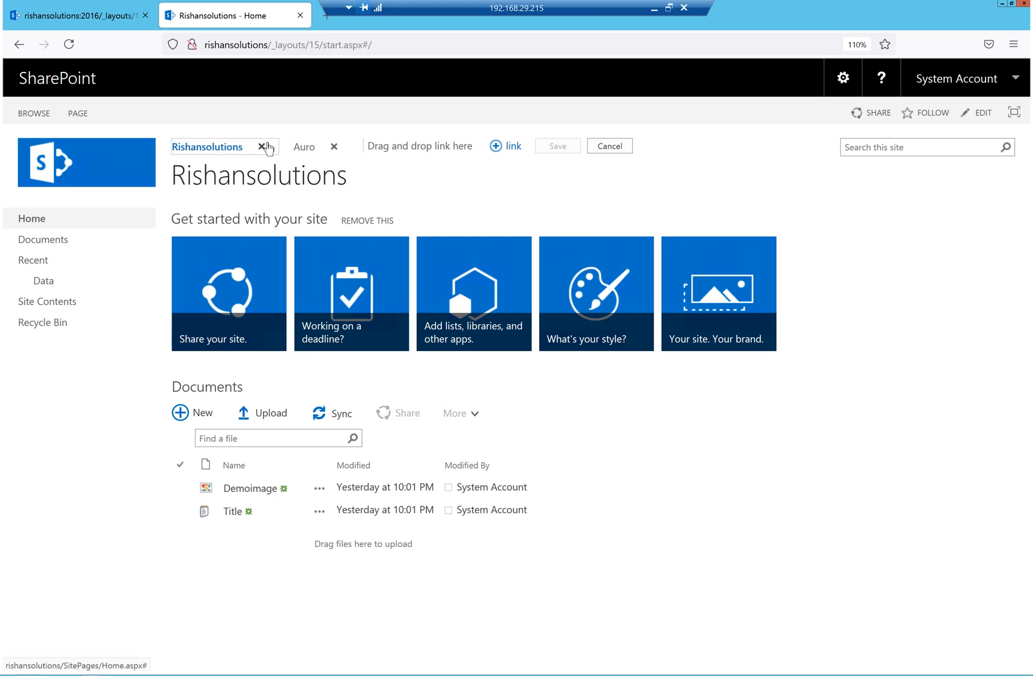
left_click(610, 147)
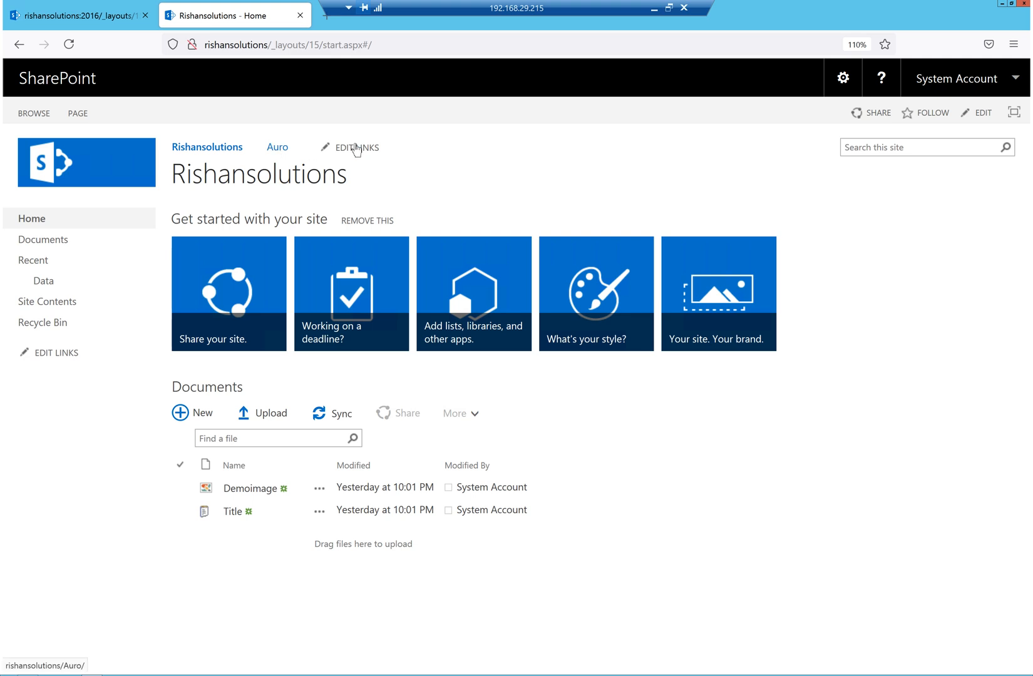
Examine the Top Link Bar page in the Rishansolutions site settings and return to Site Settings
left_click(844, 79)
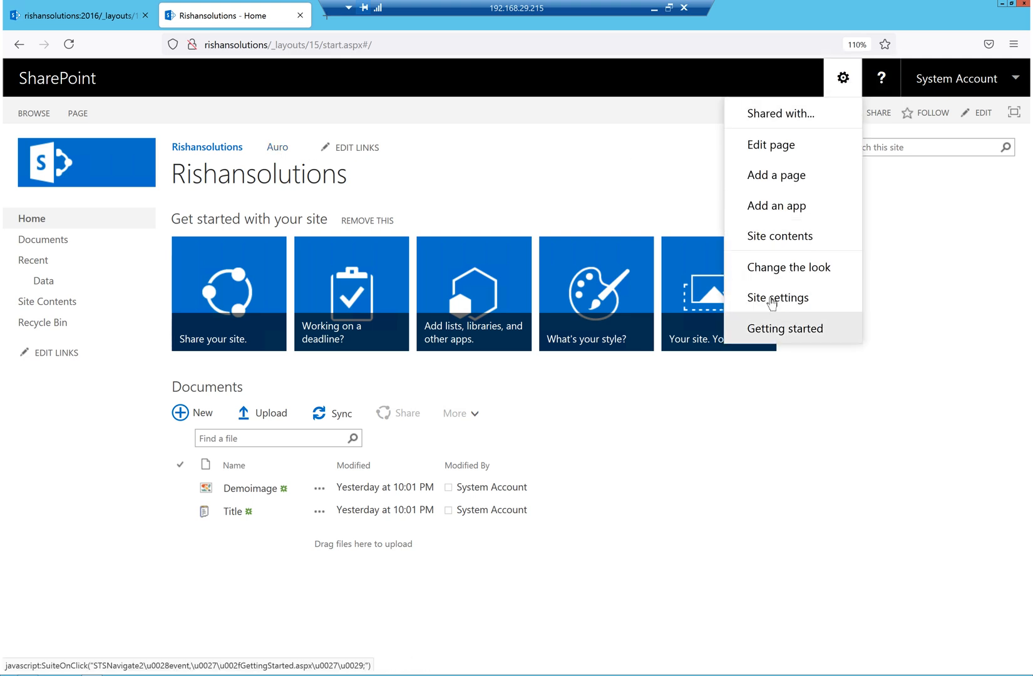
left_click(772, 300)
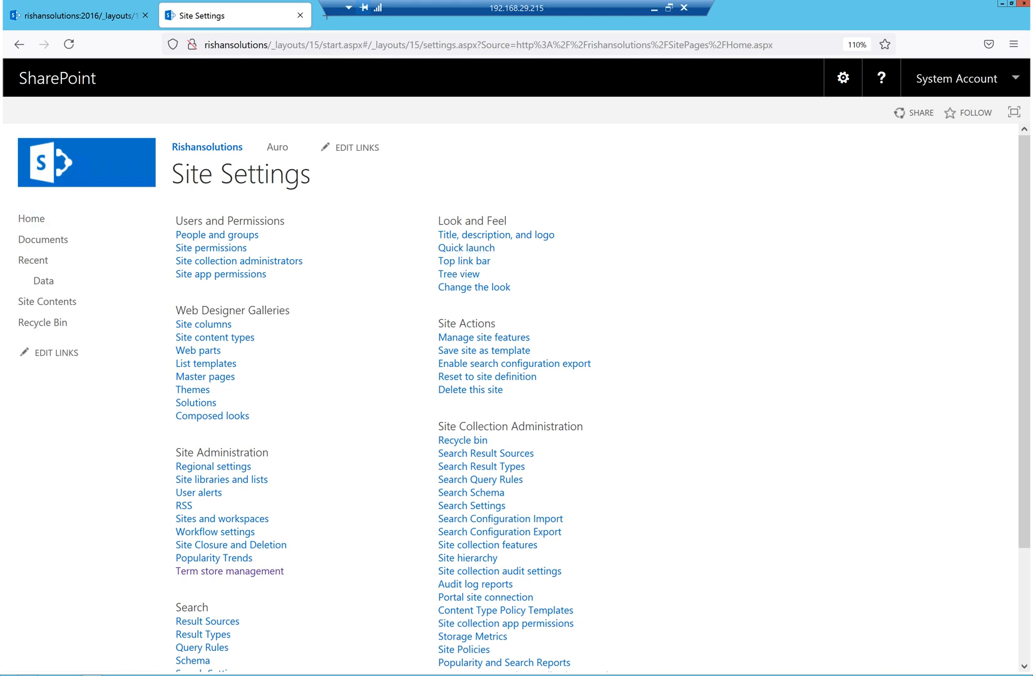
left_click(470, 263)
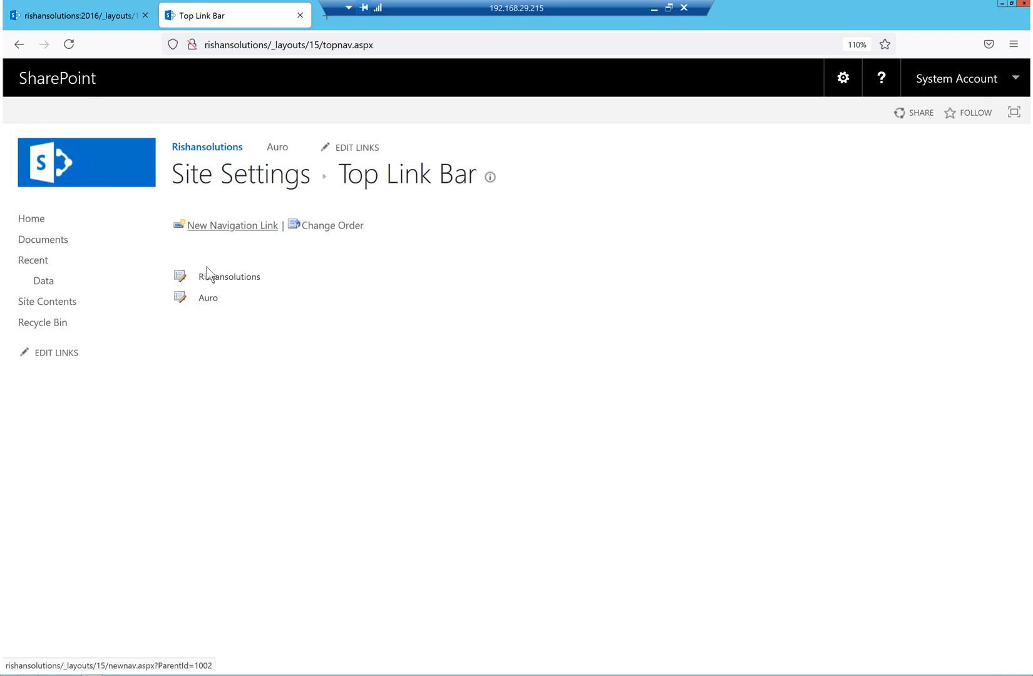
left_click(223, 182)
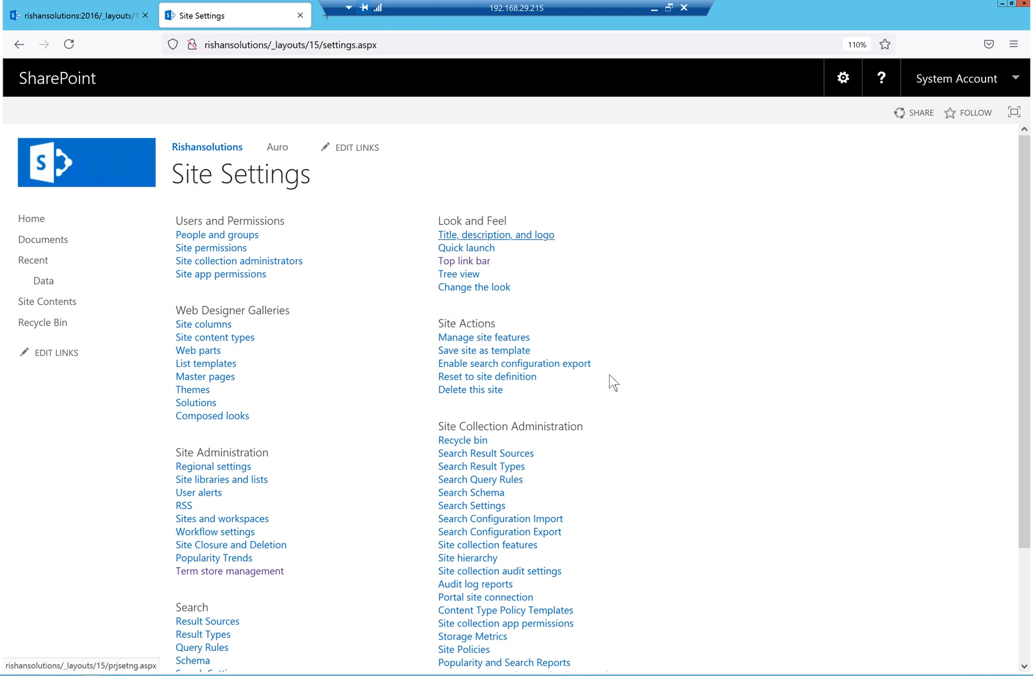
Activate the SharePoint Server Publishing Infrastructure feature for the Rishansolutions site collection
scroll(620, 451, "down", 3)
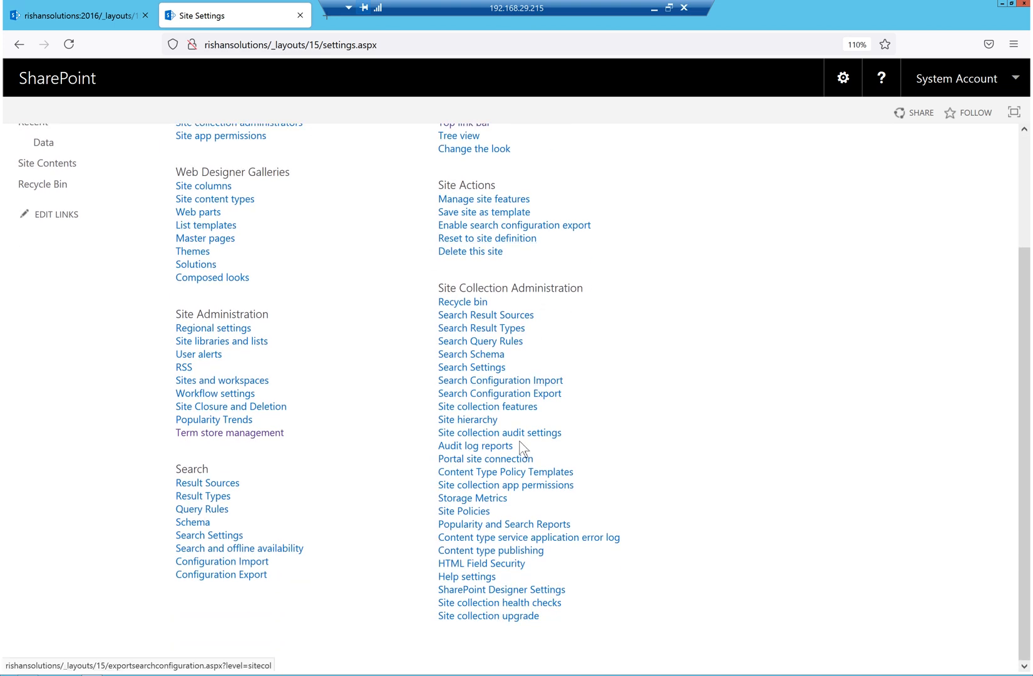
left_click(504, 409)
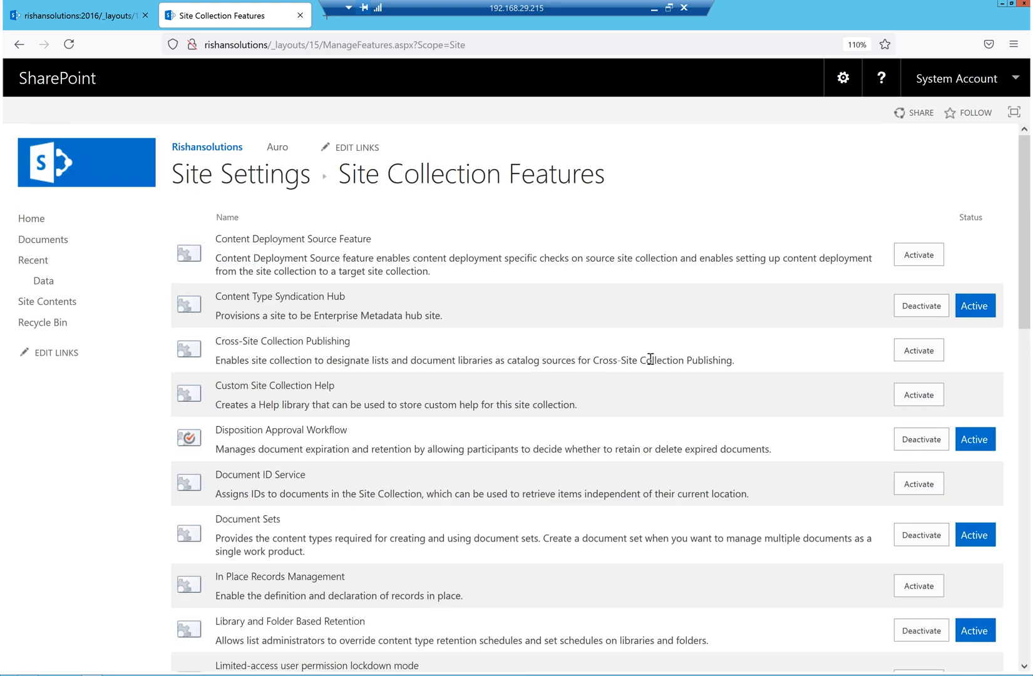
scroll(667, 382, "down", 5)
scroll(675, 382, "down", 9)
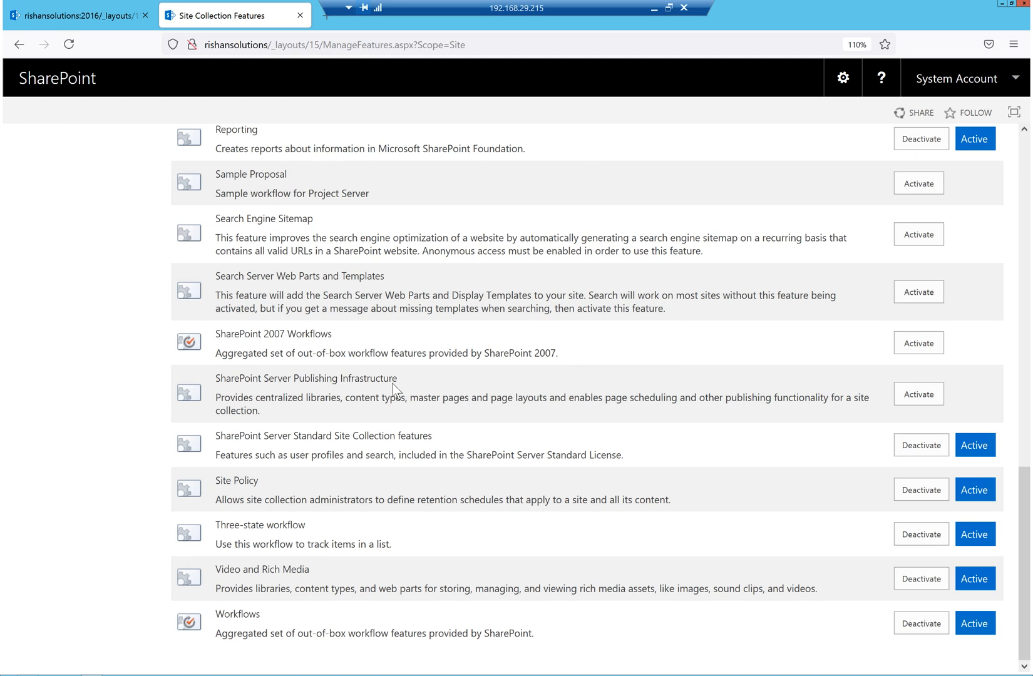
left_click(921, 396)
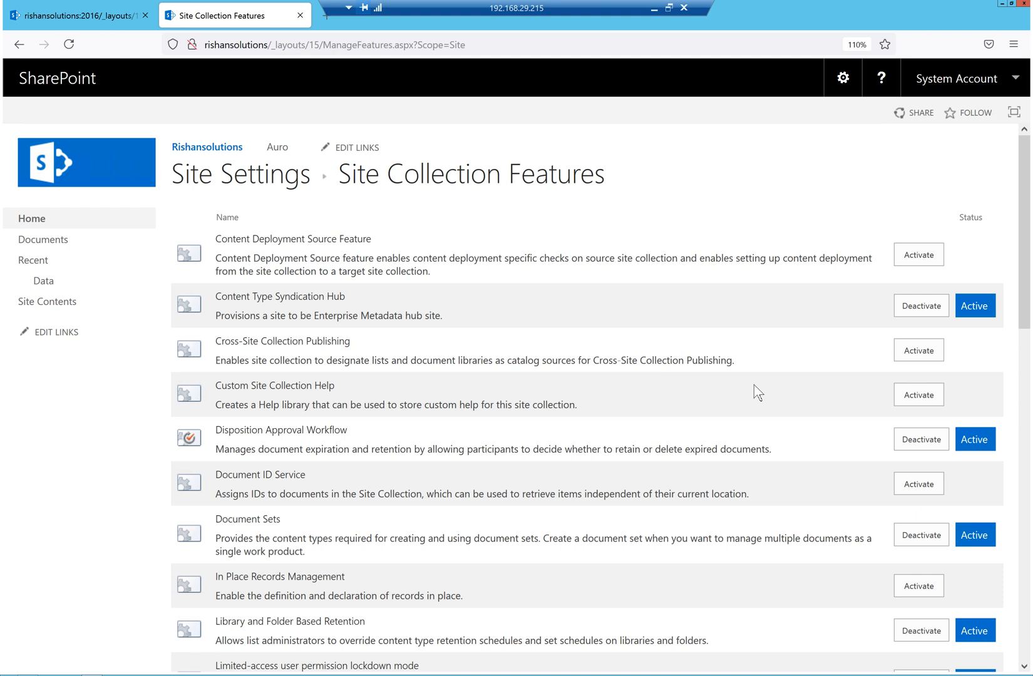
Open the Rishansolutions site's Navigation Settings and examine the global, current and structural navigation options, including the Auro heading
left_click(264, 182)
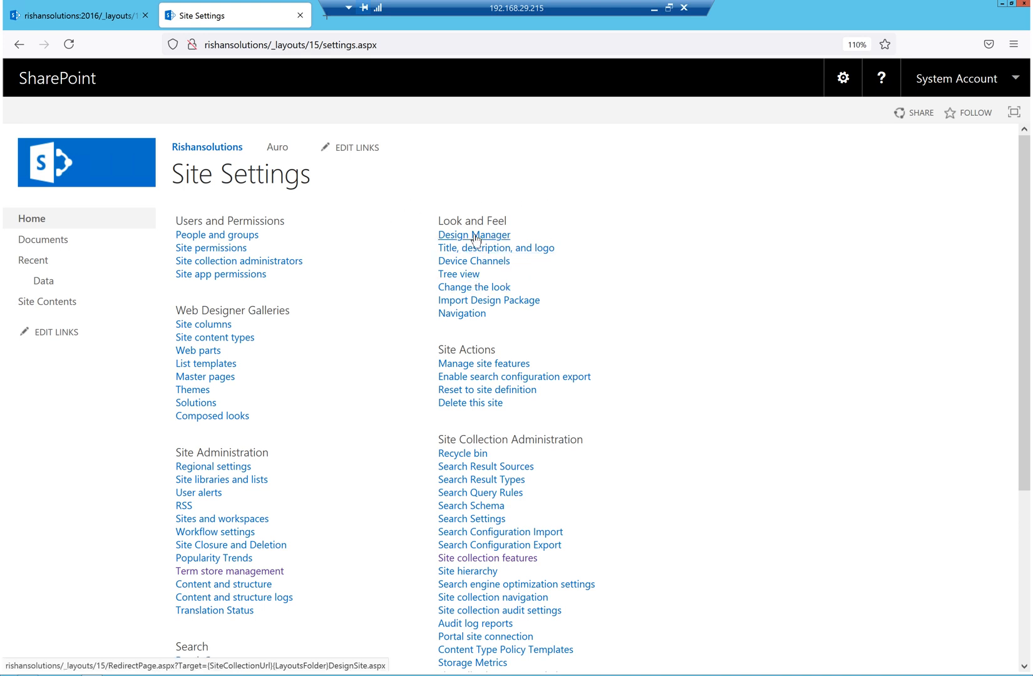
left_click(464, 317)
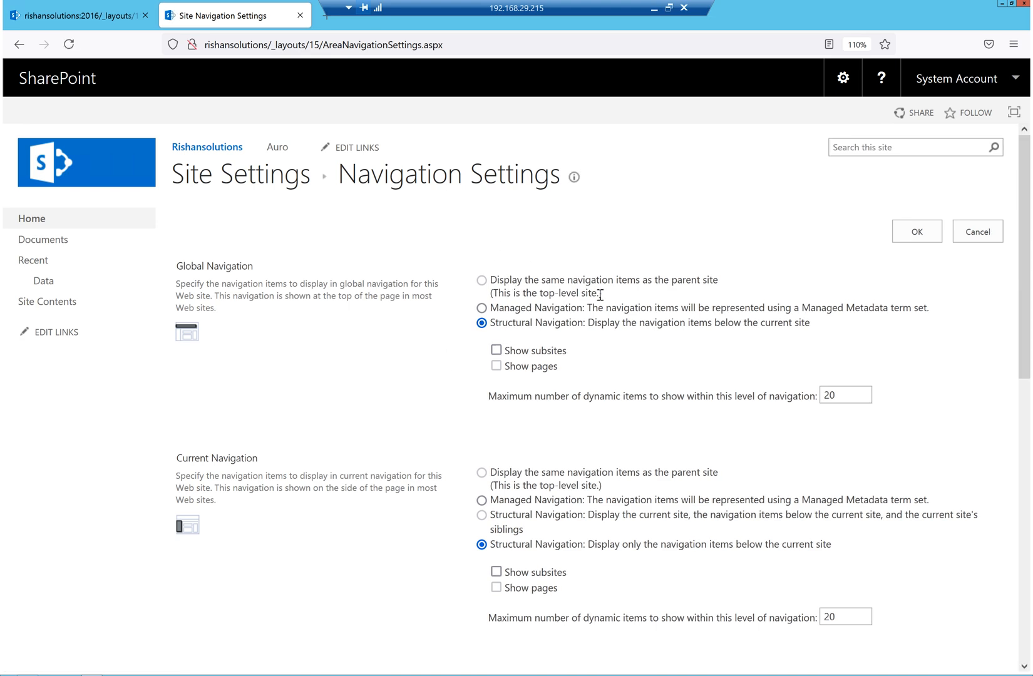
left_click_drag(730, 276, 538, 280)
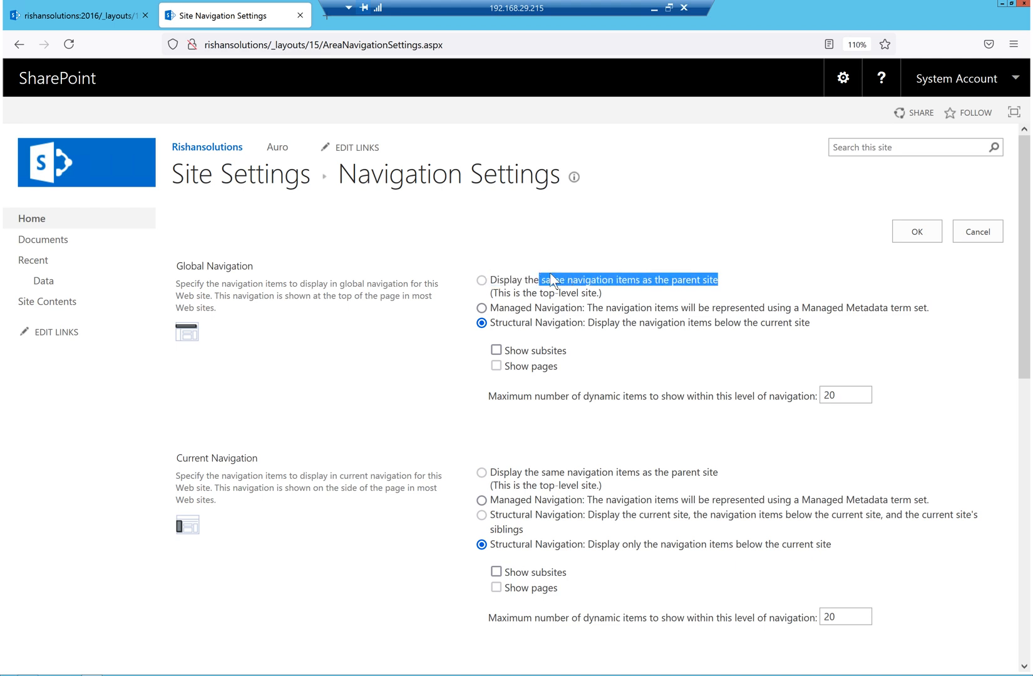
left_click(489, 285)
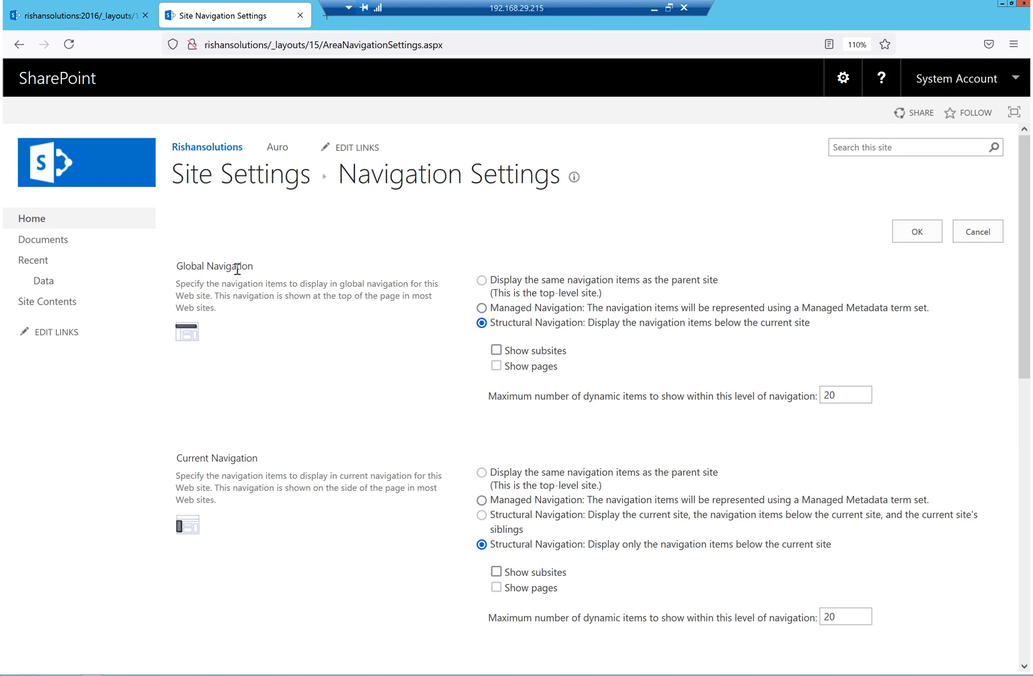
left_click_drag(256, 267, 176, 274)
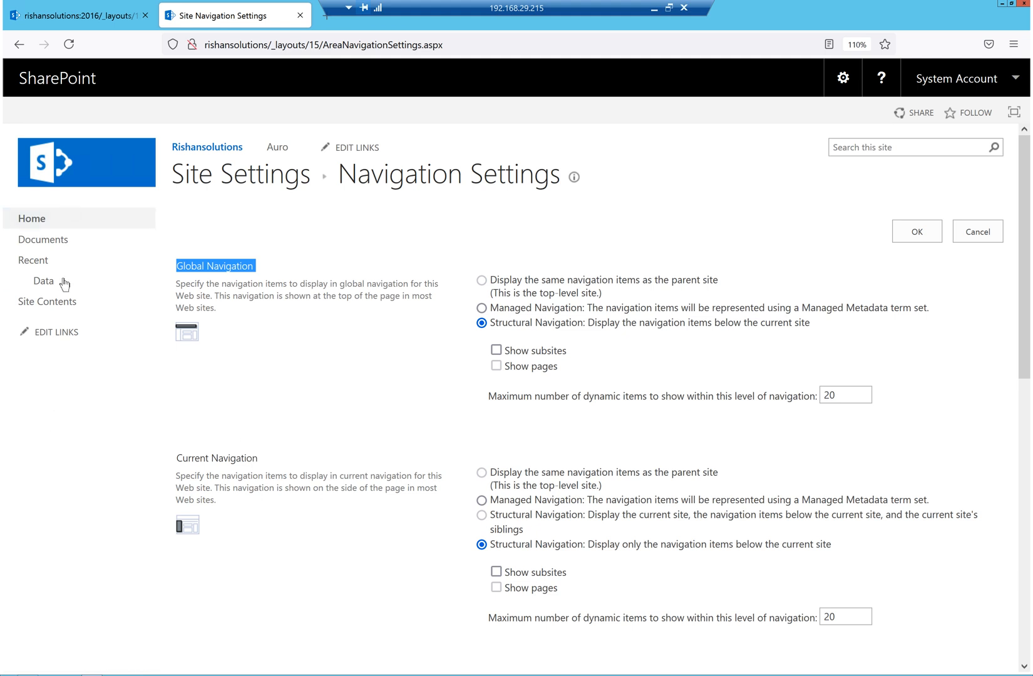
scroll(577, 475, "down", 3)
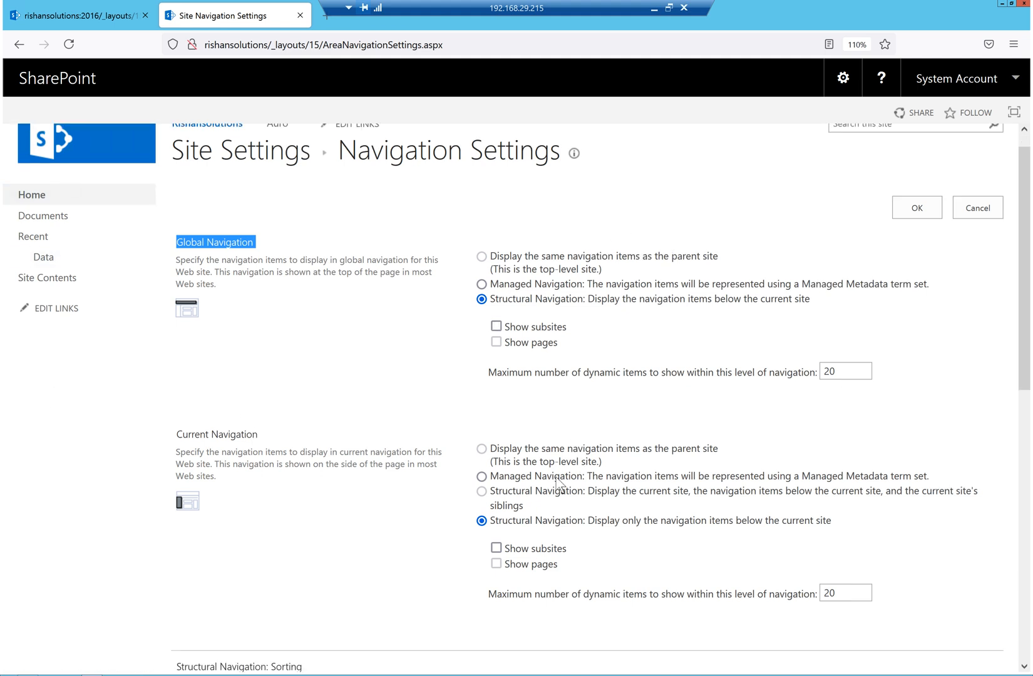
scroll(551, 220, "down", 2)
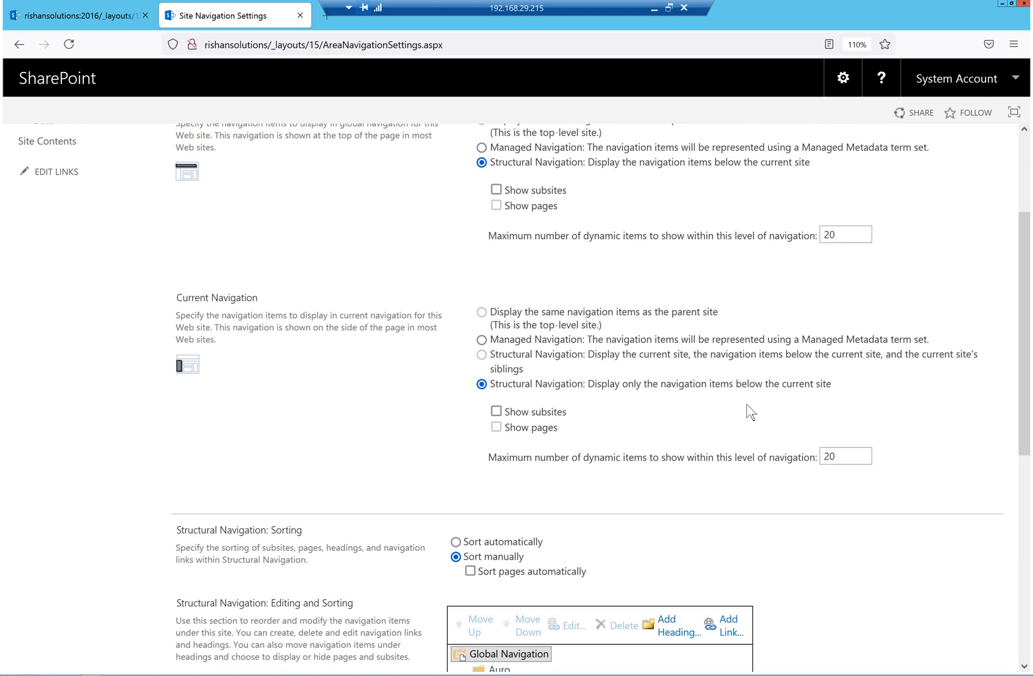
scroll(745, 412, "down", 1)
scroll(605, 423, "down", 5)
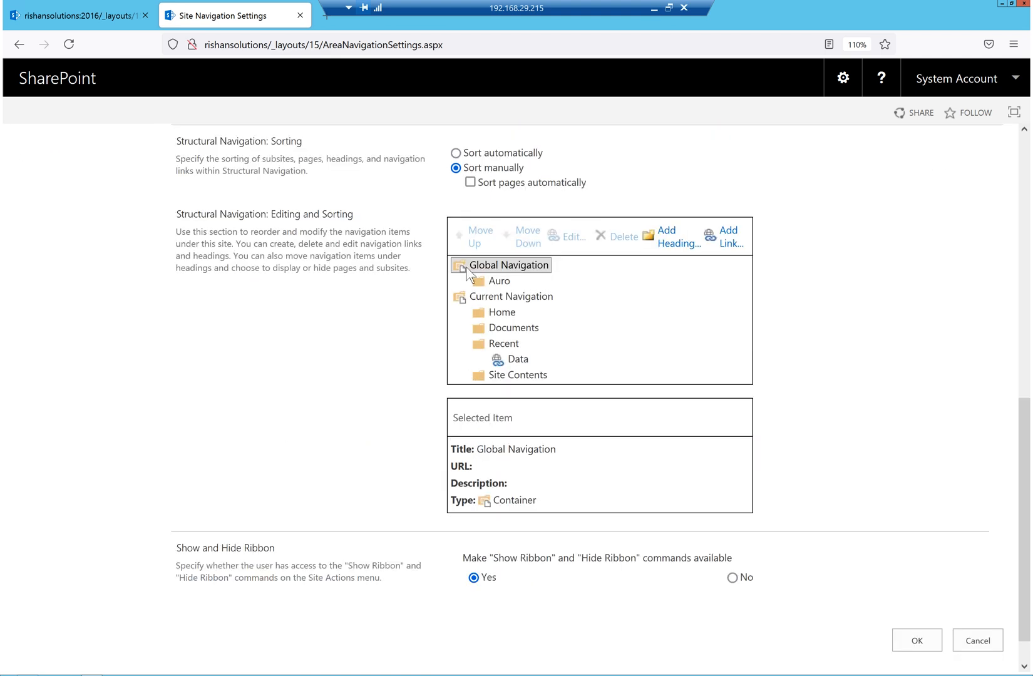
left_click(504, 286)
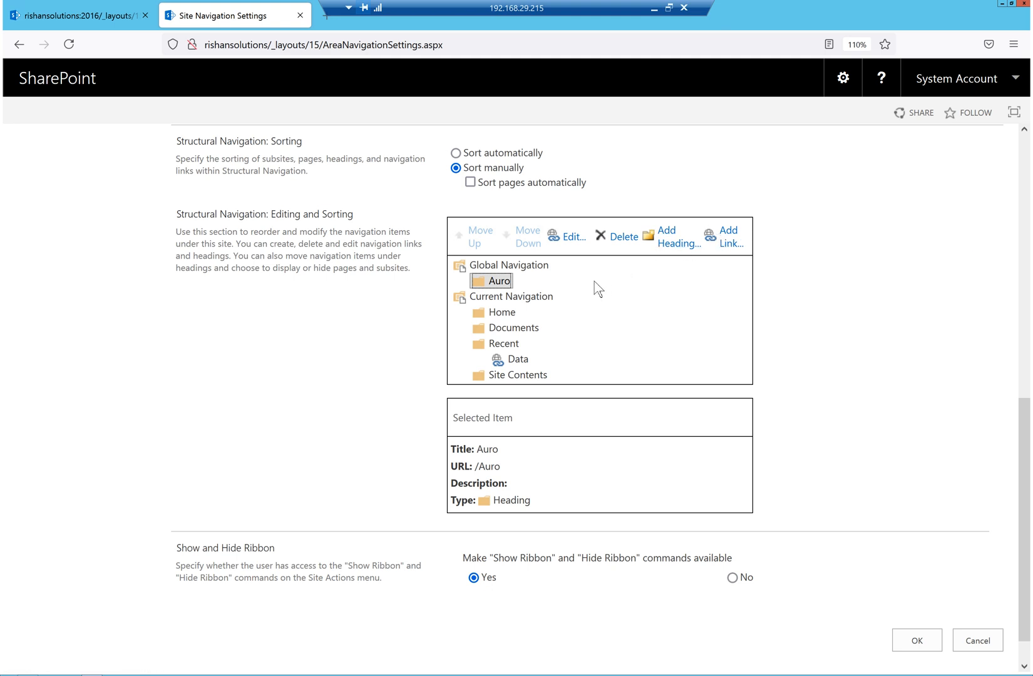
scroll(598, 364, "up", 1)
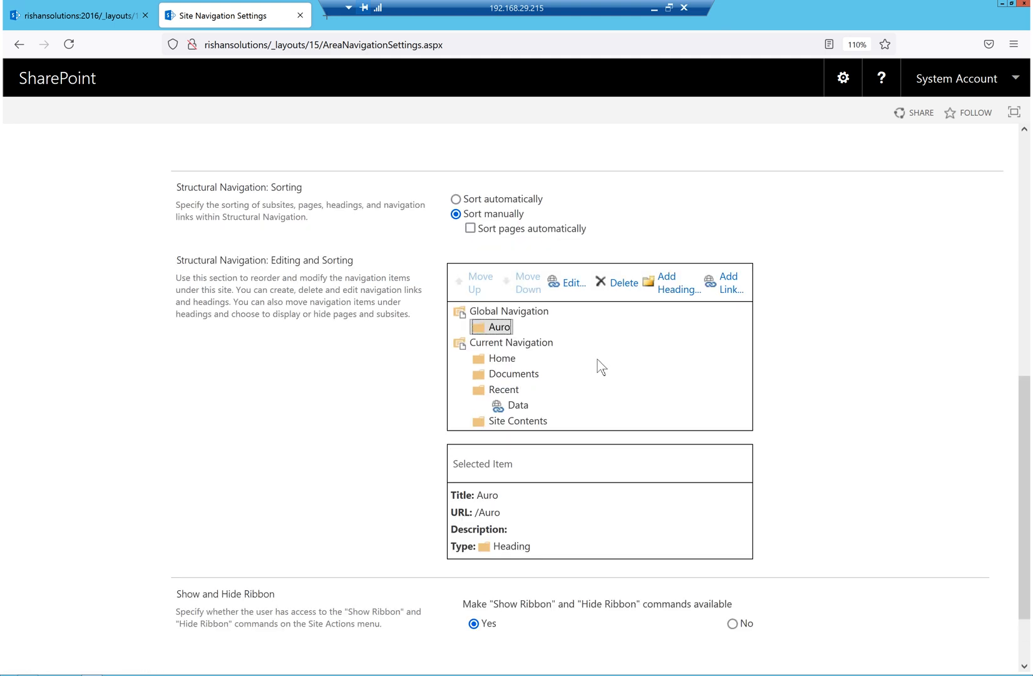
scroll(600, 367, "up", 8)
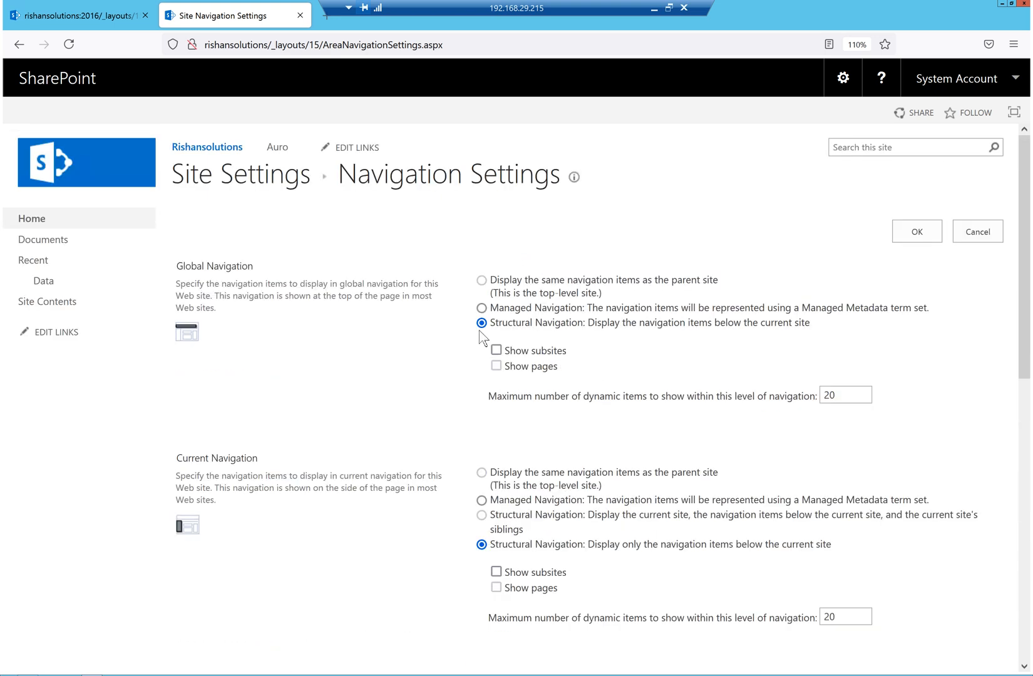
Switch Global Navigation to Managed Navigation using the Departments term set under RishanSolutions and save the settings
left_click(482, 308)
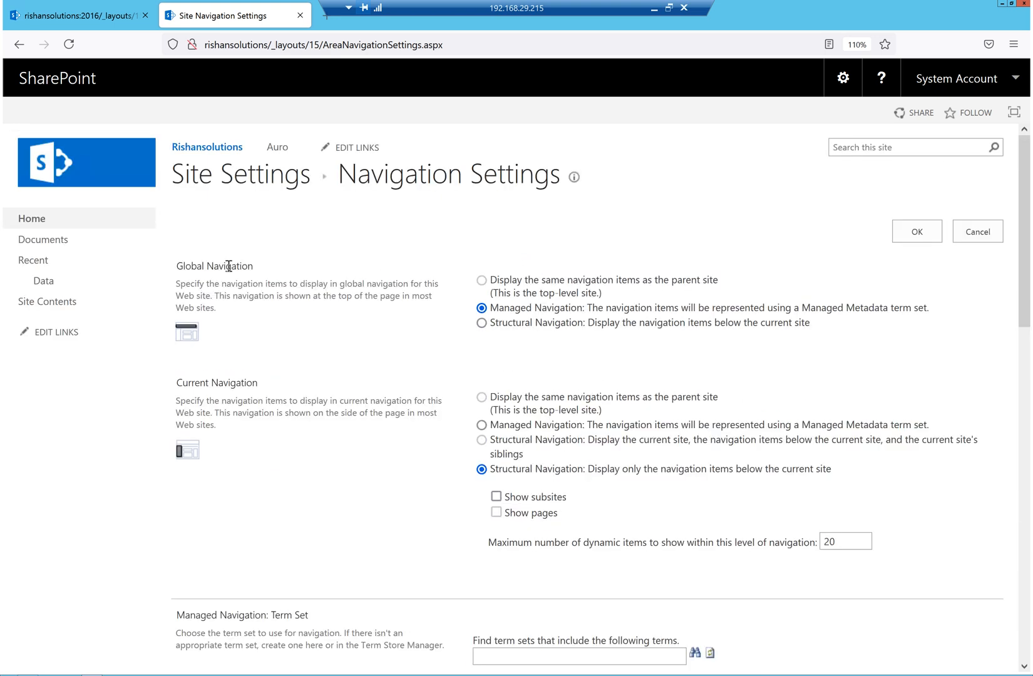
scroll(661, 380, "down", 4)
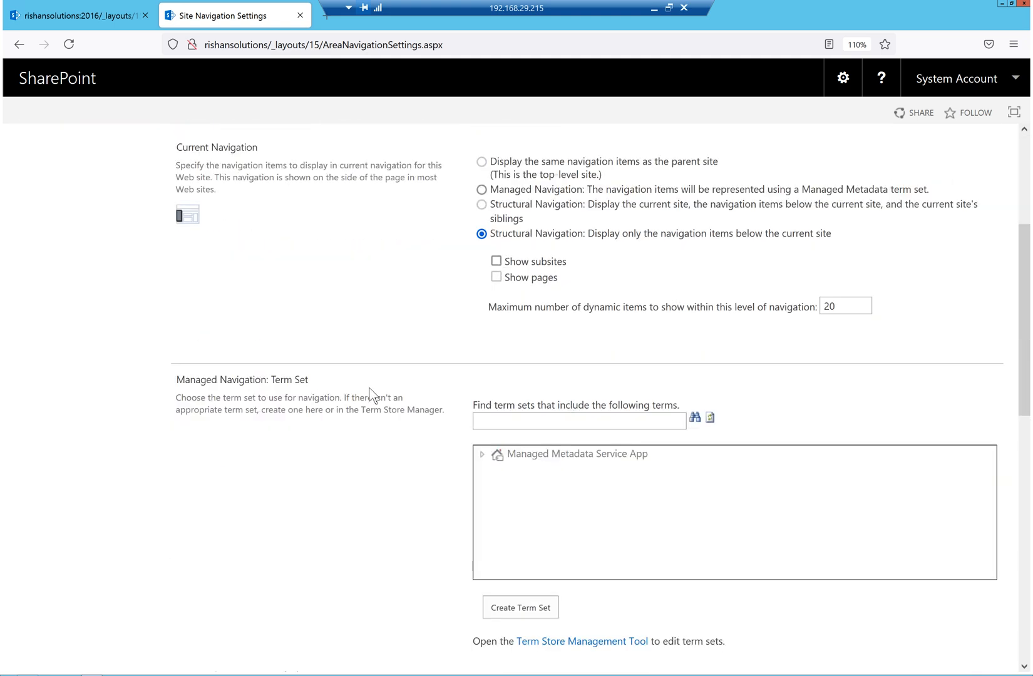
scroll(773, 416, "down", 3)
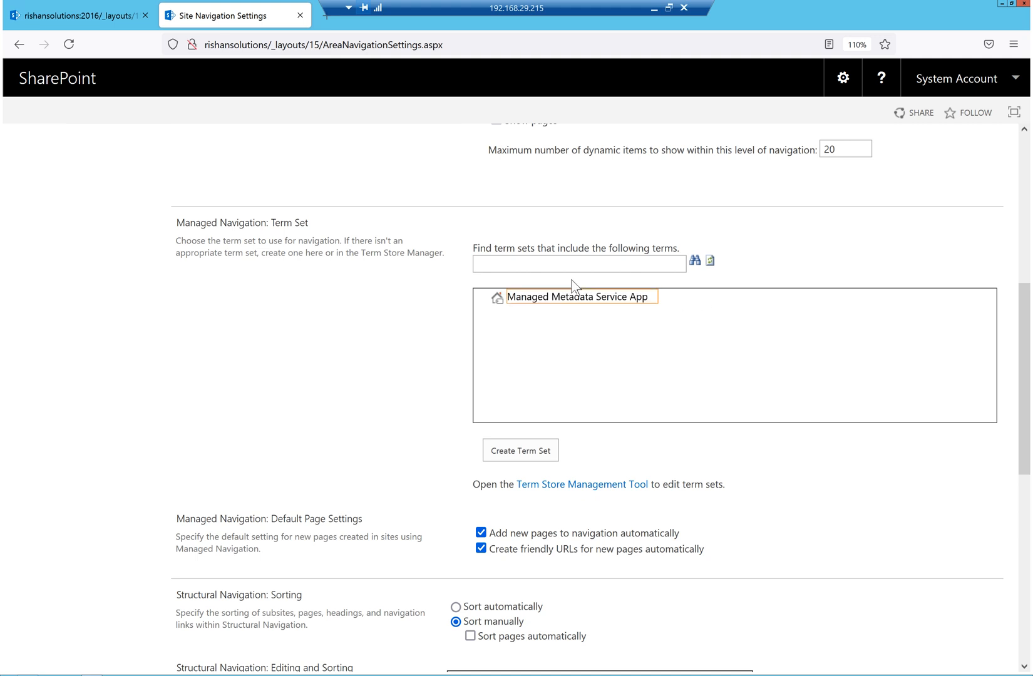
left_click(482, 298)
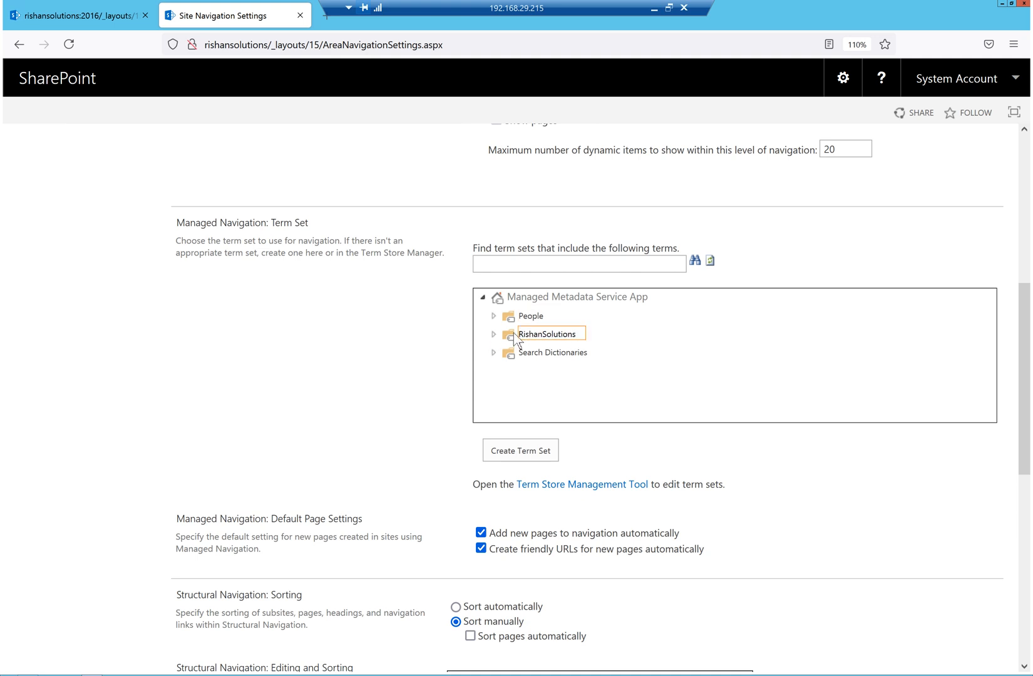
left_click(494, 336)
left_click(556, 353)
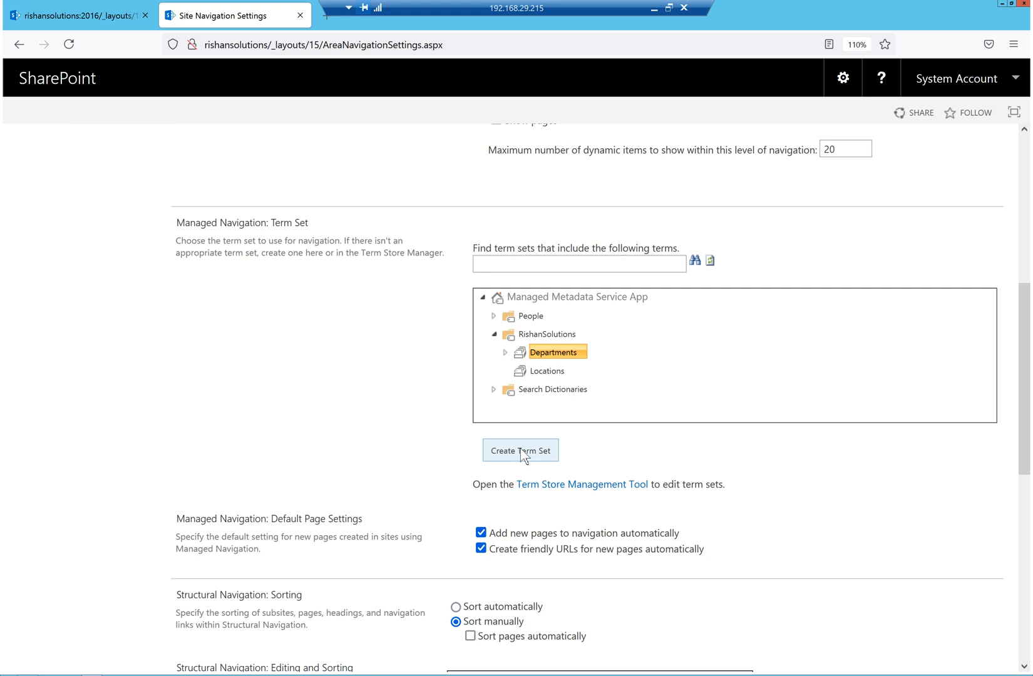
scroll(764, 425, "down", 2)
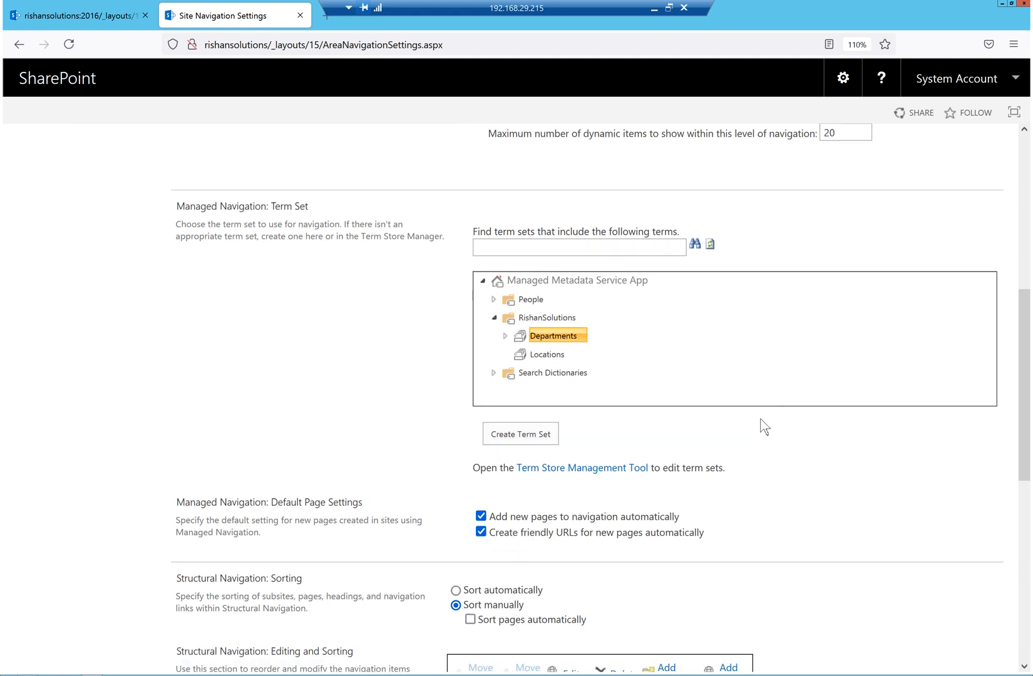
scroll(690, 440, "down", 5)
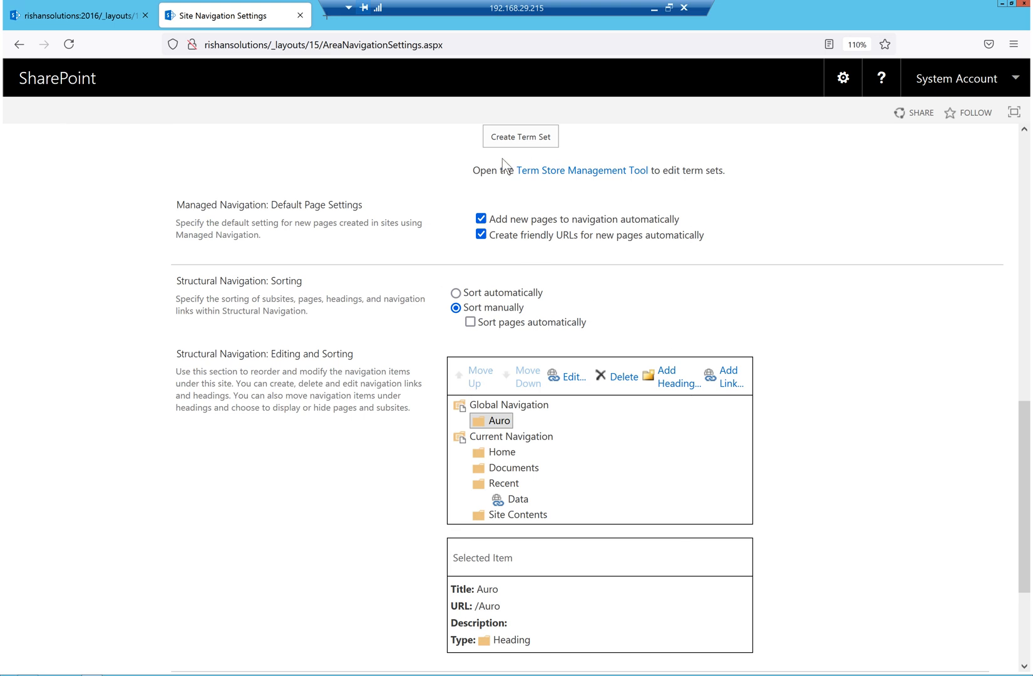
scroll(657, 189, "up", 3)
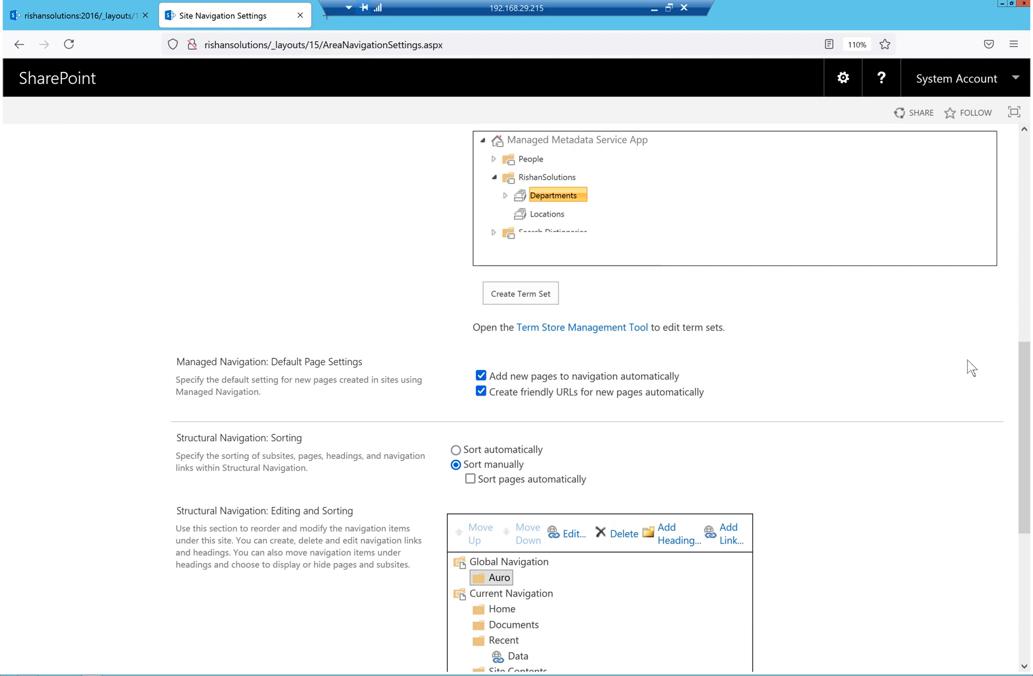
scroll(971, 368, "down", 5)
scroll(970, 357, "down", 1)
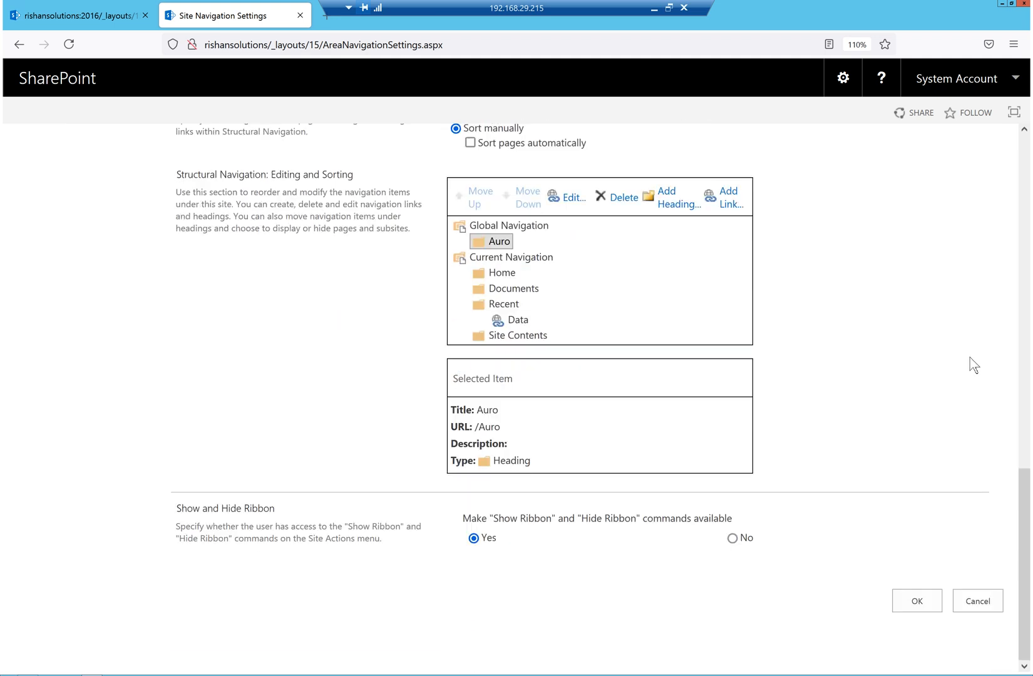
left_click(920, 599)
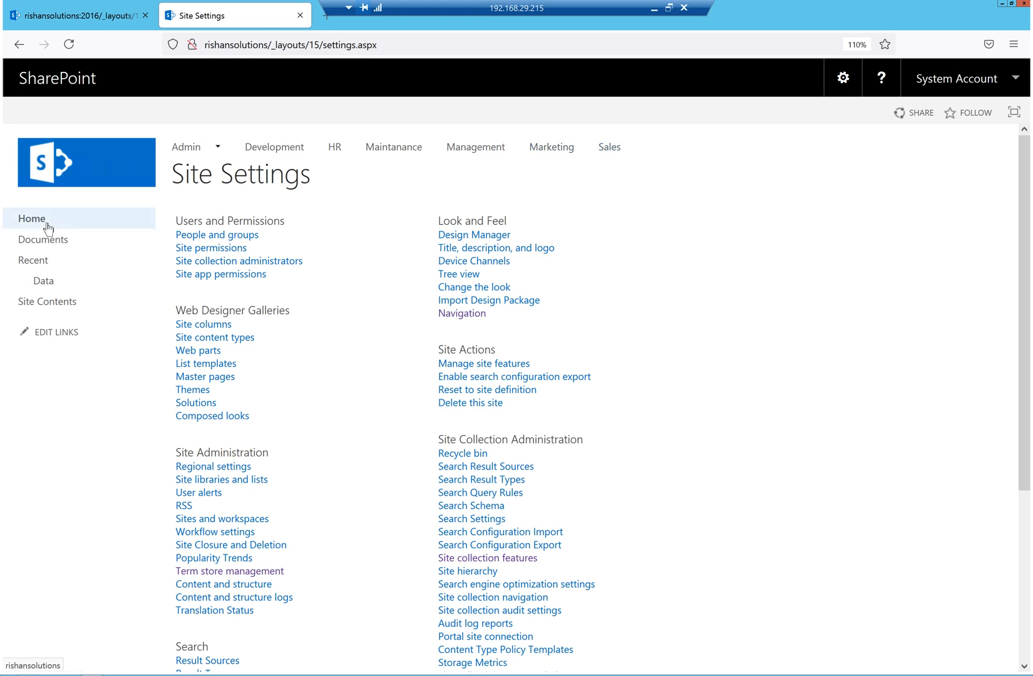
Open the site's home page and test the Office admin and Development links in the term-driven global navigation
left_click(40, 222)
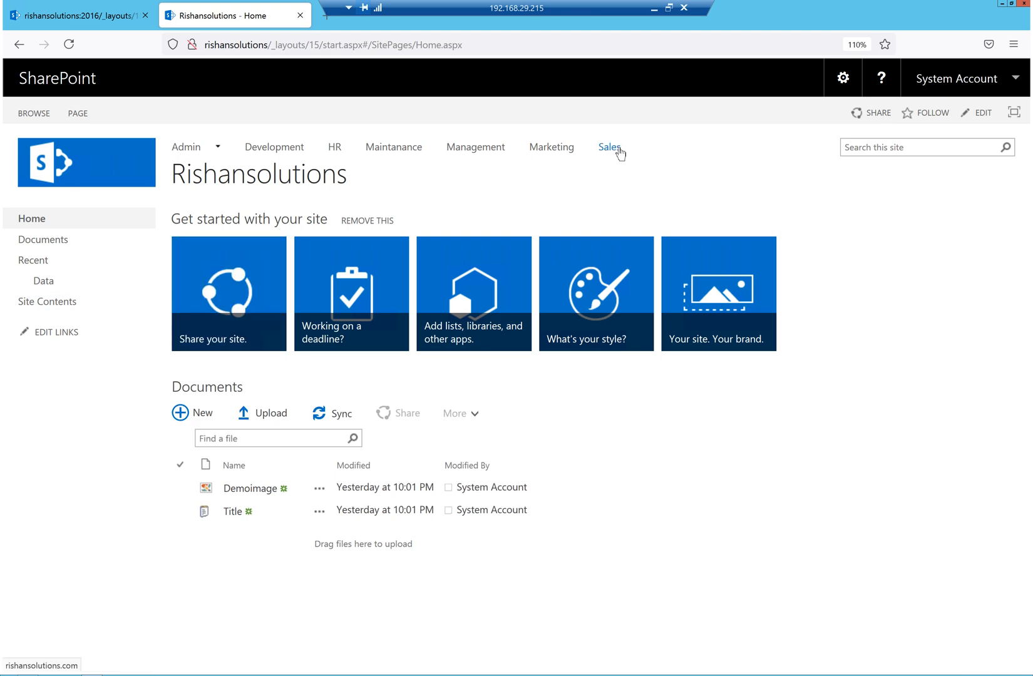
mouse_move(223, 154)
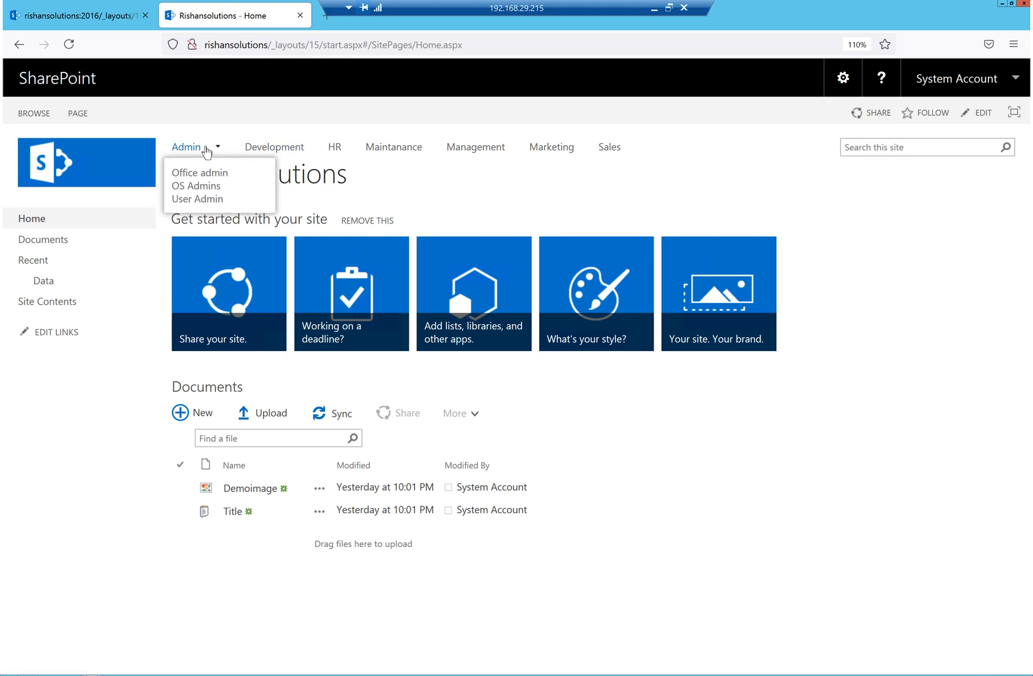
left_click(191, 174)
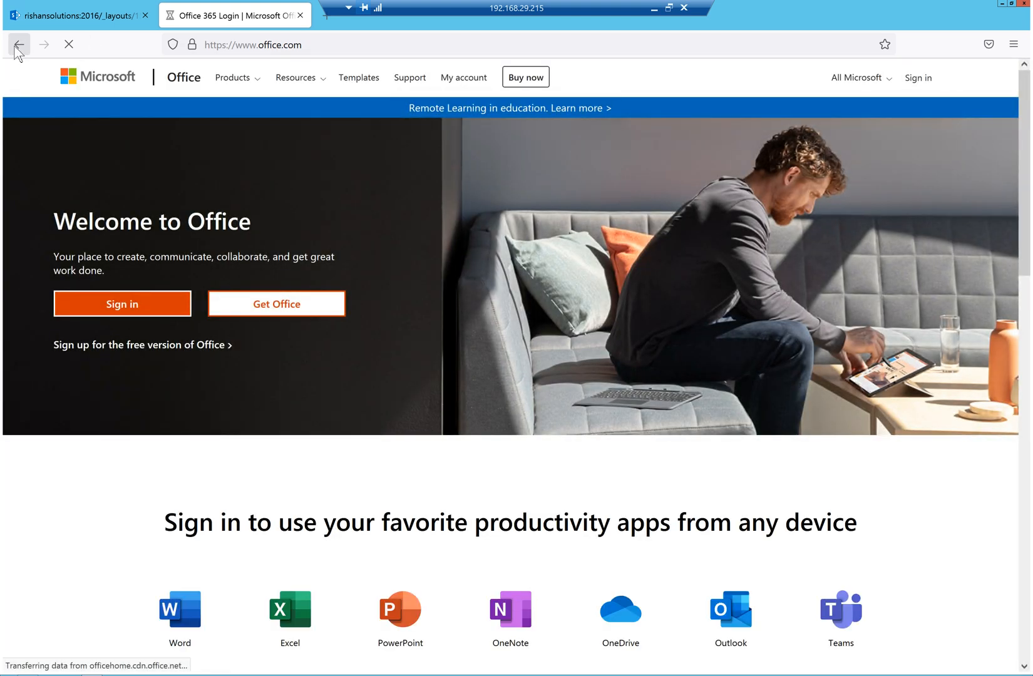
left_click(16, 47)
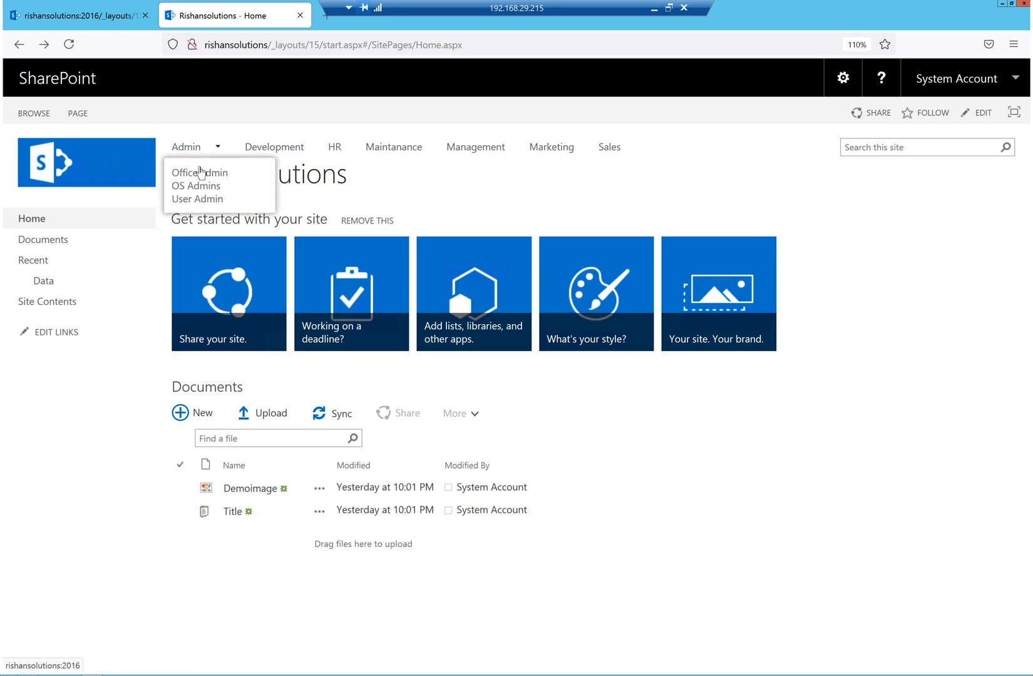
left_click(269, 151)
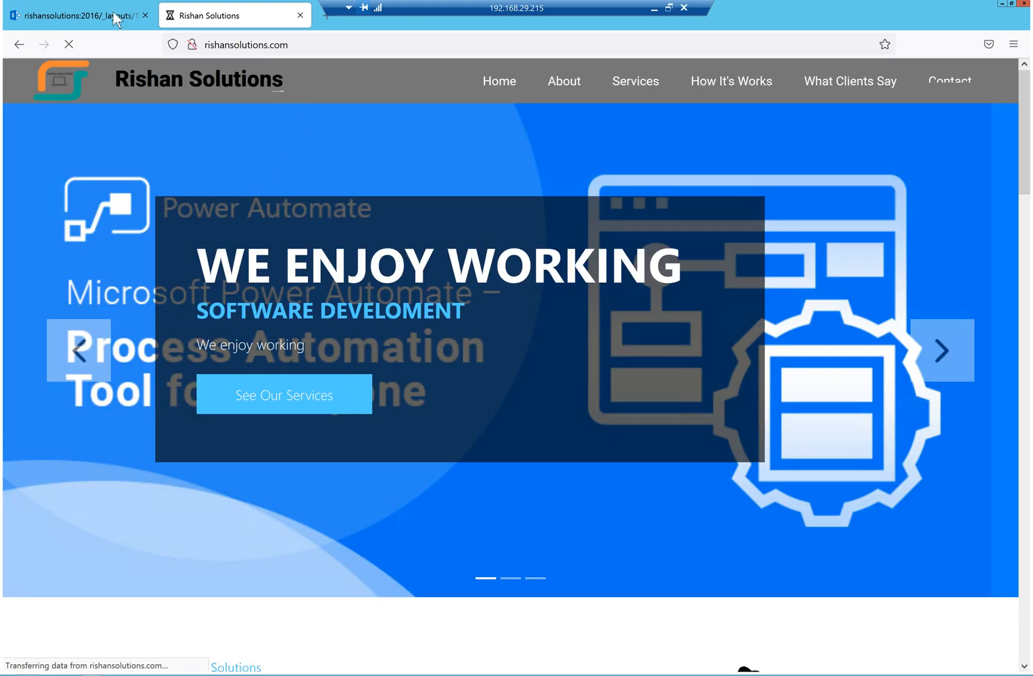
left_click(18, 44)
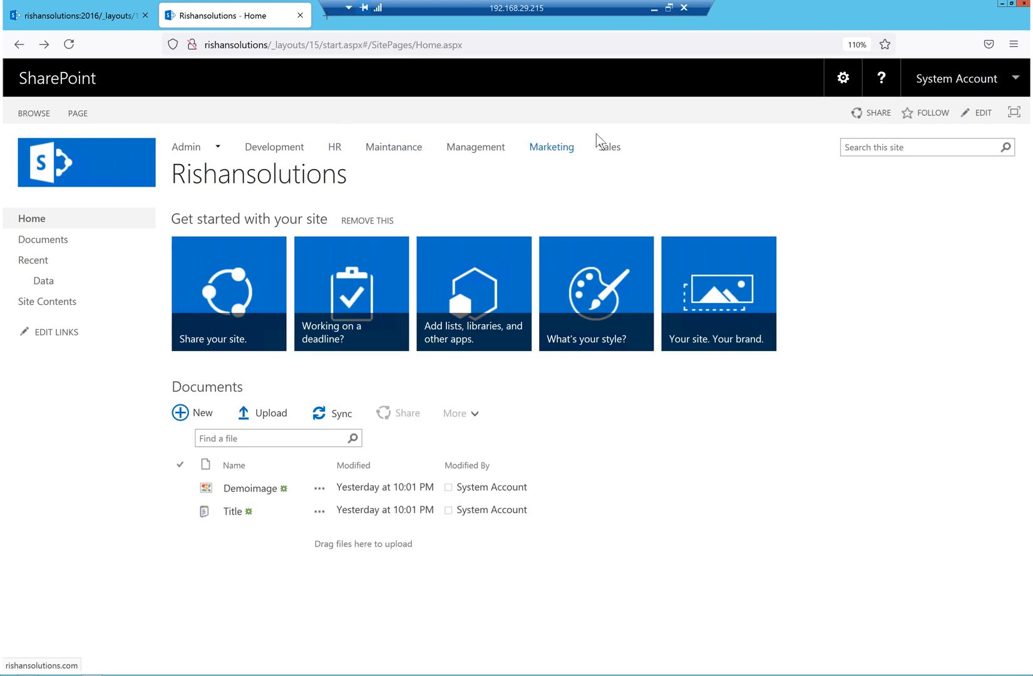
mouse_move(214, 150)
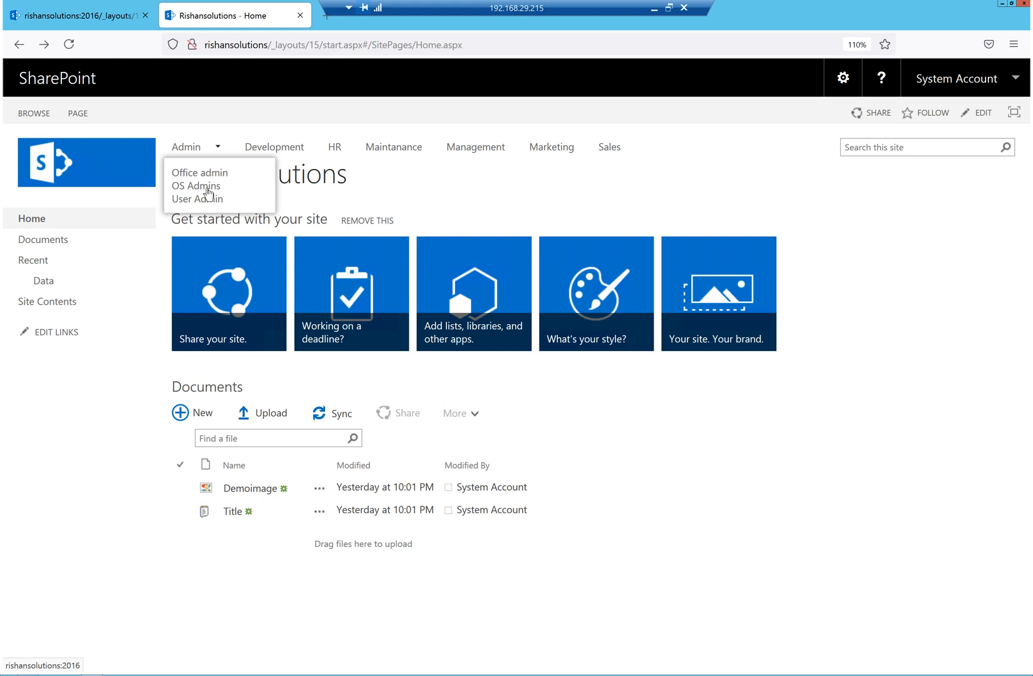
left_click(61, 17)
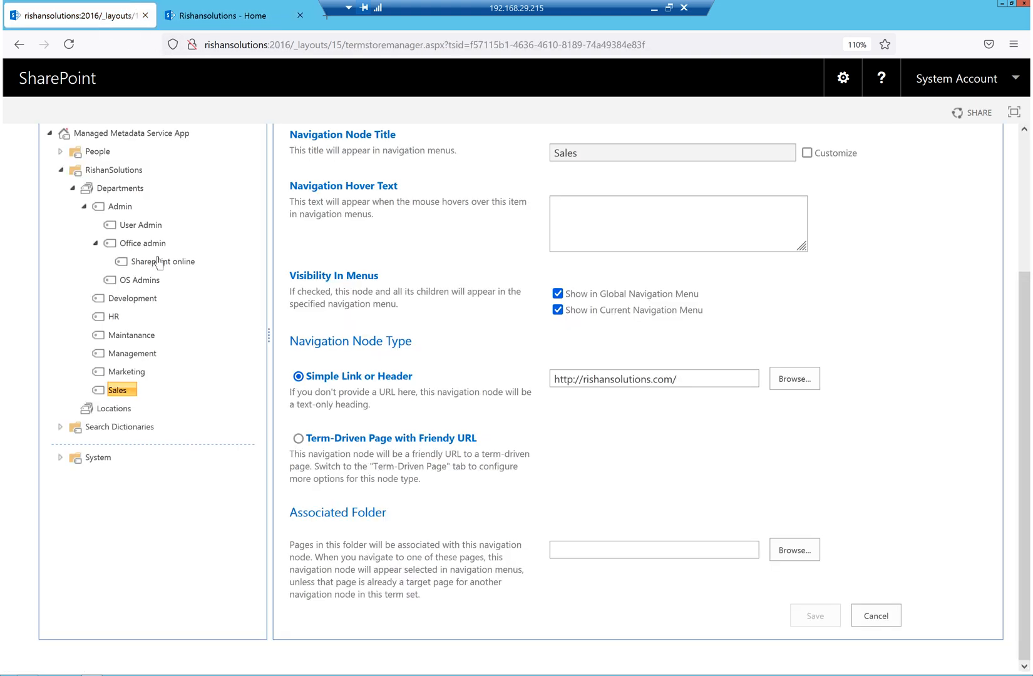
left_click(150, 263)
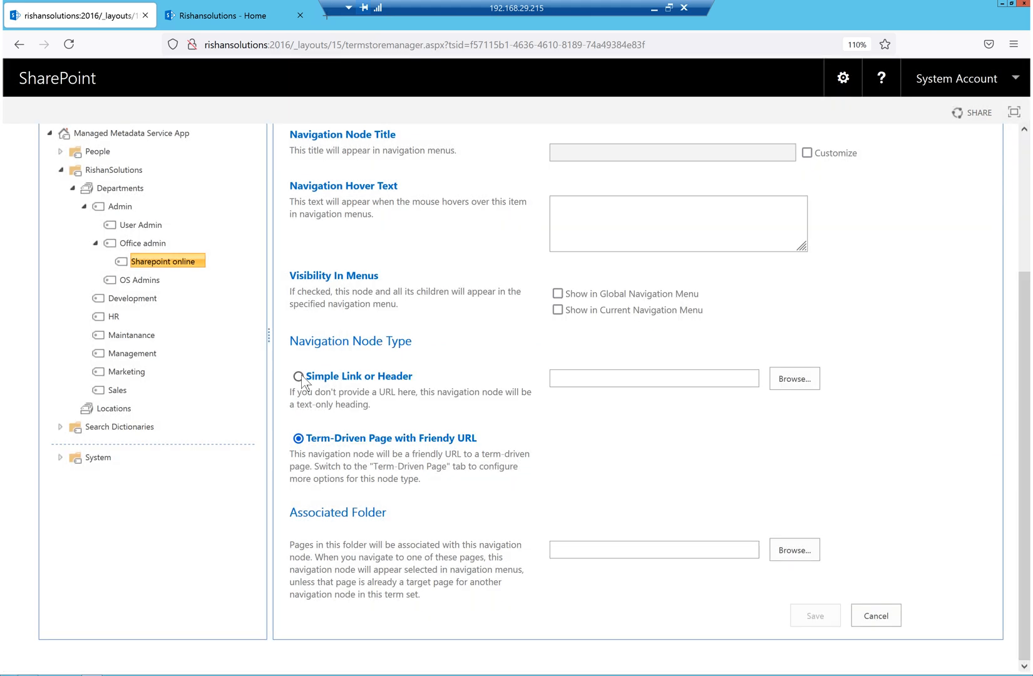
left_click(299, 376)
left_click(604, 377)
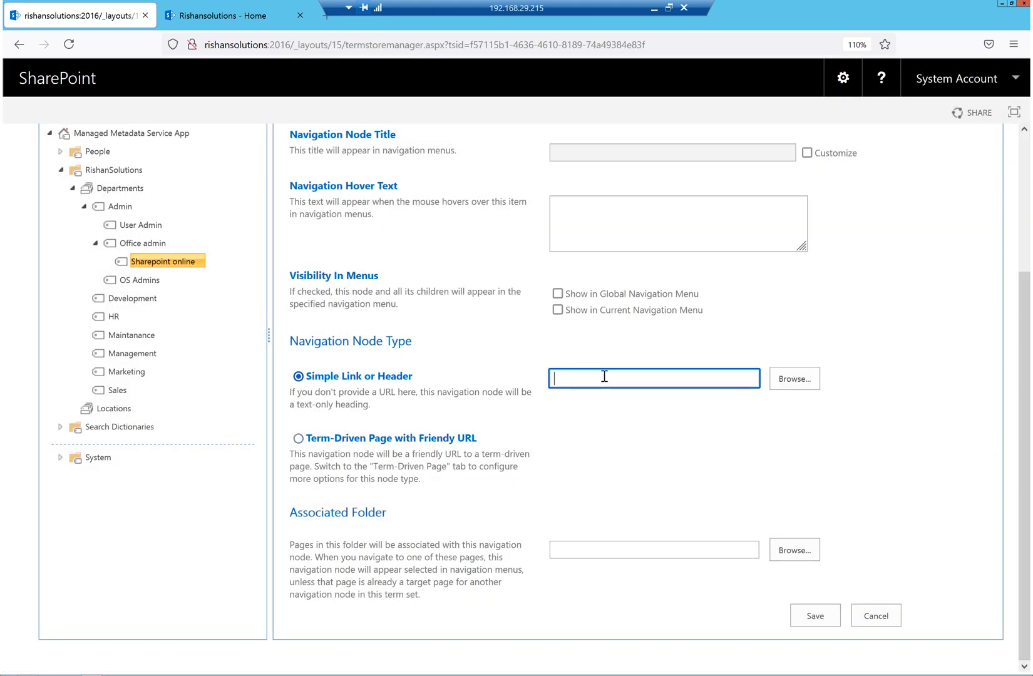
type("http://rishansolutions.com")
left_click(817, 615)
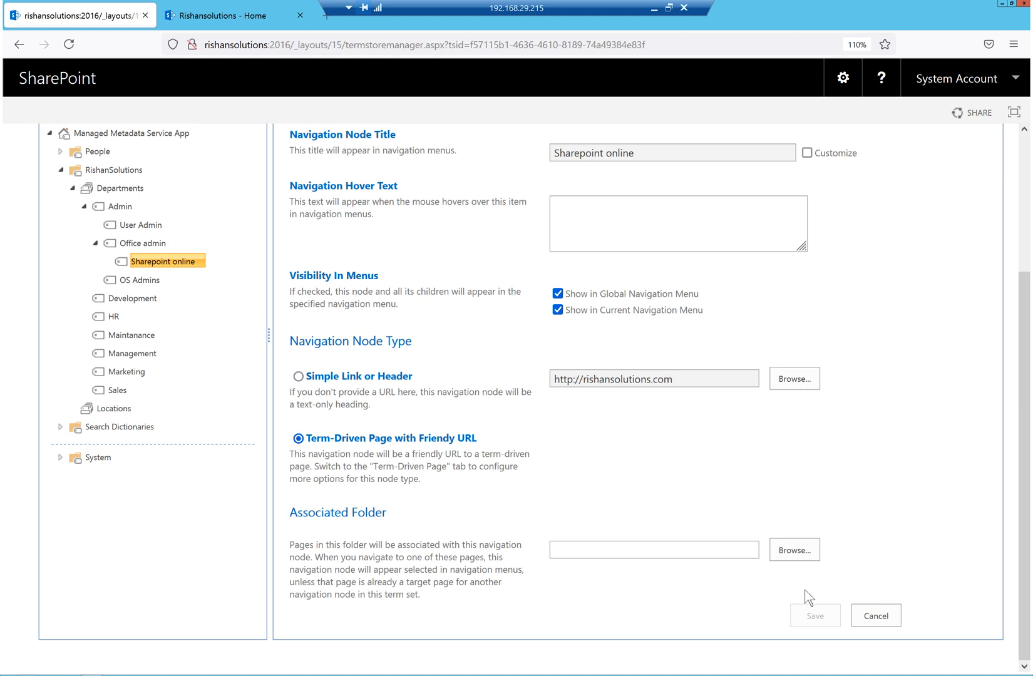
Reload the Rishansolutions home page to check the Admin menu's sub-links, and return to the term store
left_click(220, 16)
left_click(69, 44)
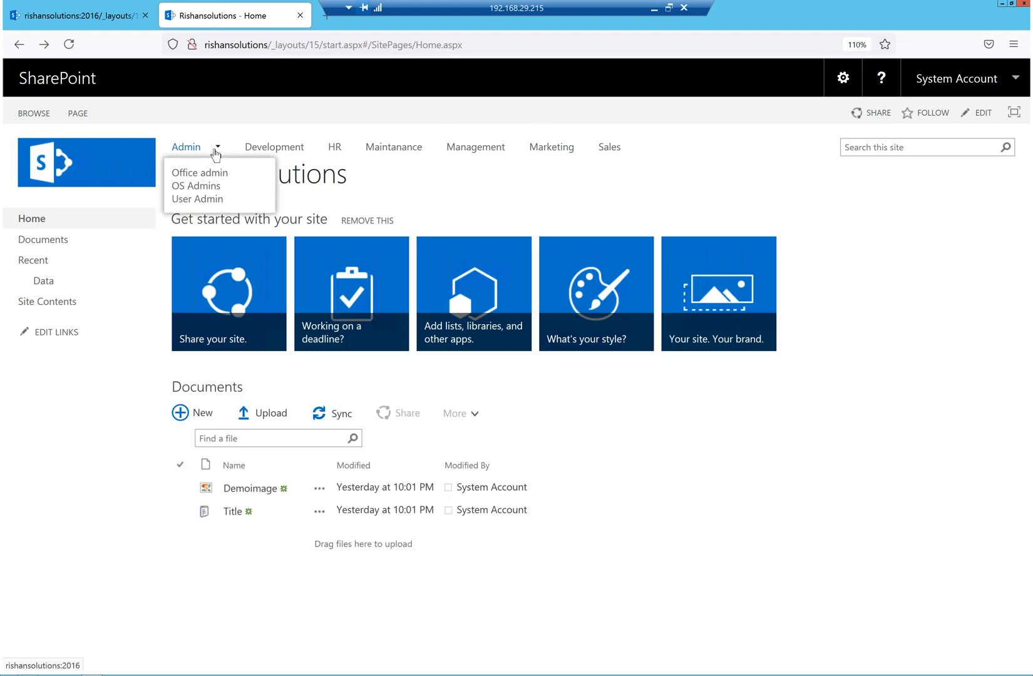
left_click(70, 45)
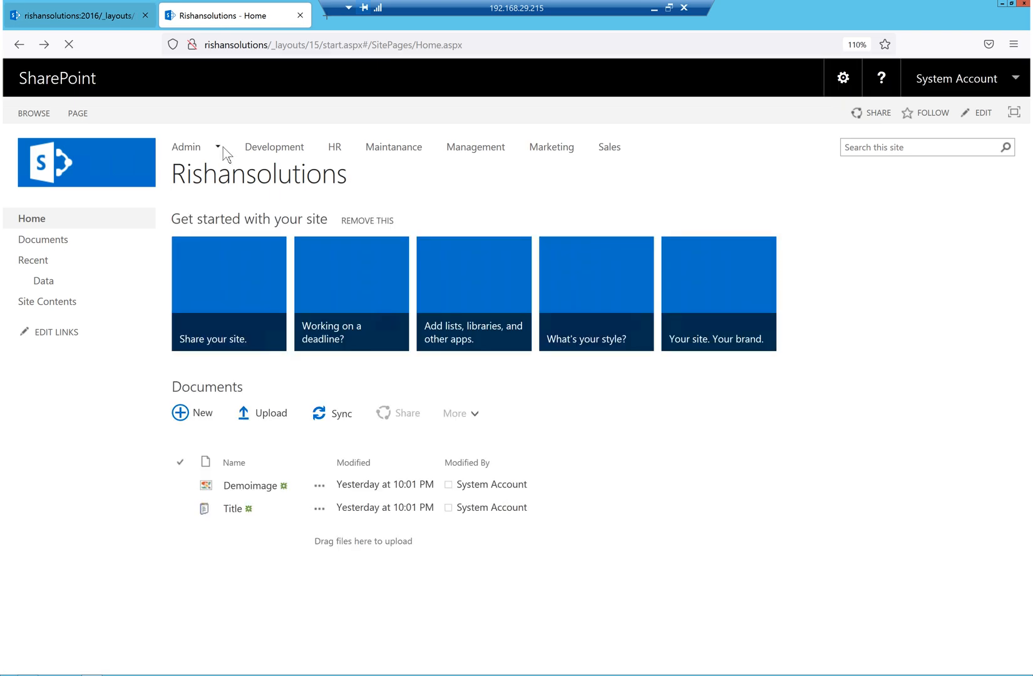
left_click(76, 16)
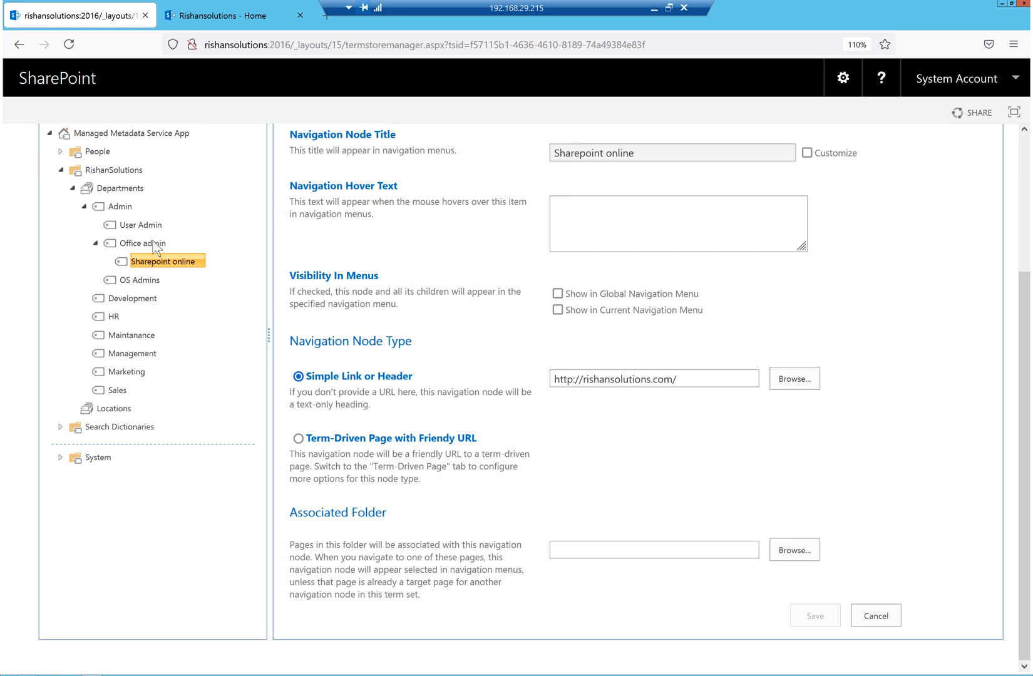
Compare the Office admin and Sharepoint online navigation settings, and reload the Rishansolutions home page to recheck the Admin menu's sub-links
left_click(131, 245)
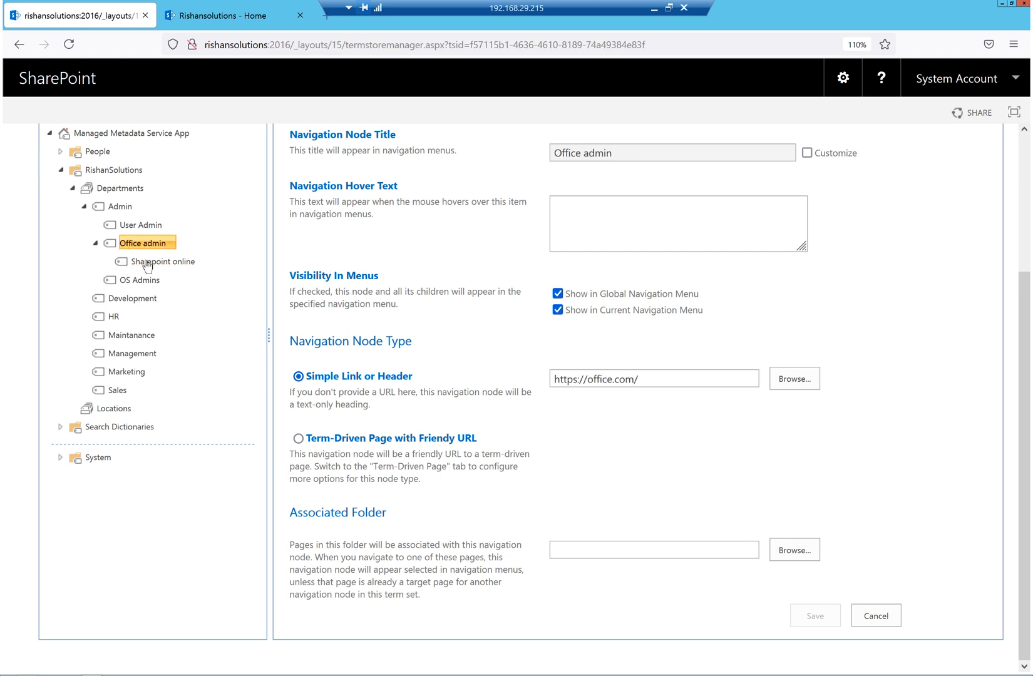
left_click(141, 262)
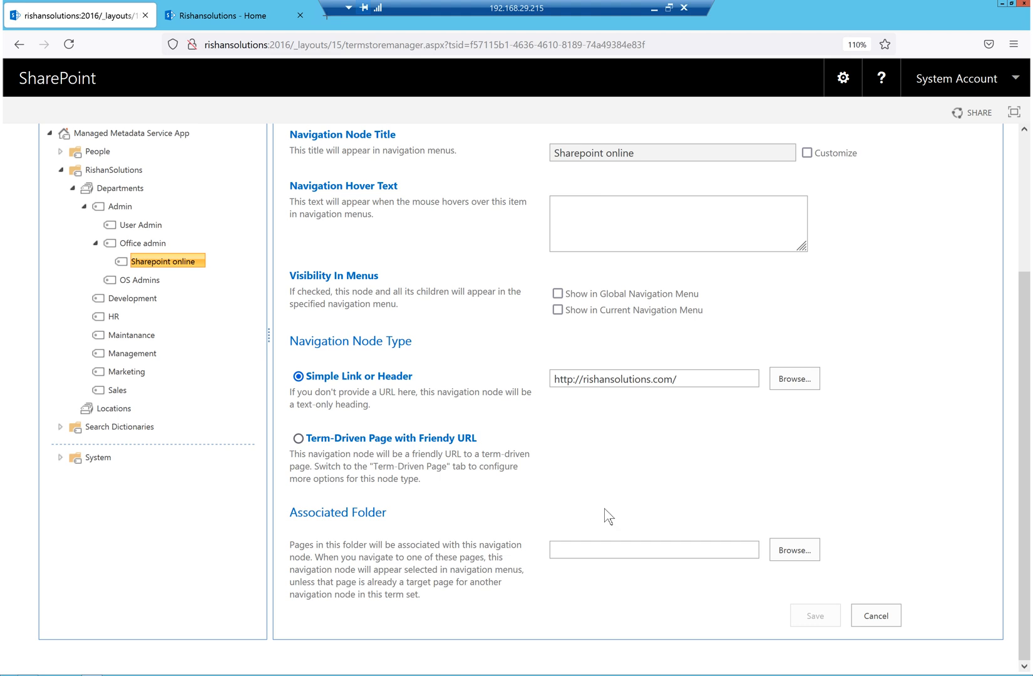
left_click(231, 16)
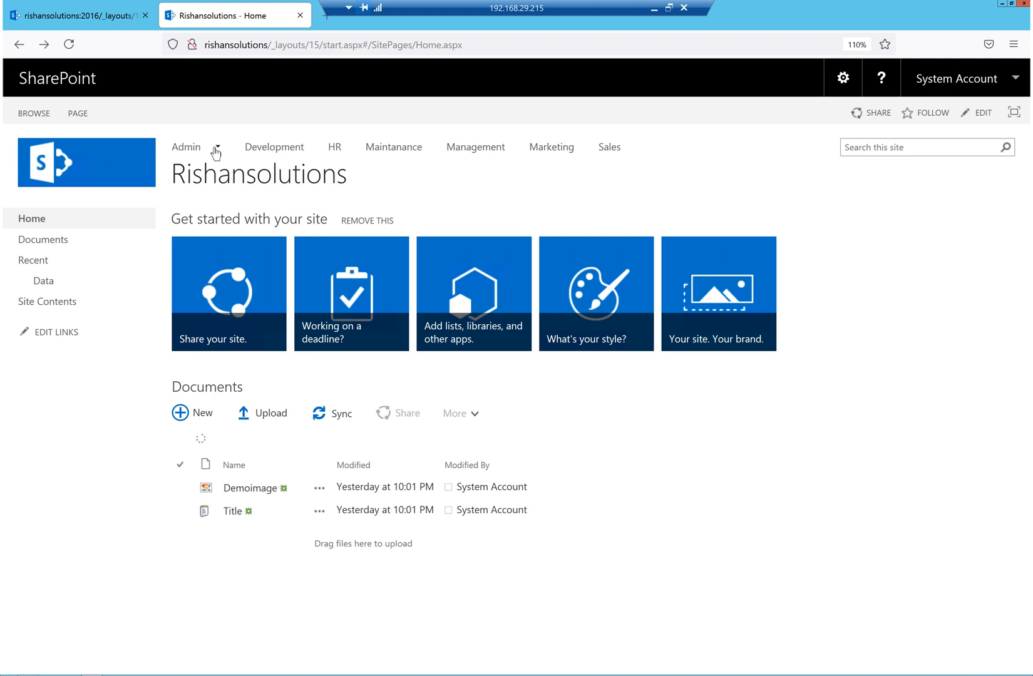
mouse_move(214, 151)
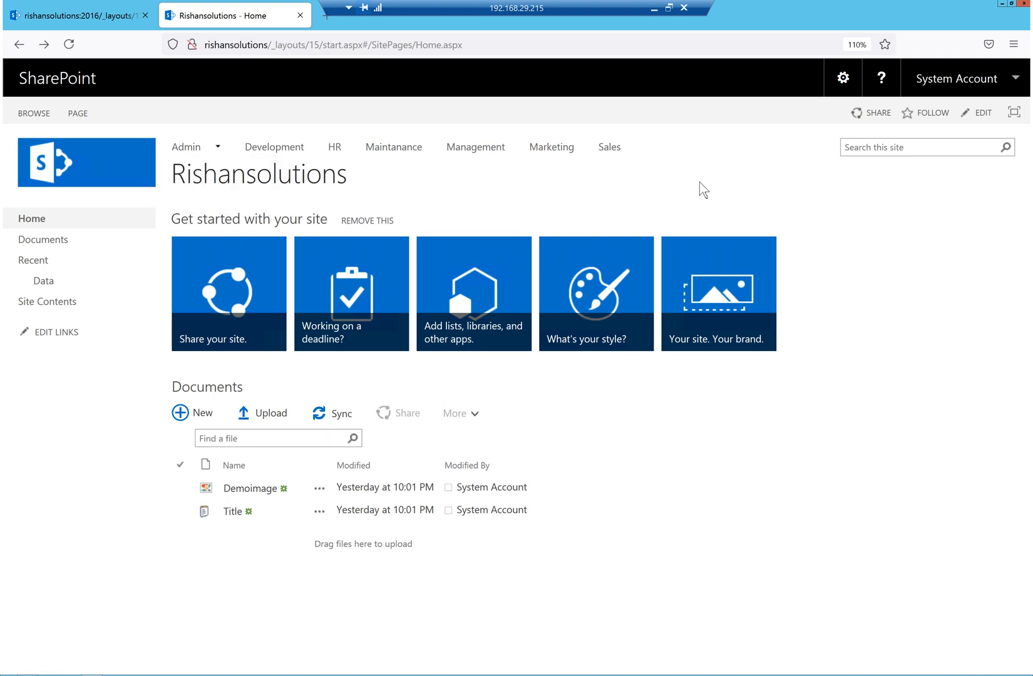
key("F5")
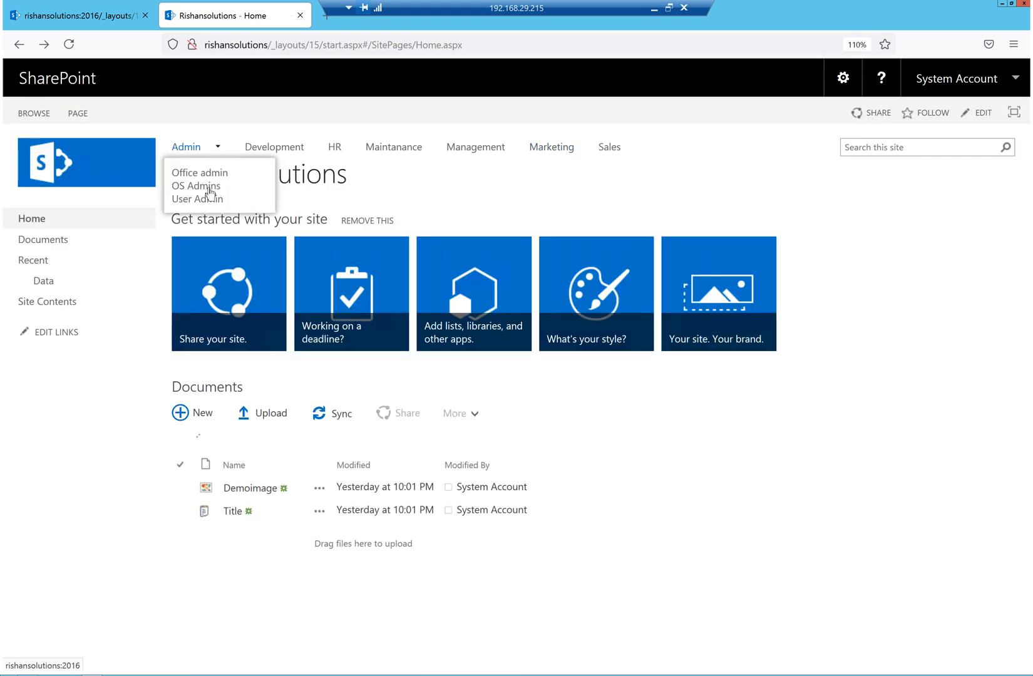
left_click(844, 80)
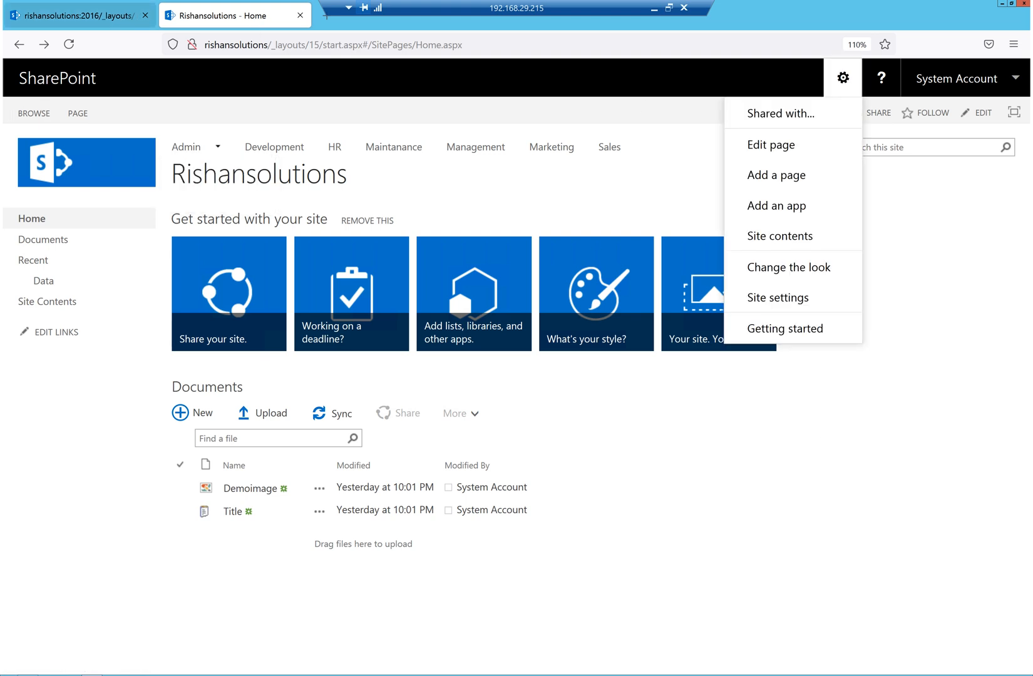
In the term store, make the Sharepoint online term visible in the global and current navigation menus and save it
left_click(91, 19)
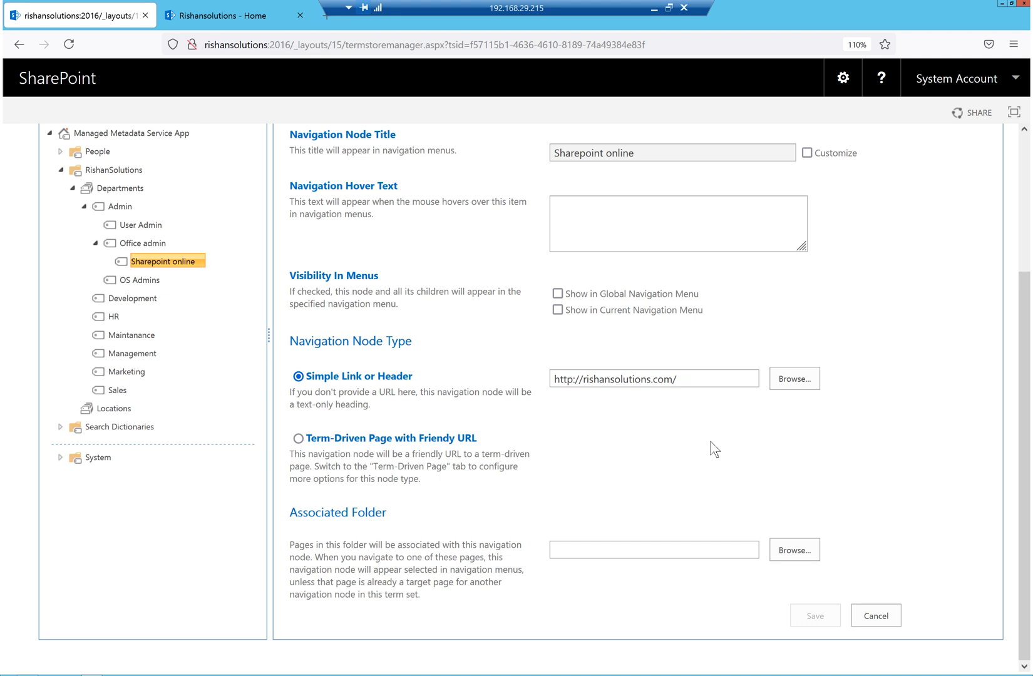
scroll(133, 343, "up", 3)
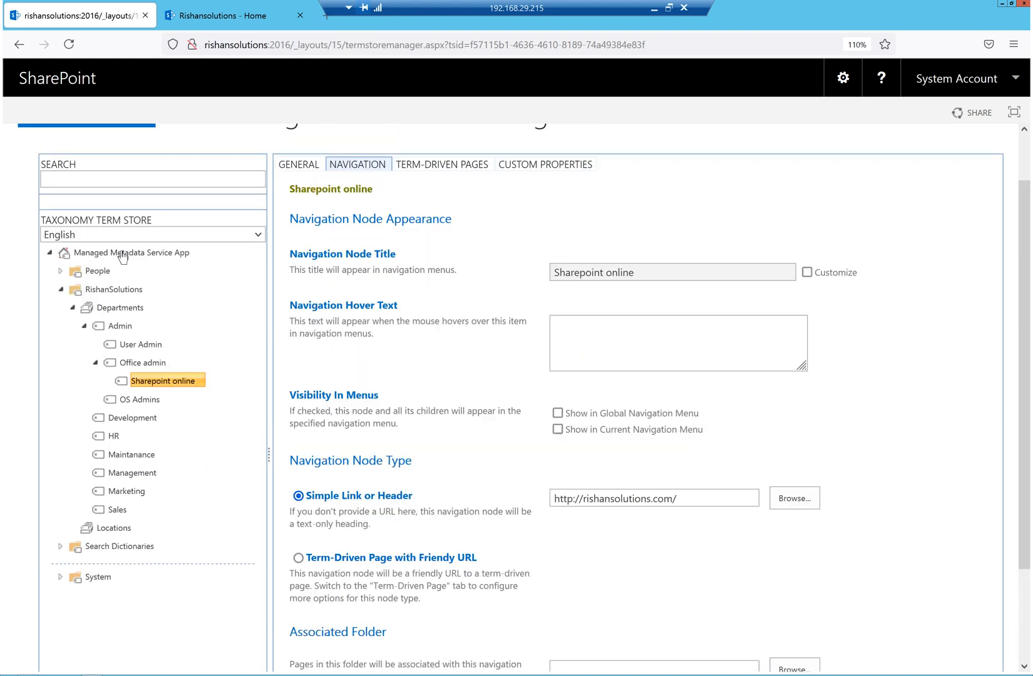
left_click(120, 364)
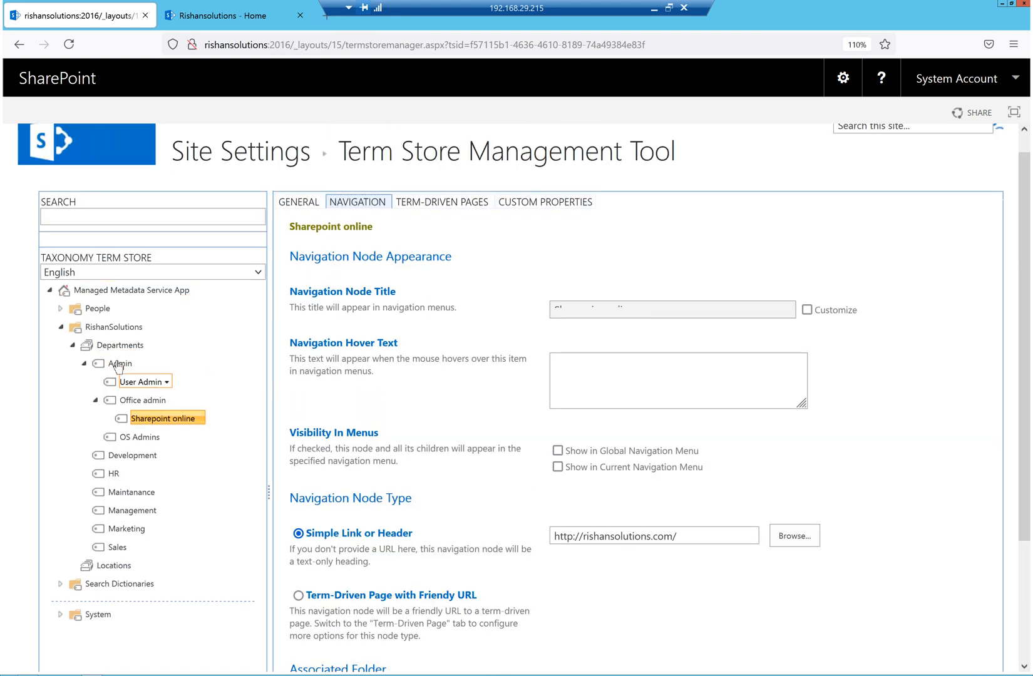
left_click(145, 420)
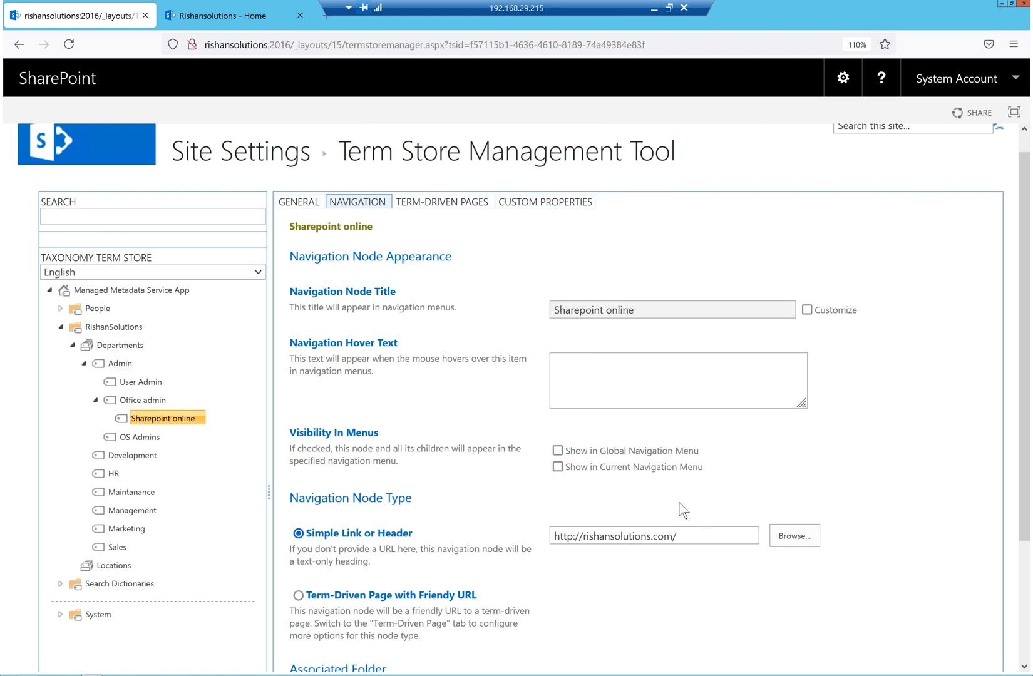
left_click(558, 451)
scroll(798, 457, "down", 5)
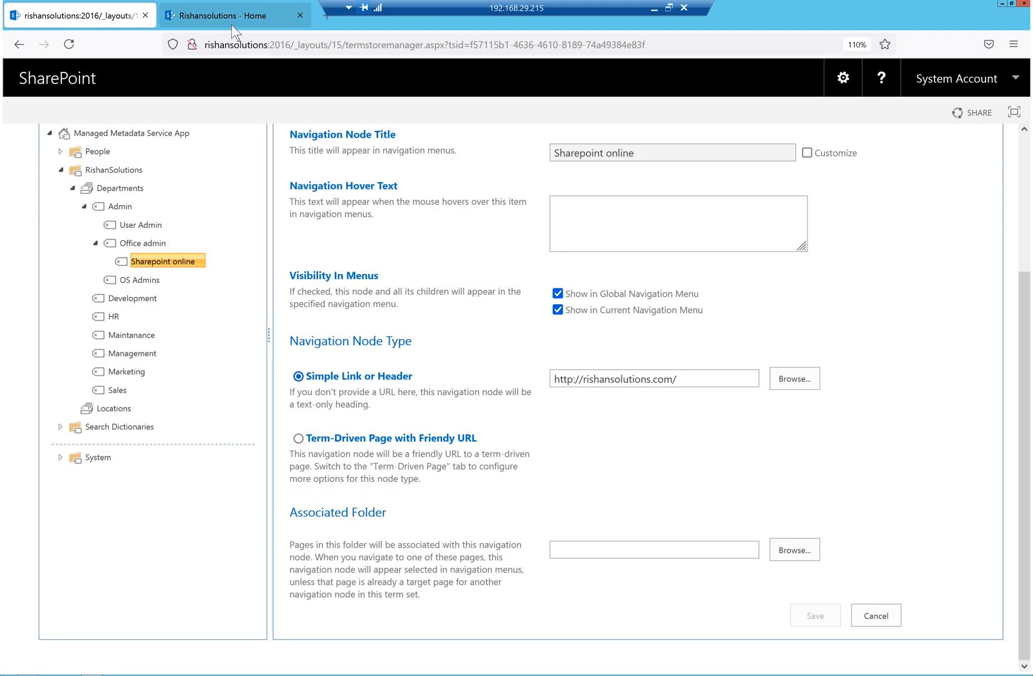
Reload the Rishansolutions home page and compare the Office admin sub-links in the Admin menu with the term store hierarchy
left_click(232, 25)
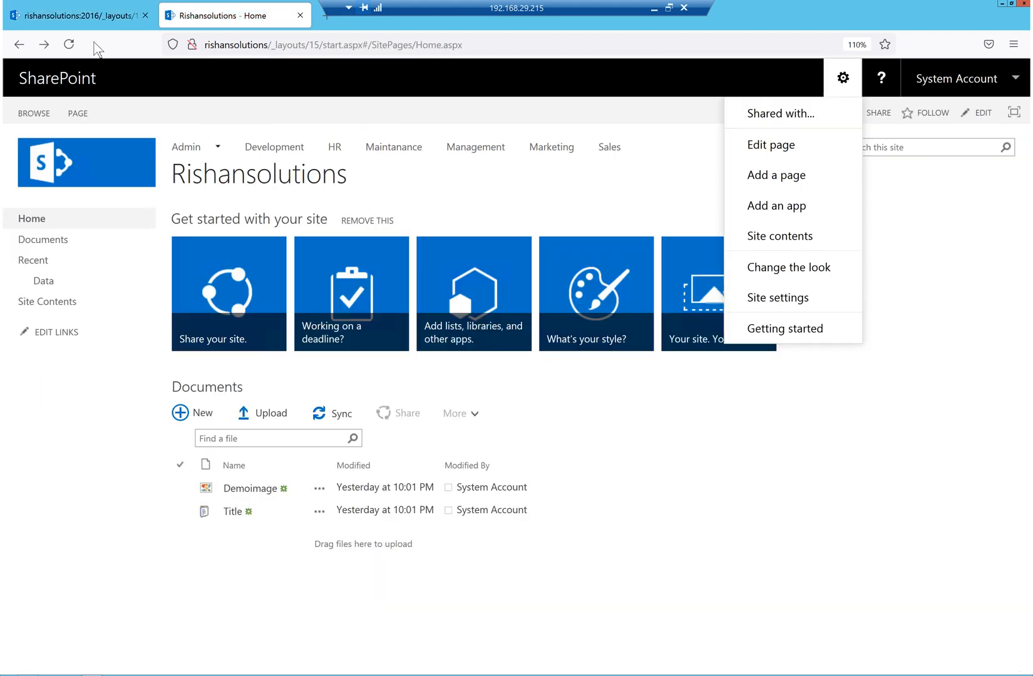
left_click(69, 44)
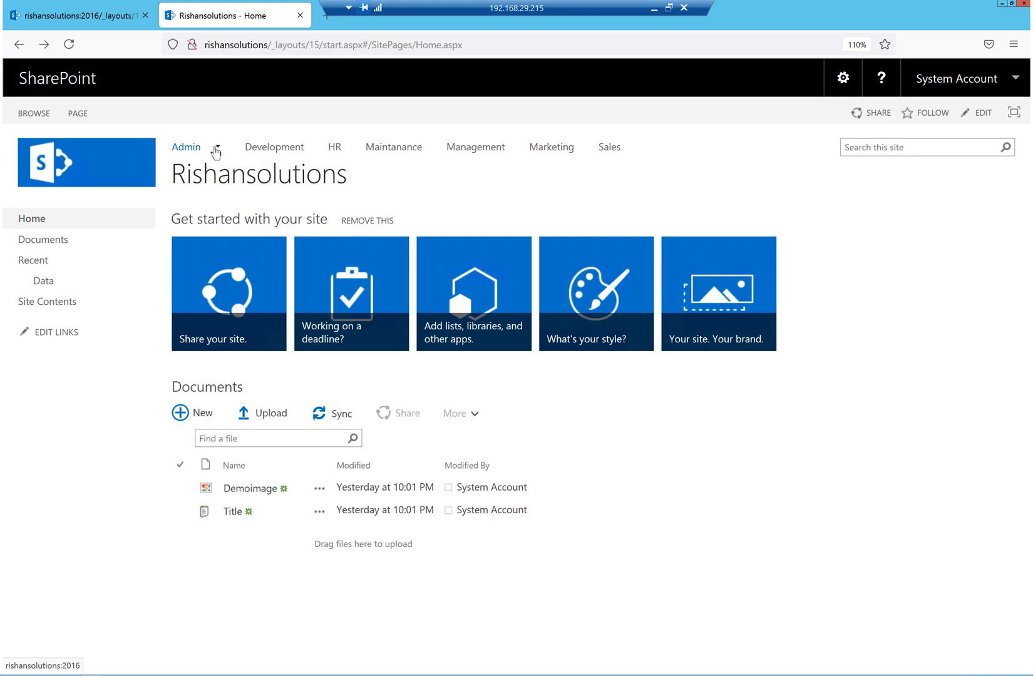
left_click(510, 46)
key("Return")
left_click(68, 51)
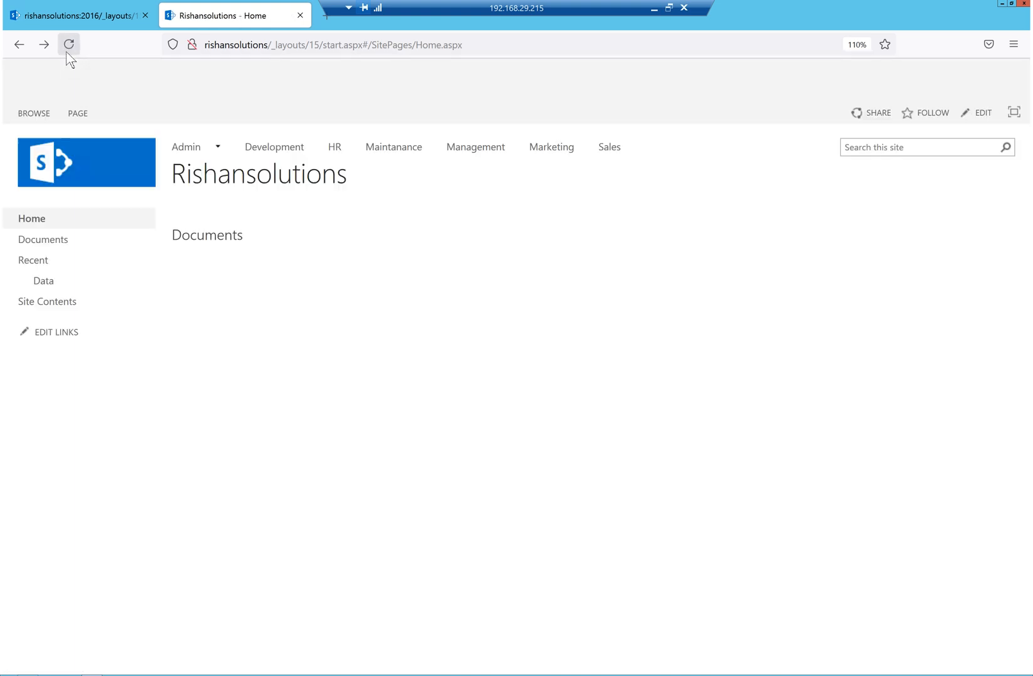
mouse_move(219, 155)
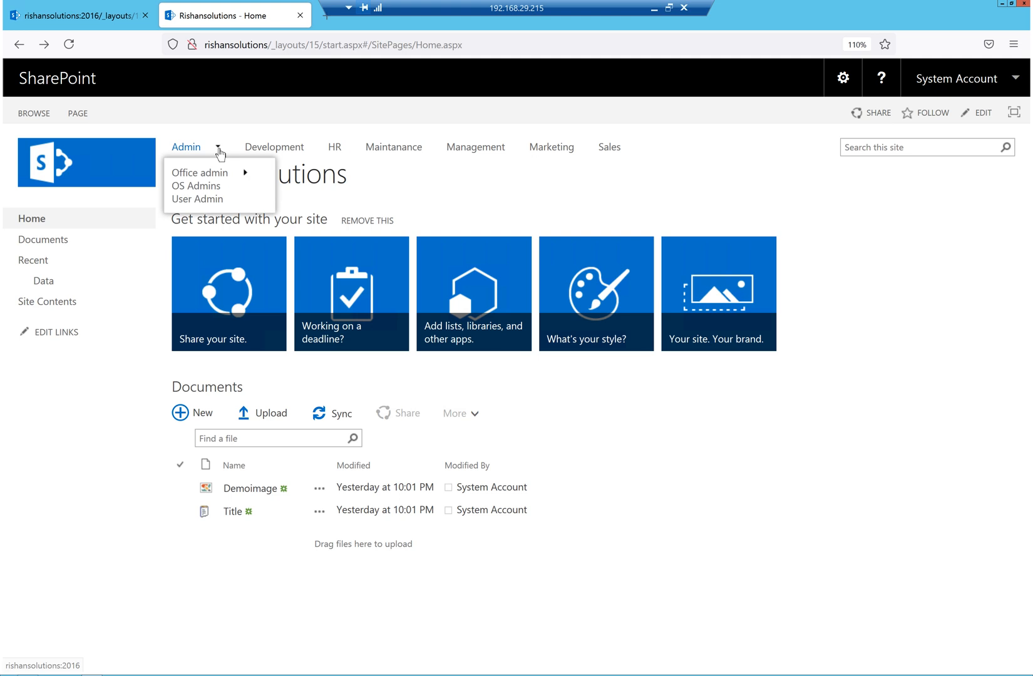
mouse_move(222, 177)
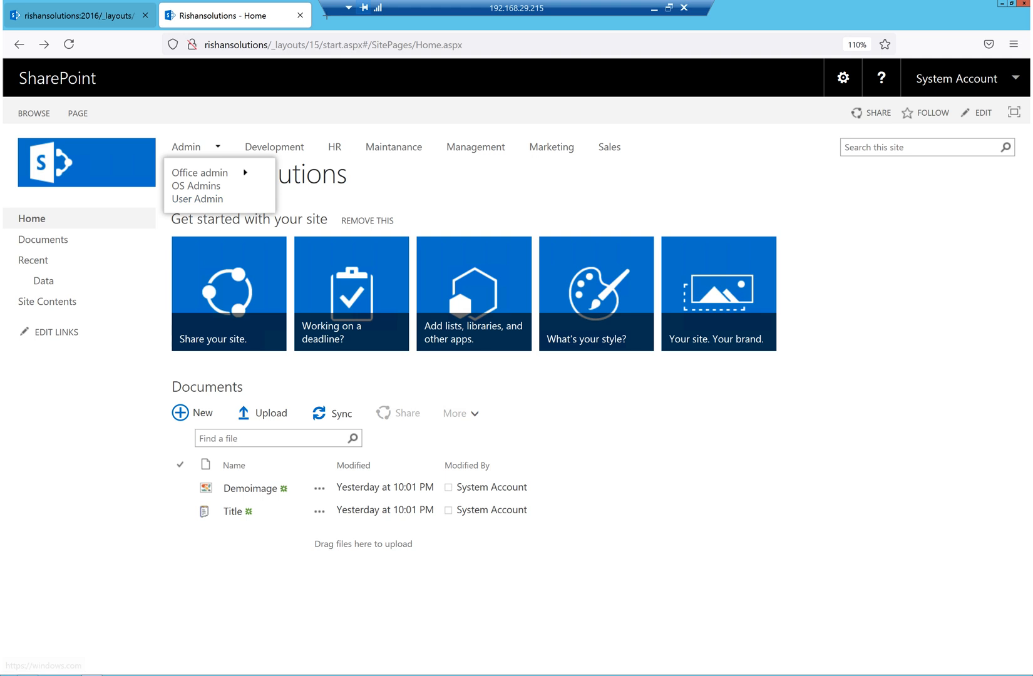
left_click(90, 15)
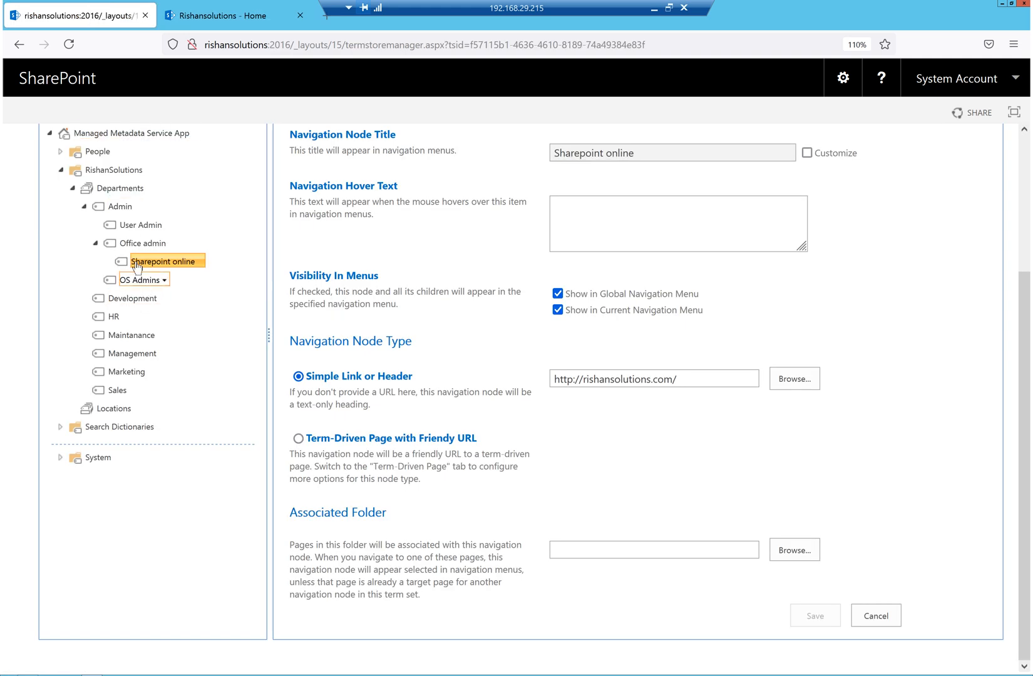
left_click(205, 19)
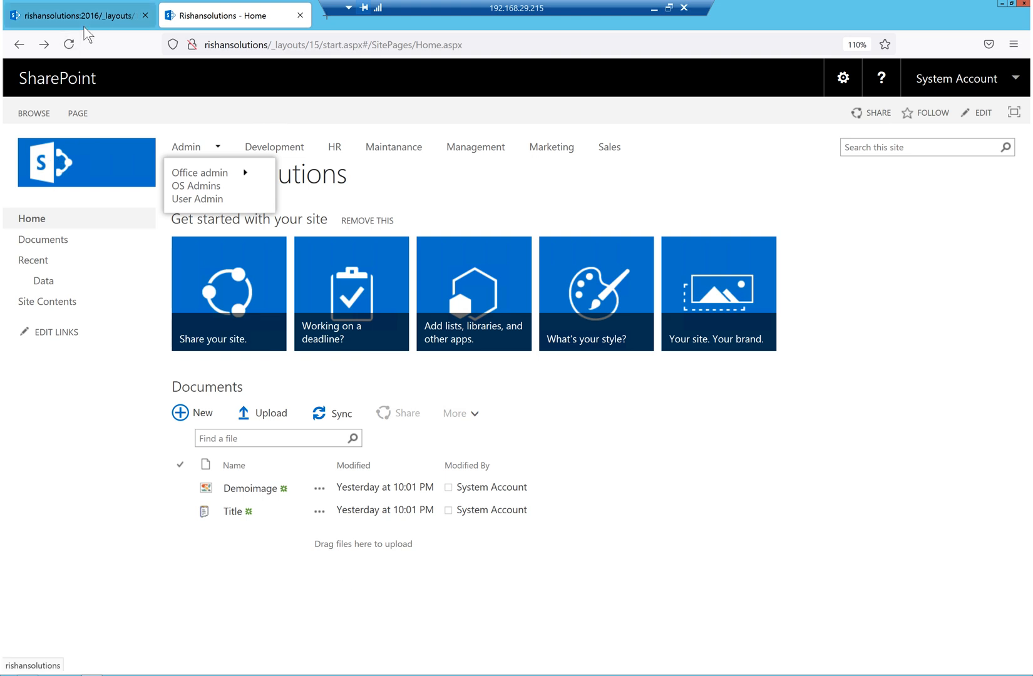
Review the Departments term set's intended use options for site navigation and faceted navigation in the term store
left_click(85, 21)
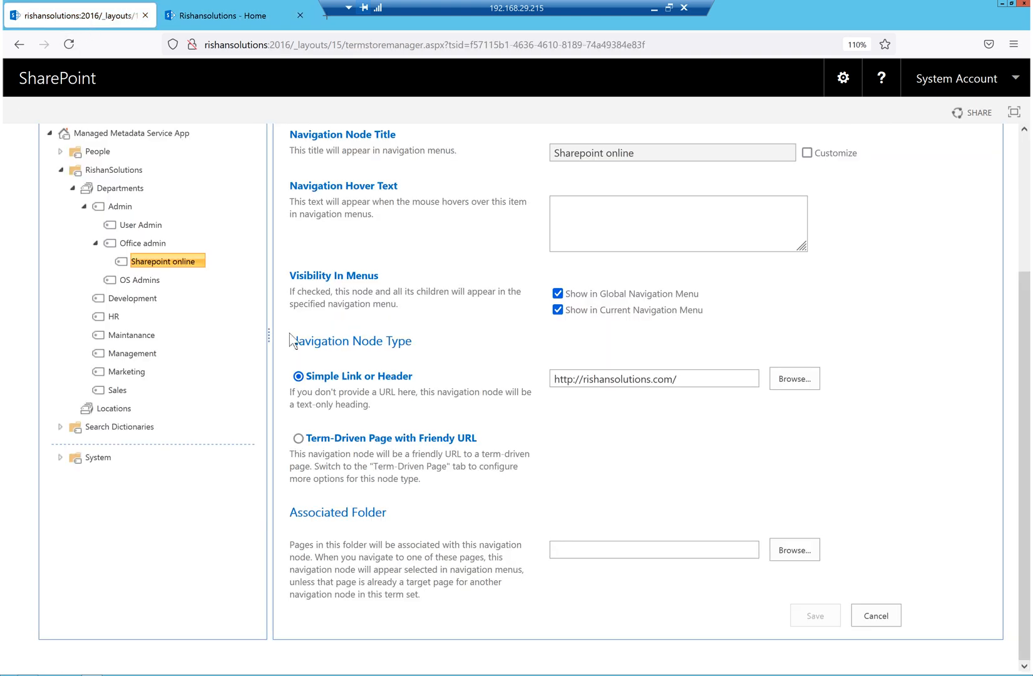
scroll(178, 276, "up", 3)
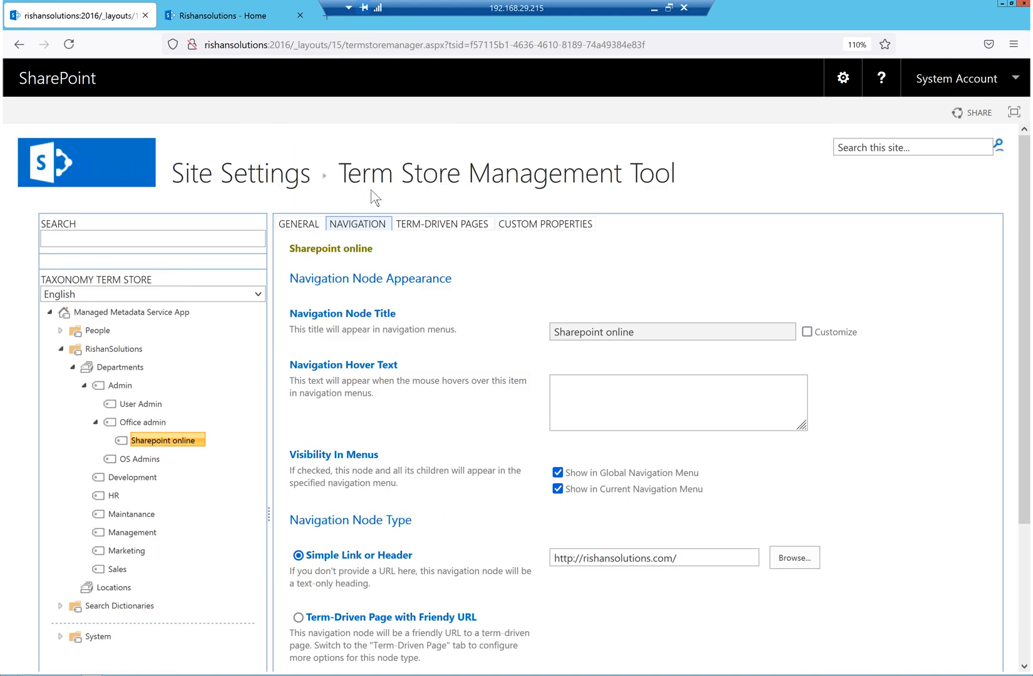
left_click(126, 368)
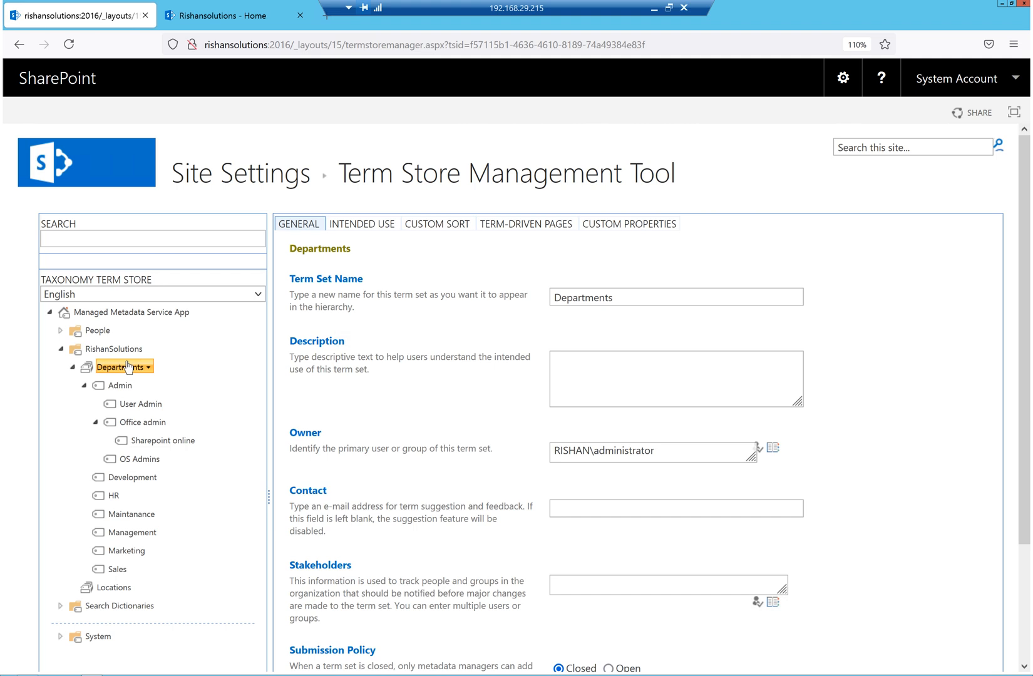
left_click(372, 227)
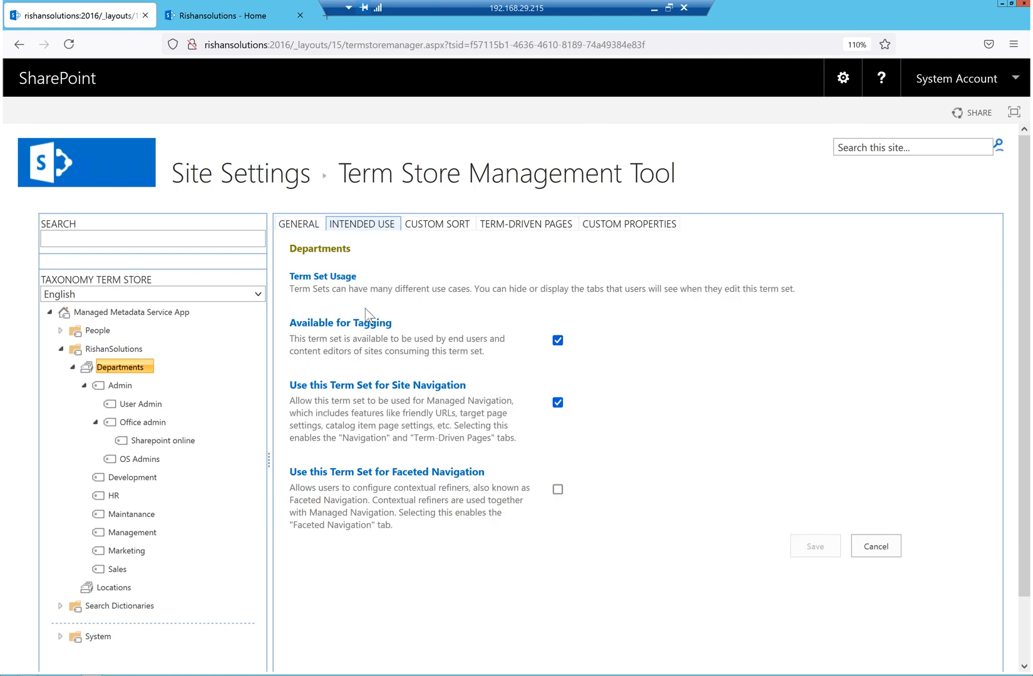
left_click_drag(471, 388, 289, 387)
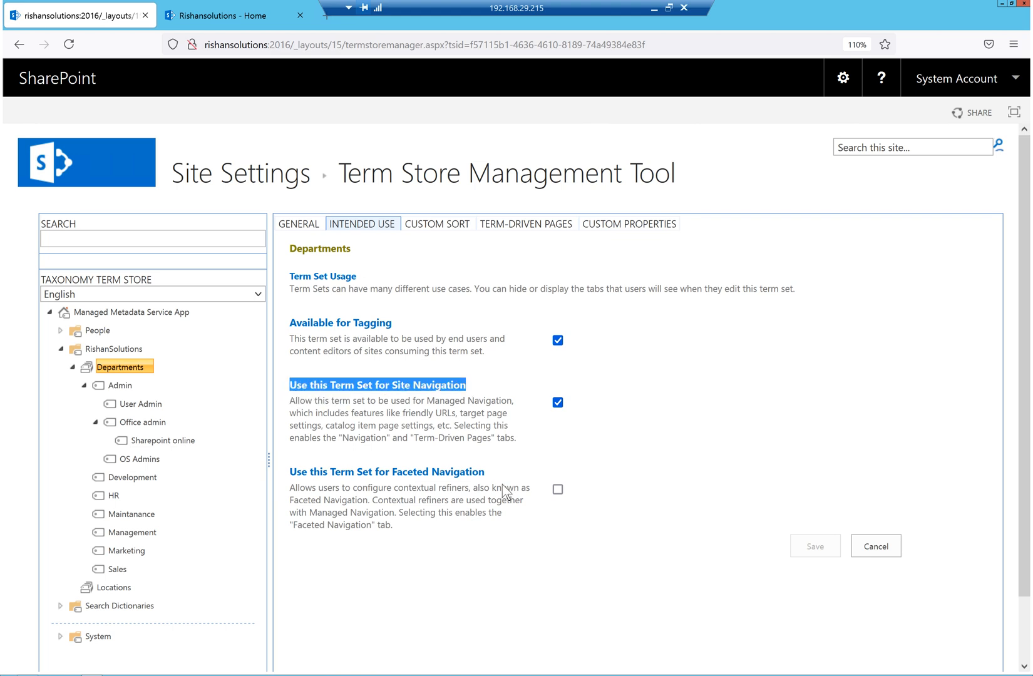
left_click_drag(473, 473, 308, 473)
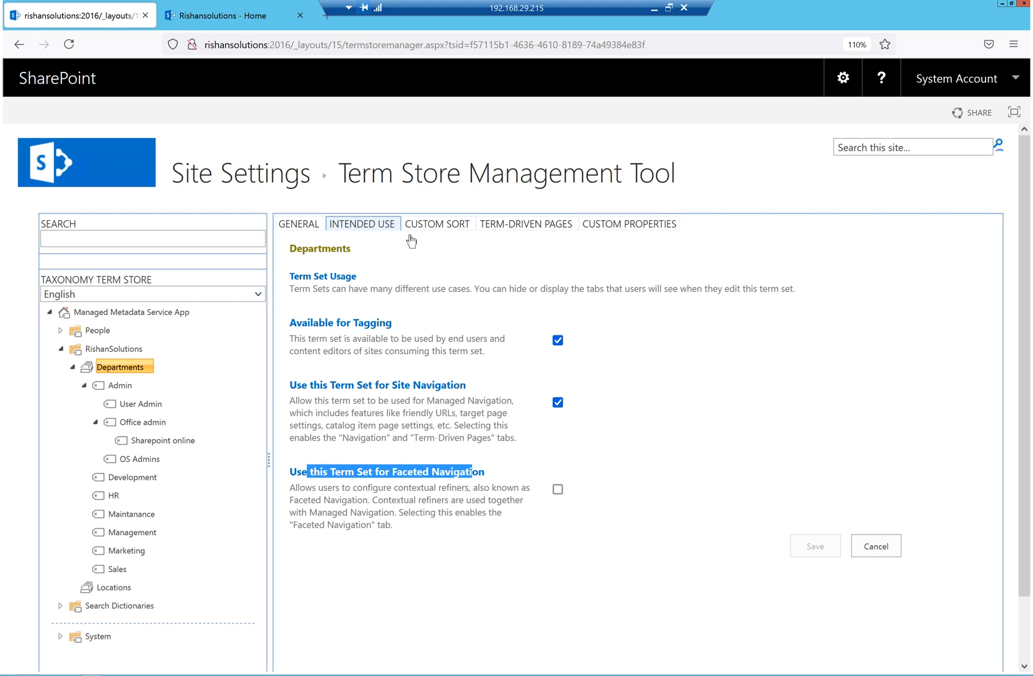